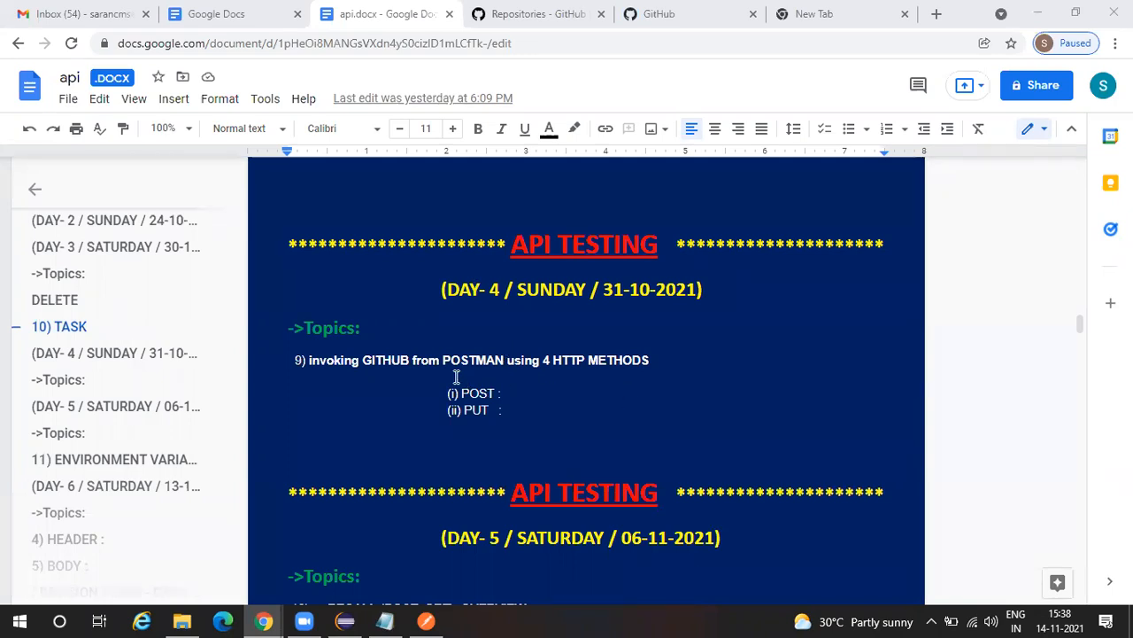
Step: Review the Day 3 to Day 5 notes in the api document, focusing on the POST and PUT methods under Day 4
scroll(456, 377, "up", 3)
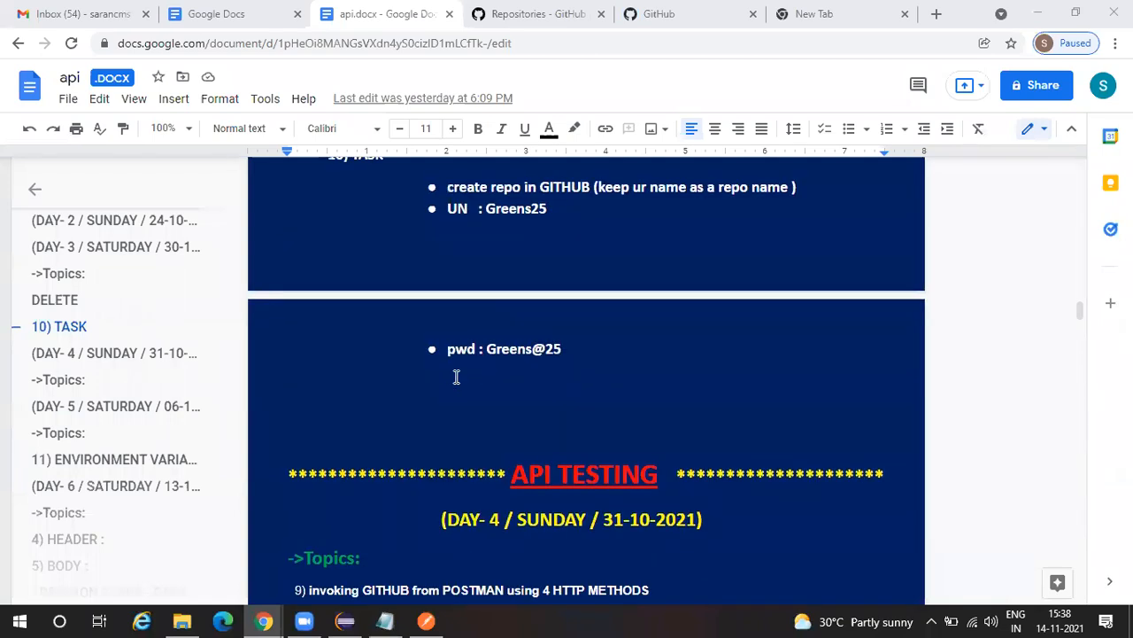
scroll(456, 376, "up", 2)
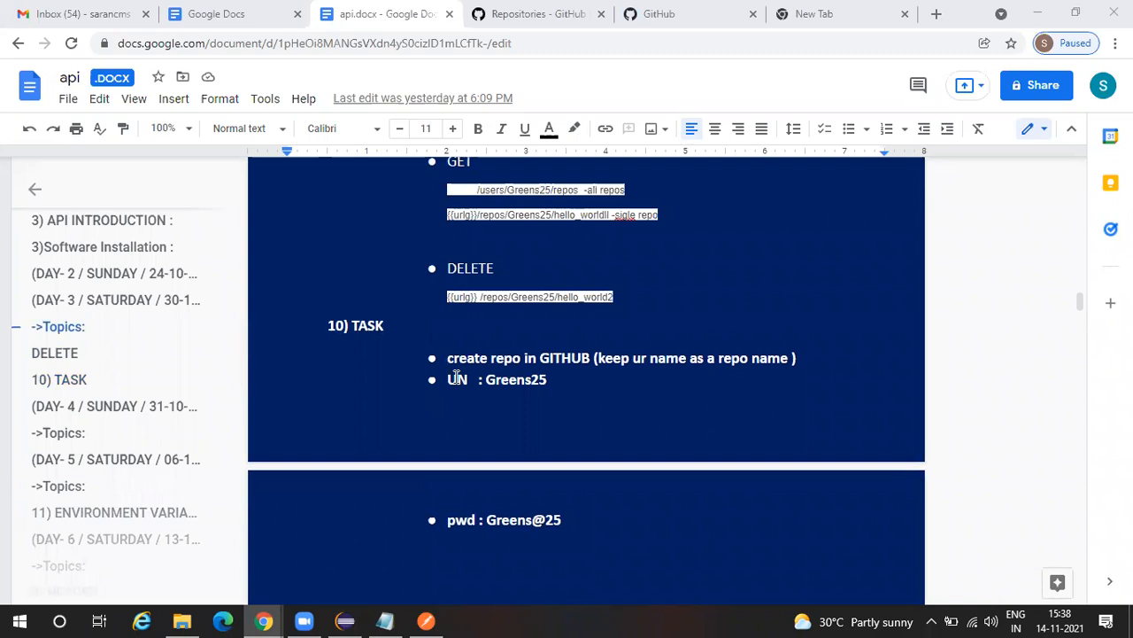
scroll(456, 376, "down", 4)
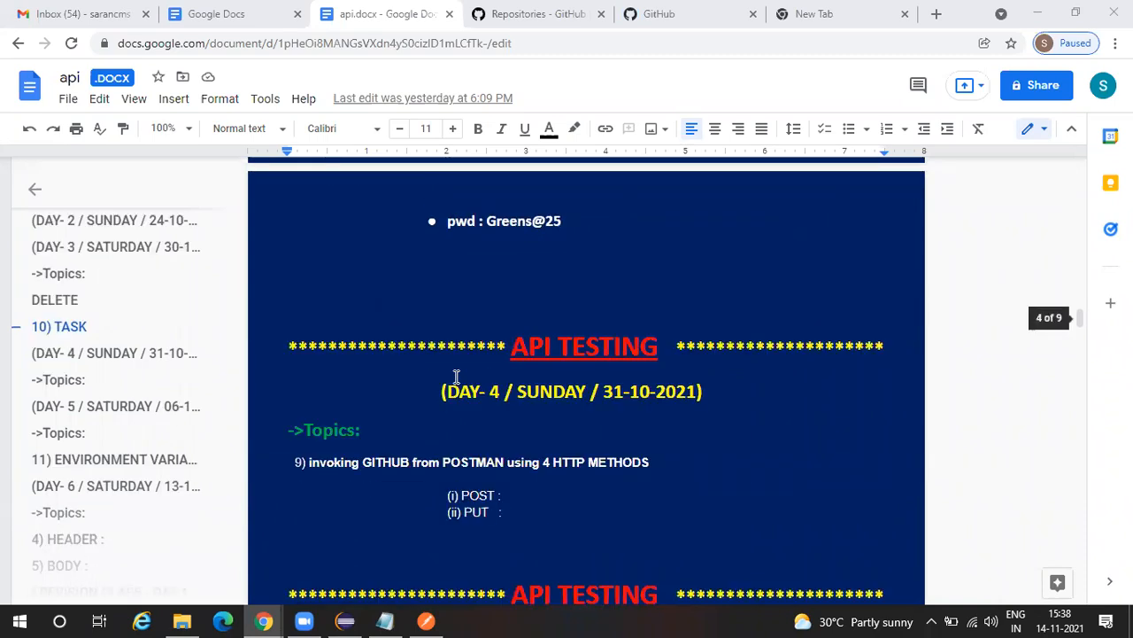
scroll(456, 376, "down", 1)
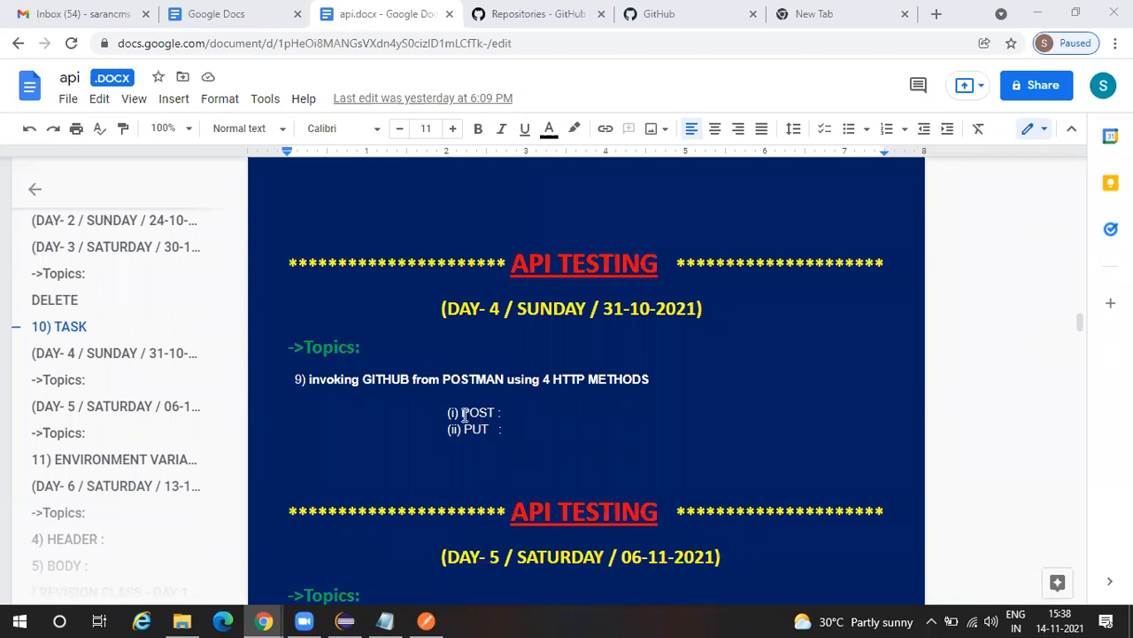
double_click(500, 411)
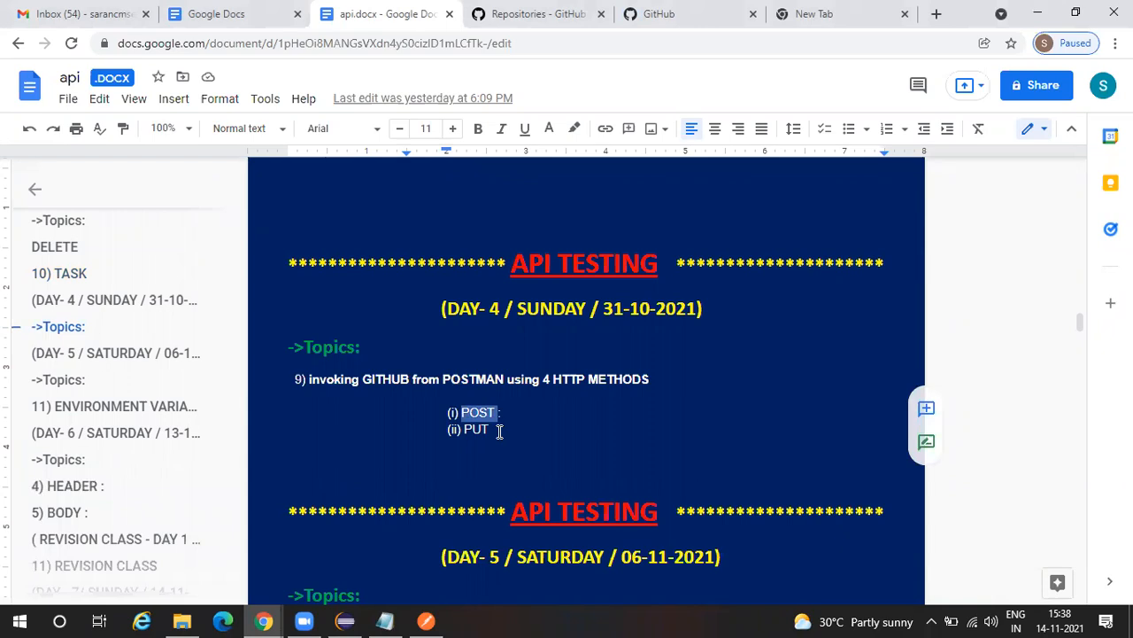
left_click(492, 430)
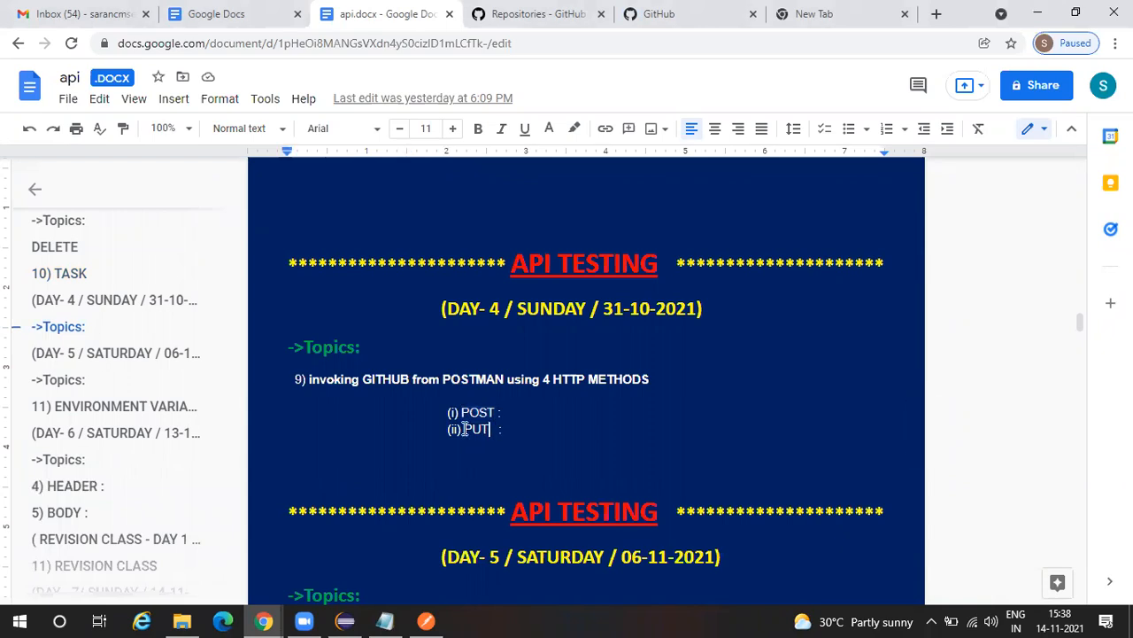
double_click(464, 429)
scroll(464, 428, "down", 3)
scroll(464, 428, "down", 1)
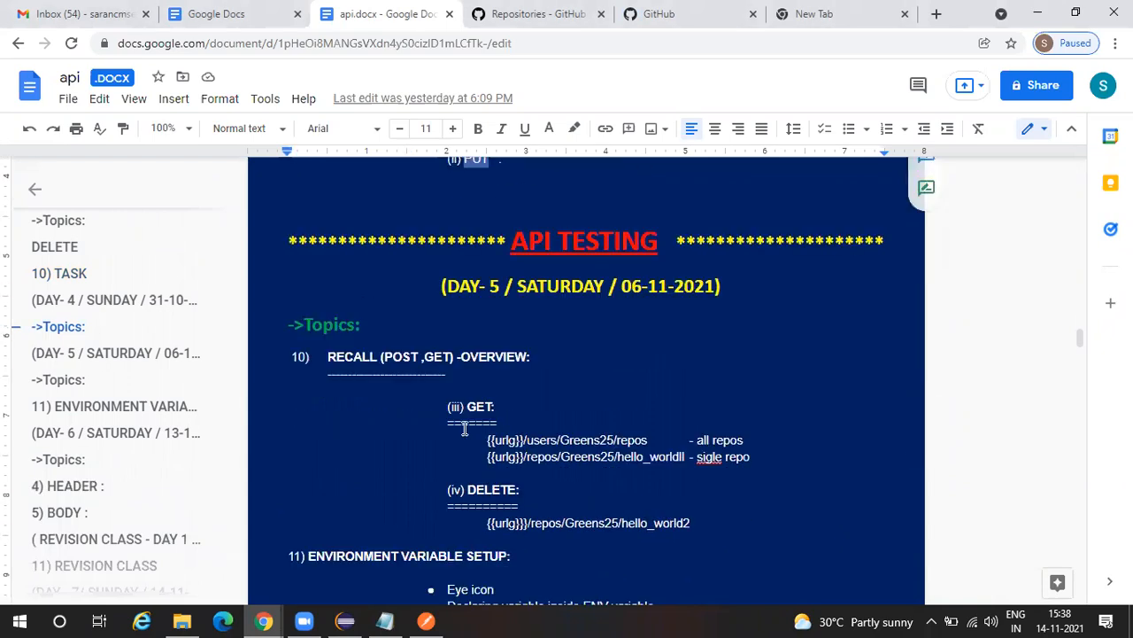
scroll(464, 428, "up", 3)
scroll(460, 437, "up", 1)
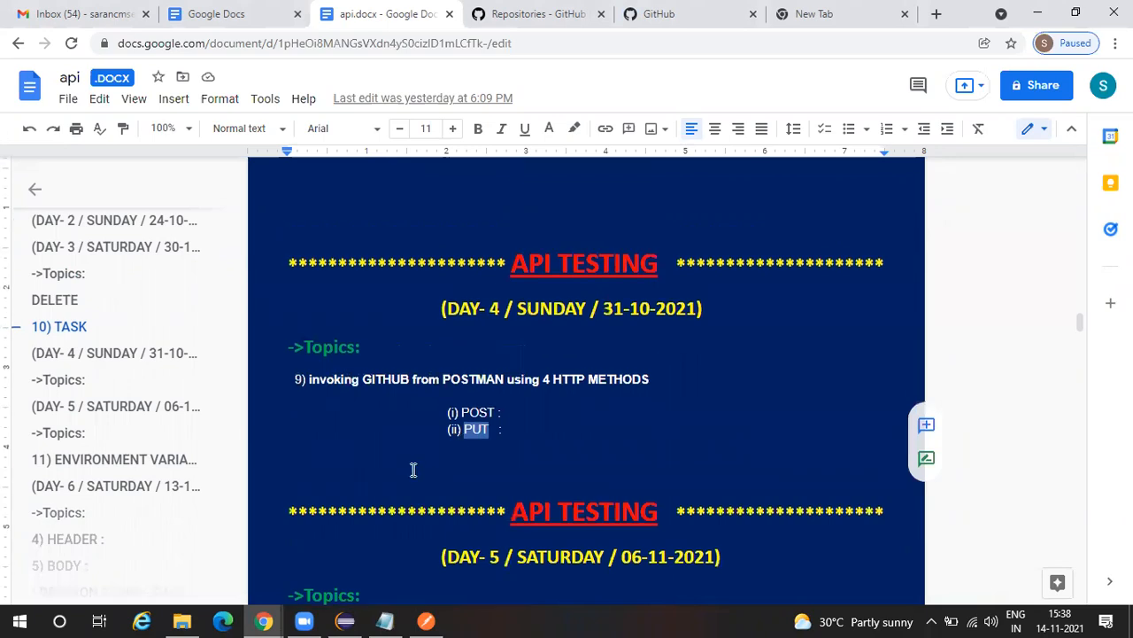
Step: Switch to the GitHub Docs Repositories reference and open the "Replace all repository topics" section
left_click(558, 11)
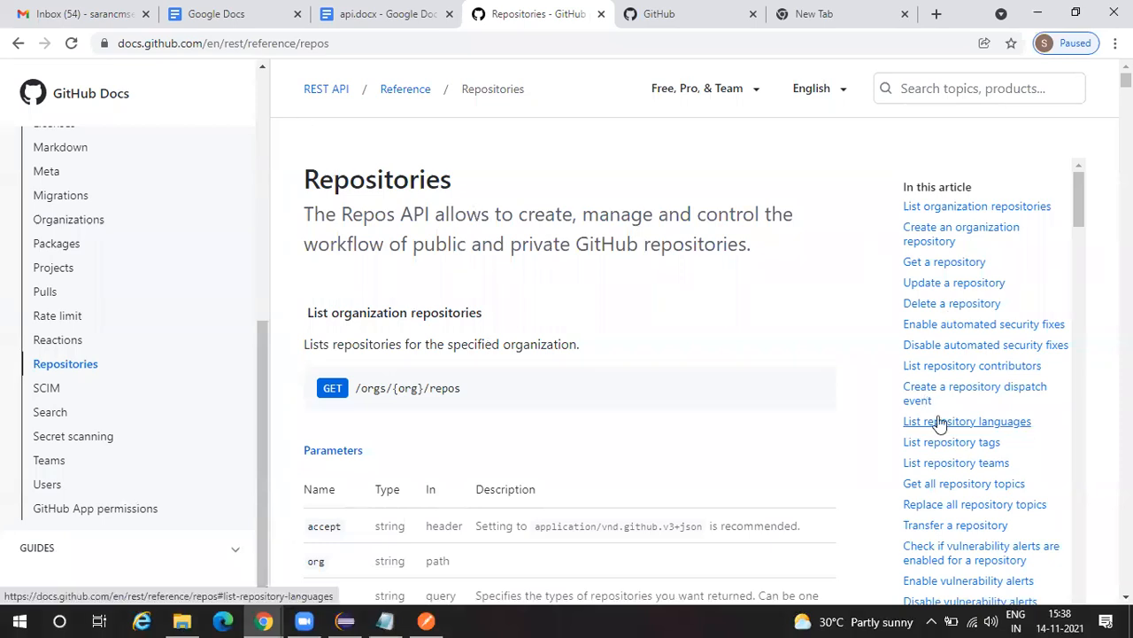
scroll(936, 432, "down", 2)
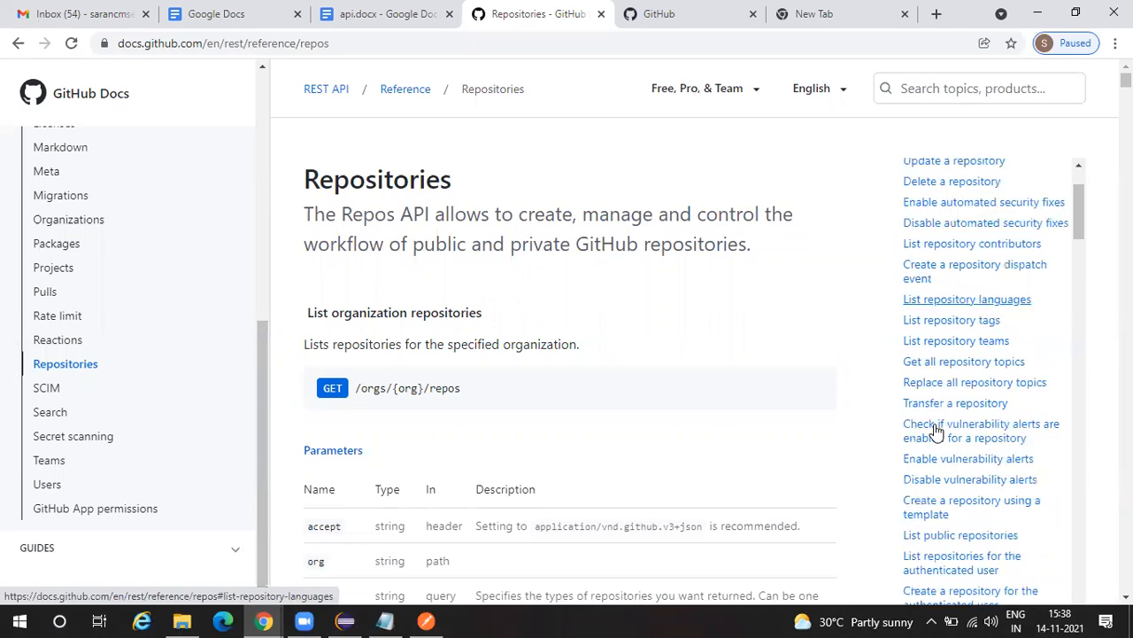
scroll(936, 431, "down", 1)
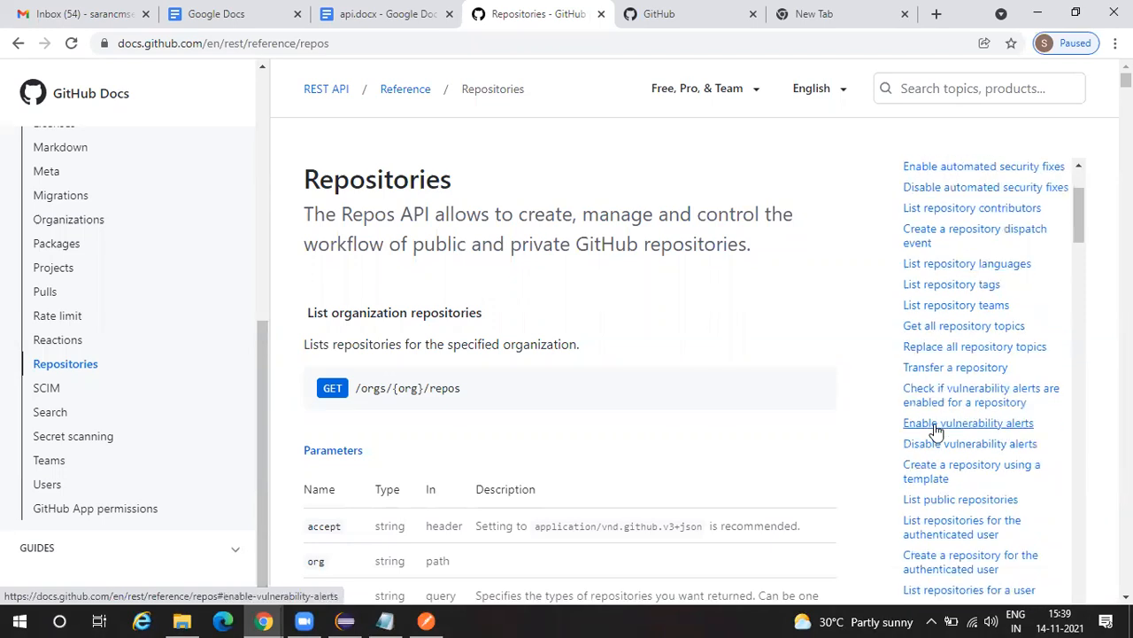
scroll(936, 432, "down", 1)
scroll(944, 405, "down", 2)
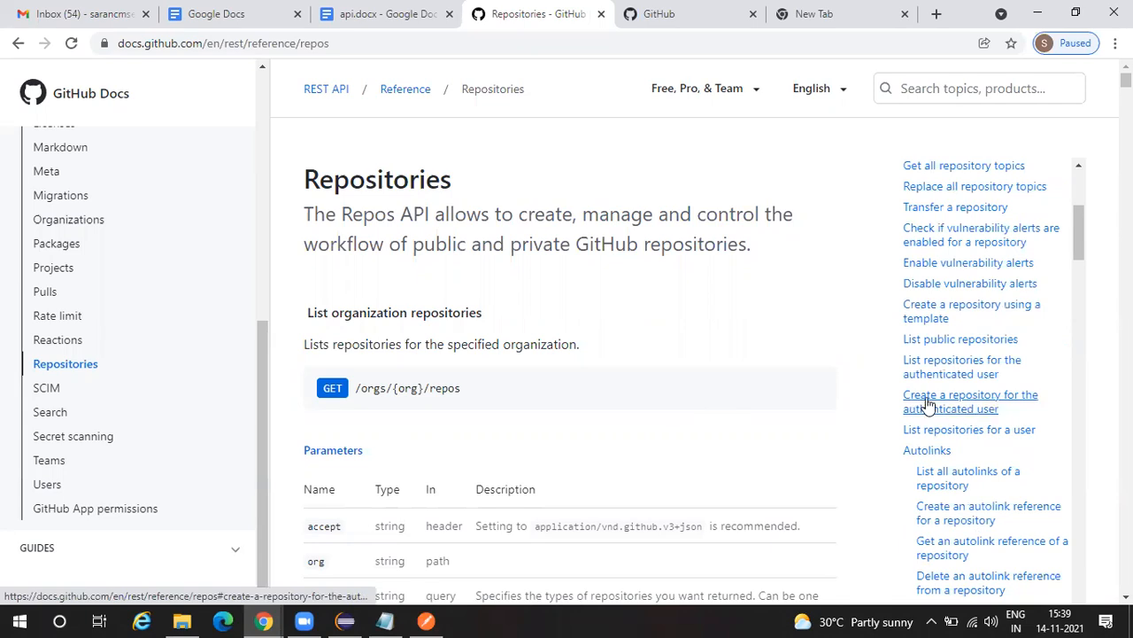
scroll(938, 407, "up", 1)
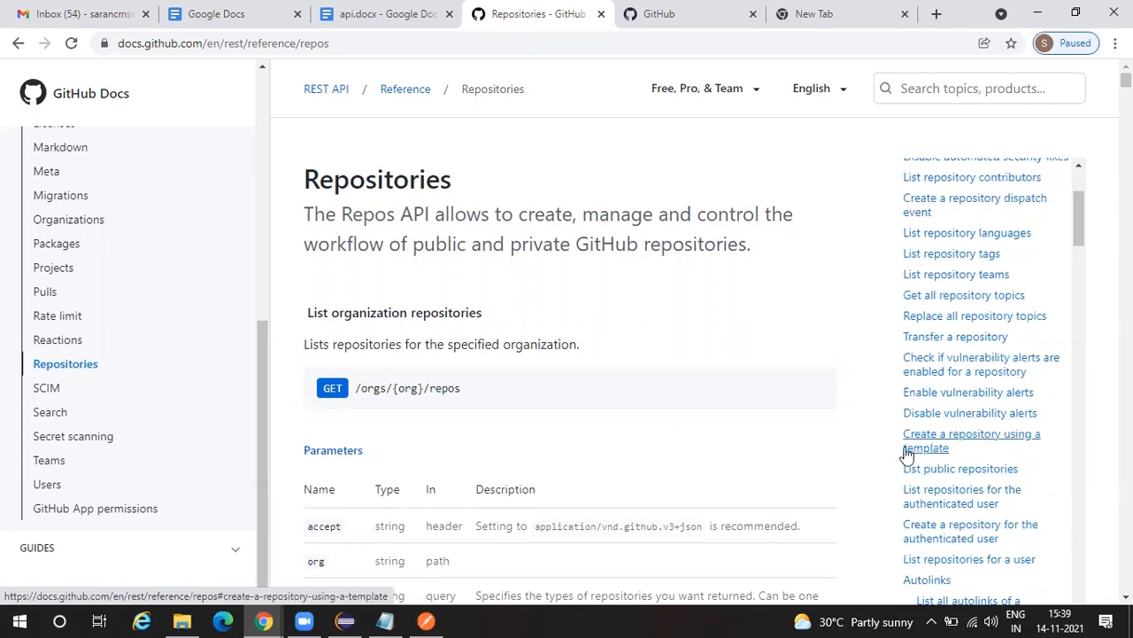
left_click(968, 324)
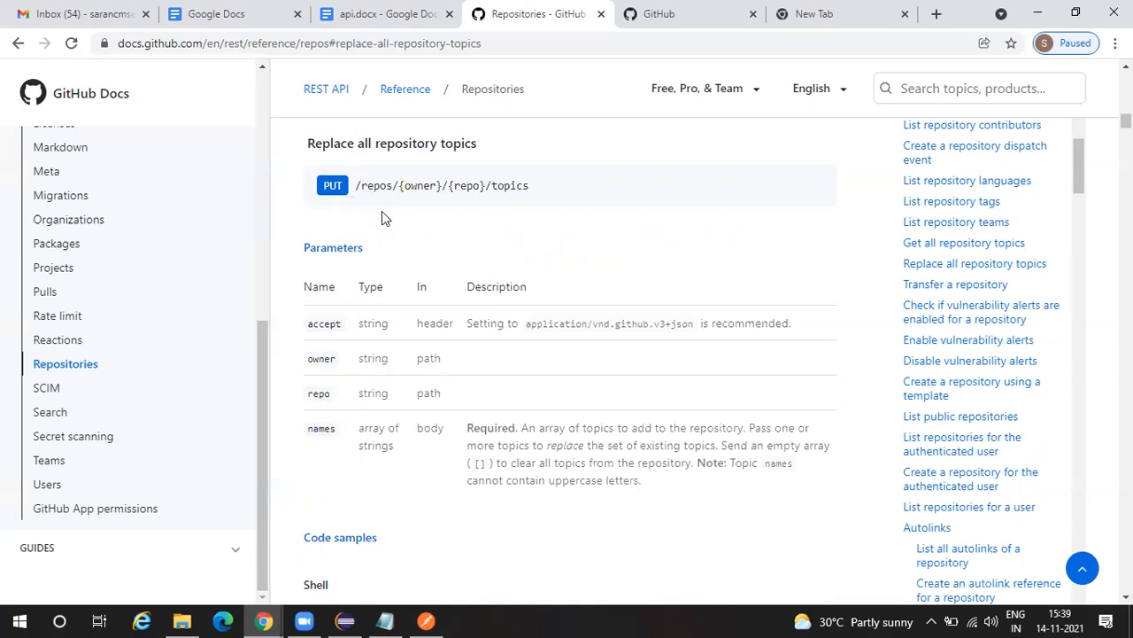
Step: Examine the endpoint URL in the Shell code sample for replacing all repository topics, highlighting its parts
scroll(385, 227, "down", 2)
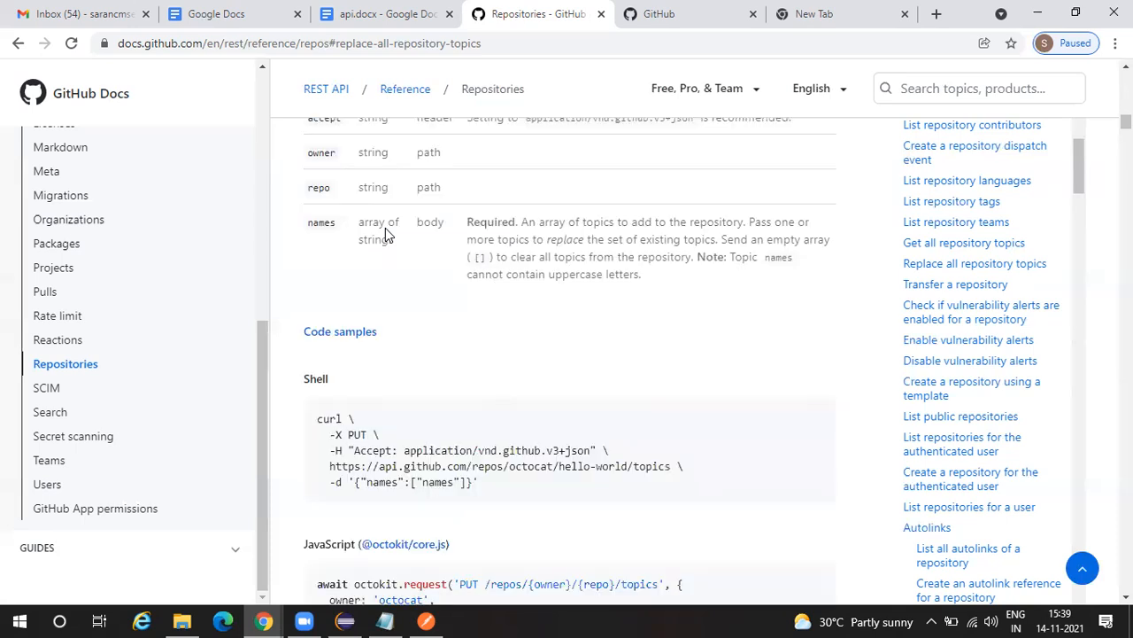
scroll(347, 306, "down", 1)
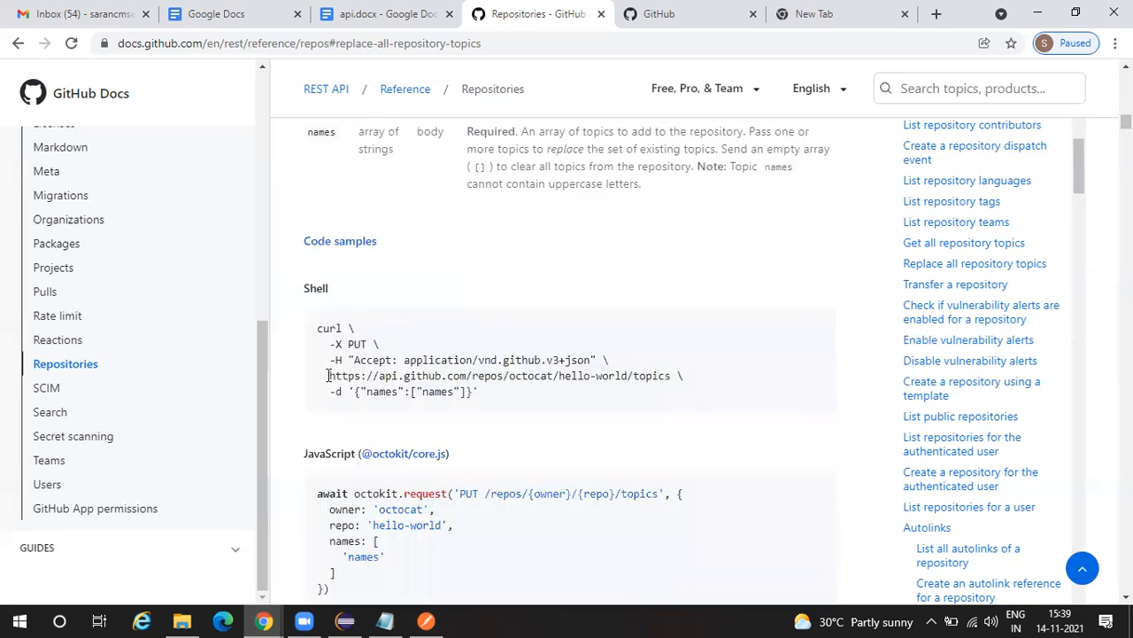
left_click_drag(328, 376, 416, 376)
left_click_drag(528, 375, 673, 377)
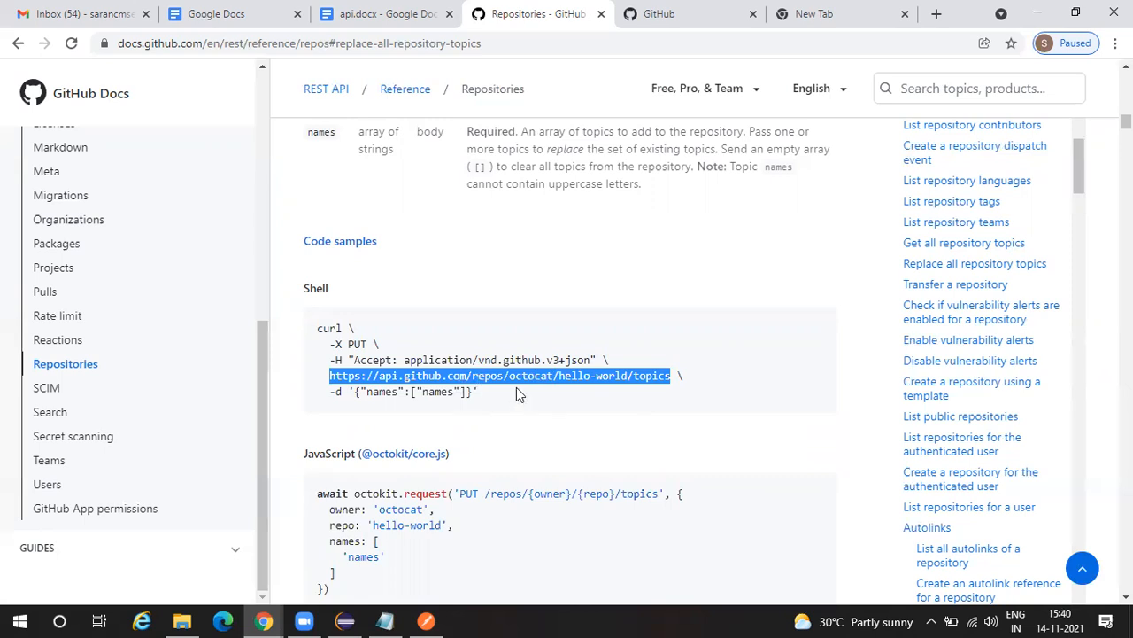
left_click(672, 376)
left_click_drag(672, 375, 326, 377)
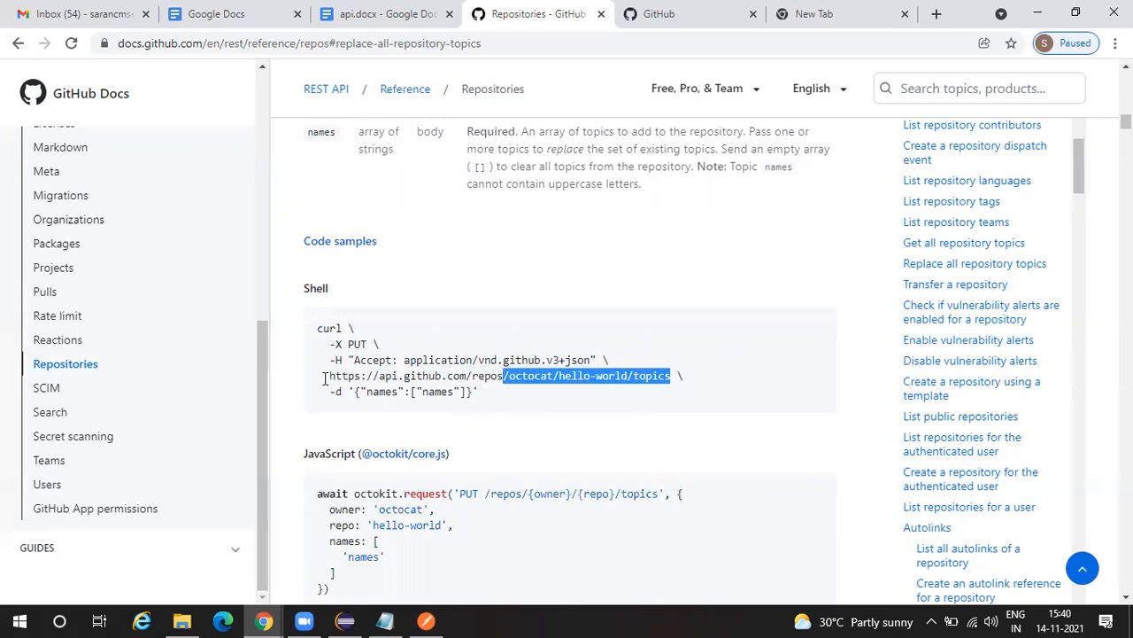
left_click(688, 374)
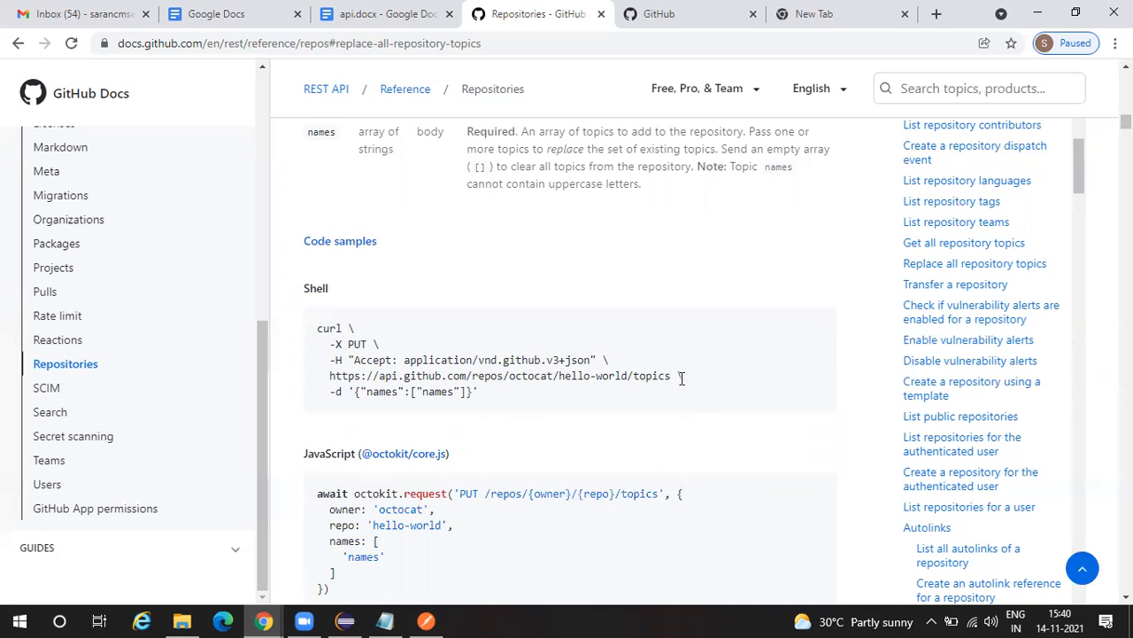
left_click_drag(675, 376, 683, 377)
left_click(680, 379)
left_click_drag(632, 376, 602, 376)
left_click(642, 388)
left_click_drag(668, 376, 330, 375)
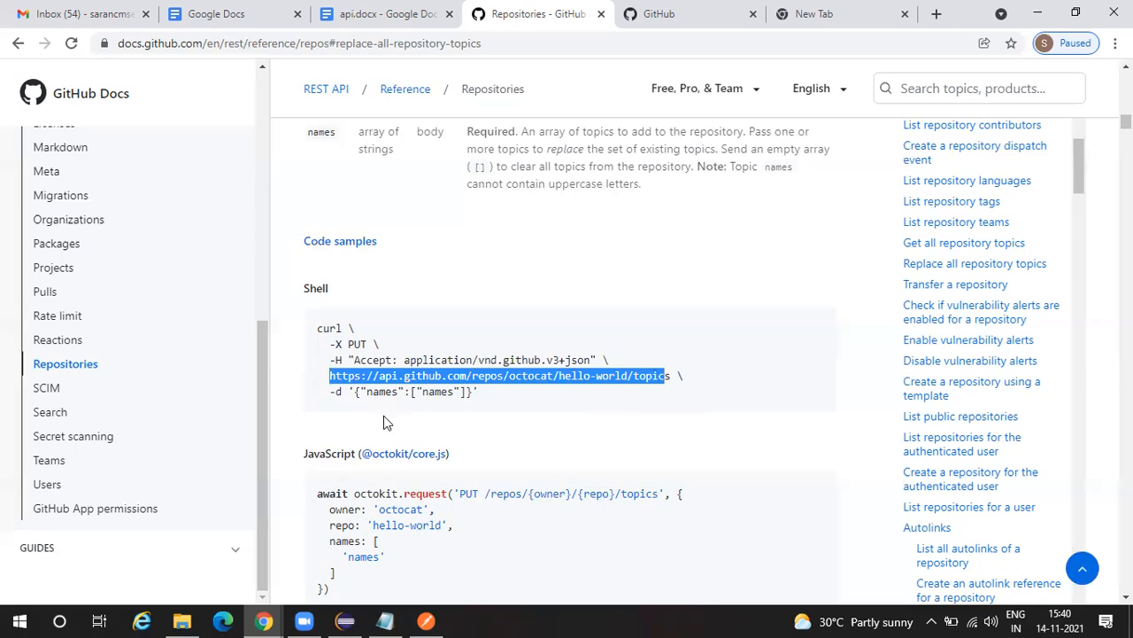
Step: Highlight the JSON request body {"names":["names"]} in the Shell code sample
scroll(384, 416, "up", 1)
scroll(383, 416, "down", 1)
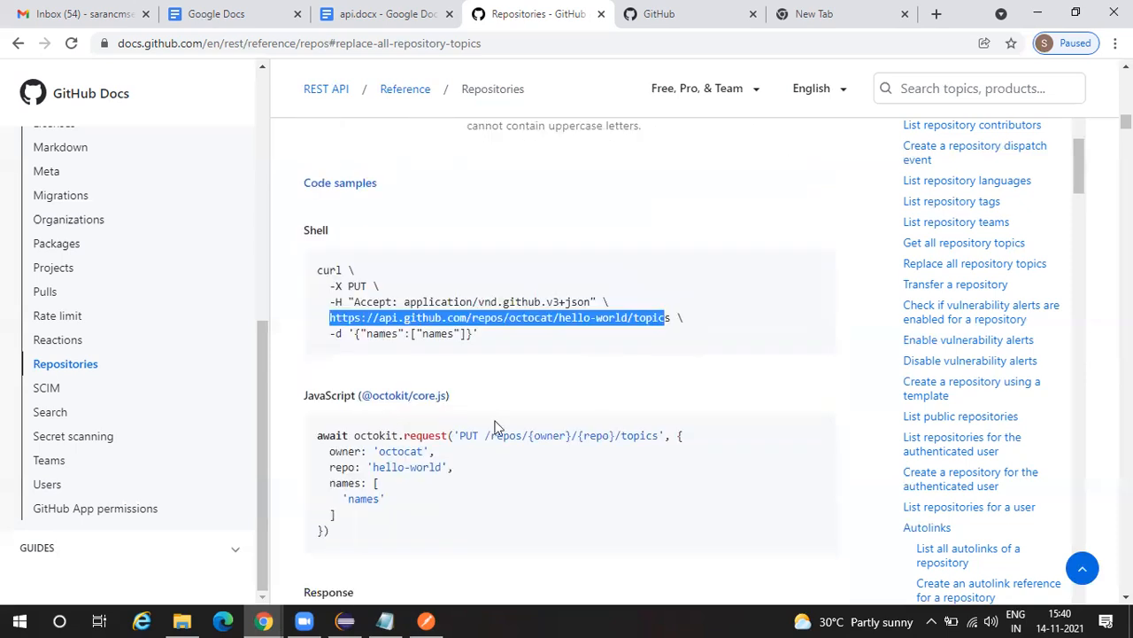
left_click(474, 332)
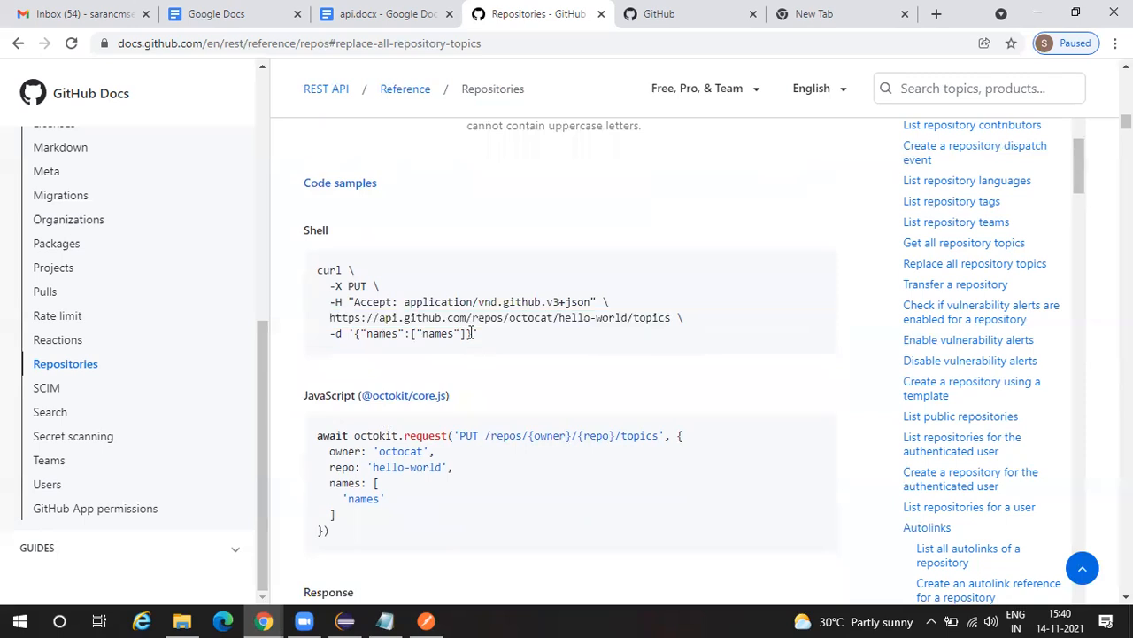
left_click(372, 332, "shift")
left_click(355, 333, "shift")
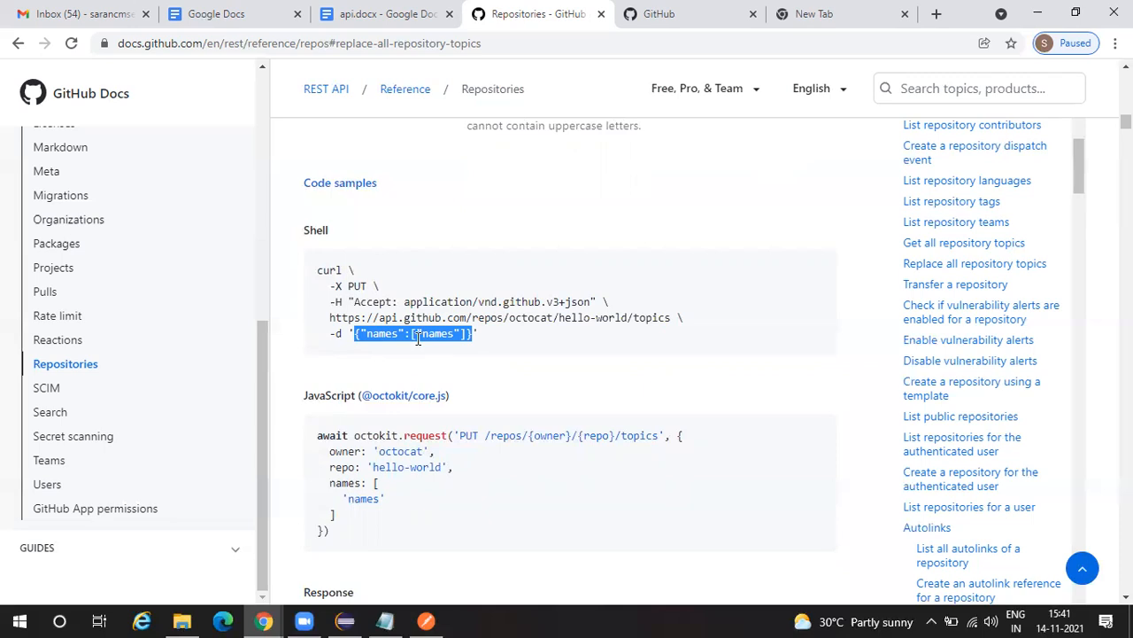
Step: Examine the sample response for replacing topics, highlighting its heading, status line and the JSON names array
scroll(417, 339, "down", 2)
scroll(417, 346, "down", 2)
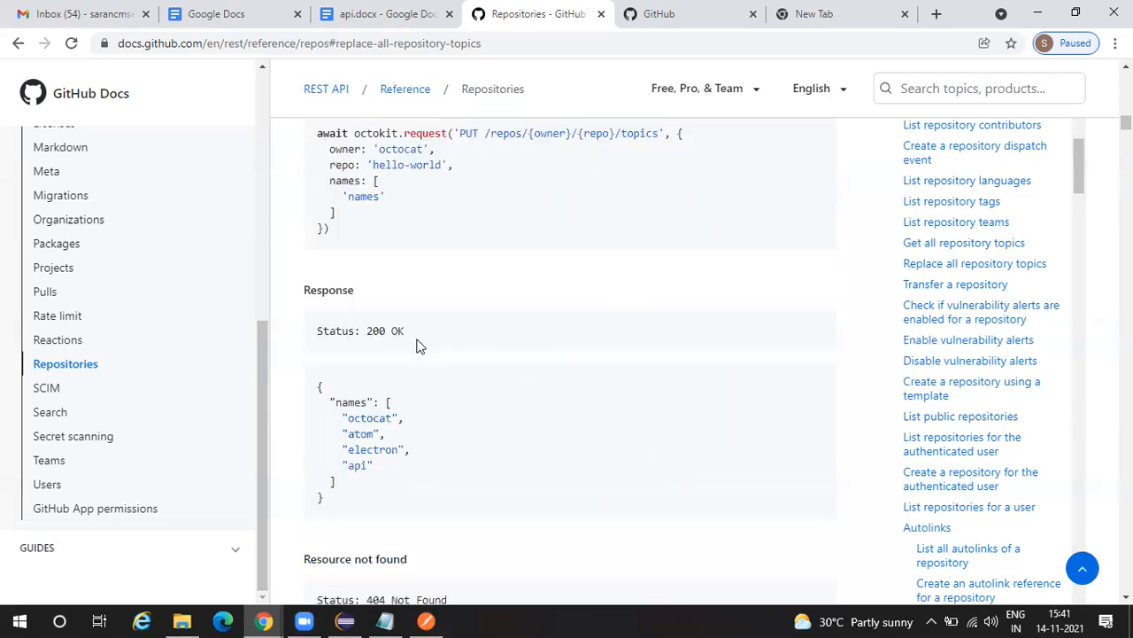
scroll(417, 347, "down", 1)
scroll(312, 258, "down", 1)
left_click_drag(305, 225, 363, 225)
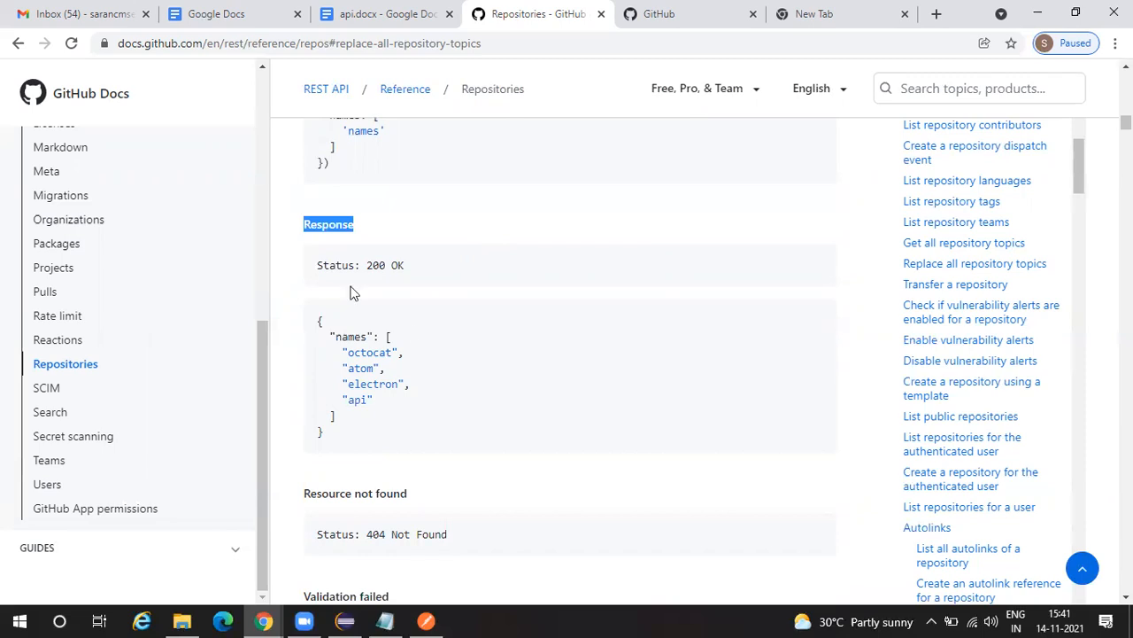
left_click_drag(325, 265, 398, 268)
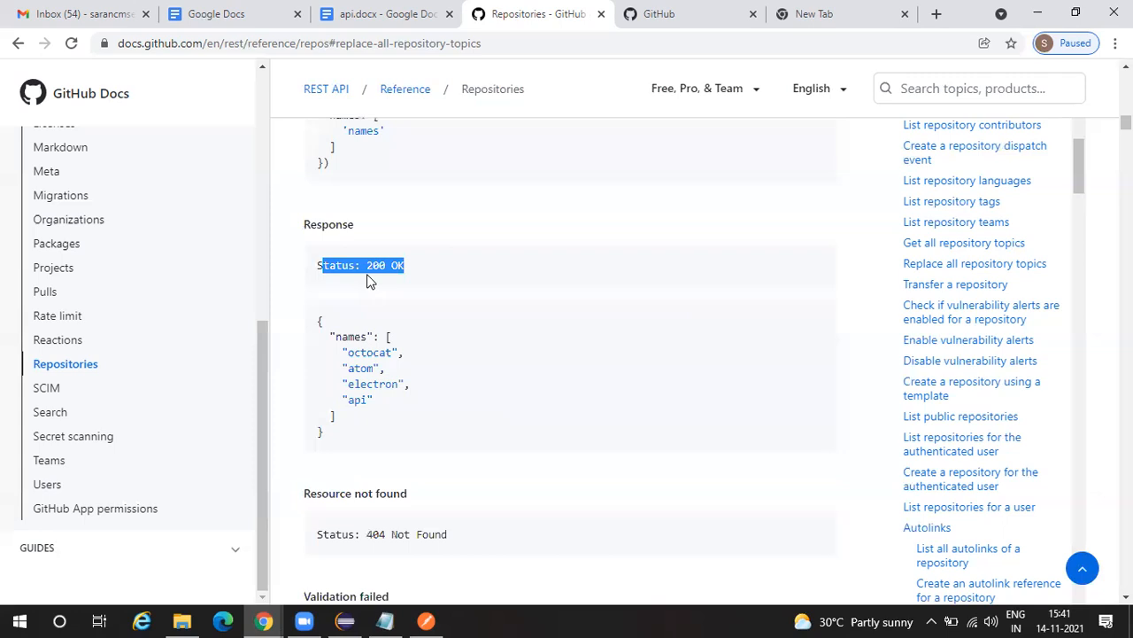
left_click(353, 435)
left_click_drag(309, 337, 372, 449)
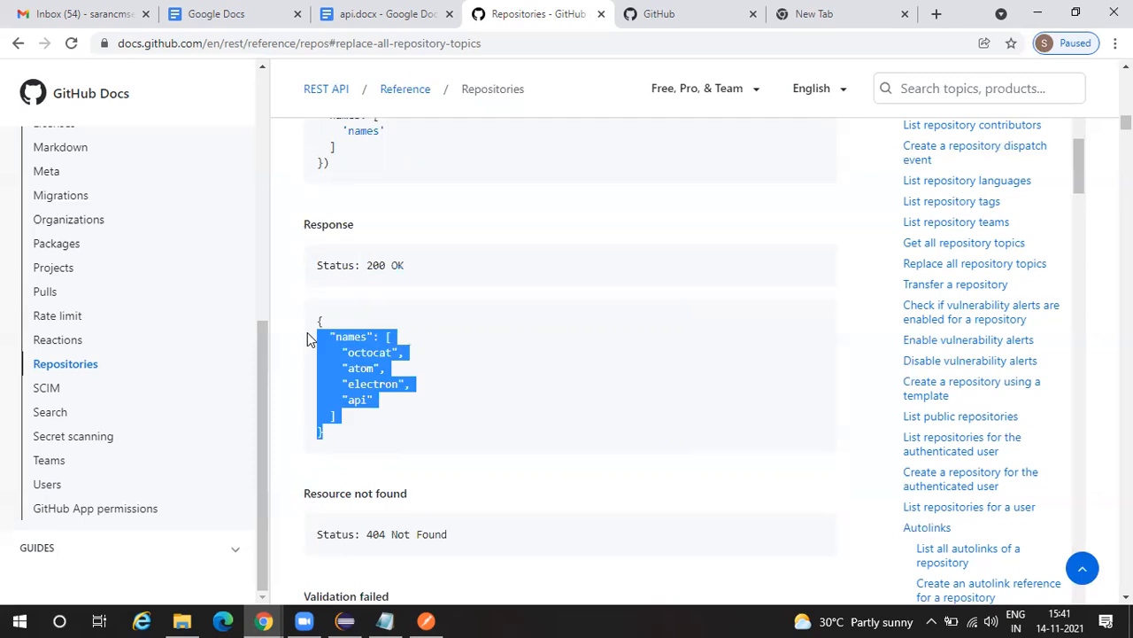
left_click(407, 439)
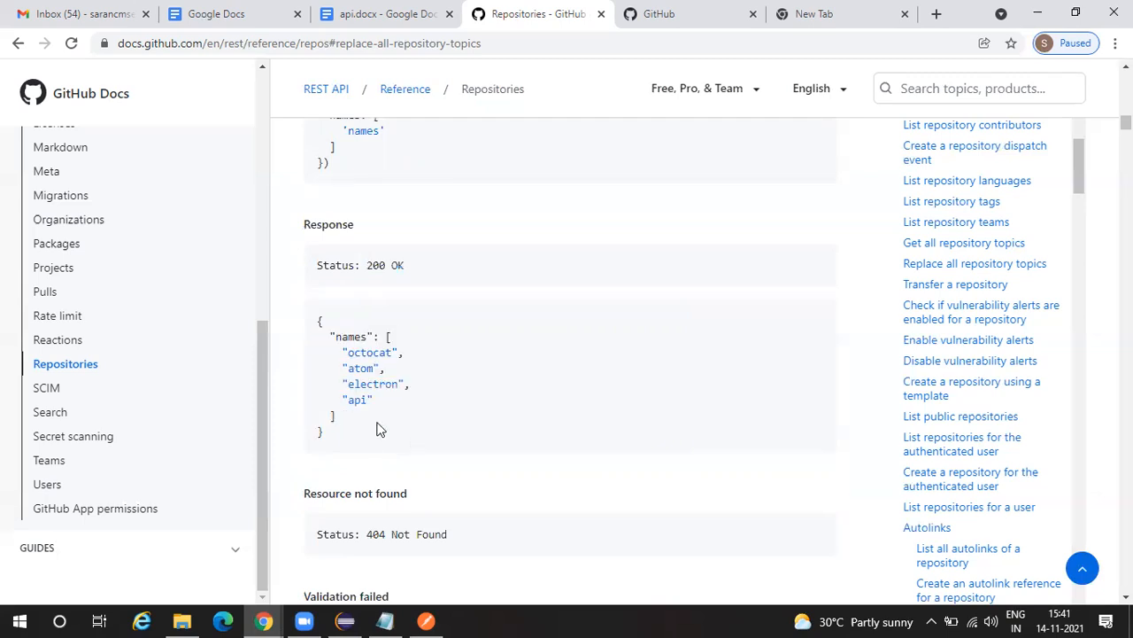
Step: Compare the names payload in the Shell sample with the owner, repo and names parameters in the JavaScript sample
scroll(376, 429, "up", 1)
scroll(358, 266, "up", 3)
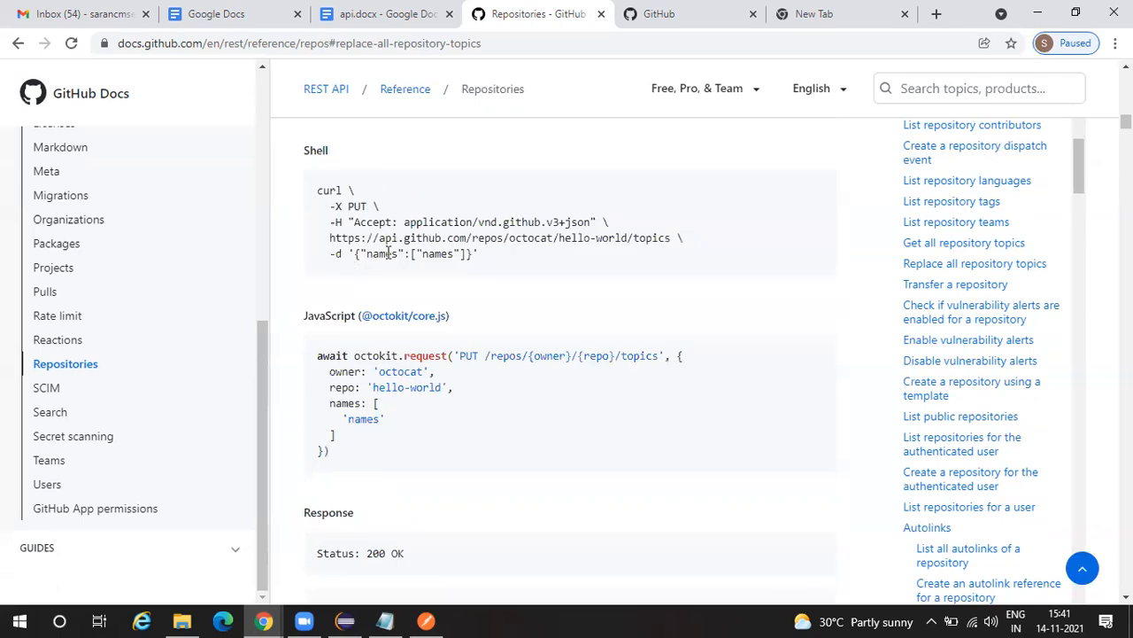
left_click_drag(362, 253, 460, 253)
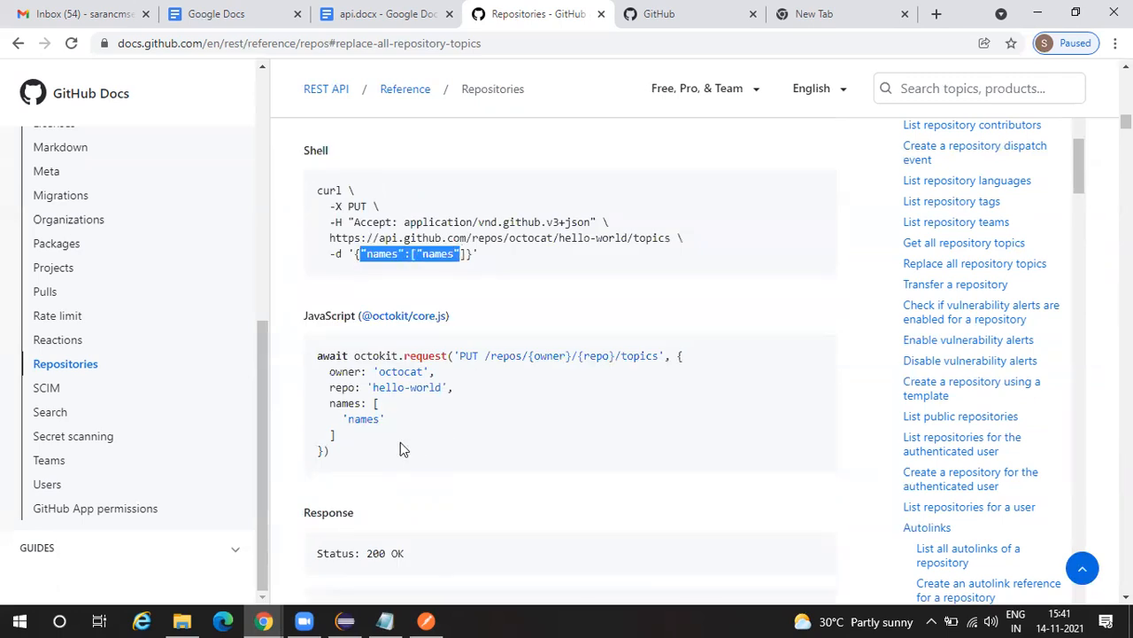
left_click(299, 351)
left_click_drag(342, 373, 412, 443)
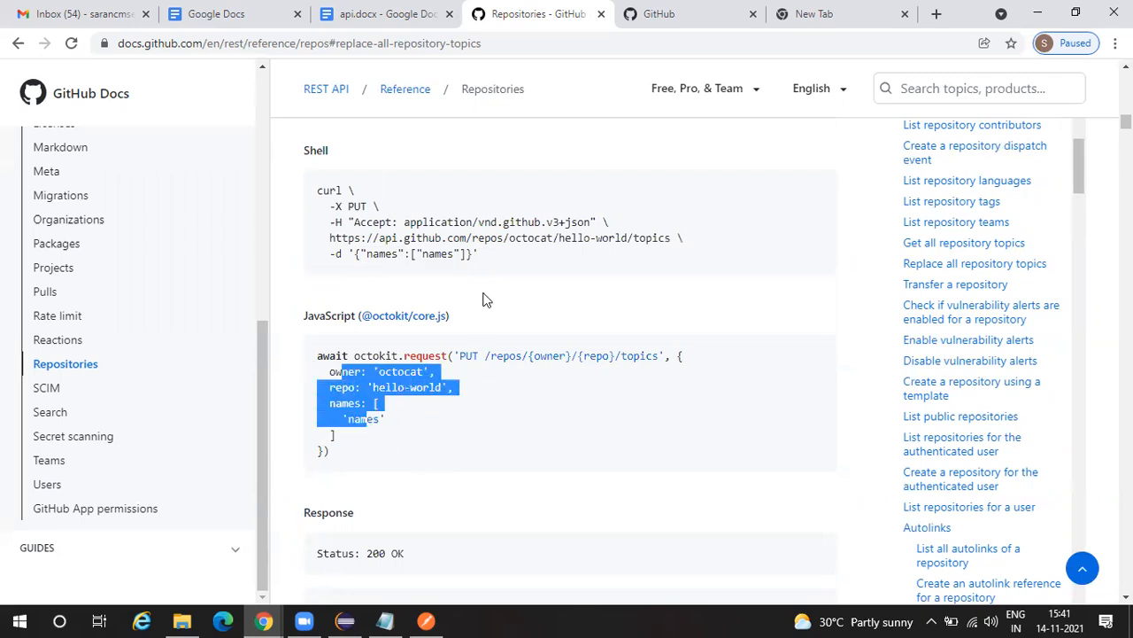
Step: Examine the request string in the JavaScript sample, highlighting the PUT method, the repos path and the owner placeholder
left_click(459, 356)
left_click_drag(457, 356, 649, 358)
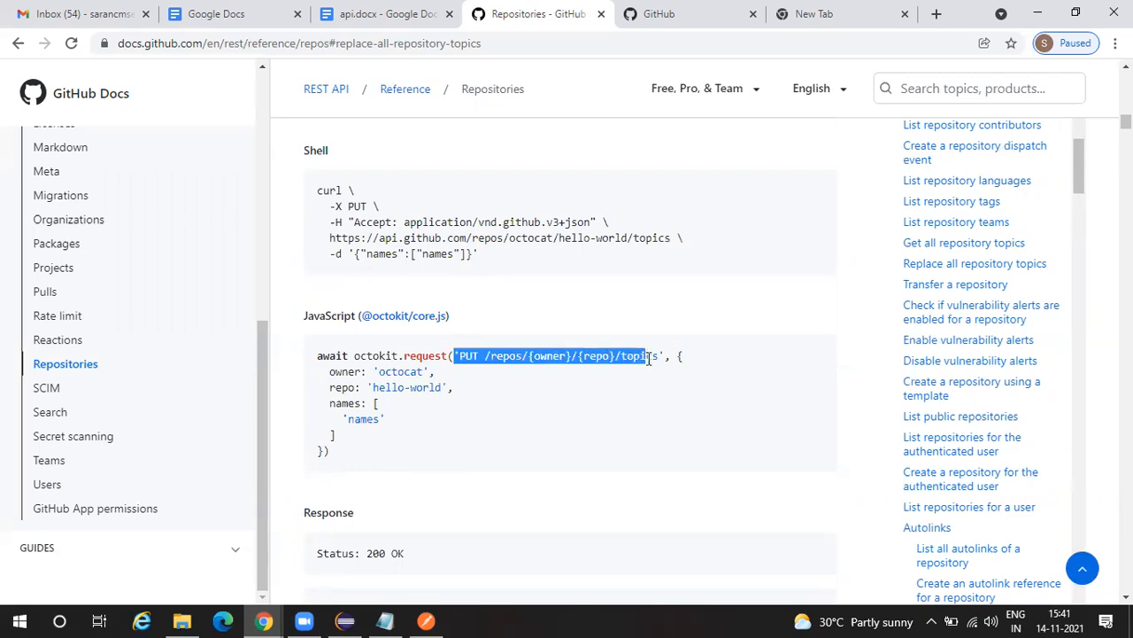
left_click(466, 356)
double_click(467, 356)
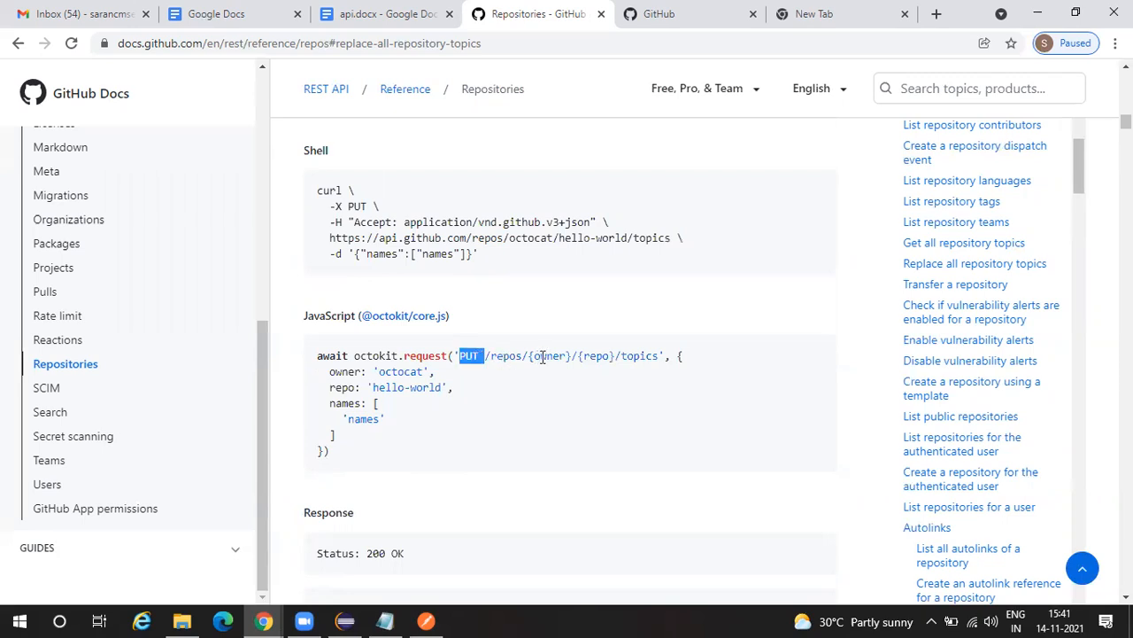
double_click(504, 356)
double_click(534, 357)
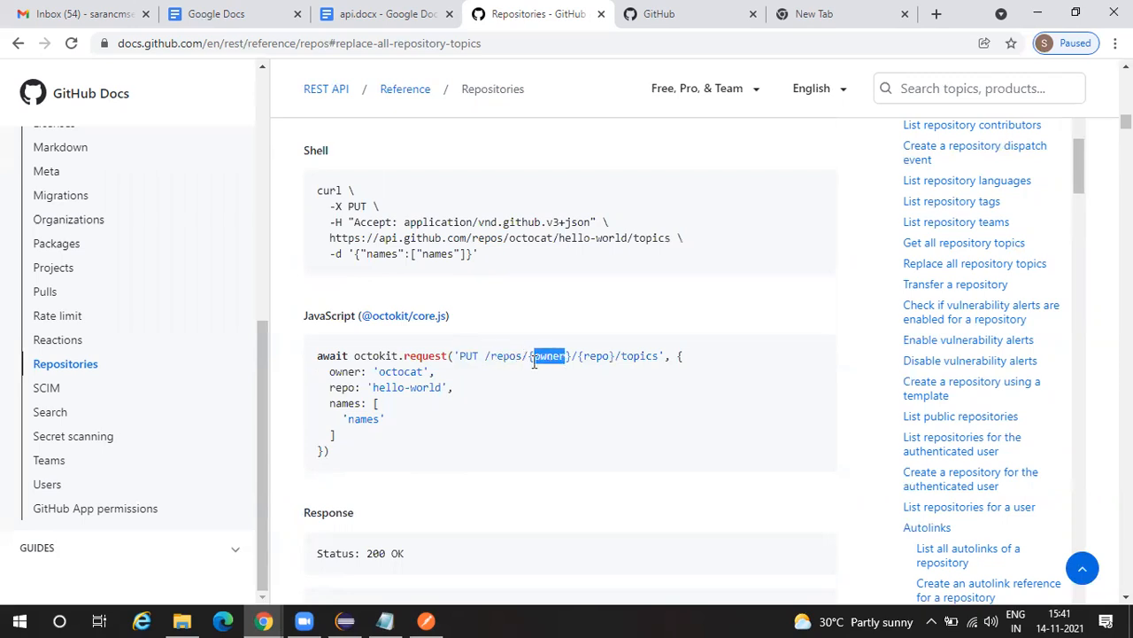
left_click(535, 356)
double_click(551, 356)
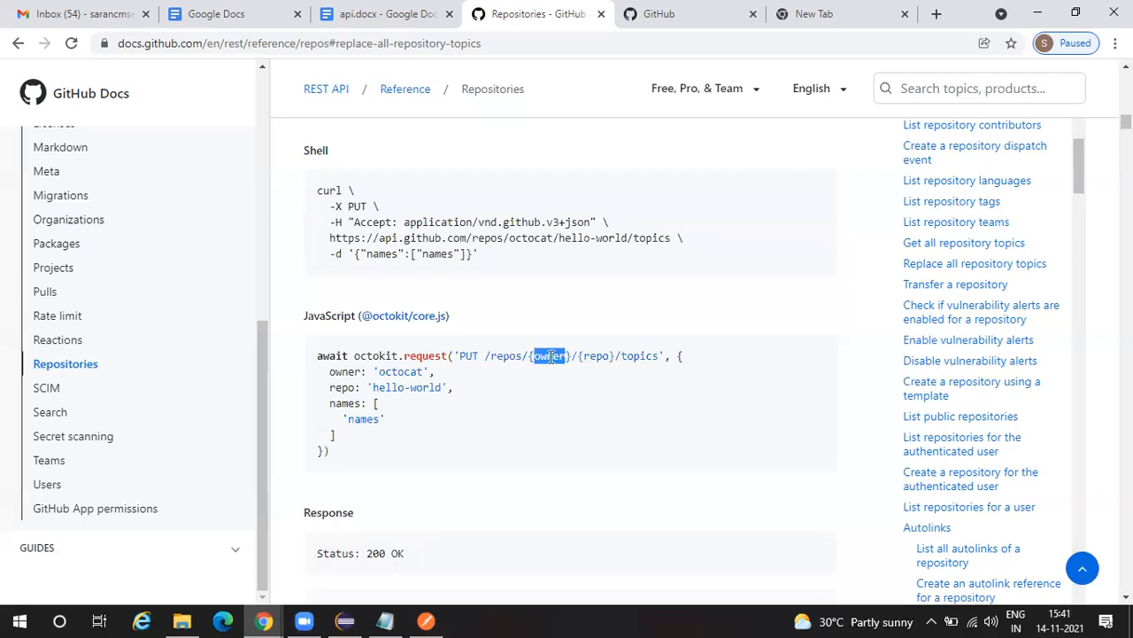
Step: Compare the owner and repo placeholders in the JavaScript sample's request path with the sample values octocat and hello-world
double_click(399, 372)
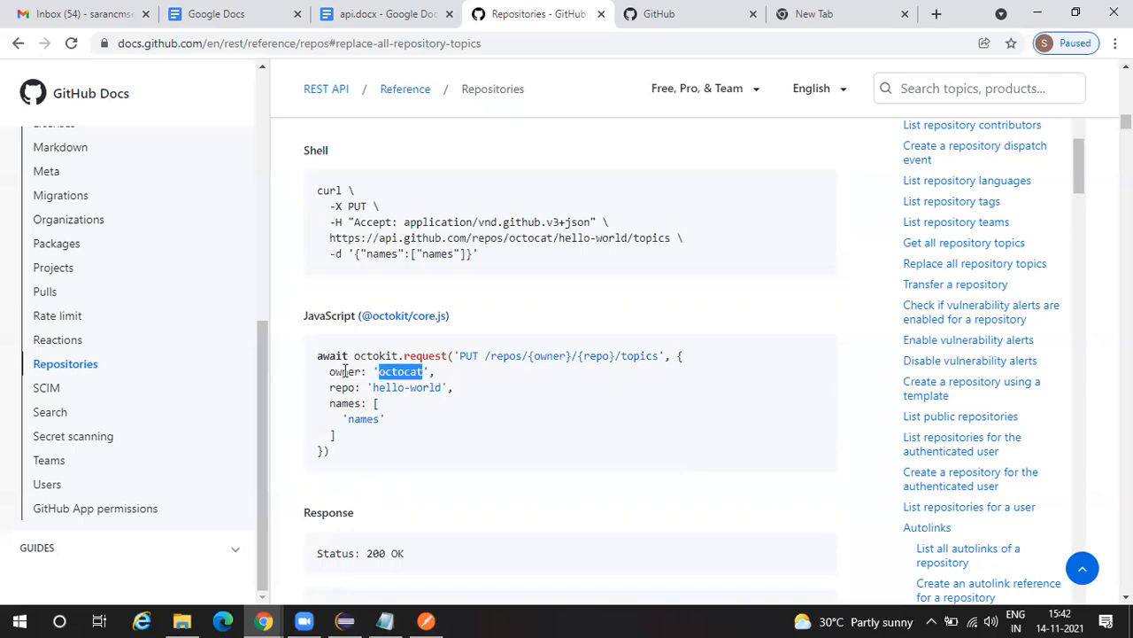
double_click(346, 371)
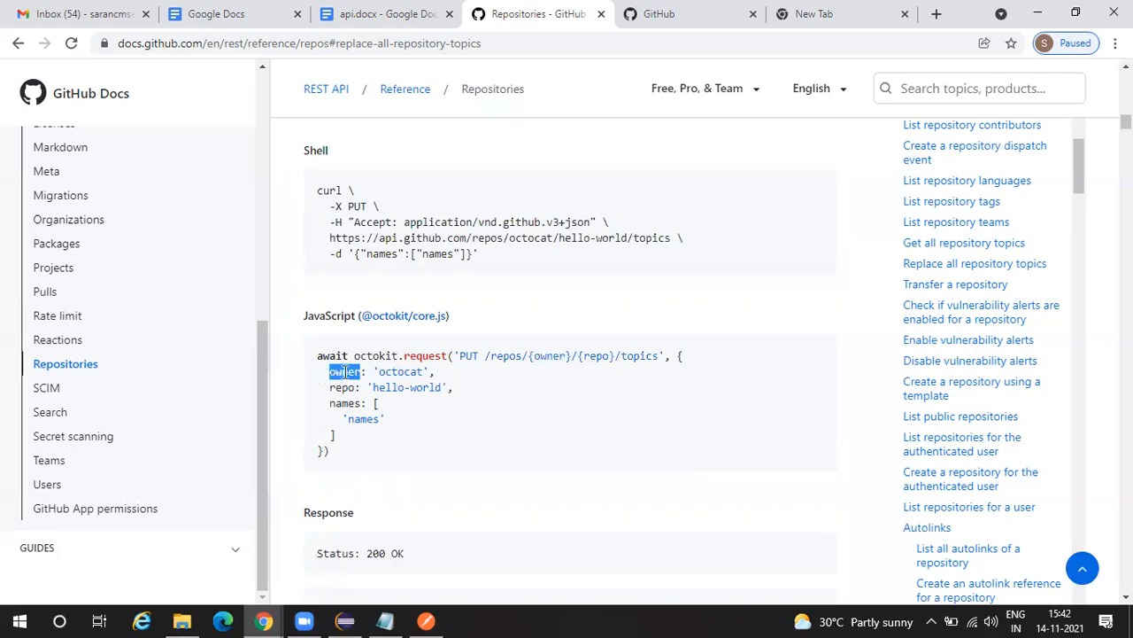
double_click(401, 372)
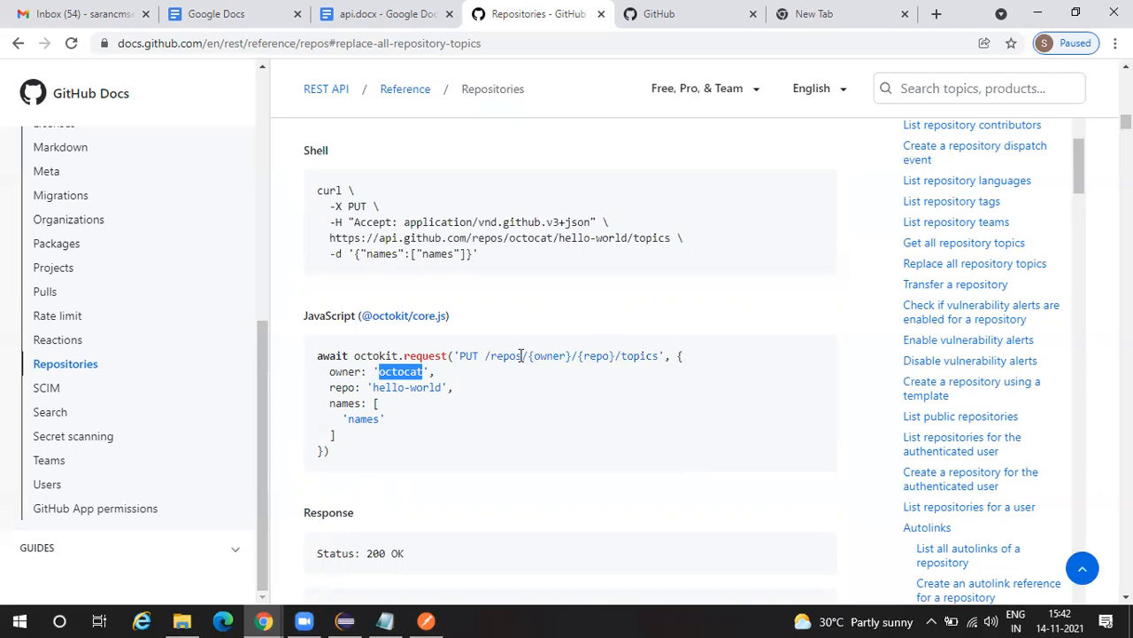
double_click(595, 356)
left_click_drag(400, 387, 443, 391)
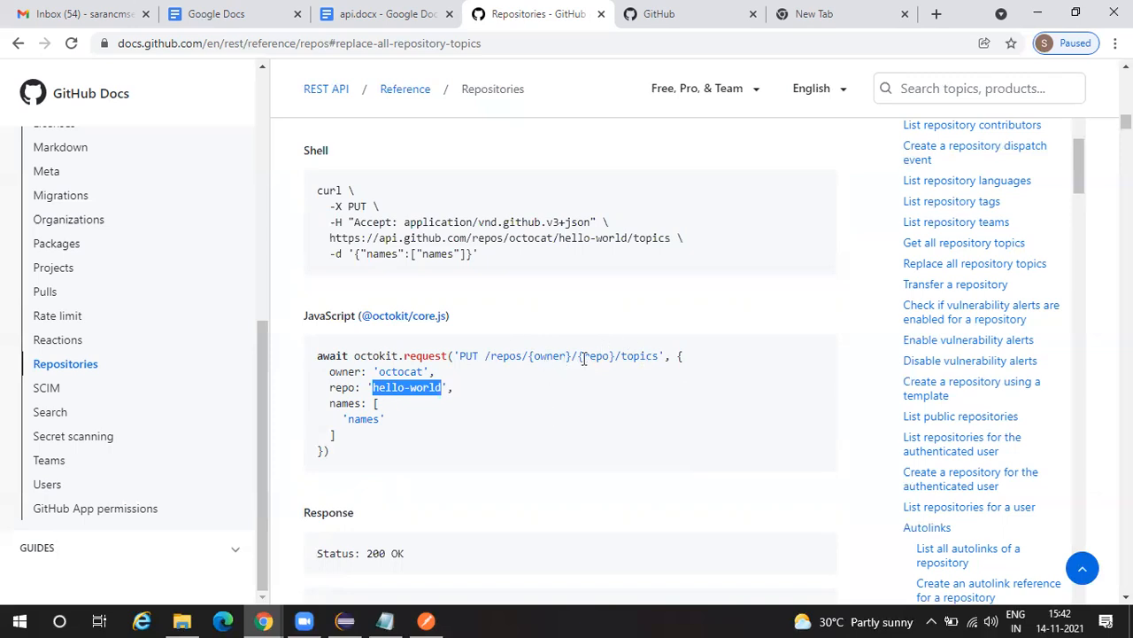
double_click(549, 356)
double_click(598, 355)
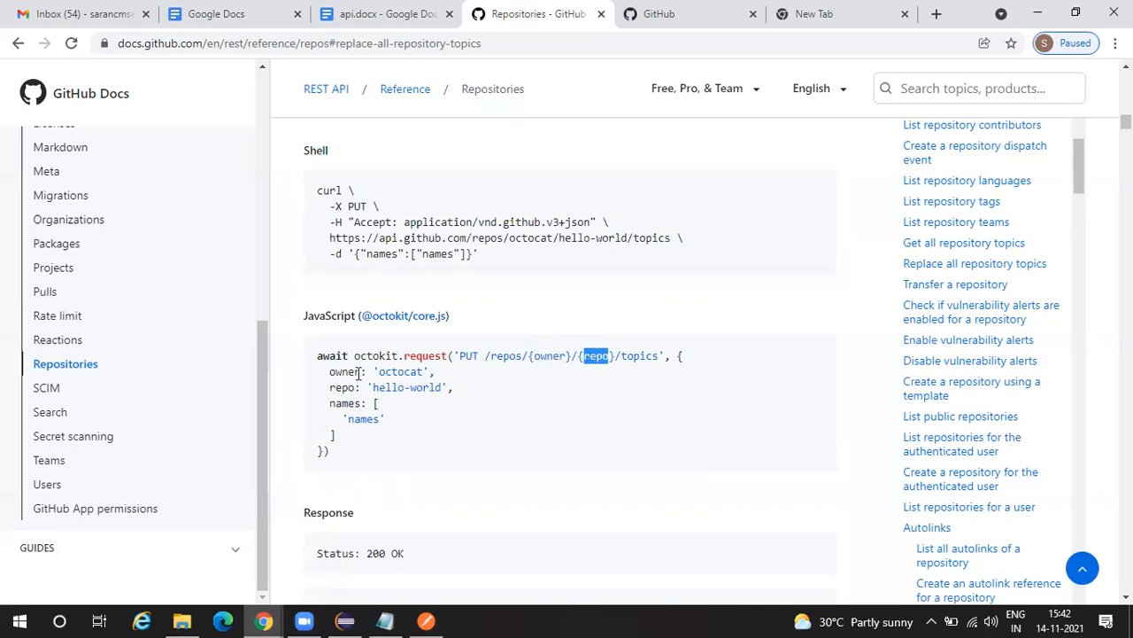
Step: Highlight the owner and repo parameters in the JavaScript sample and check the signed-in account name on the GitHub site
double_click(346, 372)
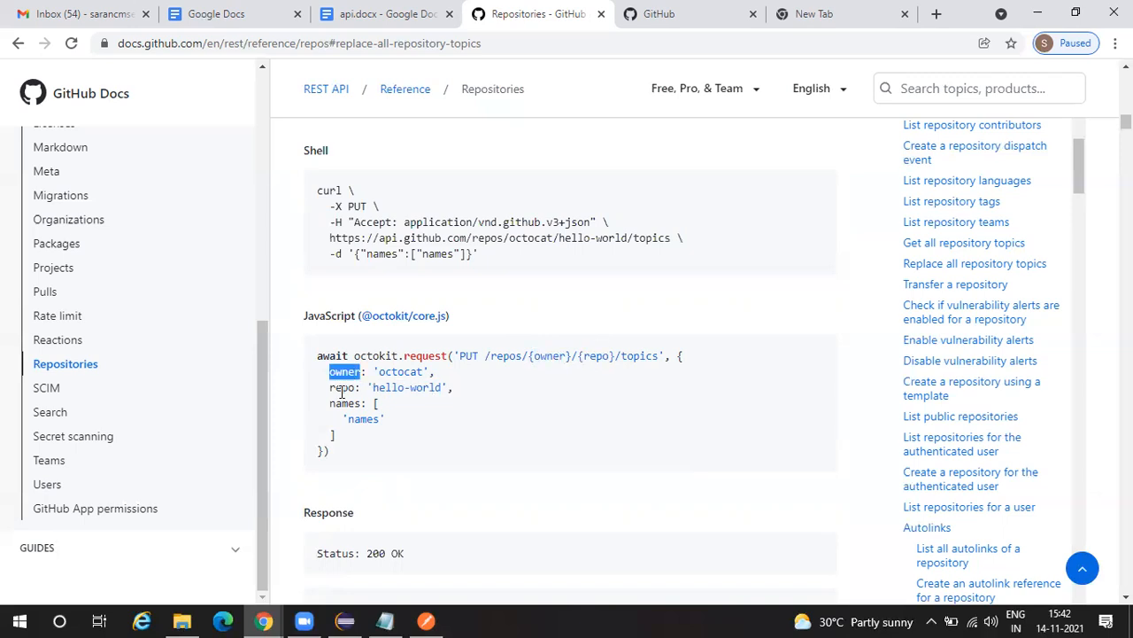
double_click(341, 389)
left_click(346, 372)
double_click(345, 372)
double_click(392, 372)
left_click(668, 10)
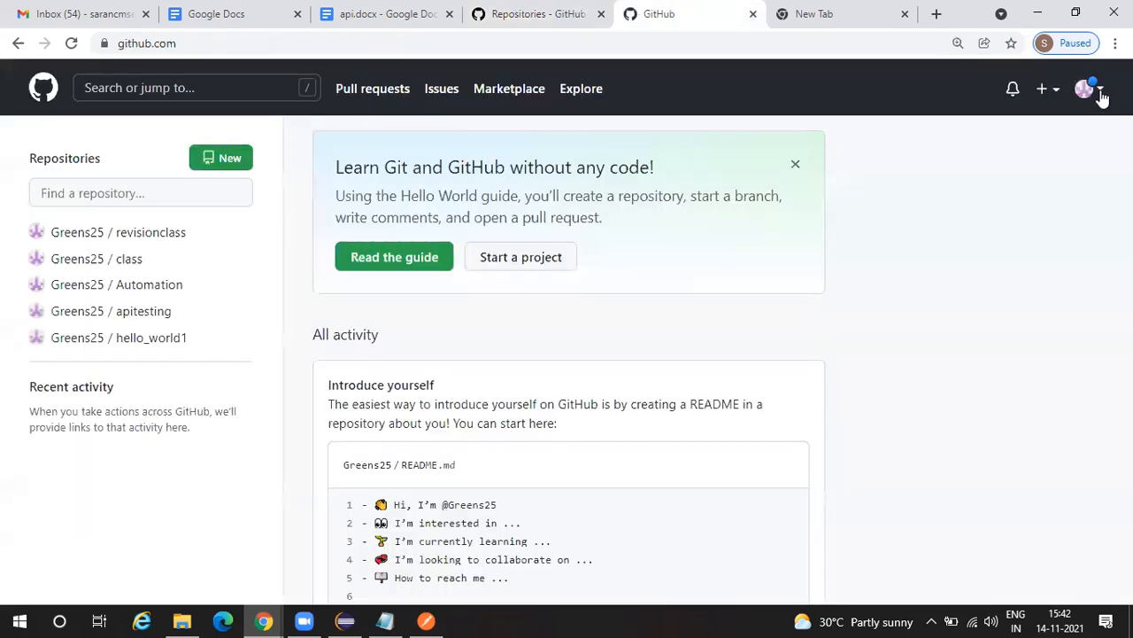
left_click(1101, 96)
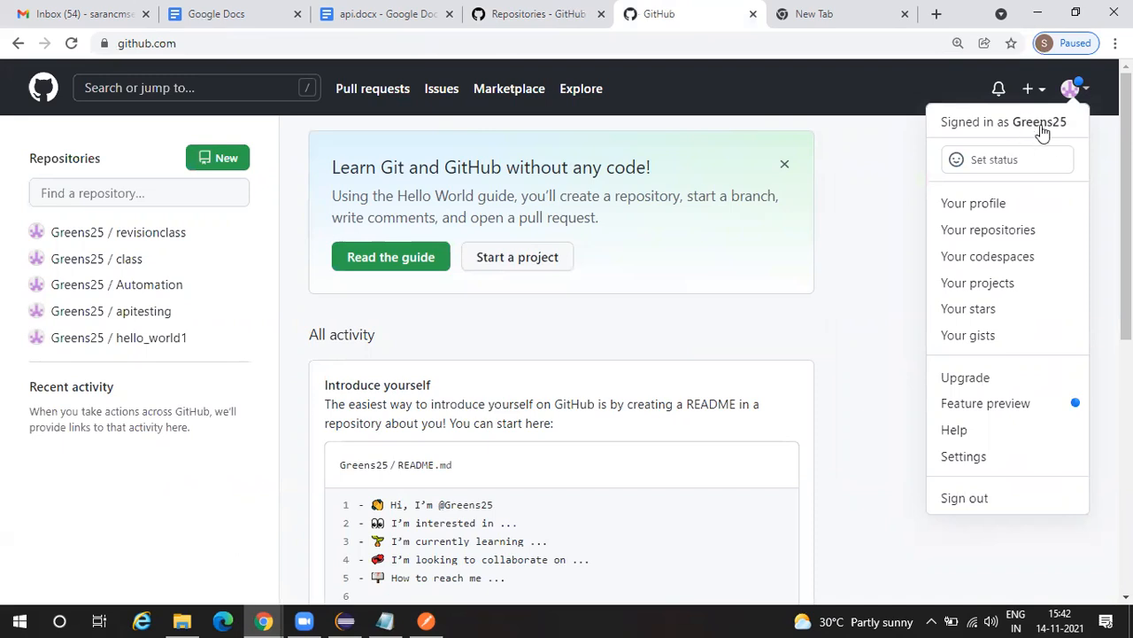
Step: Highlight the owner and repo placeholders in the docs again and view the signed-in account's repository list on GitHub
left_click(545, 16)
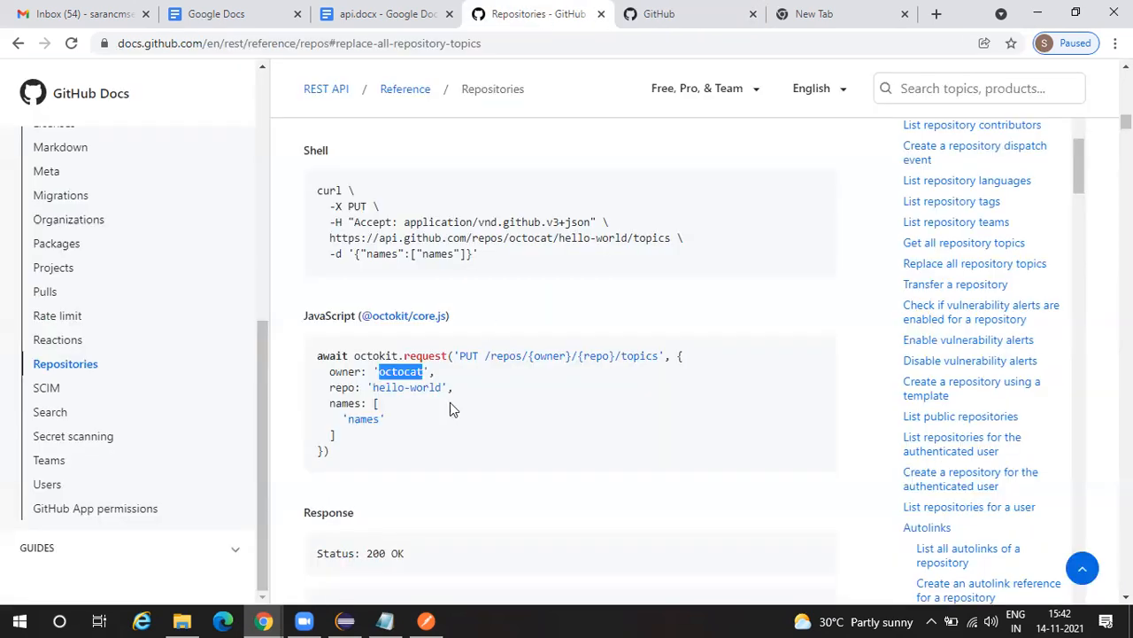
double_click(547, 355)
double_click(598, 355)
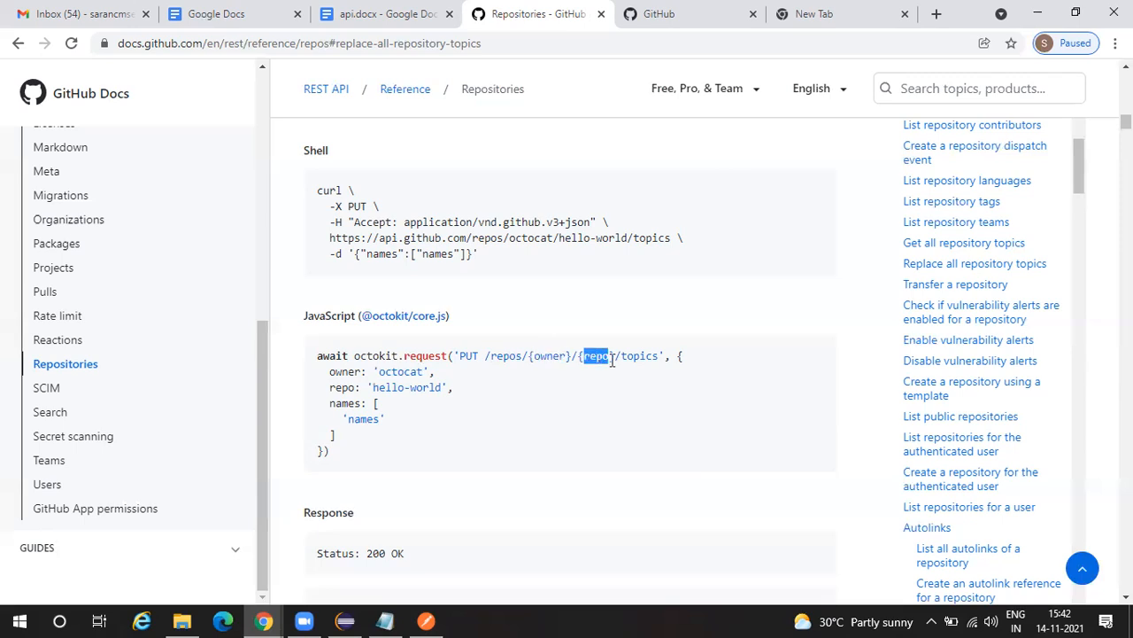
left_click(671, 11)
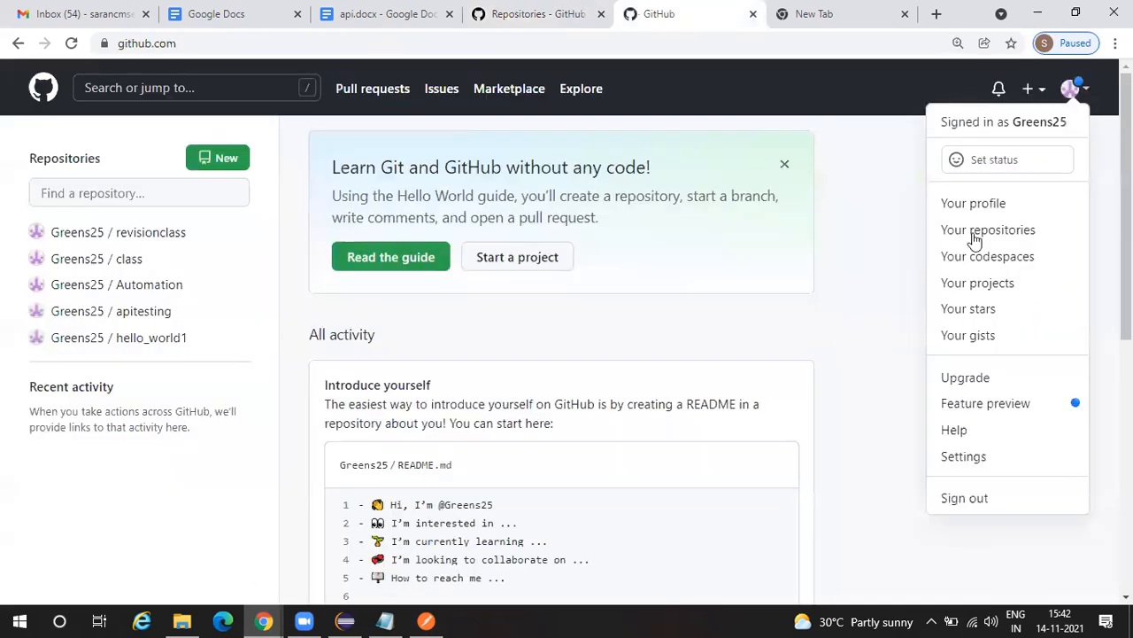
left_click(974, 235)
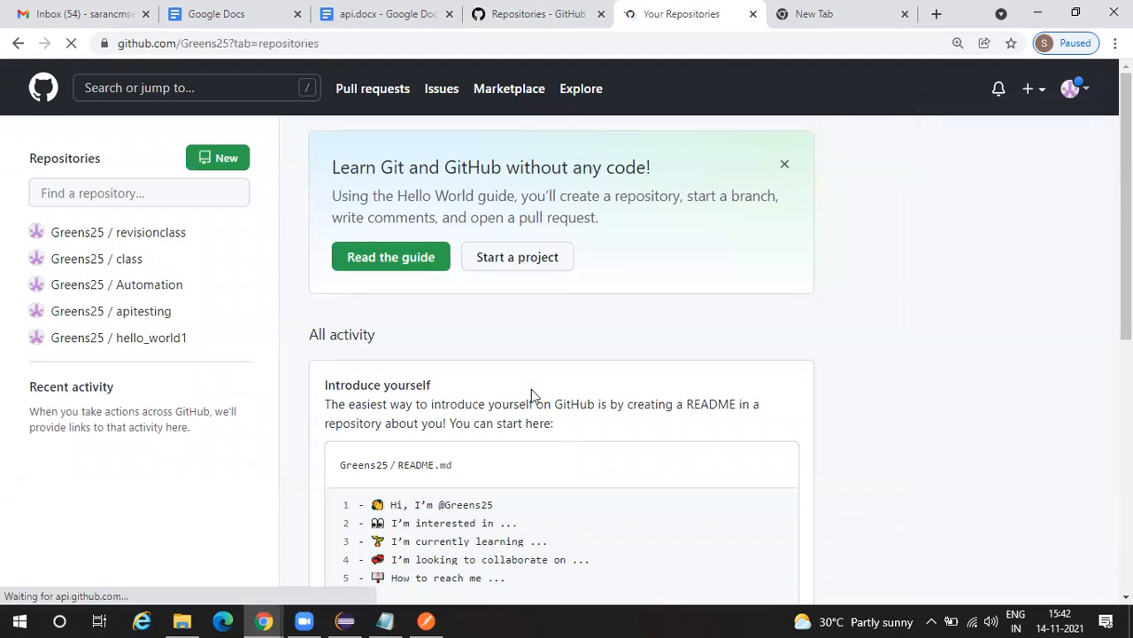
scroll(534, 405, "down", 3)
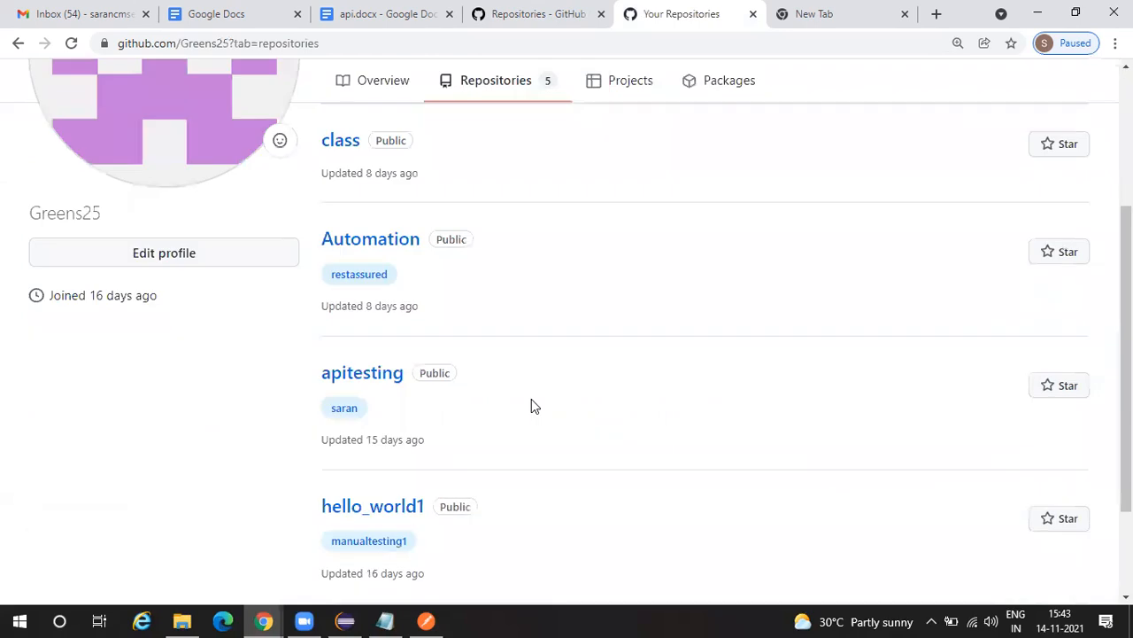
scroll(346, 283, "up", 3)
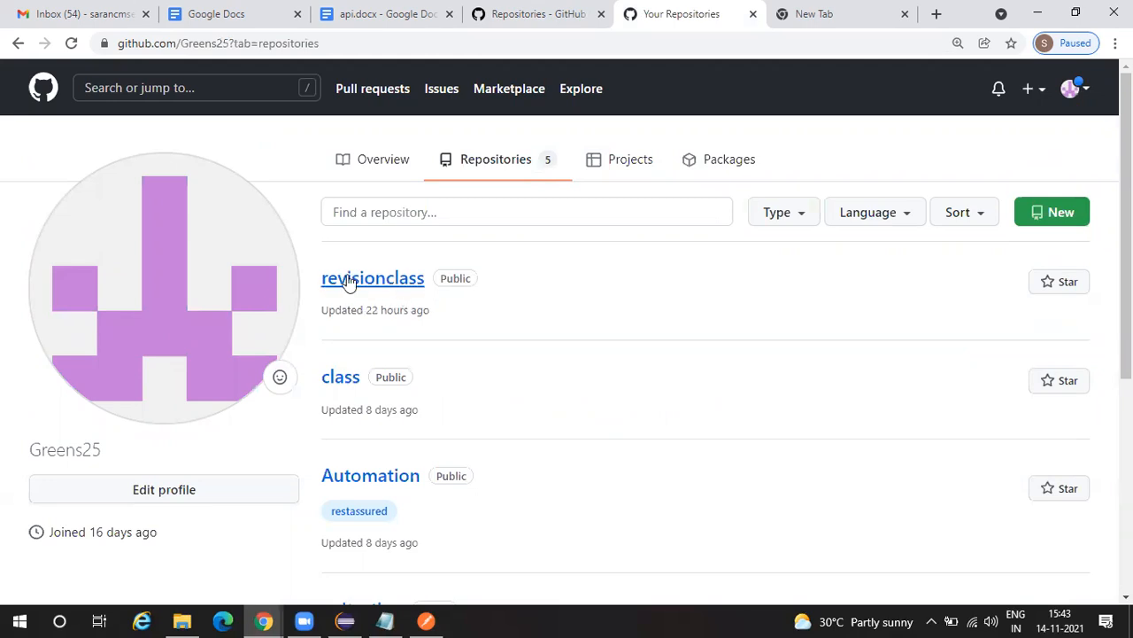
Step: Return to the GitHub docs and highlight the hello-world repo value and the response's Status: 200 OK line
left_click(518, 9)
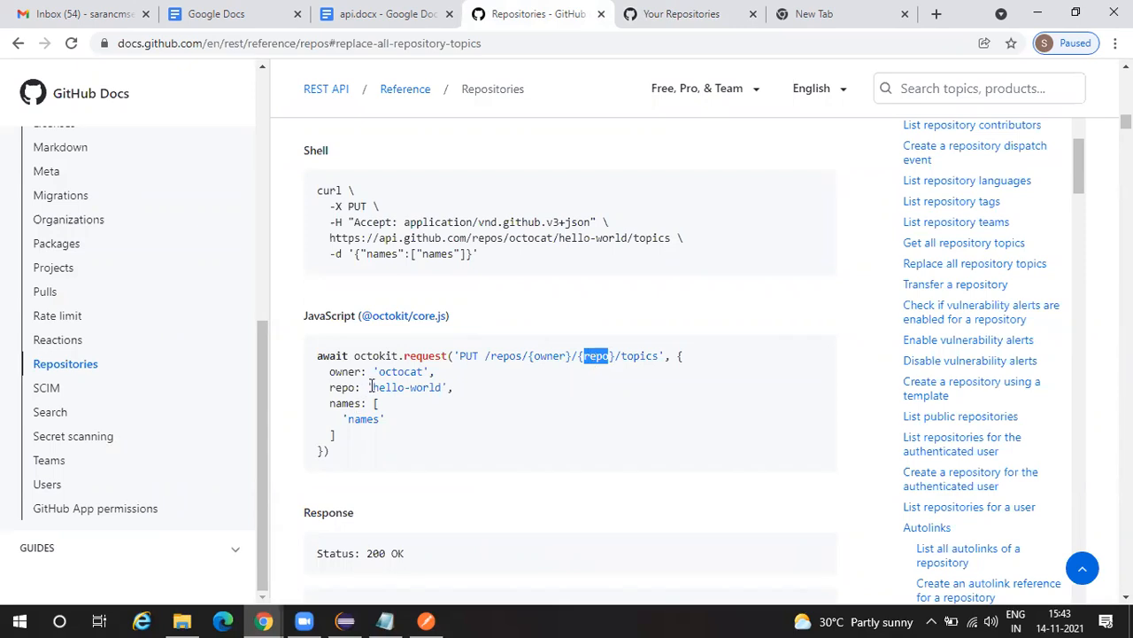
left_click_drag(441, 387, 373, 387)
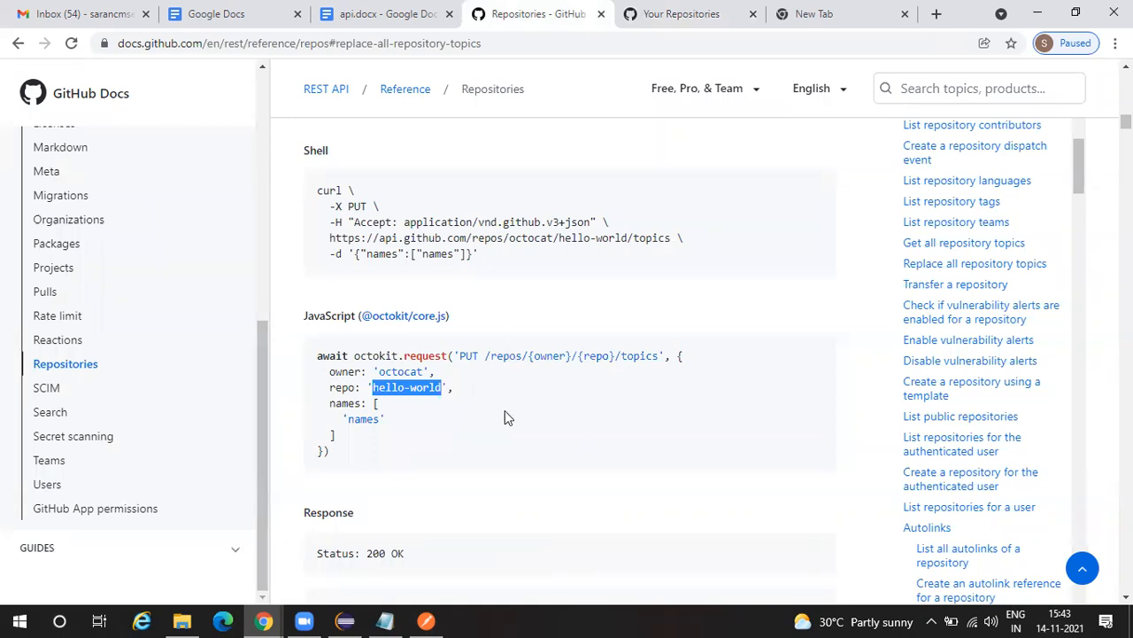
scroll(505, 412, "up", 3)
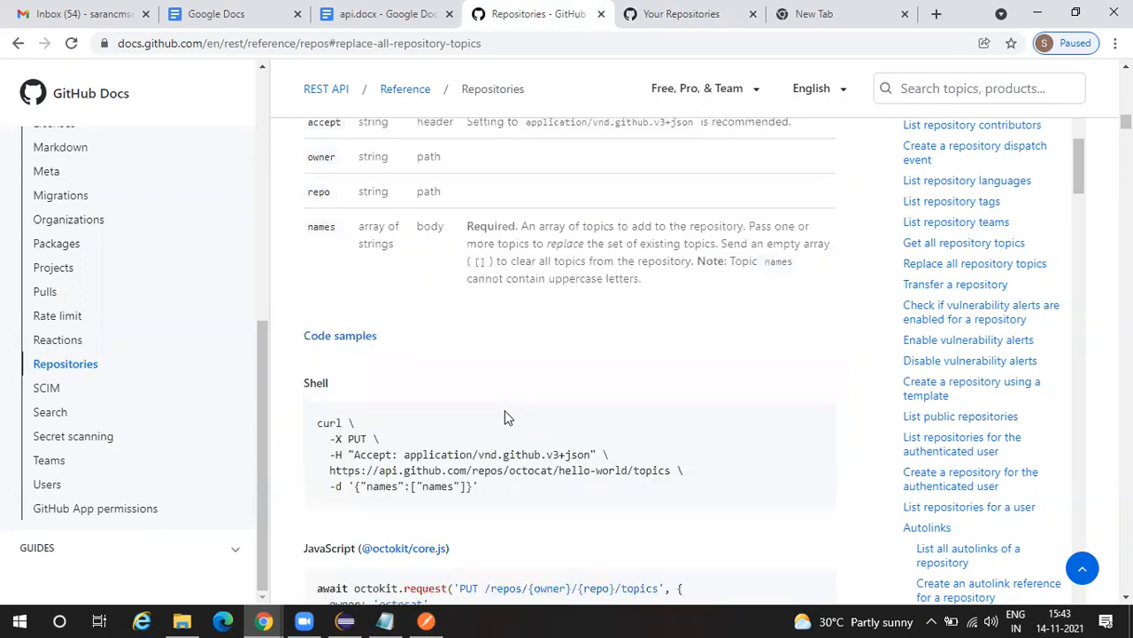
scroll(505, 412, "down", 1)
scroll(506, 416, "down", 3)
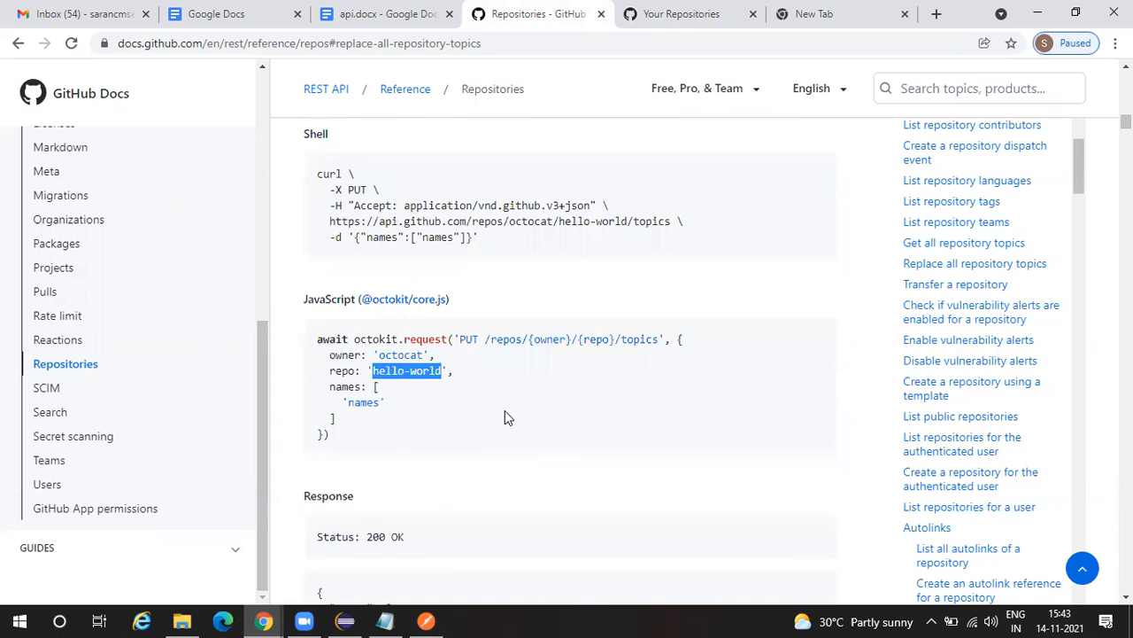
scroll(505, 417, "down", 1)
left_click_drag(403, 478, 317, 475)
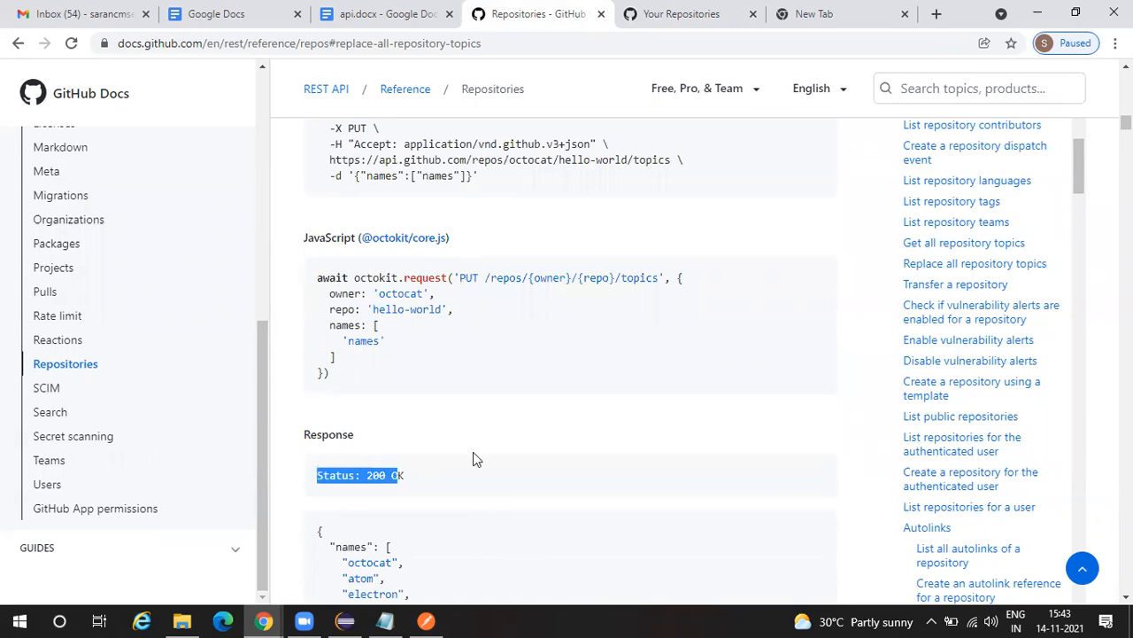
scroll(473, 458, "up", 2)
Step: Switch to the Google Meet call, admit the waiting participant, and return to the GitHub docs
left_click(426, 620)
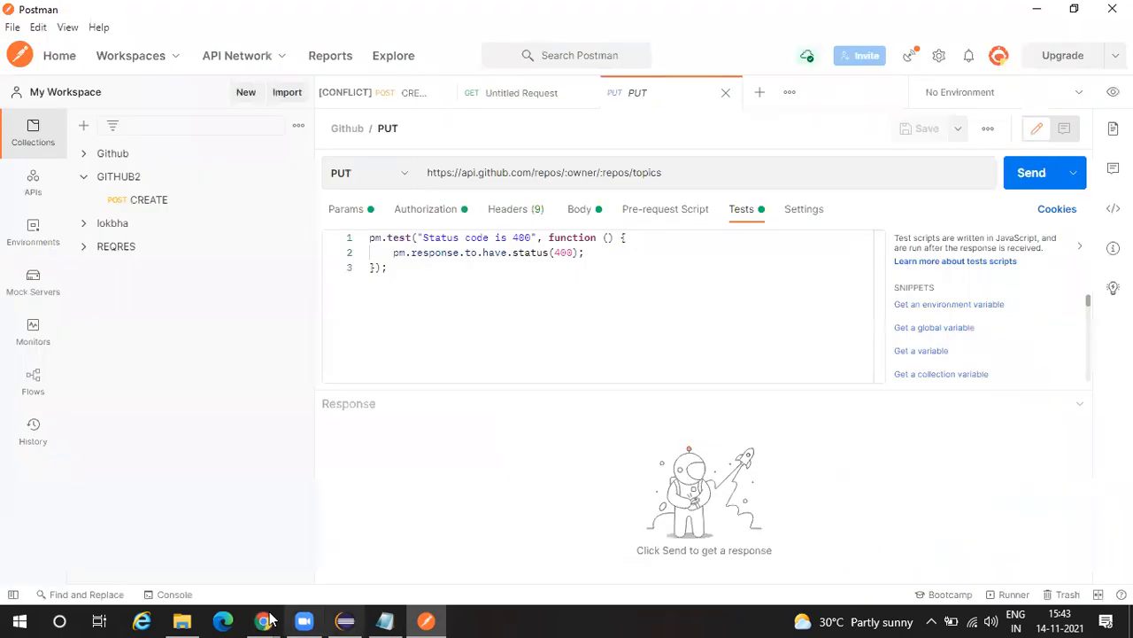
left_click(266, 620)
left_click(391, 551)
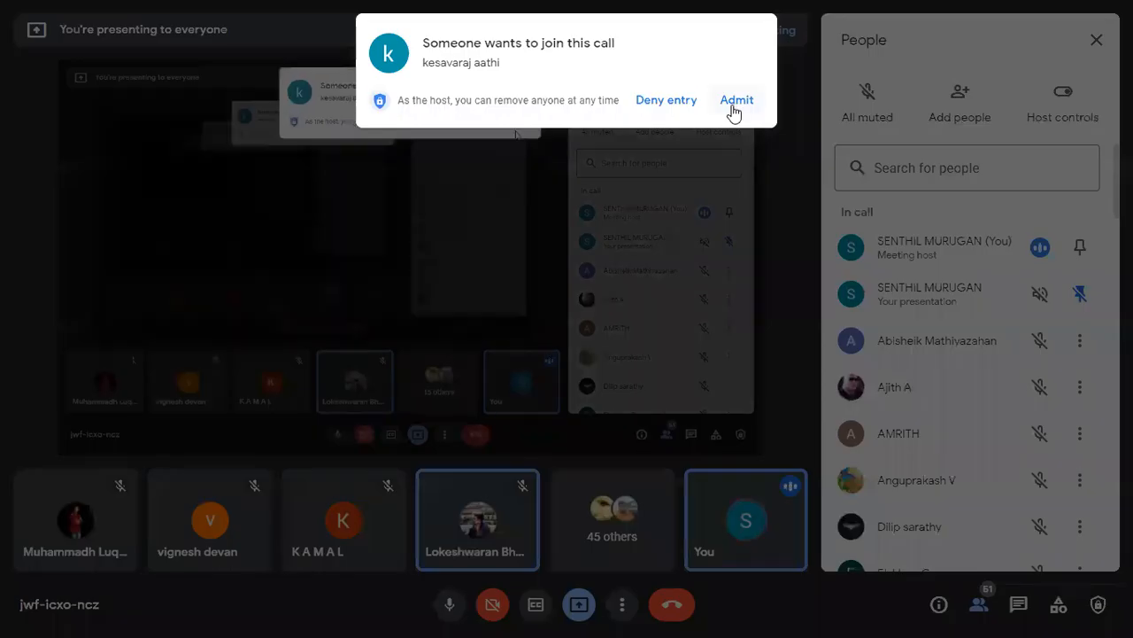
left_click(737, 101)
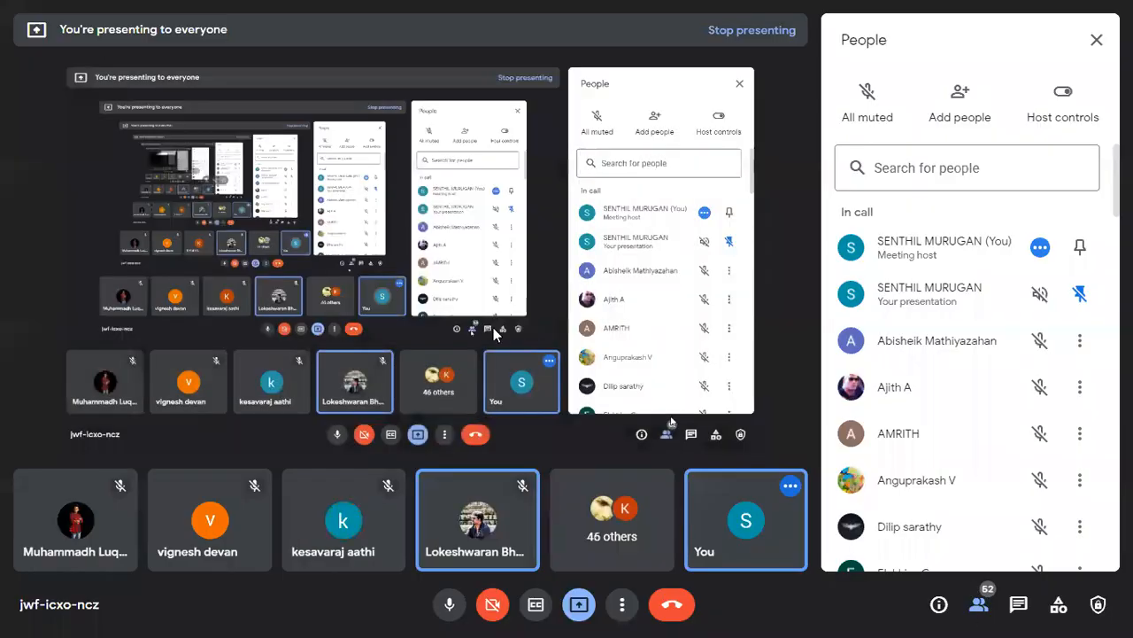
key("alt+Tab")
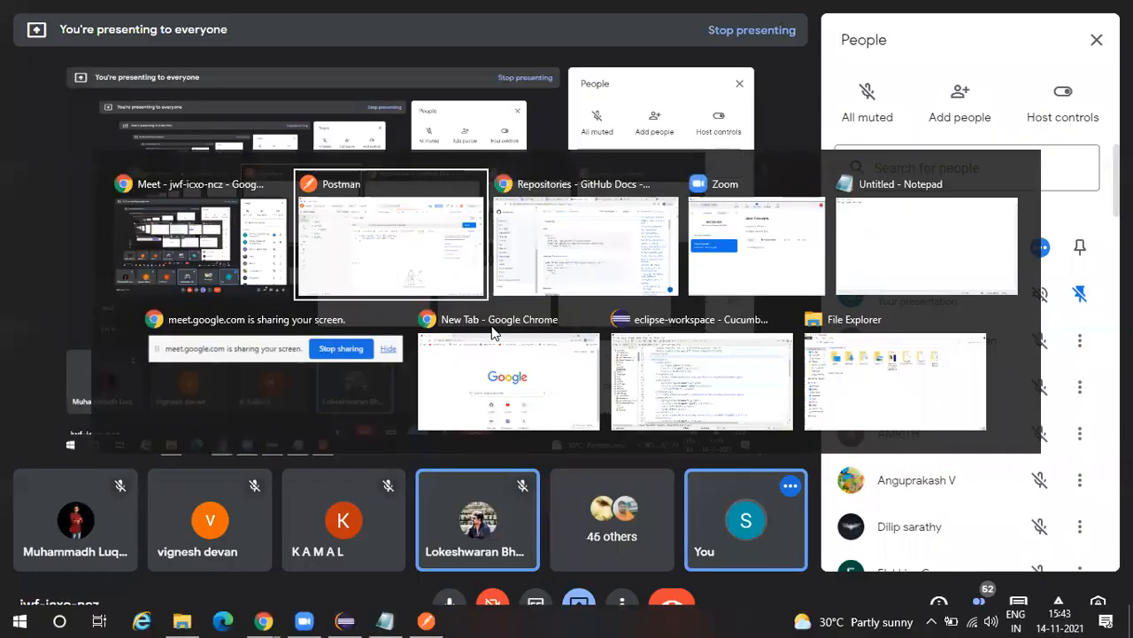
left_click(557, 204)
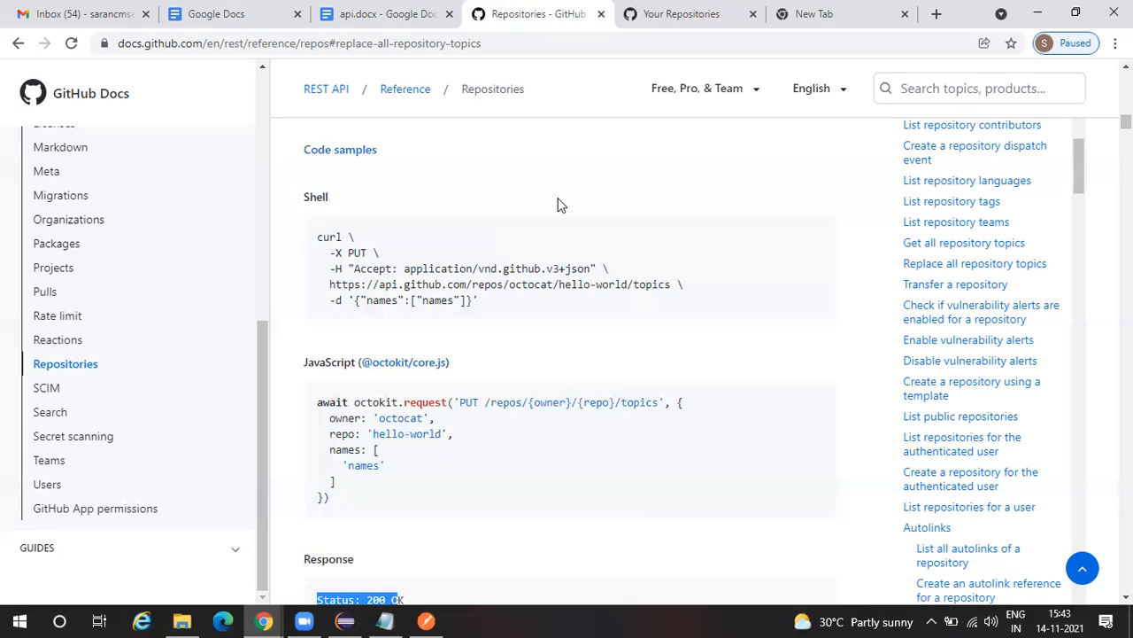
Step: Admit another waiting participant to the Google Meet call and switch to Postman
key("alt+Tab")
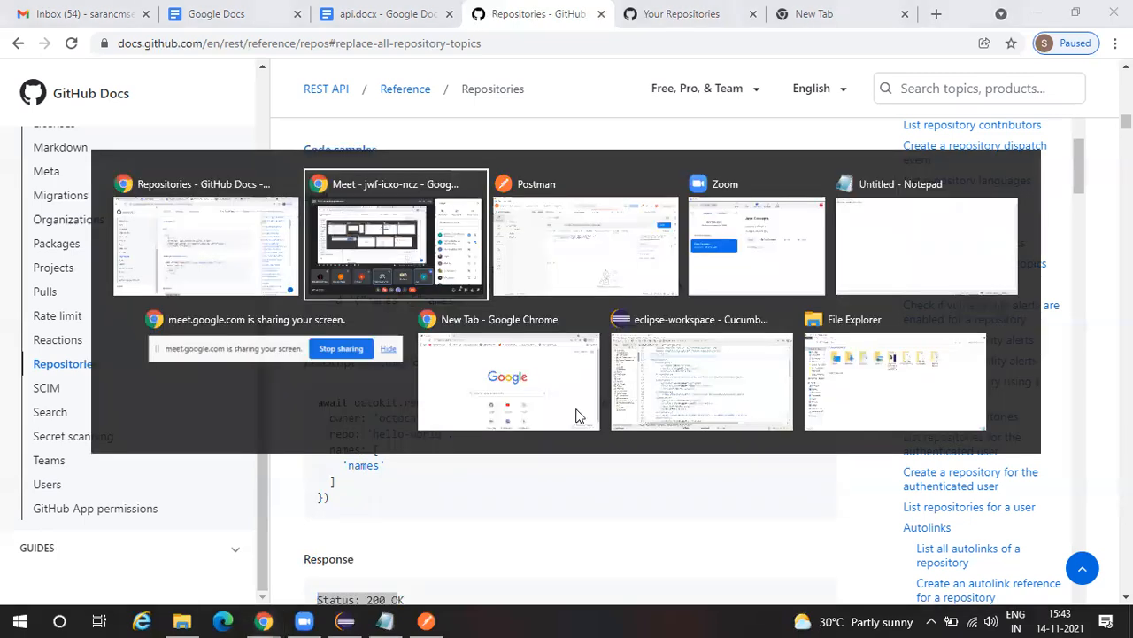
key("alt+Tab")
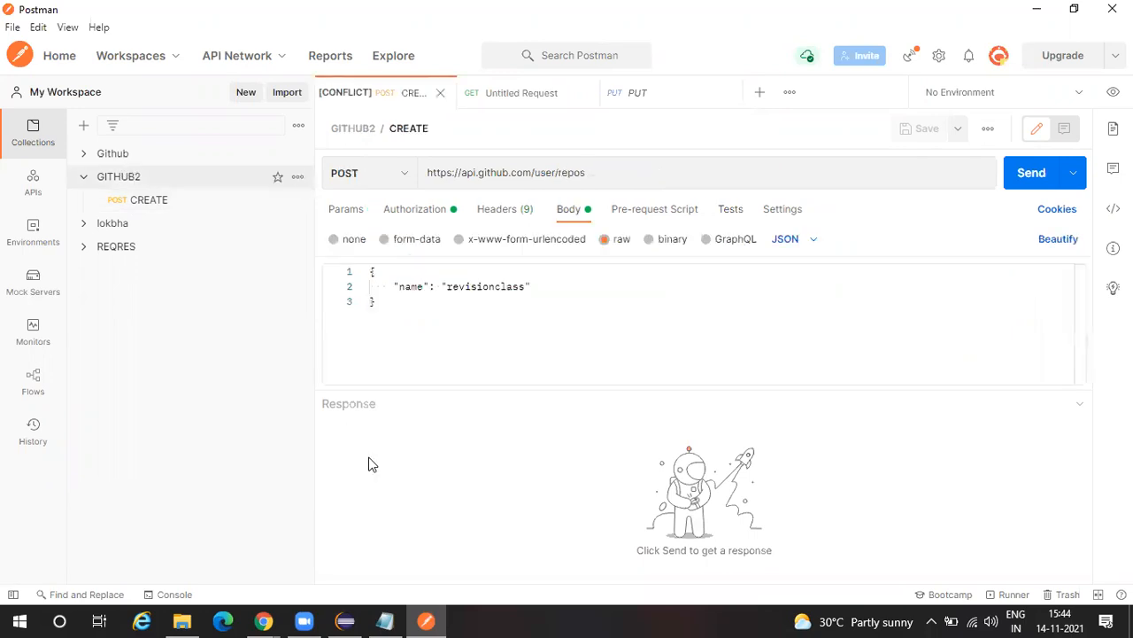
key("alt+Tab")
left_click(594, 182)
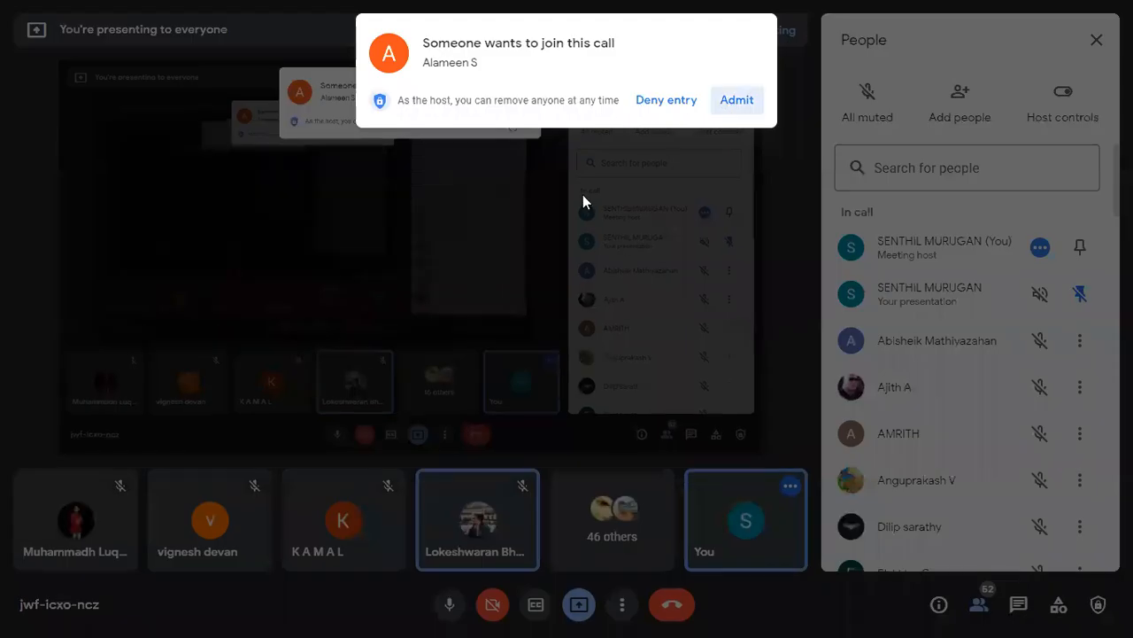
key("Return")
key("alt+Tab")
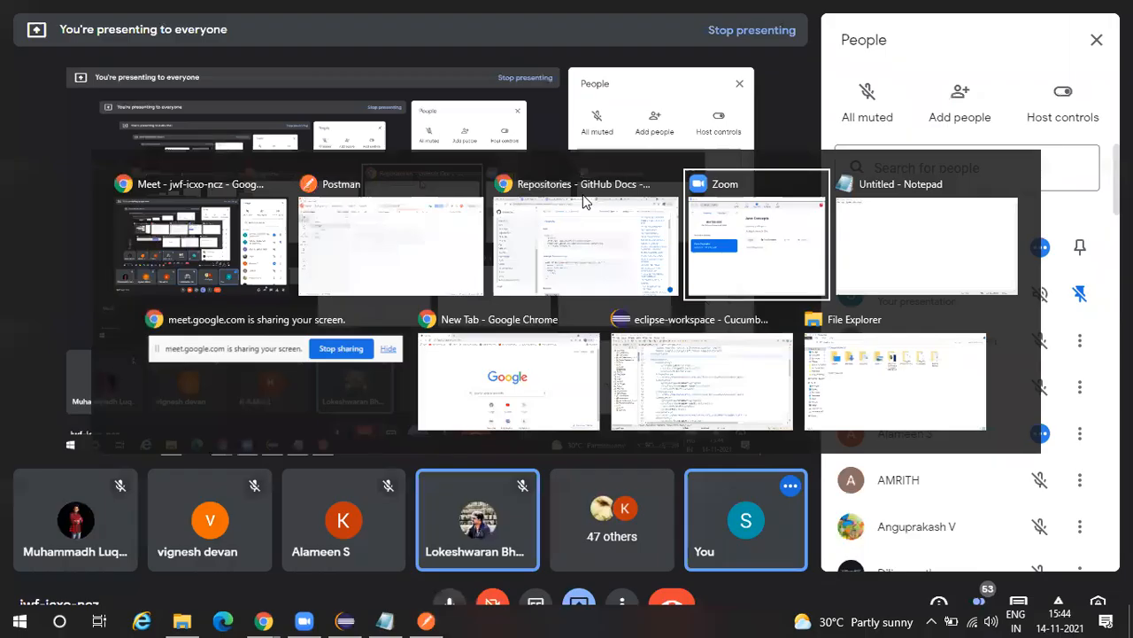
key("Down")
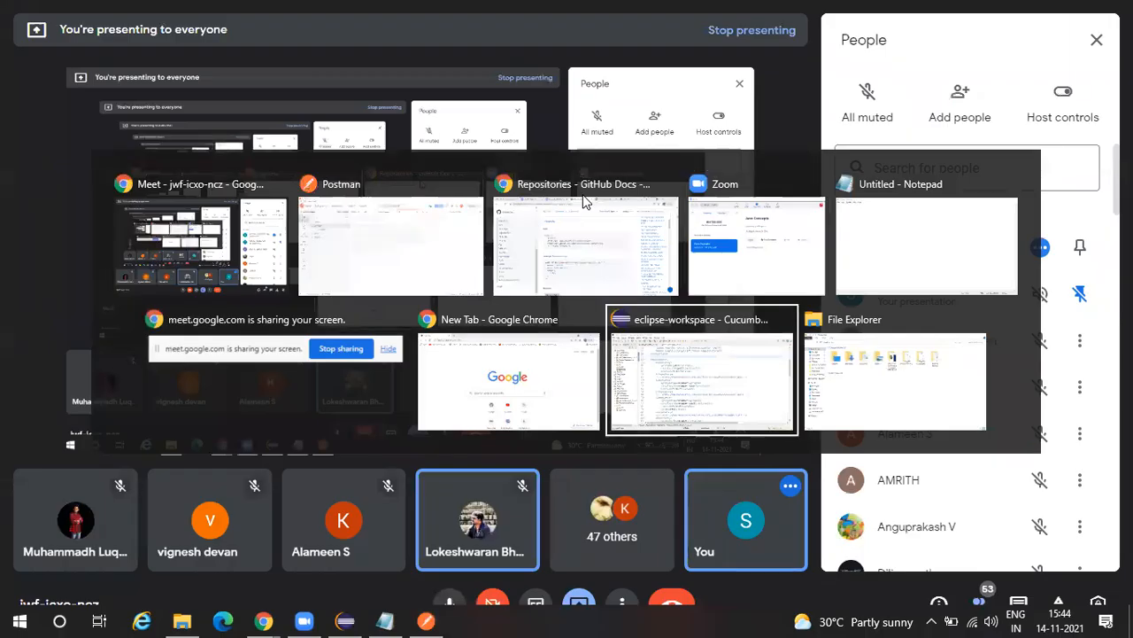
left_click(353, 186)
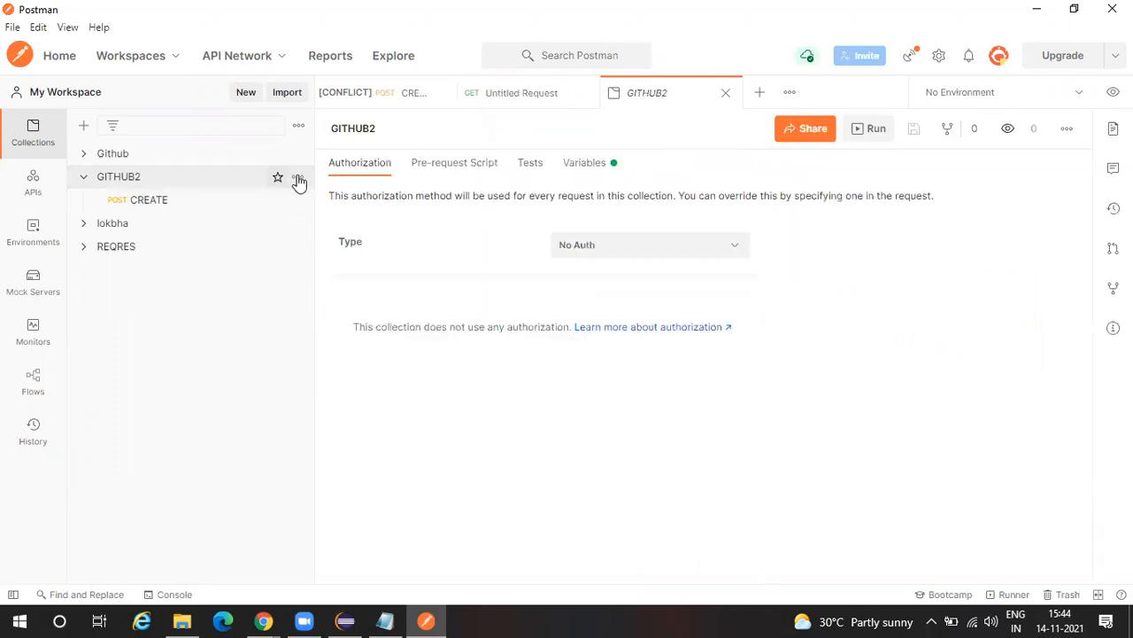
Step: Add a new request to the GITHUB2 collection and name it PUT
left_click(299, 178)
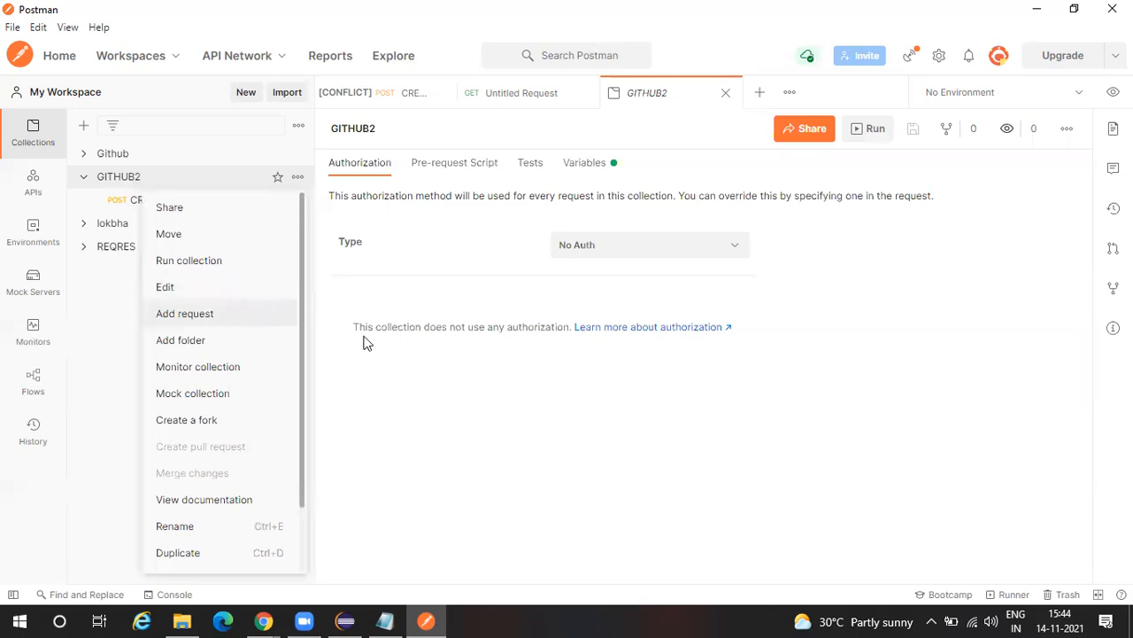
left_click(244, 312)
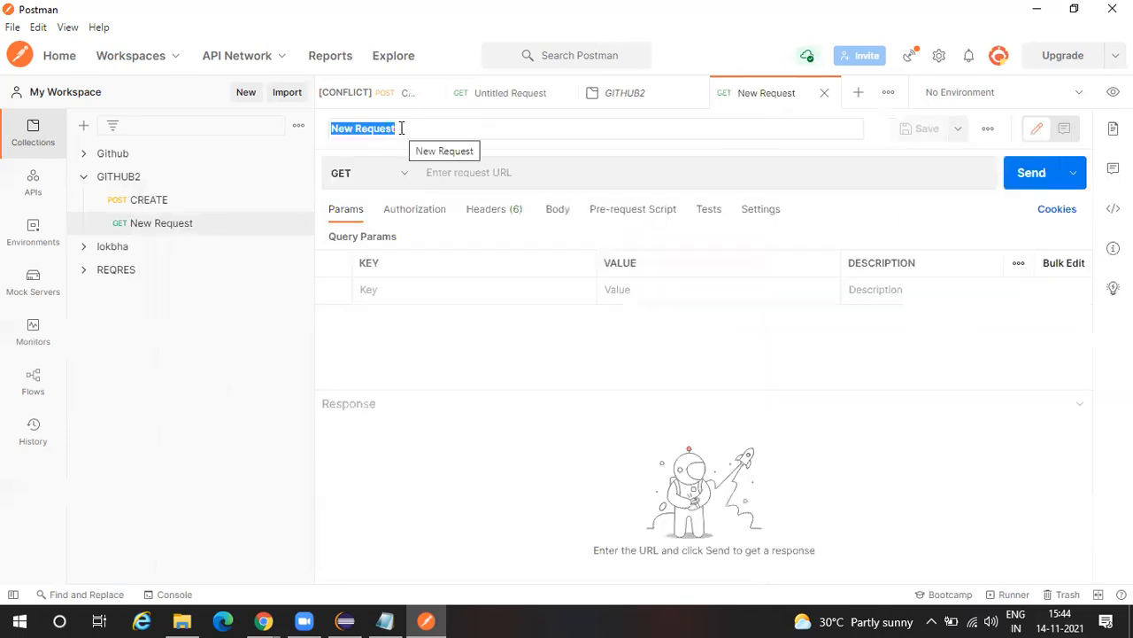
type("put")
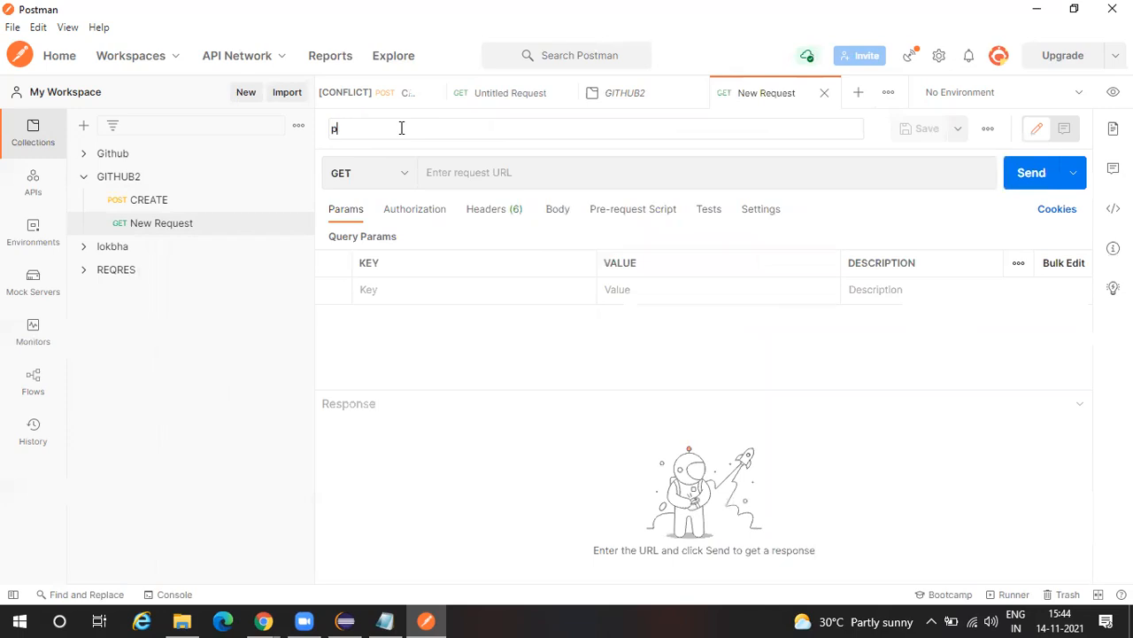
key("BackSpace")
key("Caps_Lock")
type("PUT")
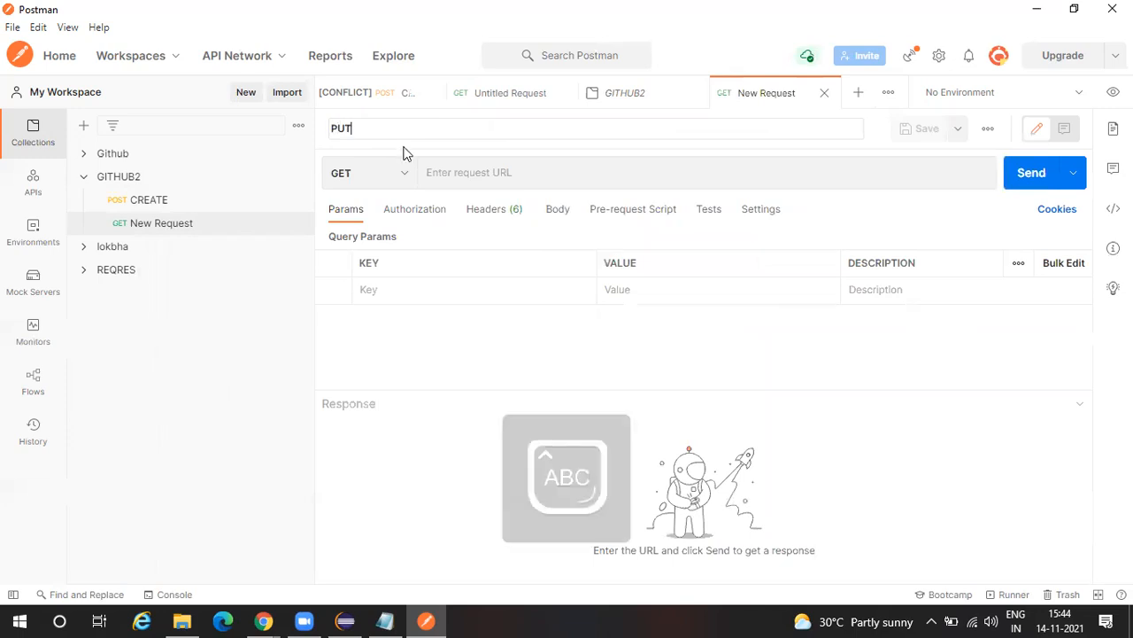
left_click(408, 177)
left_click(408, 178)
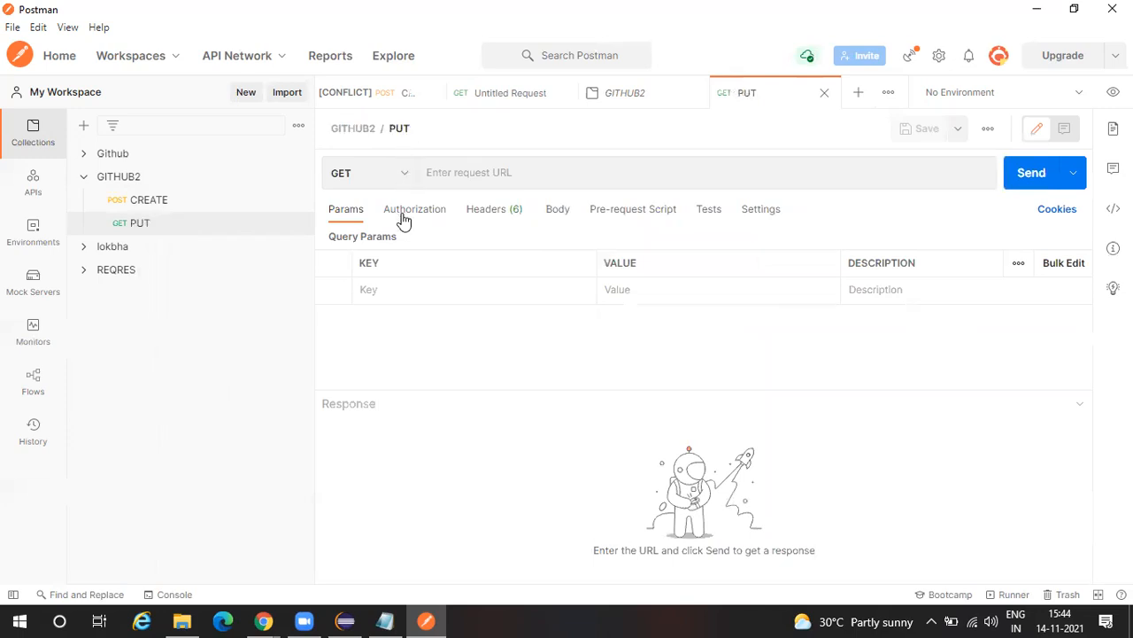
Step: Set the new request's method to PUT and its body format to raw JSON
left_click(384, 262)
left_click(560, 210)
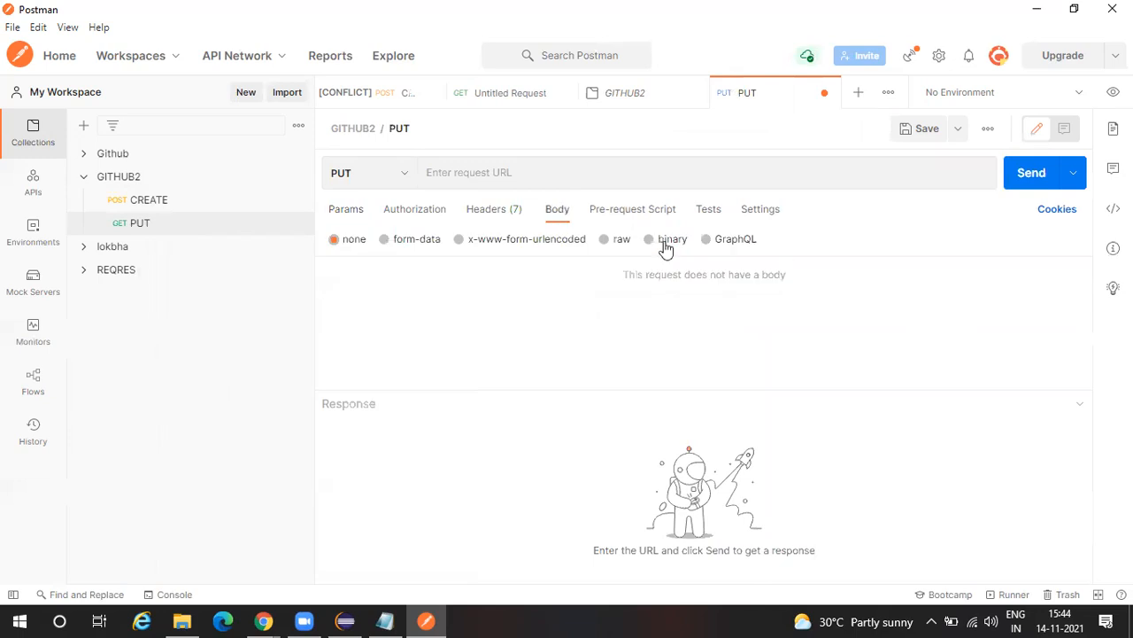
left_click(606, 240)
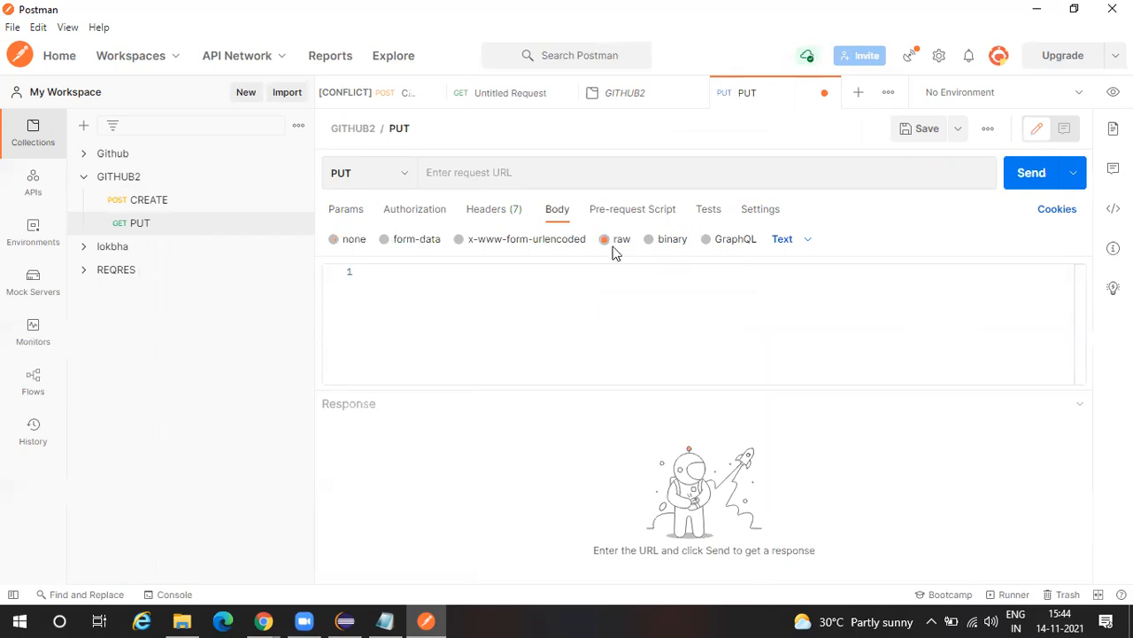
left_click(806, 246)
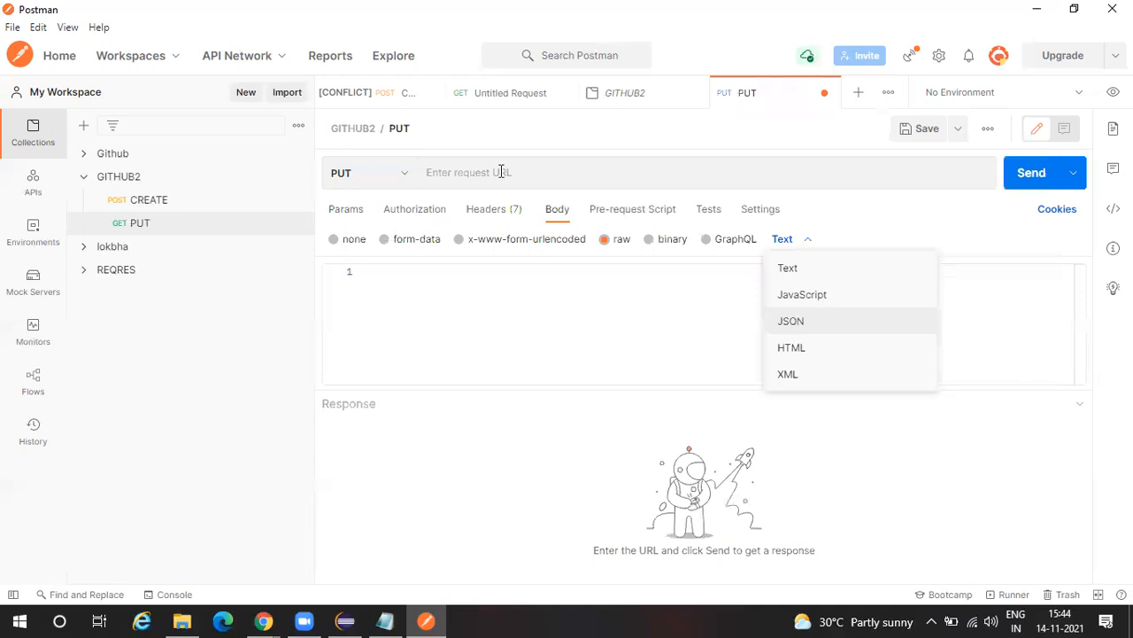
key("Return")
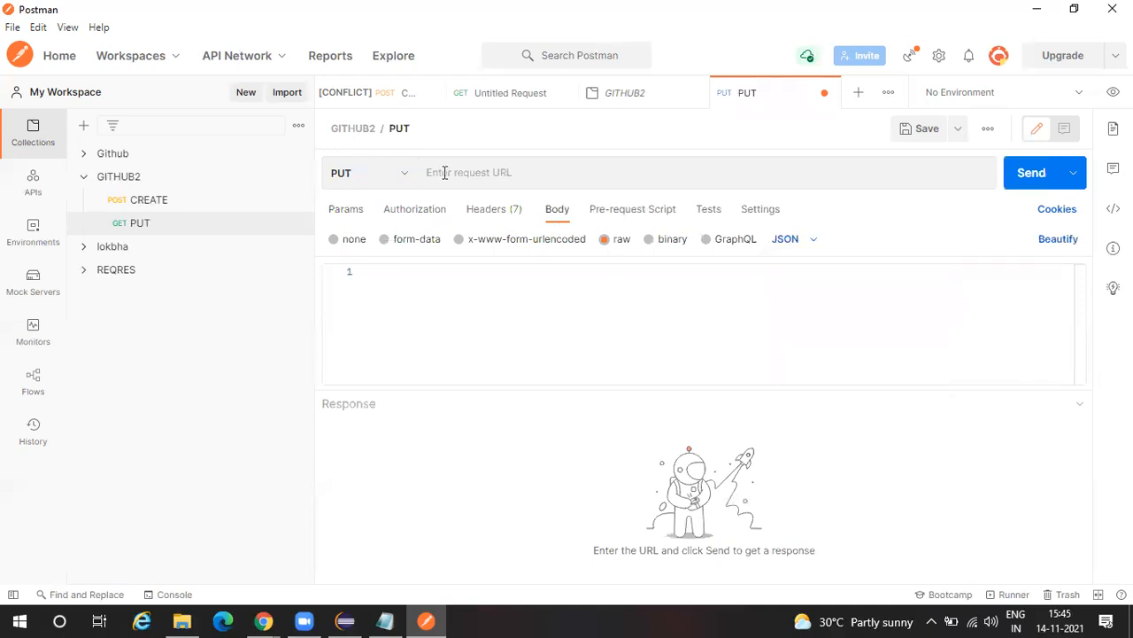
left_click(526, 172)
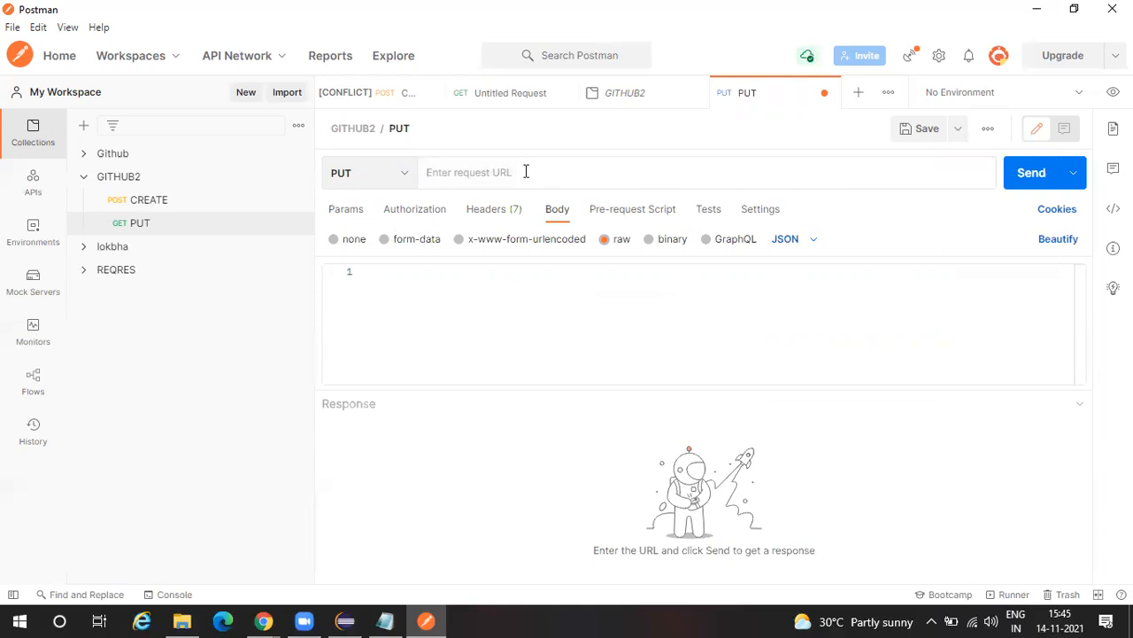
key("alt+Tab")
key("Tab")
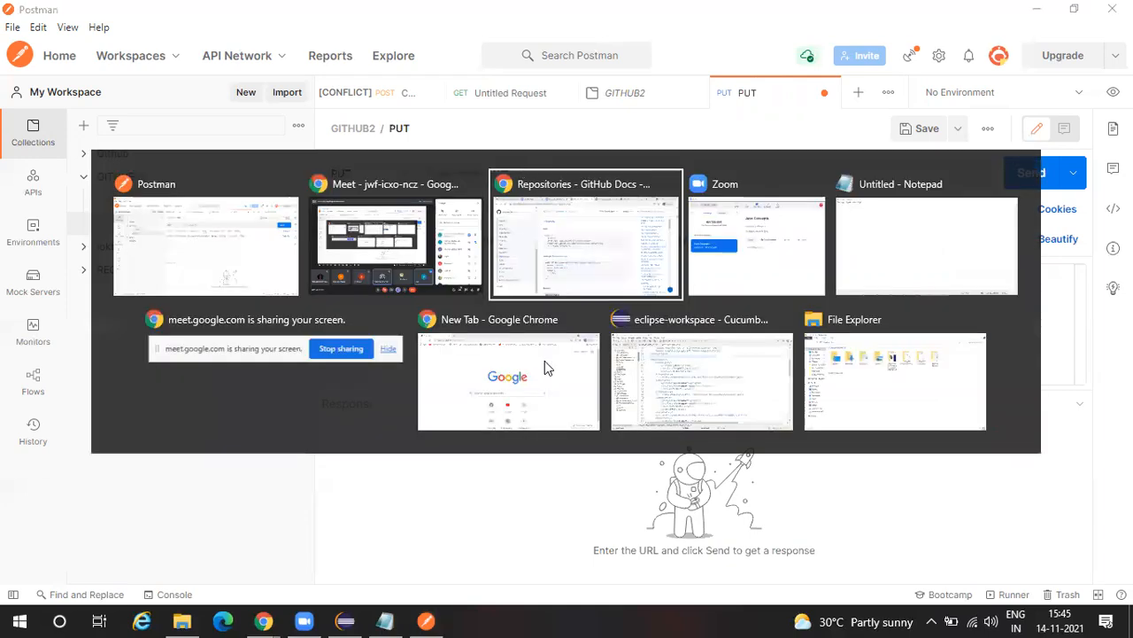
left_click_drag(330, 283, 676, 290)
key("ctrl+c")
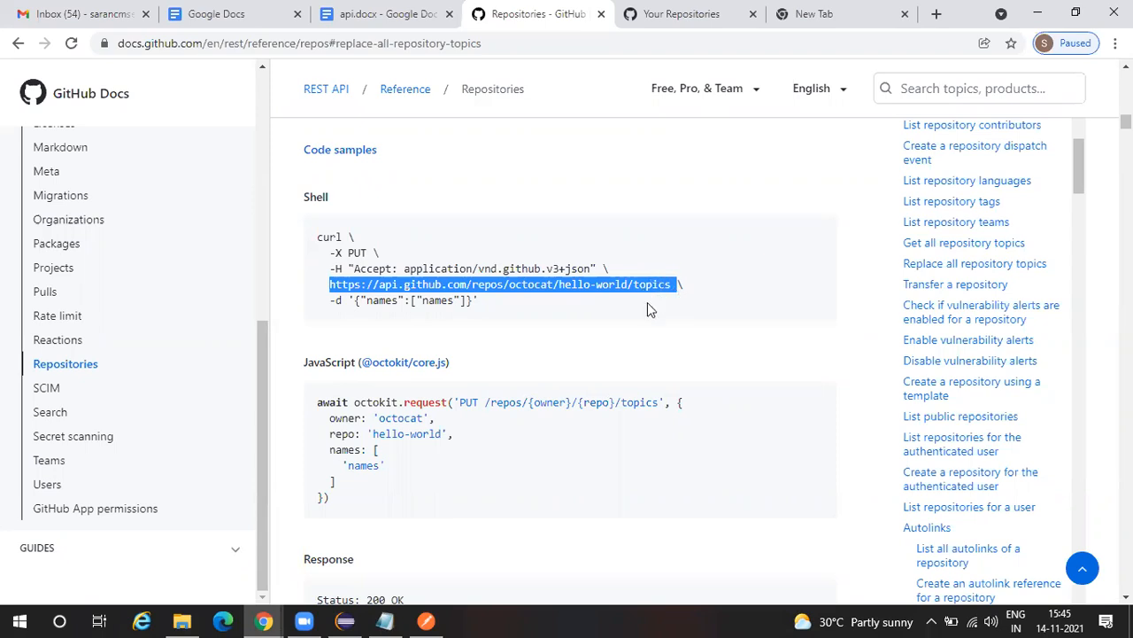
key("alt+Tab")
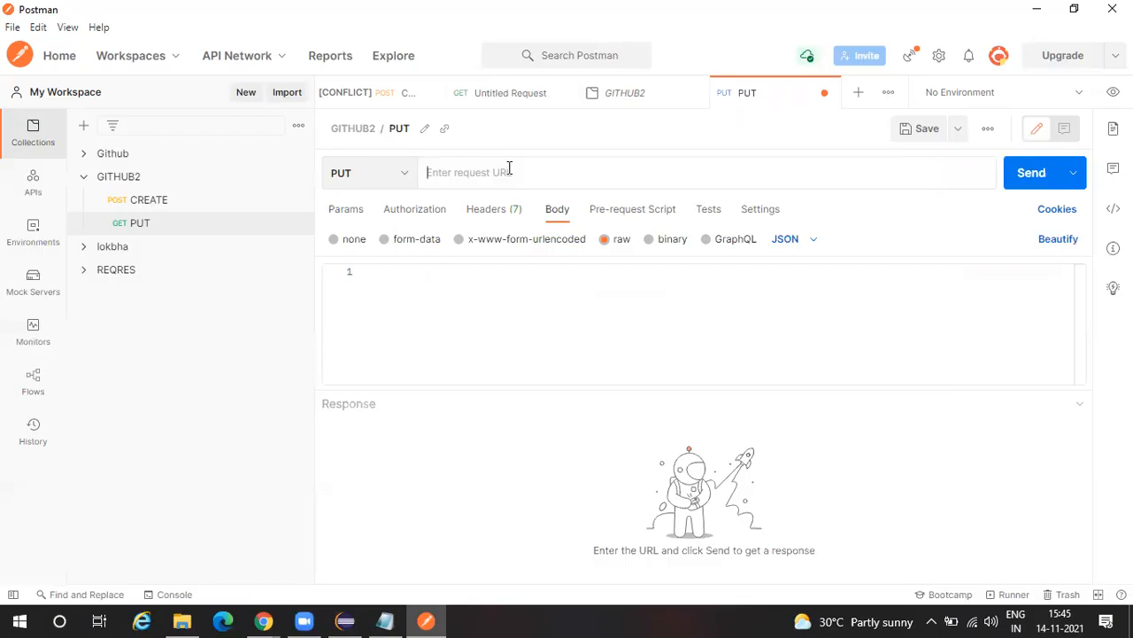
key("ctrl+v")
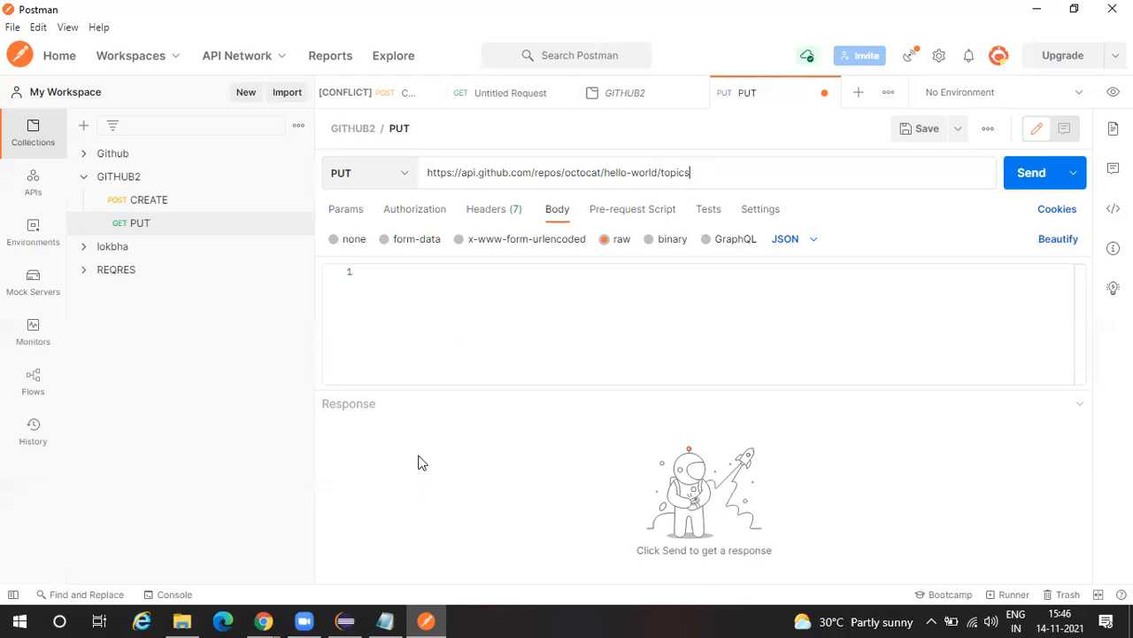
Step: Return to the GitHub docs, highlight the topics URL in the Shell sample again, and switch back to Postman
key("alt+Tab")
left_click(659, 305)
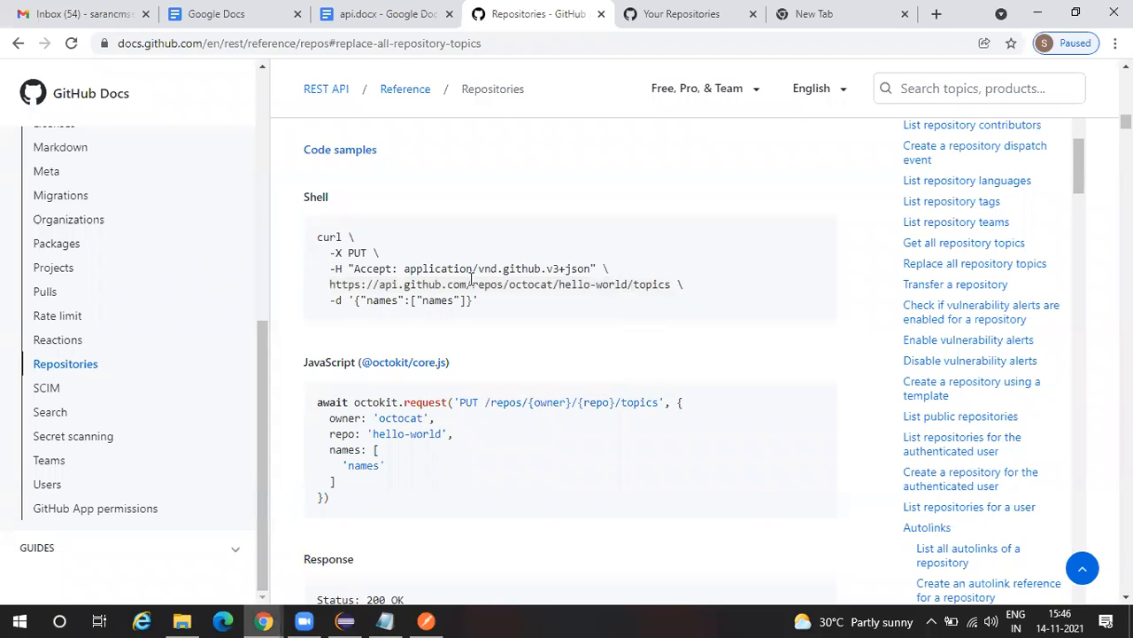
left_click_drag(671, 284, 330, 283)
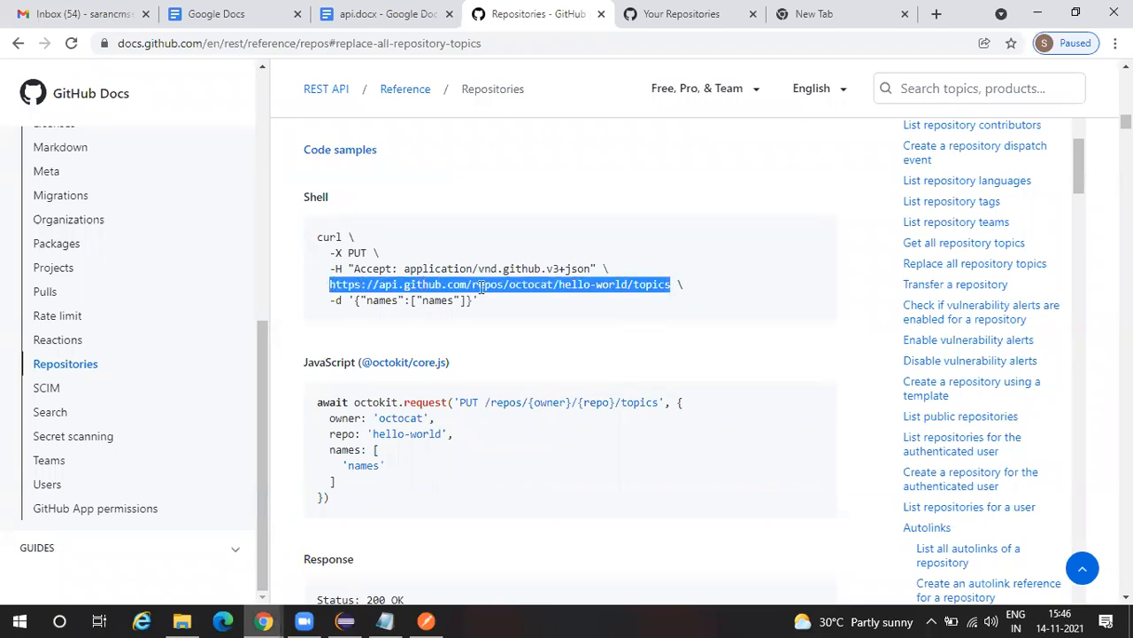
key("alt+Tab")
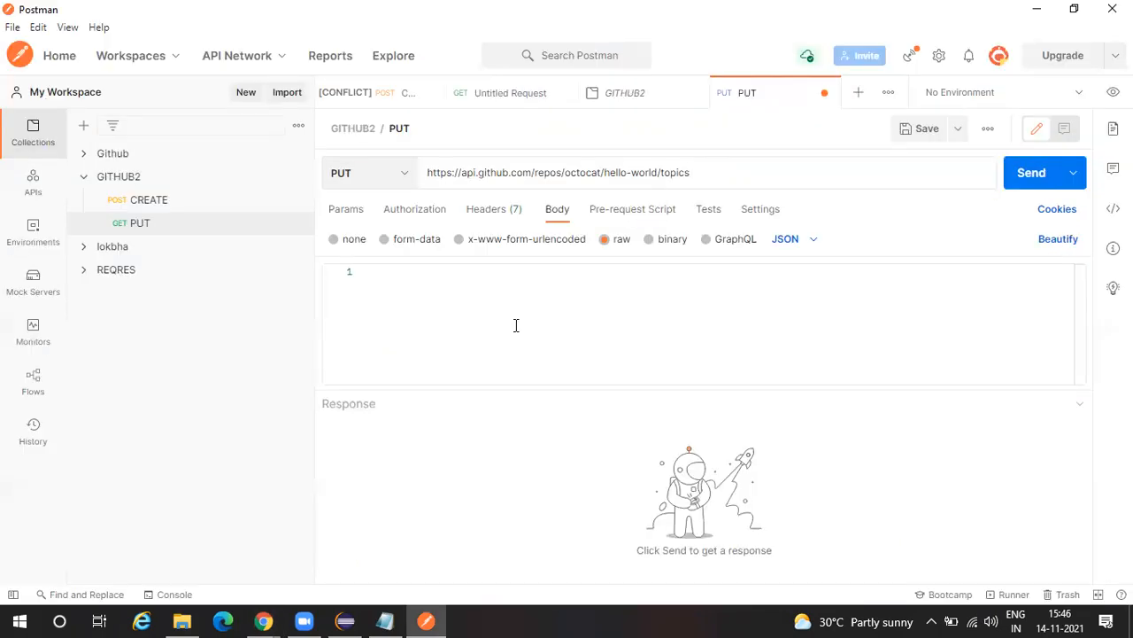
Step: Copy the {"names":["names"]} payload from the GitHub docs' Shell sample into the PUT request's body in Postman and beautify it
key("alt+Tab")
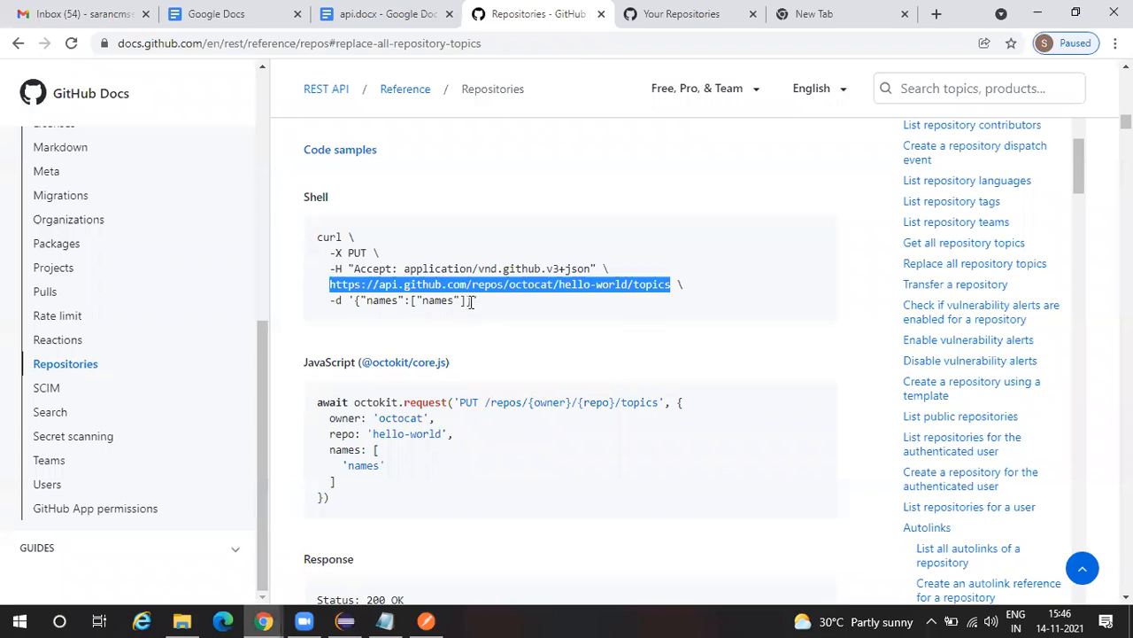
left_click(430, 301)
left_click_drag(473, 300, 357, 300)
key("alt+Tab")
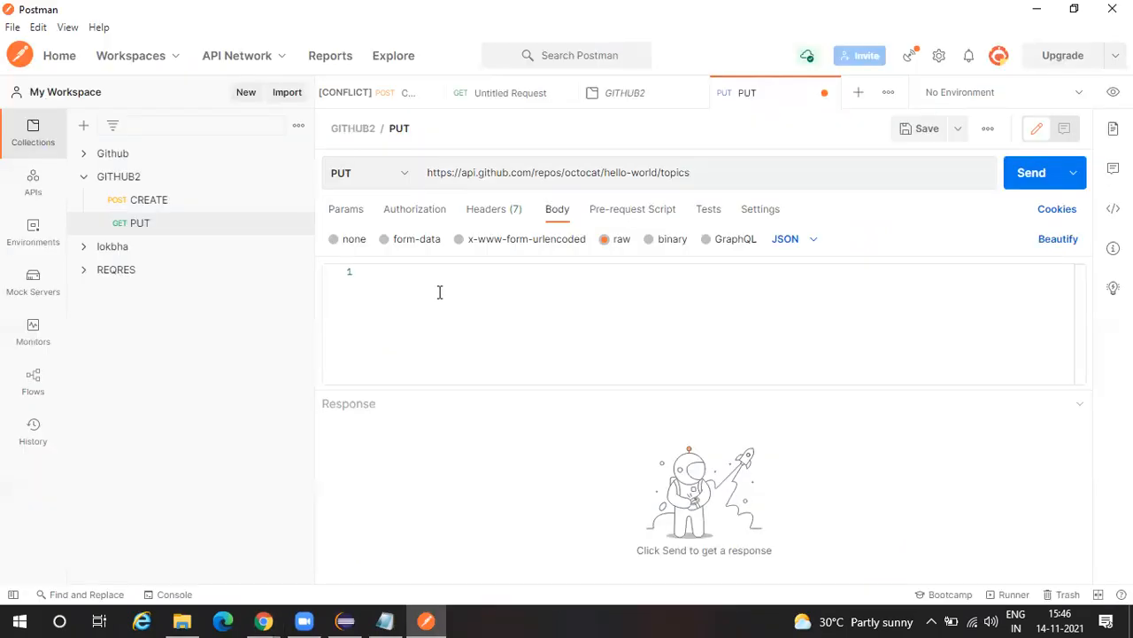
left_click(452, 312)
type("{\"names\":[\"names\"]}")
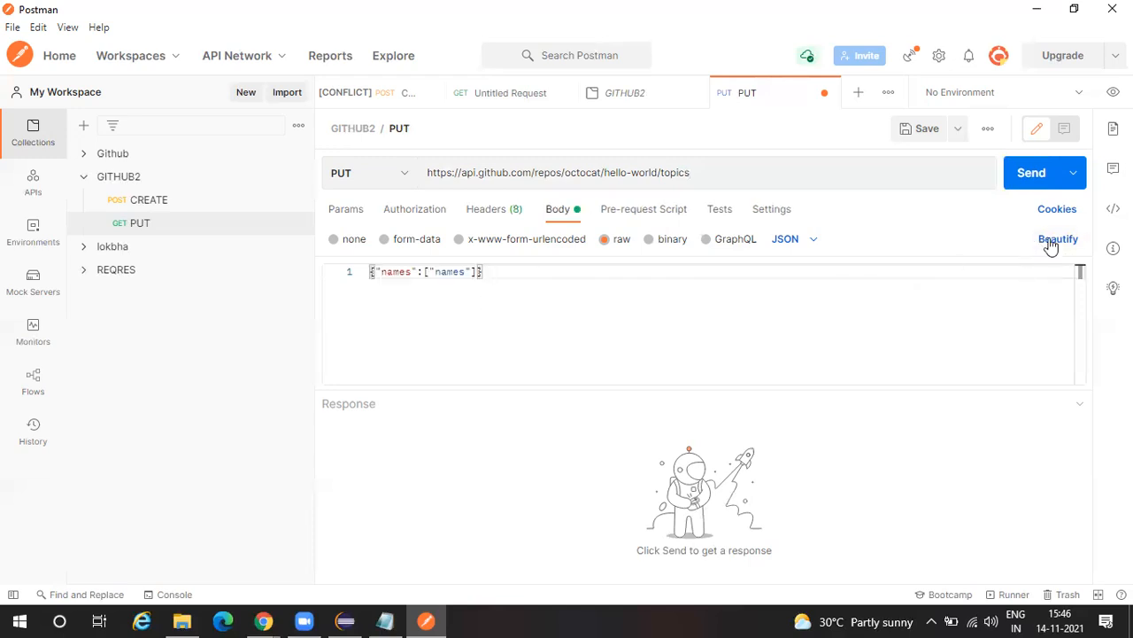
key("ctrl+b")
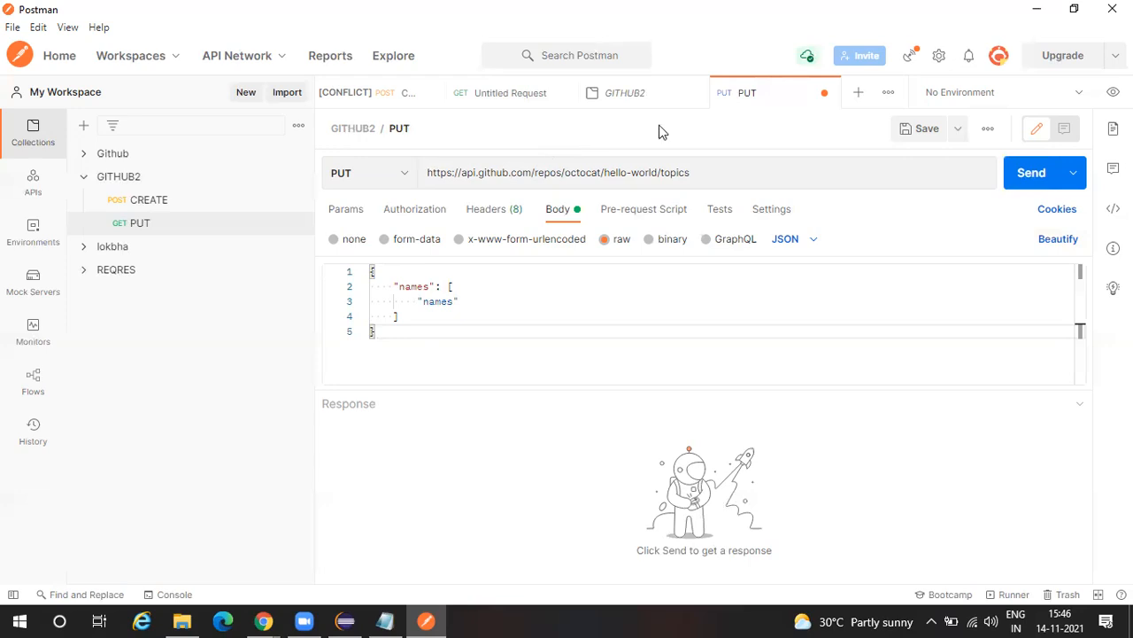
Step: Close the open GITHUB2 collection, Untitled Request and conflicting CREATE request, keeping only the PUT request open
left_click(695, 94)
left_click(584, 93)
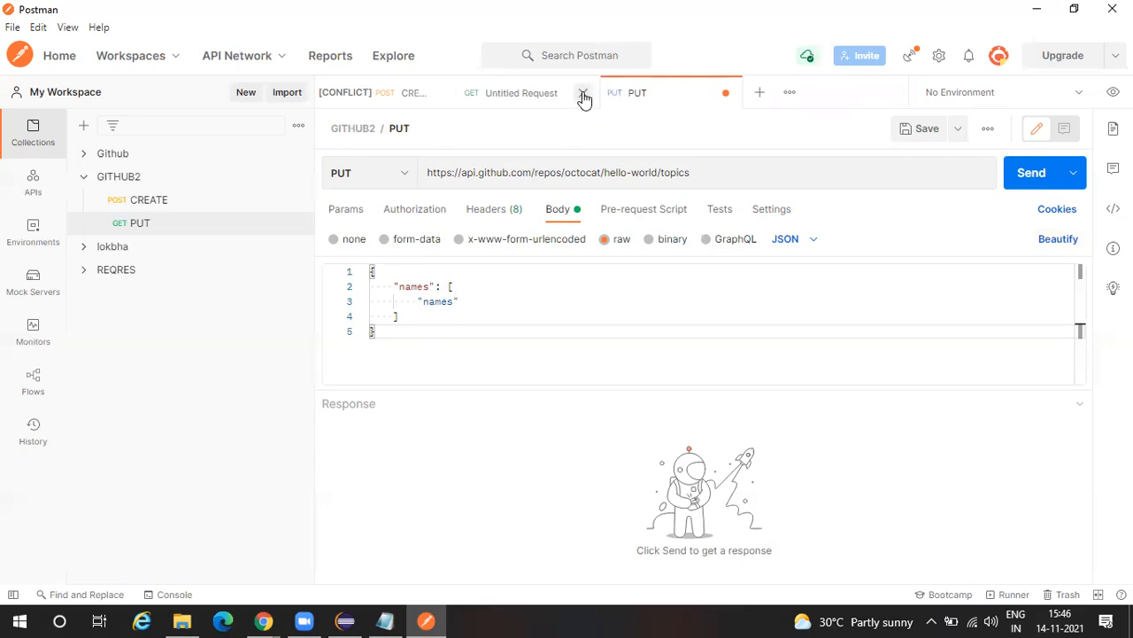
left_click(440, 93)
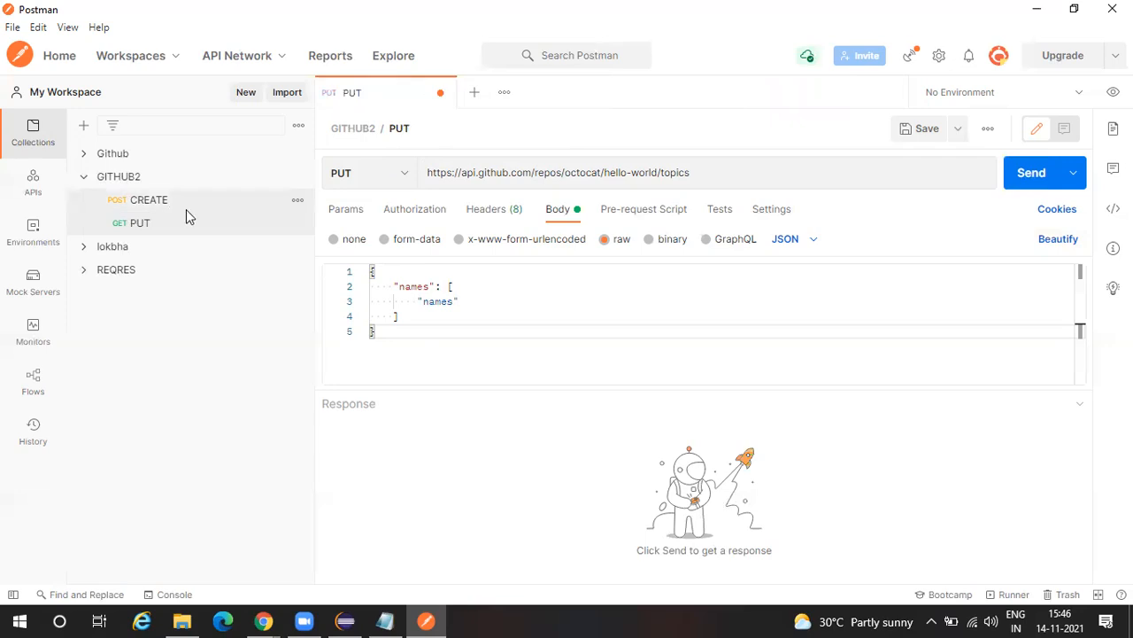
Step: Open the CREATE request from the GITHUB2 collection and place it before the PUT request among the open requests
right_click(184, 207)
left_click(473, 92)
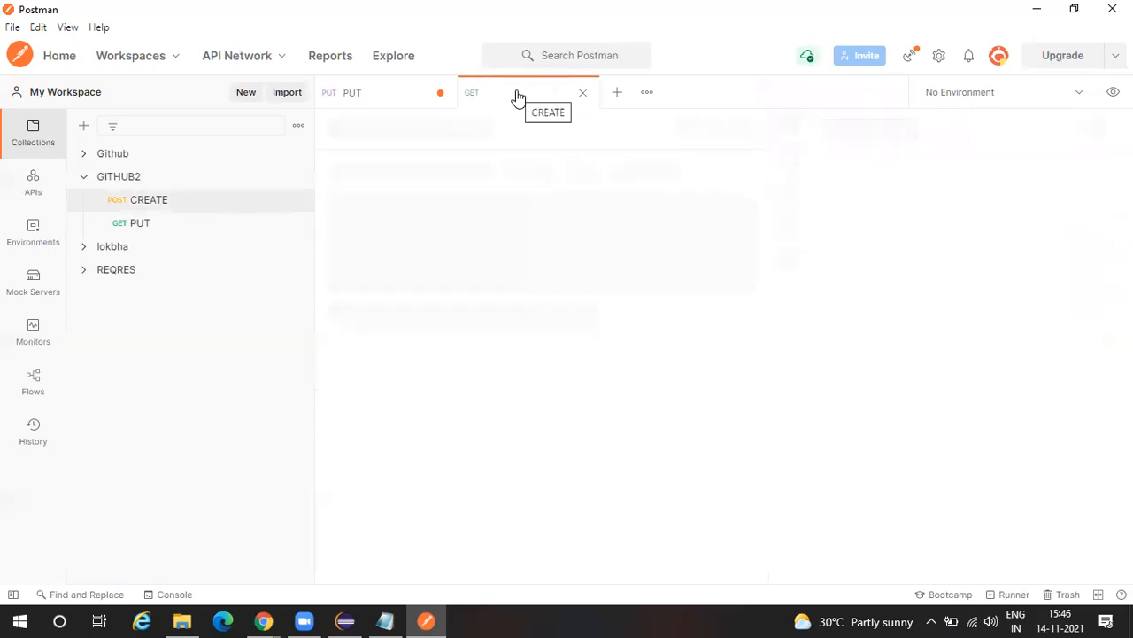
left_click(390, 96)
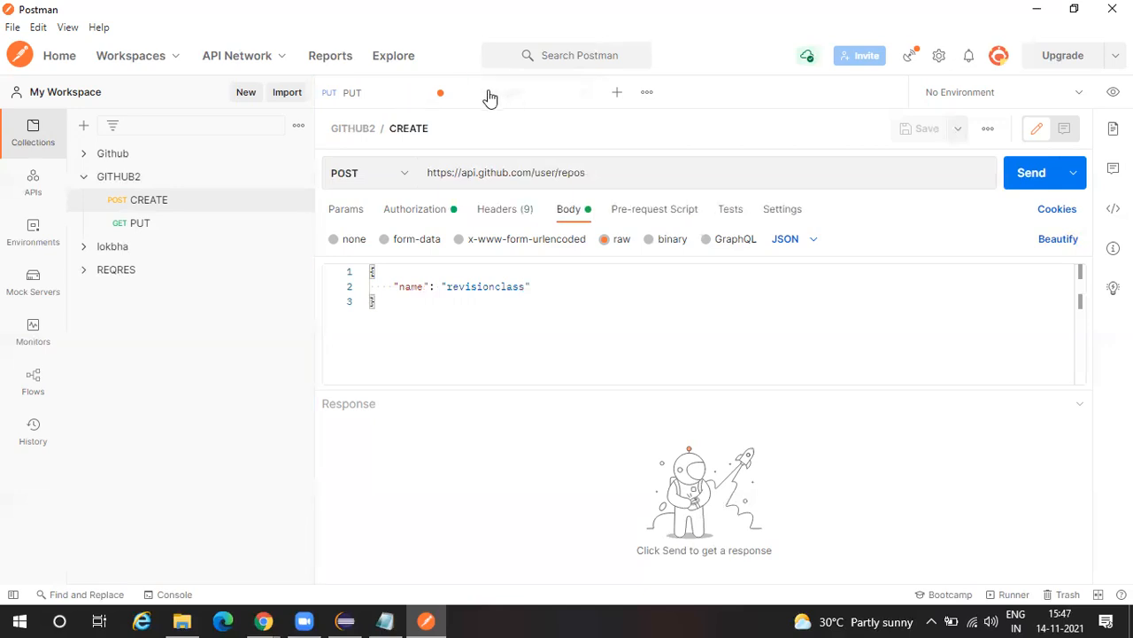
left_click_drag(381, 100, 498, 106)
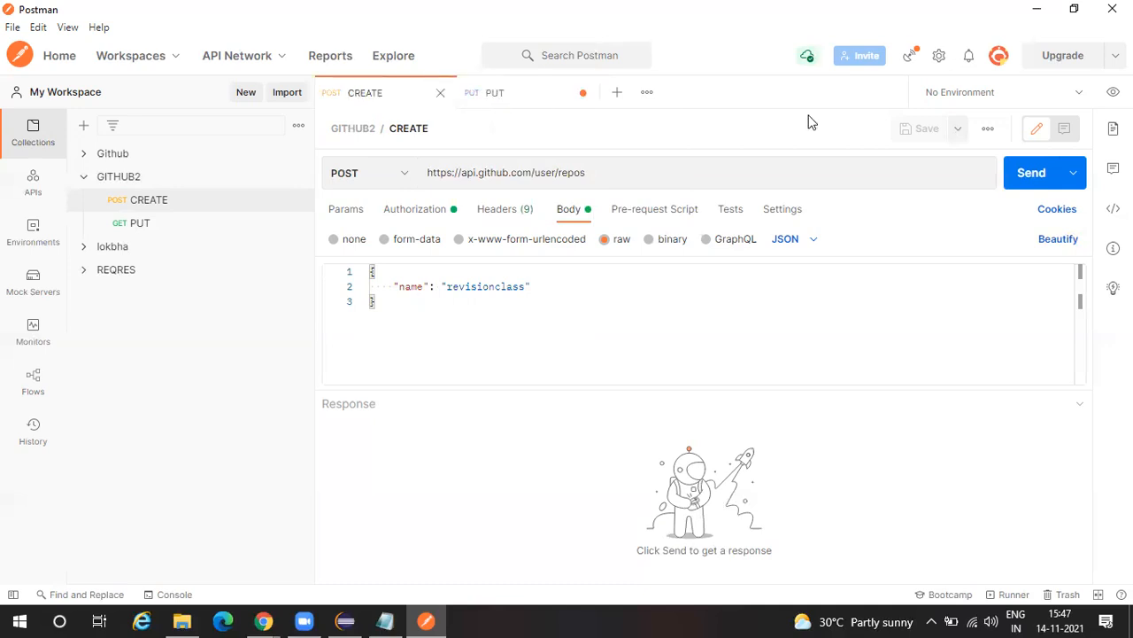
Step: Examine the CREATE request's authorization settings for comparison and return to the PUT request
key("ctrl+Tab")
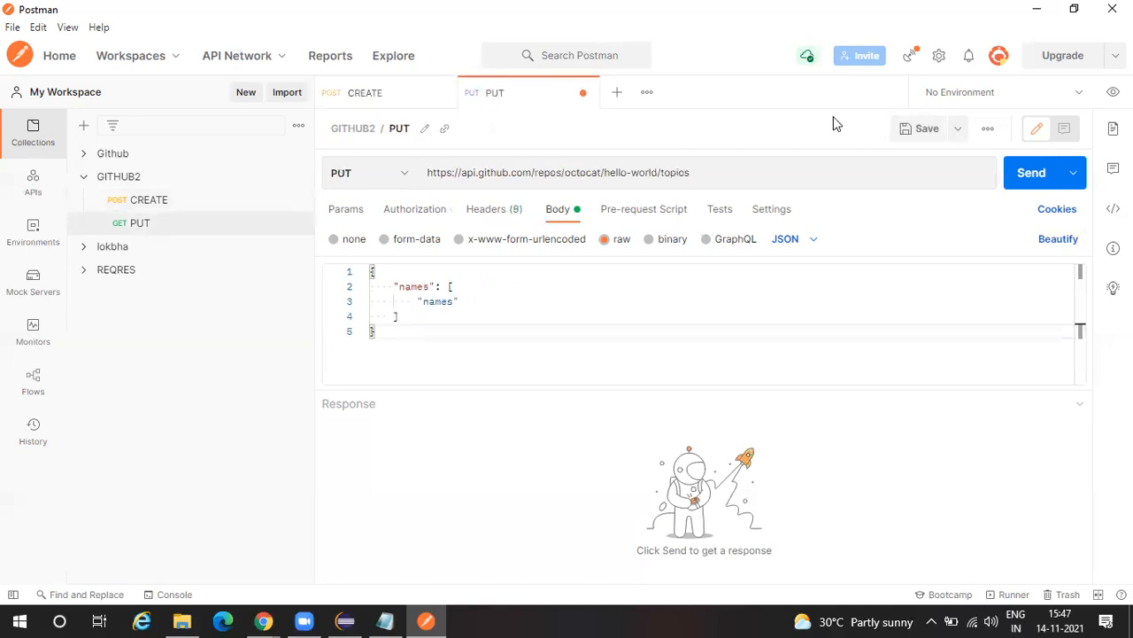
left_click(395, 101)
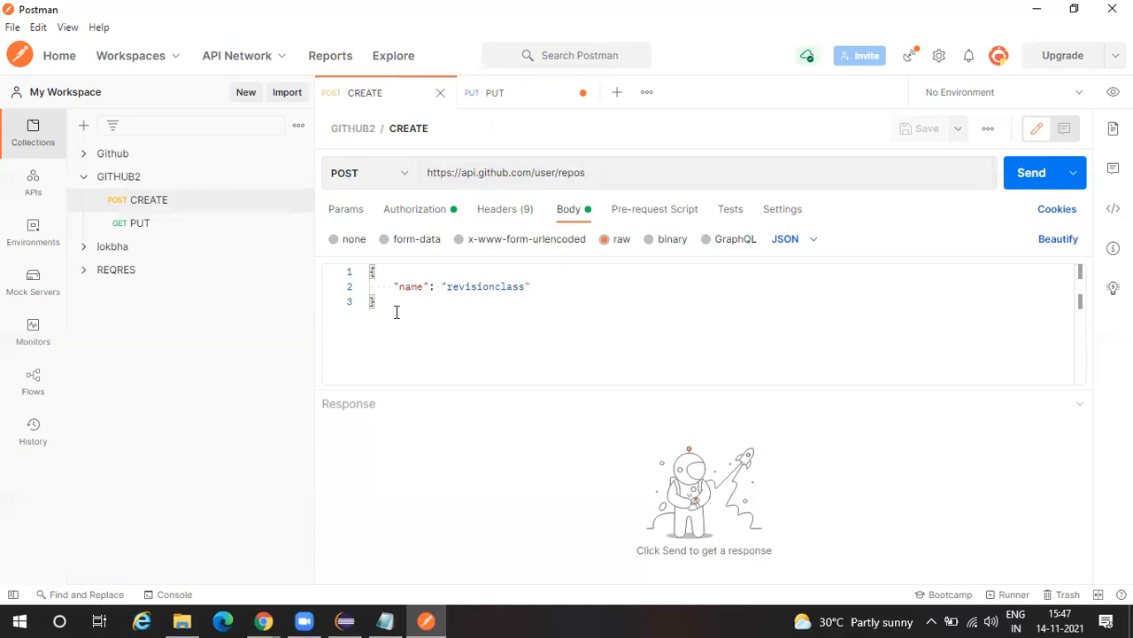
left_click(393, 213)
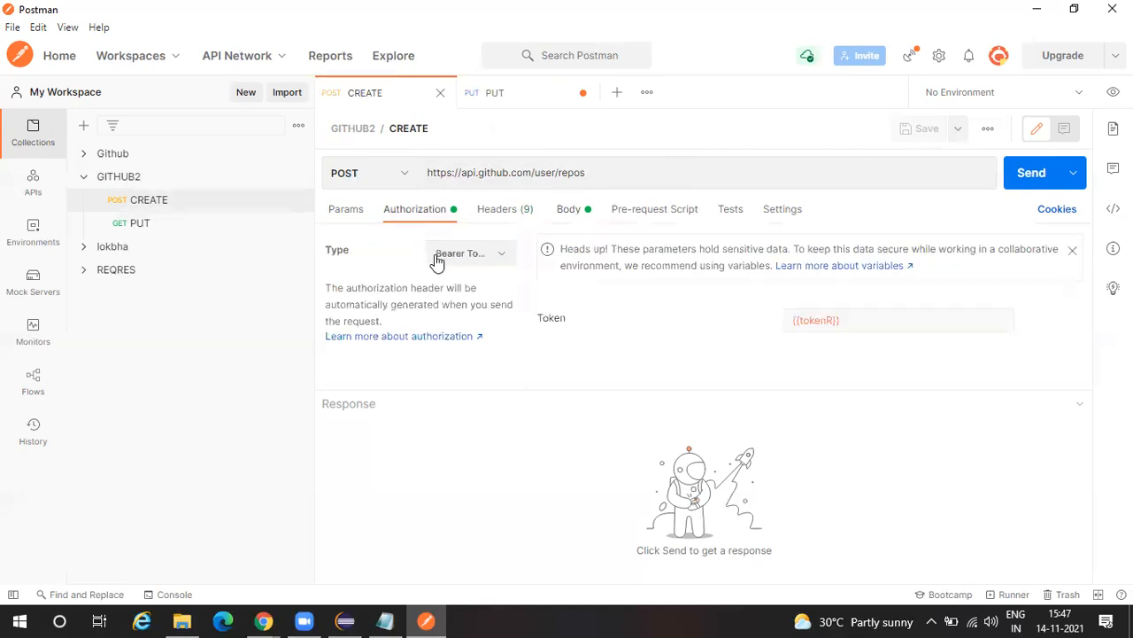
left_click(510, 96)
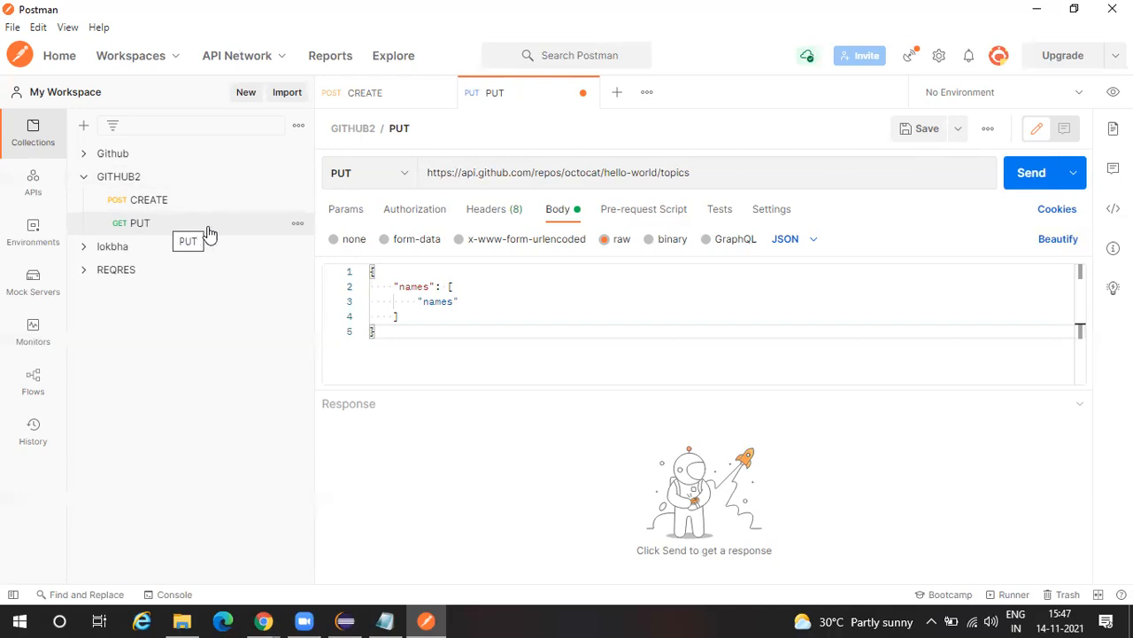
Step: Set the PUT request's authorization type to Bearer Token with the {{tokenR}} variable and save the request
left_click(412, 213)
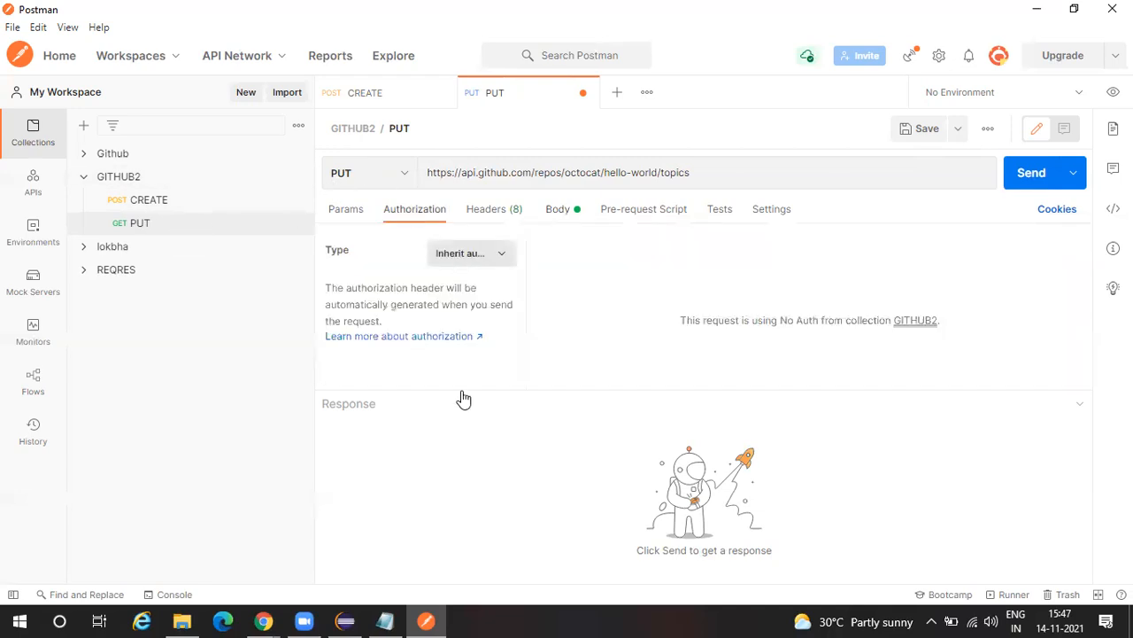
left_click(471, 254)
left_click(460, 369)
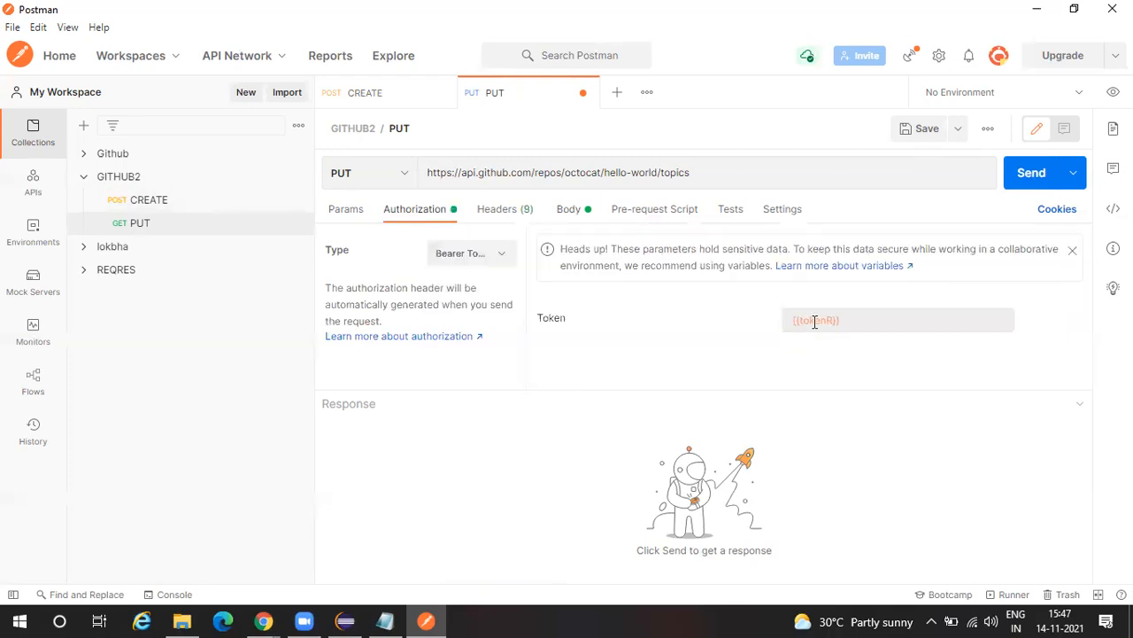
mouse_move(830, 332)
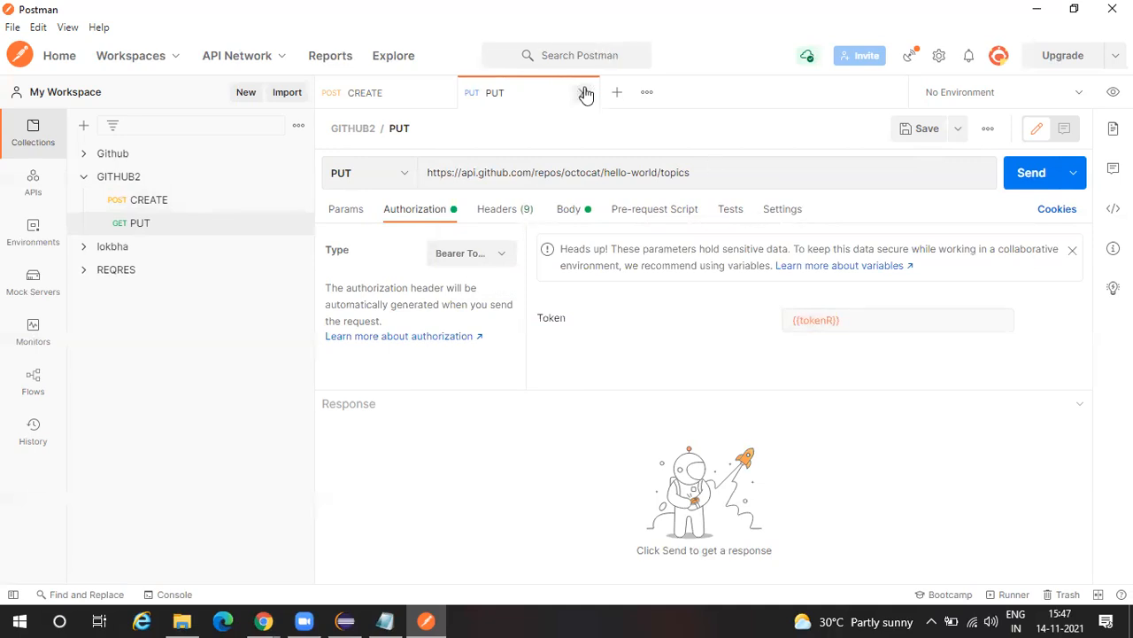
left_click(917, 135)
left_click(568, 212)
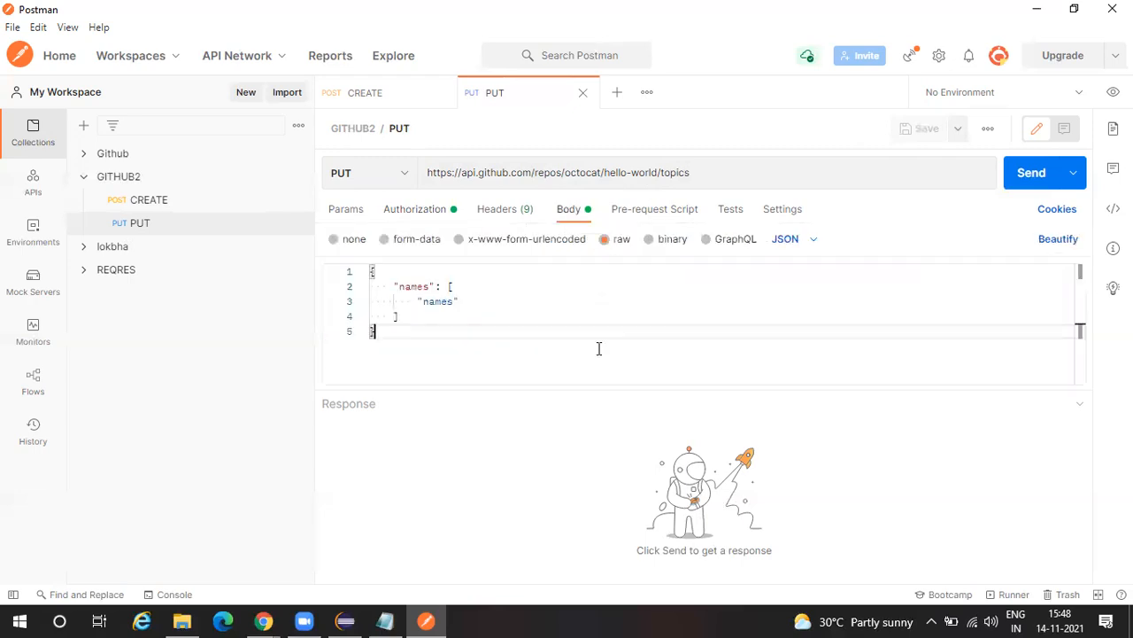
Step: Highlight the owner placeholder in the docs' PUT path, check the signed-in GitHub account's username, and return to Postman
key("alt+Tab")
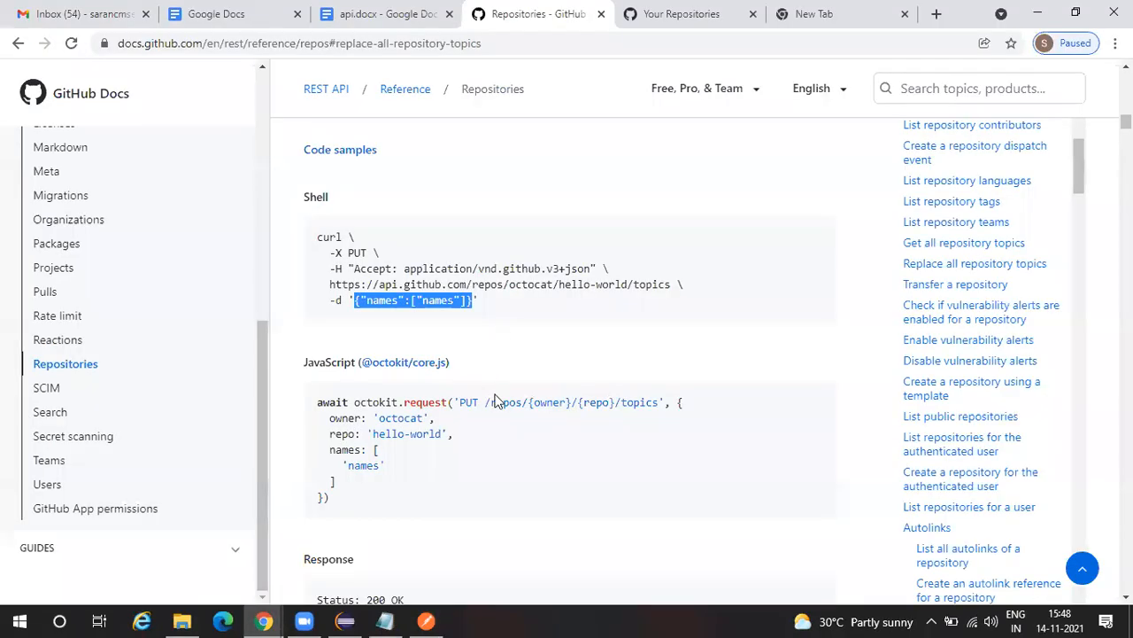
scroll(496, 400, "down", 1)
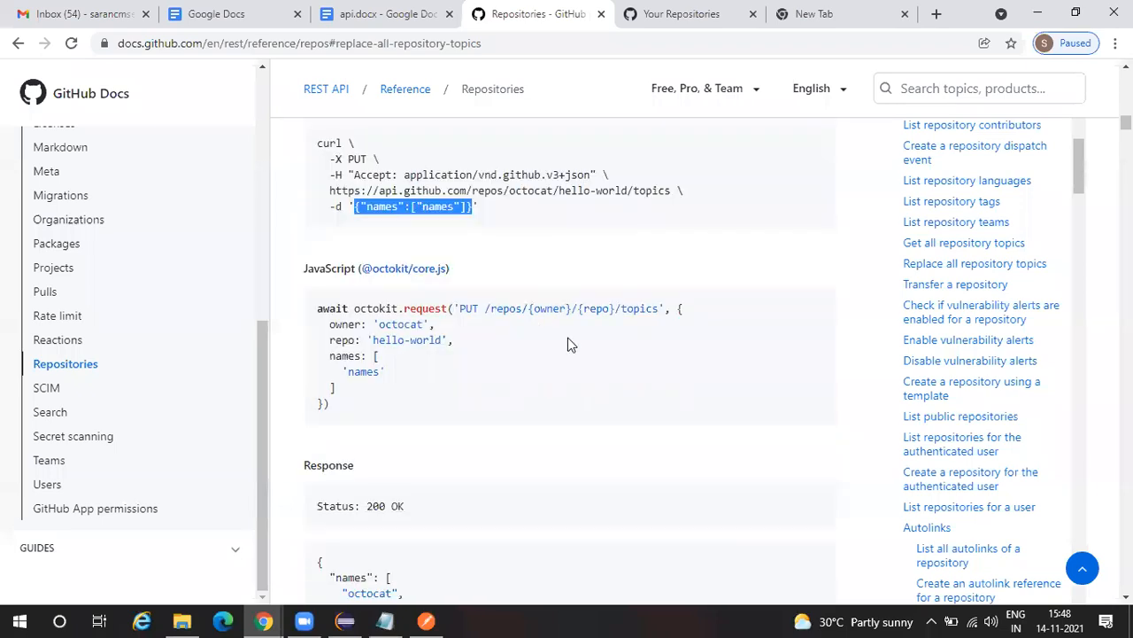
left_click(542, 307)
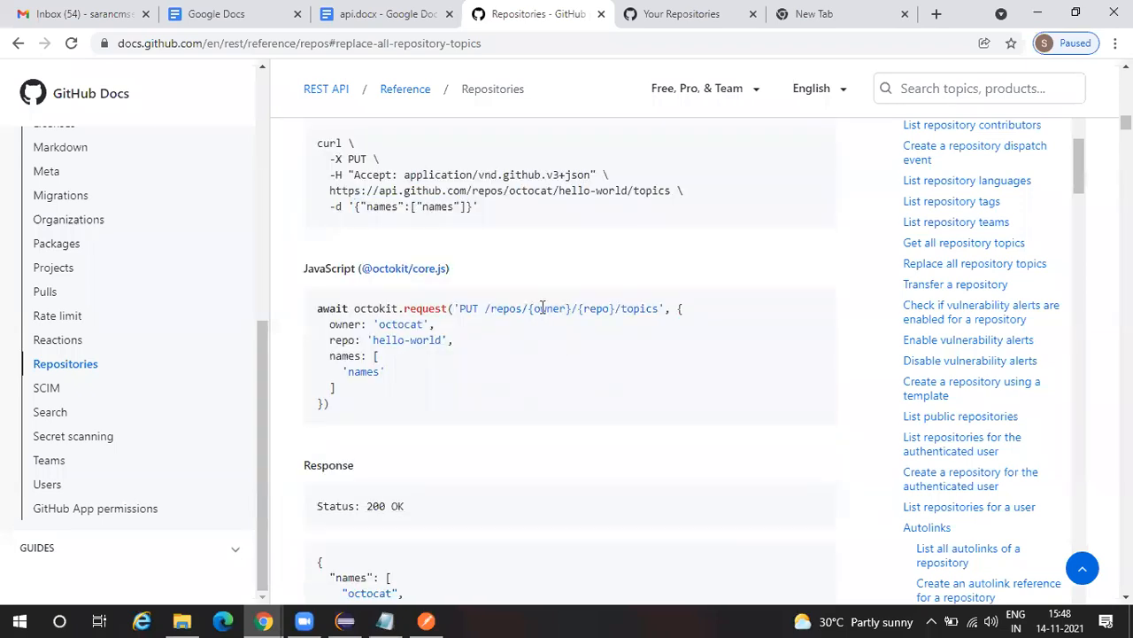
double_click(544, 308)
left_click(718, 11)
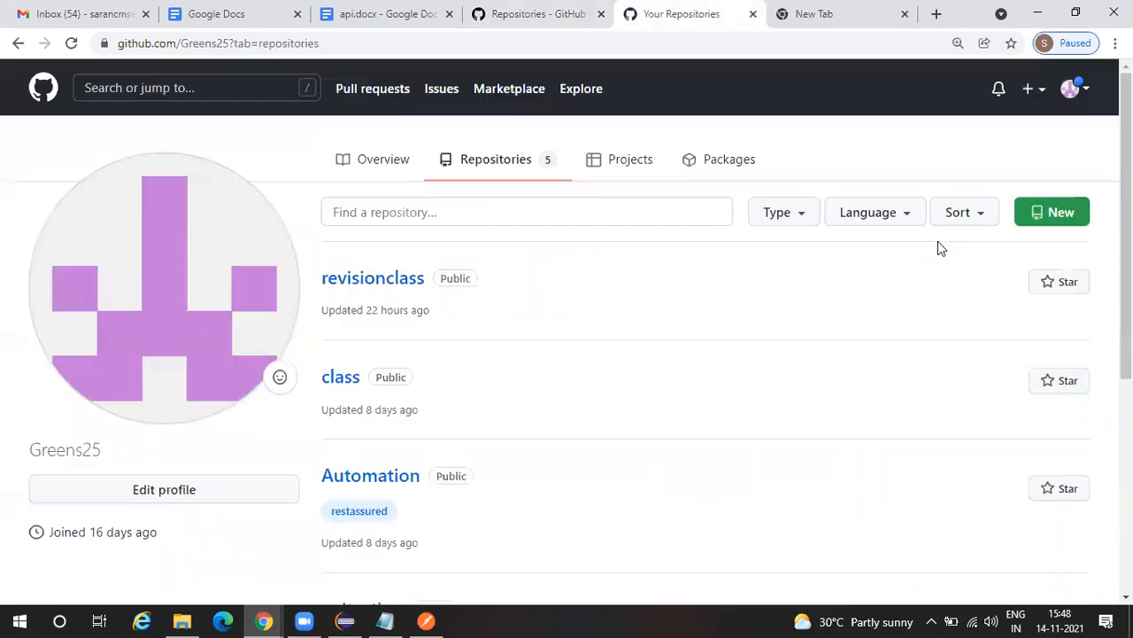
left_click(1075, 88)
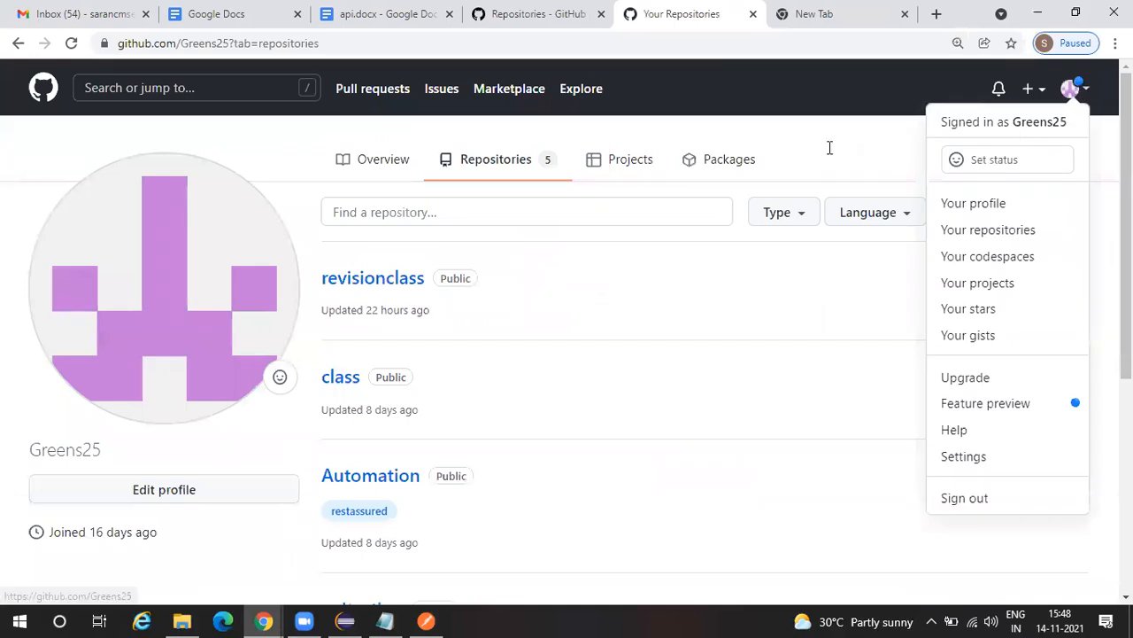
key("alt+Tab")
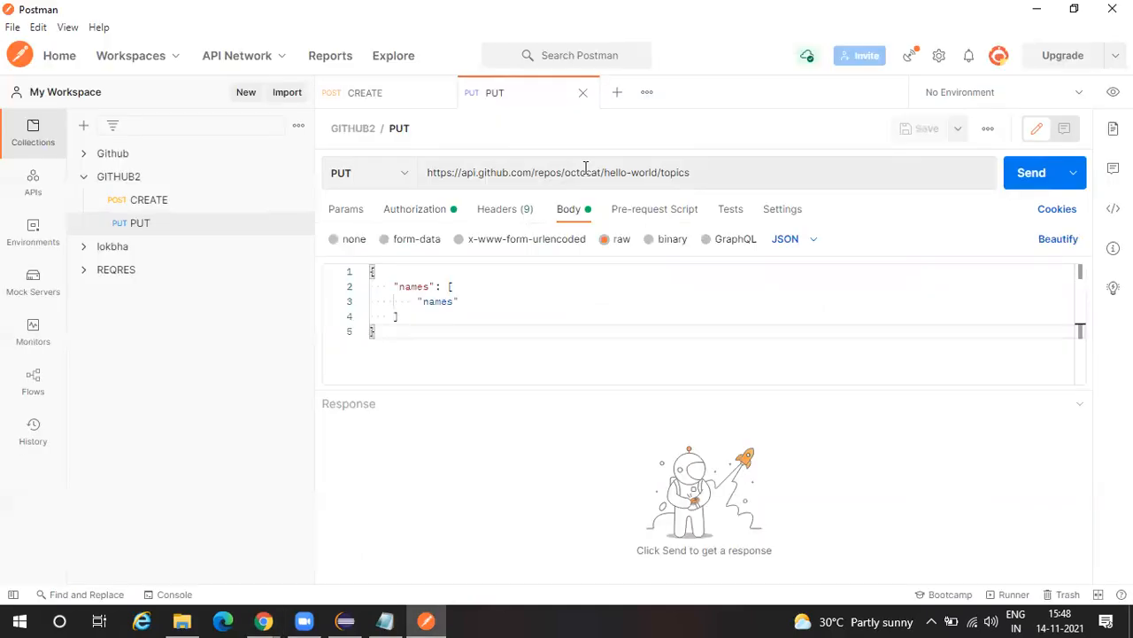
Step: Replace the owner octocat in the PUT request's URL with the GitHub account's username Greens25
double_click(585, 172)
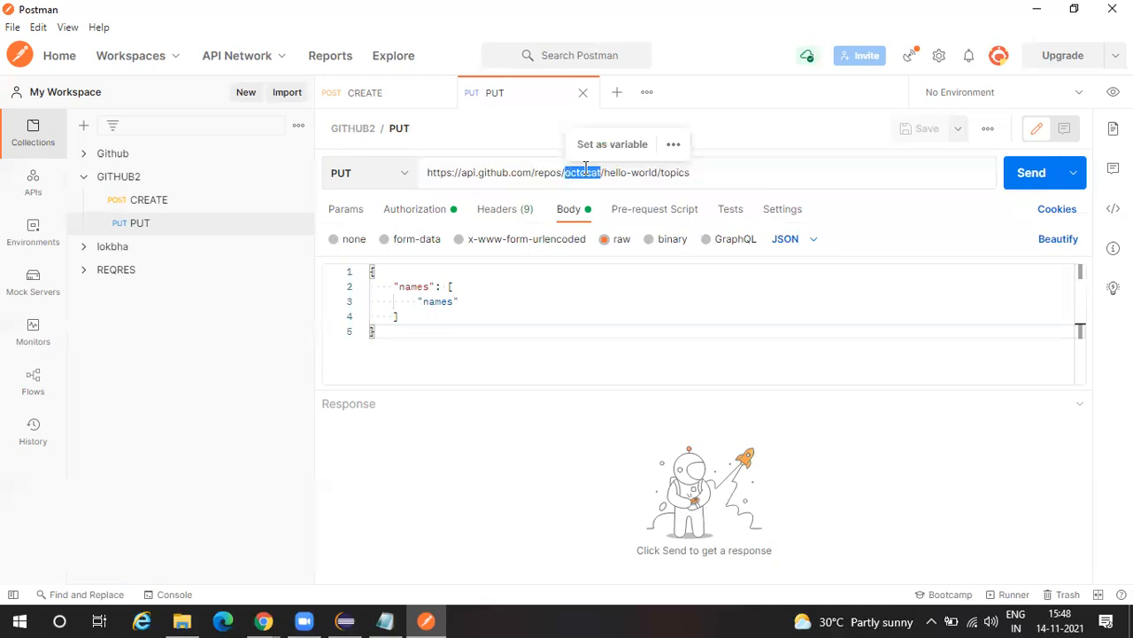
type("Greens")
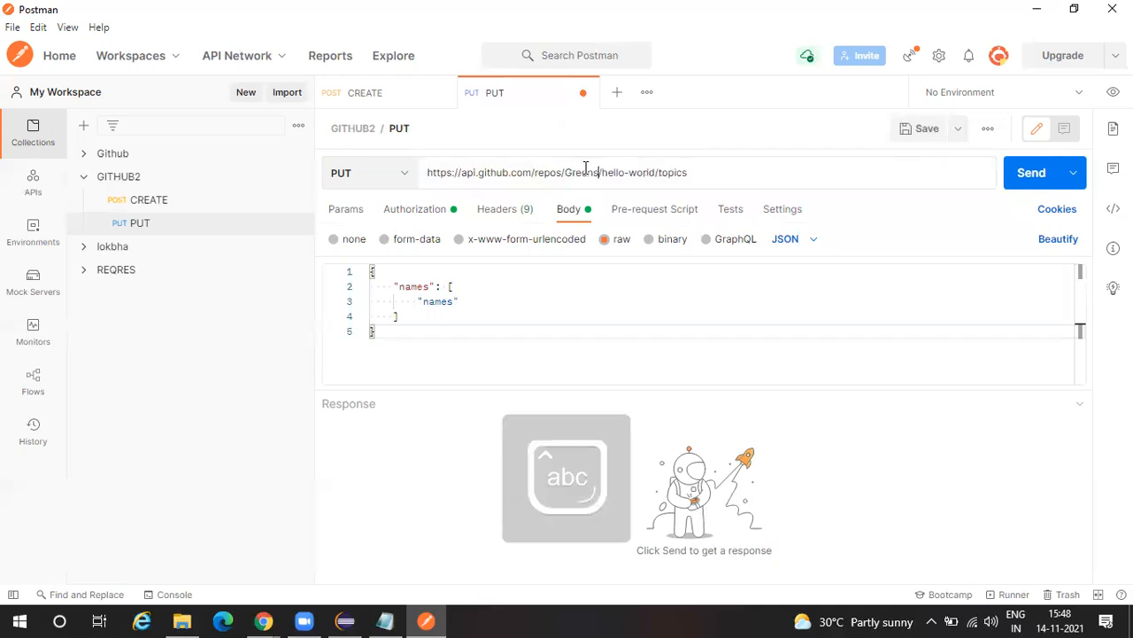
type("25")
Step: Replace the hello-world repository in the PUT request's URL with revisionclass, checking the name in GitHub's repository list, and save the request
key("Right")
key("Right")
key("Right")
key("Right")
key("Right")
key("Right")
key("Right")
key("Right")
key("Right")
key("Delete")
key("Delete")
key("BackSpace")
key("BackSpace")
key("BackSpace")
key("BackSpace")
key("BackSpace")
key("BackSpace")
key("BackSpace")
key("BackSpace")
key("BackSpace")
key("BackSpace")
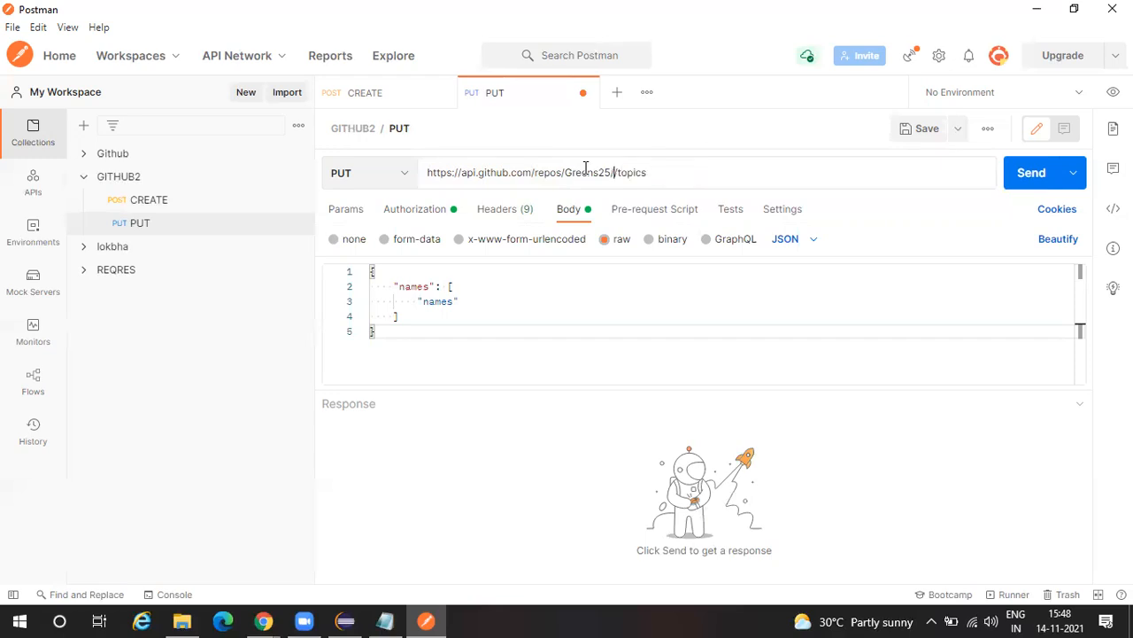
key("alt+Tab")
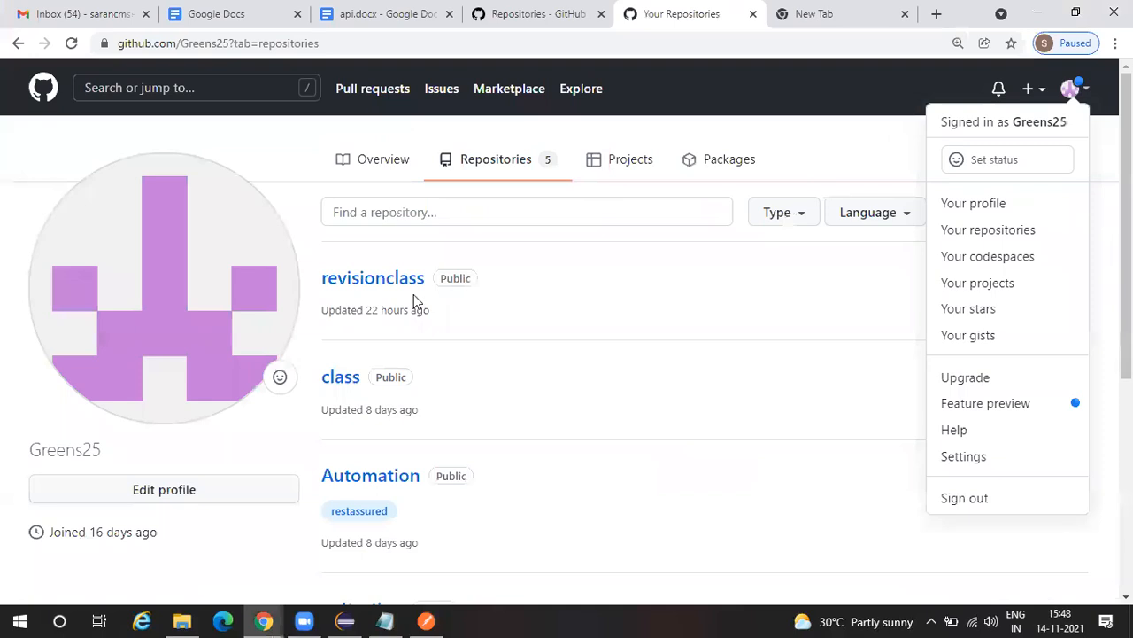
key("alt+Tab")
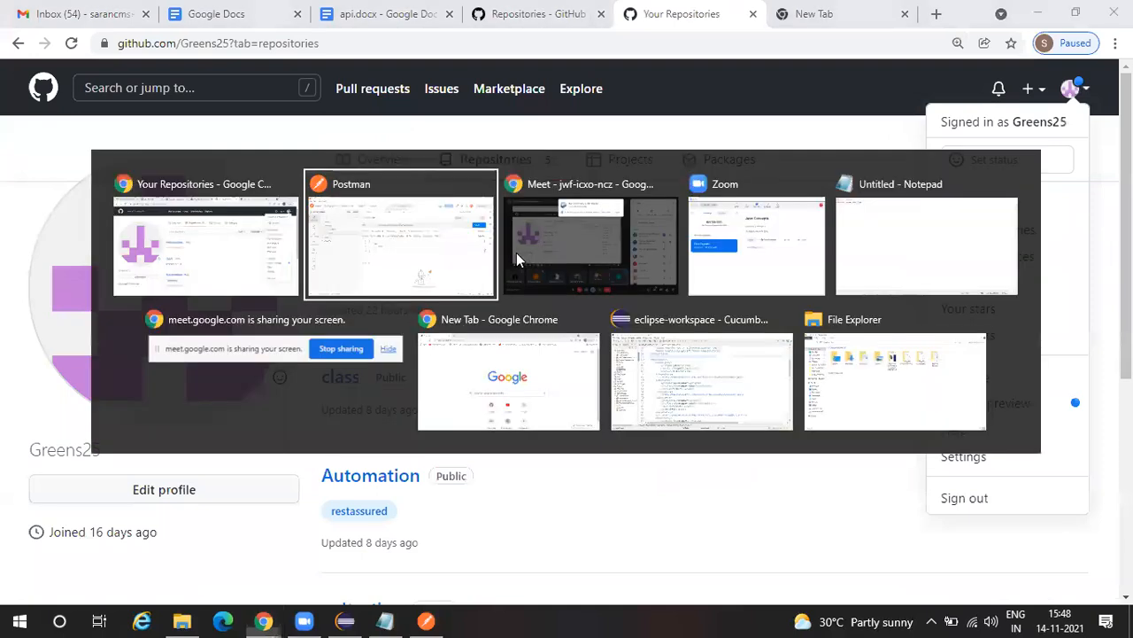
type("revisionclass/topics")
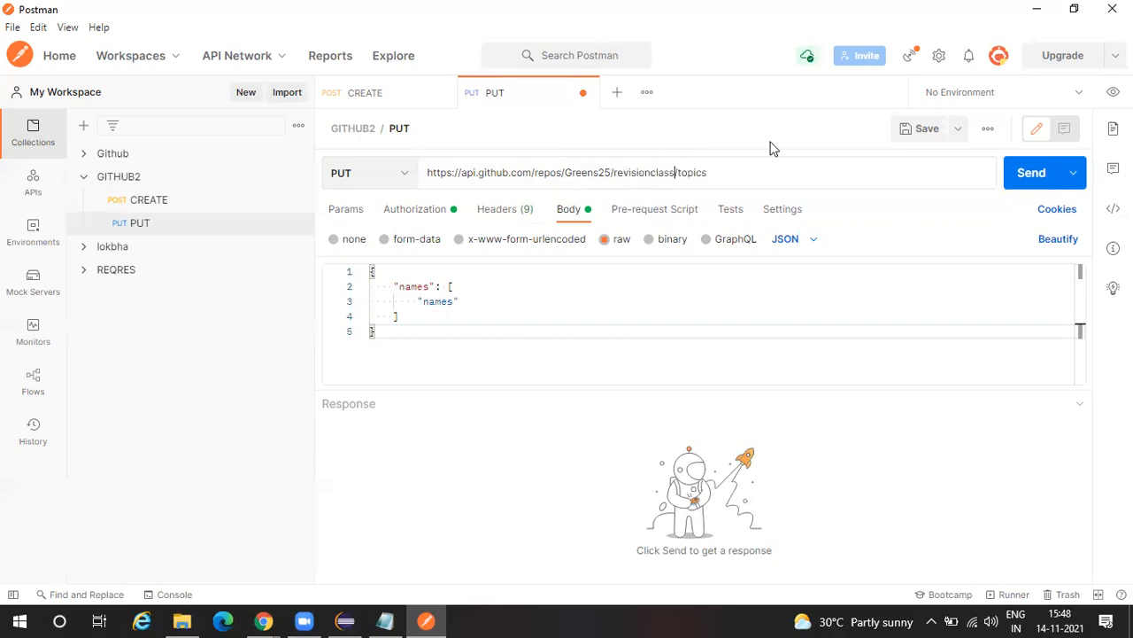
left_click(917, 130)
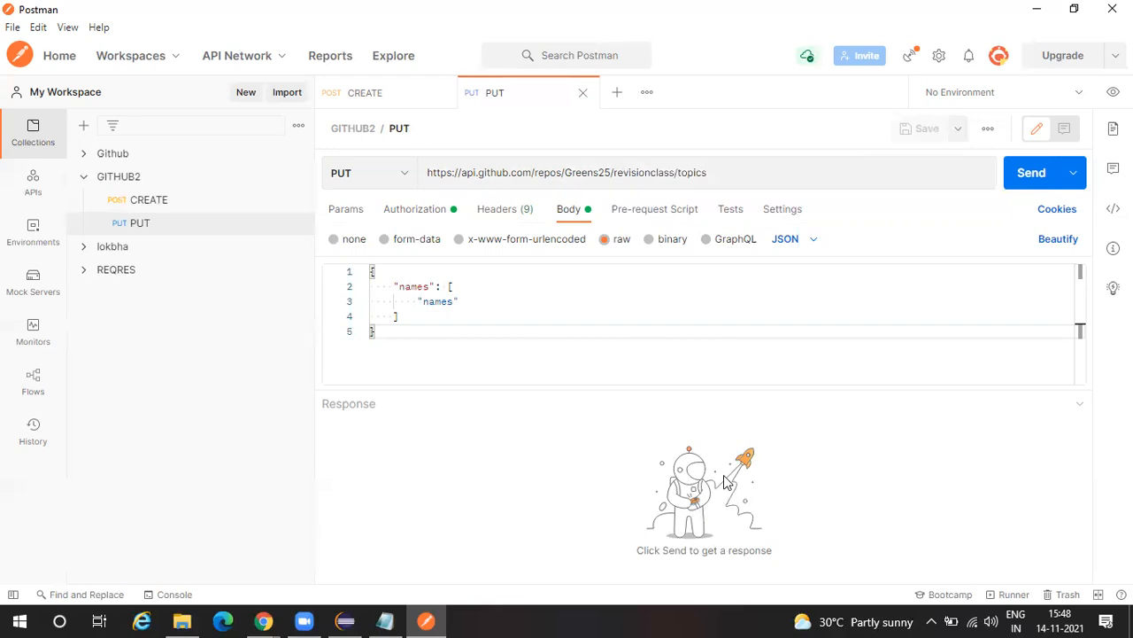
key("alt+Tab")
key("alt+Tab")
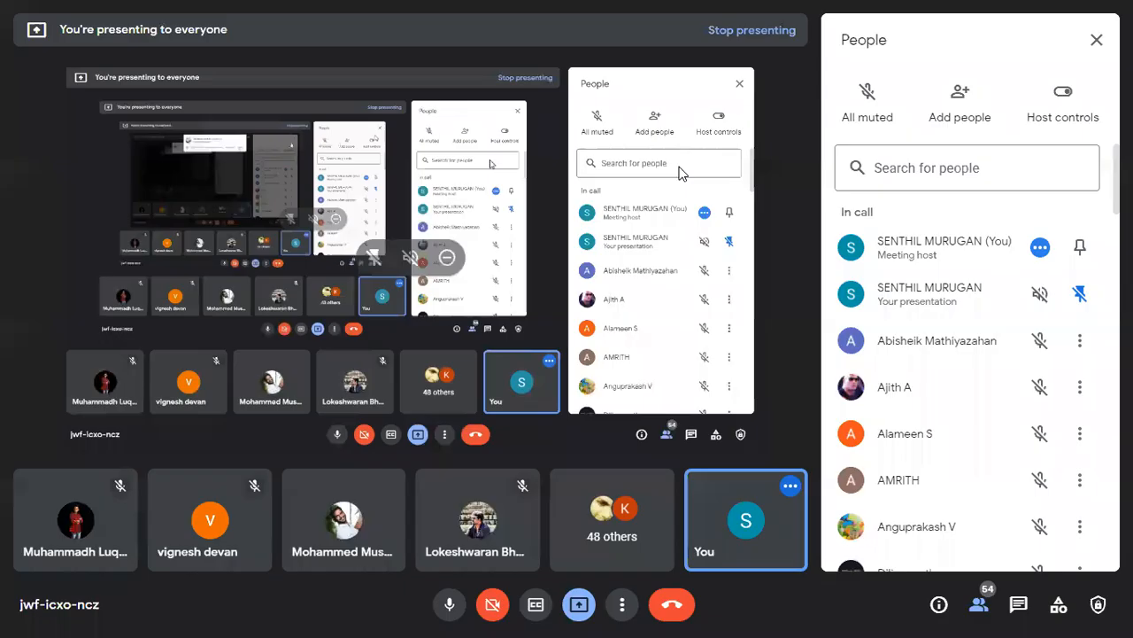
key("alt+Tab")
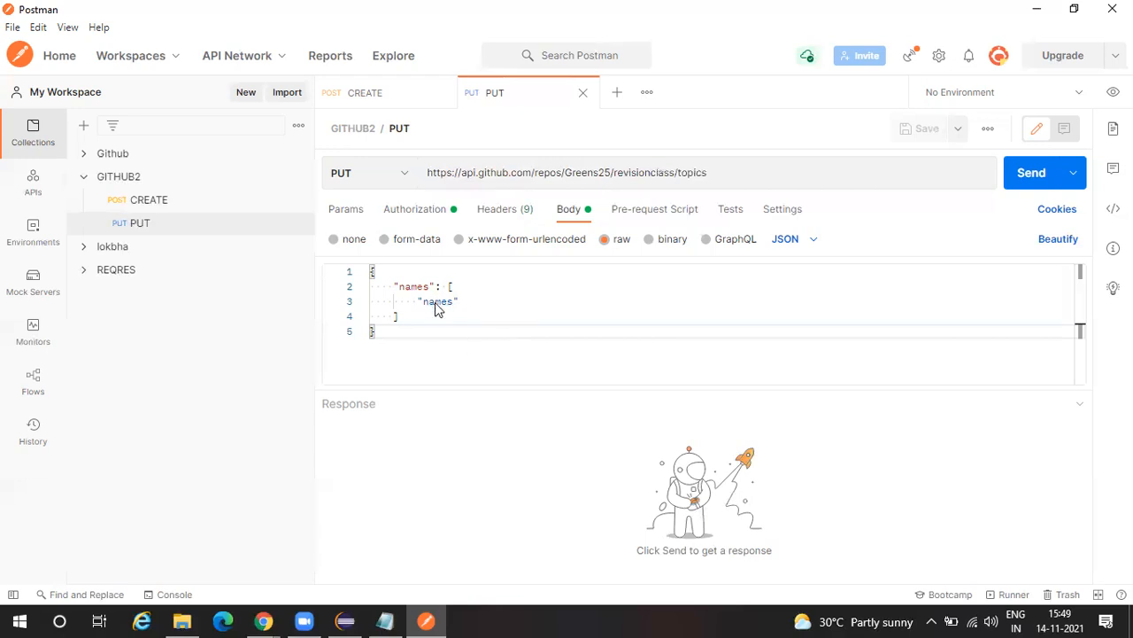
Step: Switch to the GitHub docs in Chrome and highlight the repos, owner, repository and topics segments of the sample curl URL
key("alt+Tab")
key("alt+Tab")
key("alt+Tab")
key("alt+Tab")
key("alt+Tab")
key("alt+Tab")
key("alt+Tab")
key("alt+Tab")
key("alt+Tab")
key("alt+Tab")
key("alt+Tab")
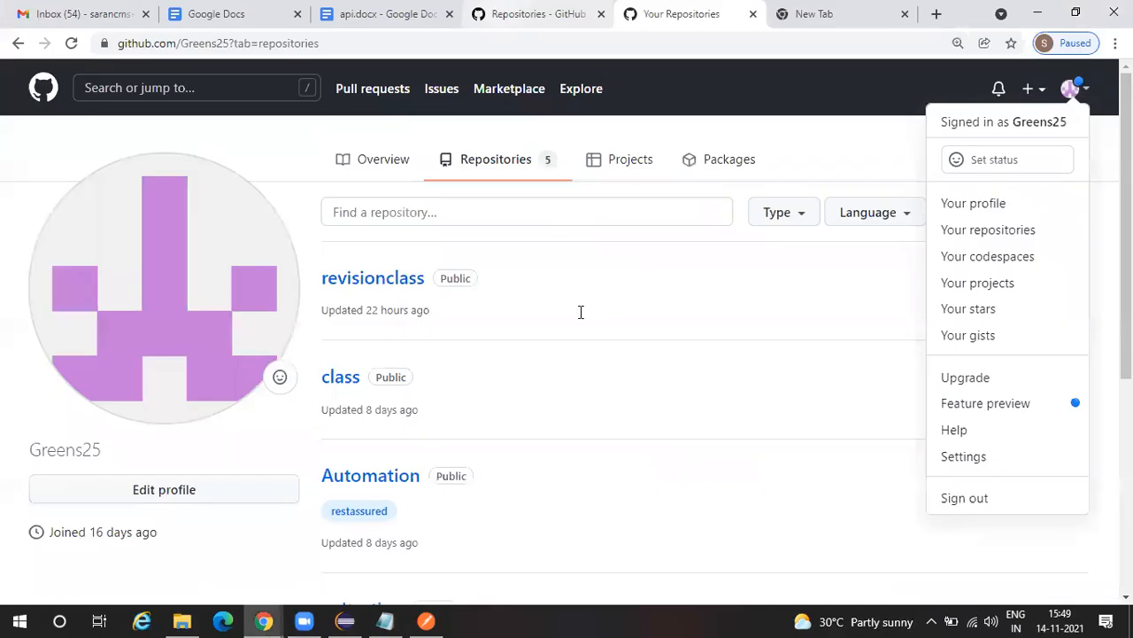
key("ctrl+shift+Tab")
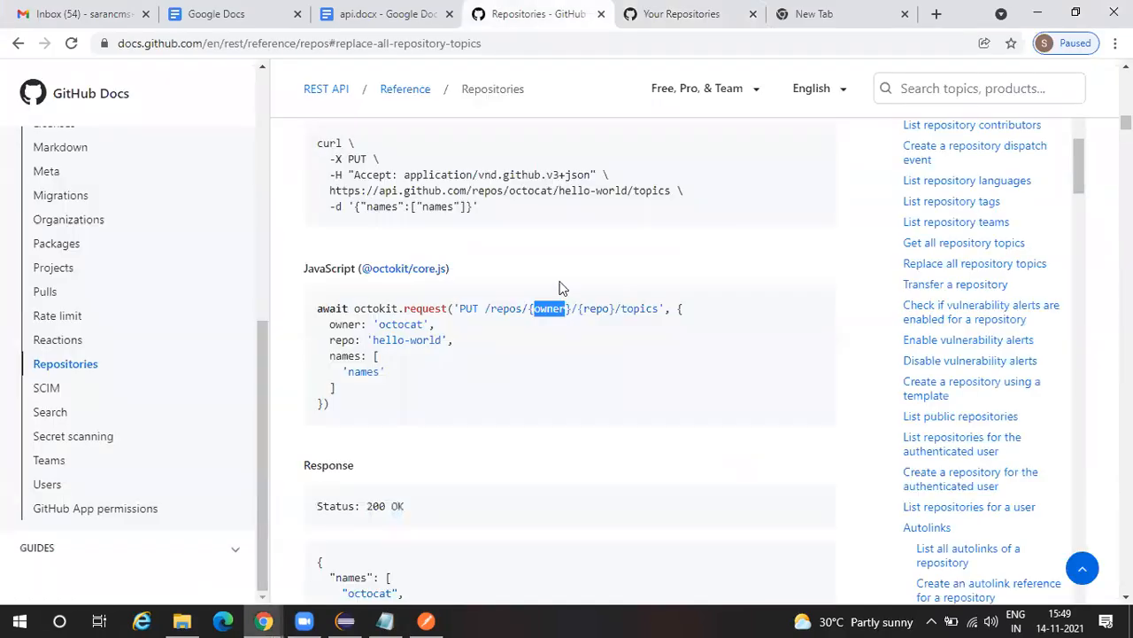
left_click(637, 129)
double_click(478, 190)
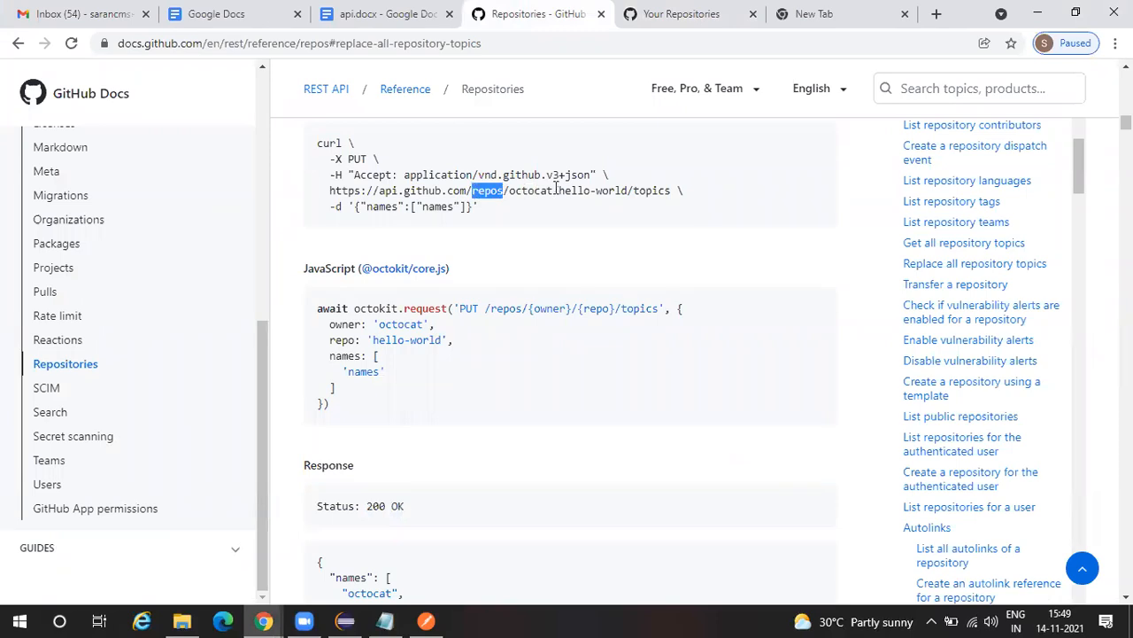
double_click(548, 191)
double_click(578, 190)
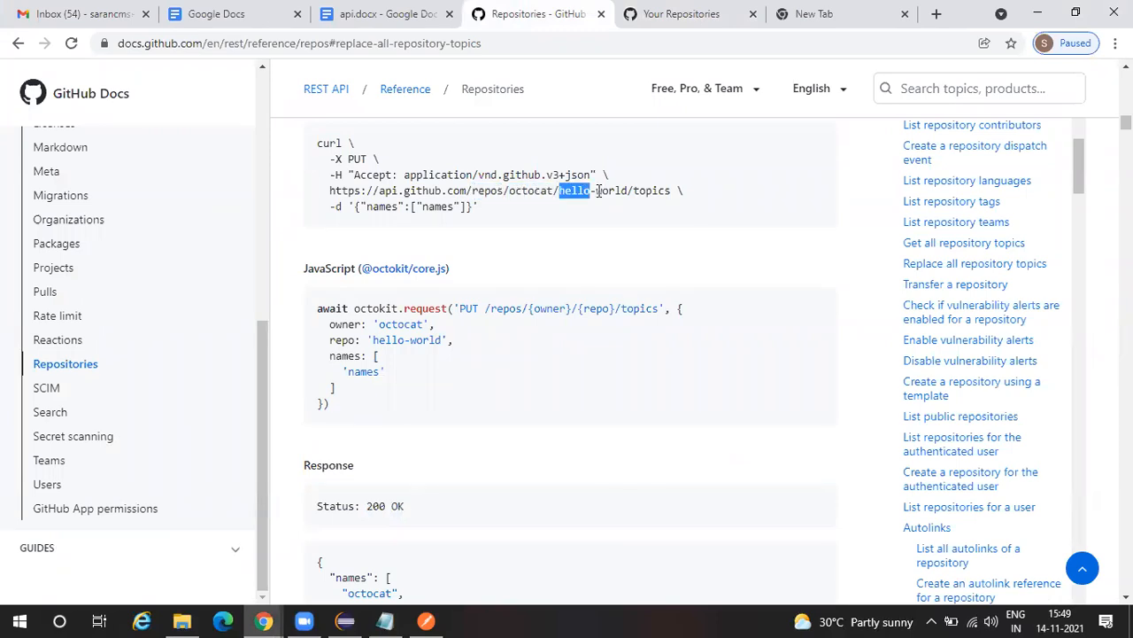
double_click(613, 190)
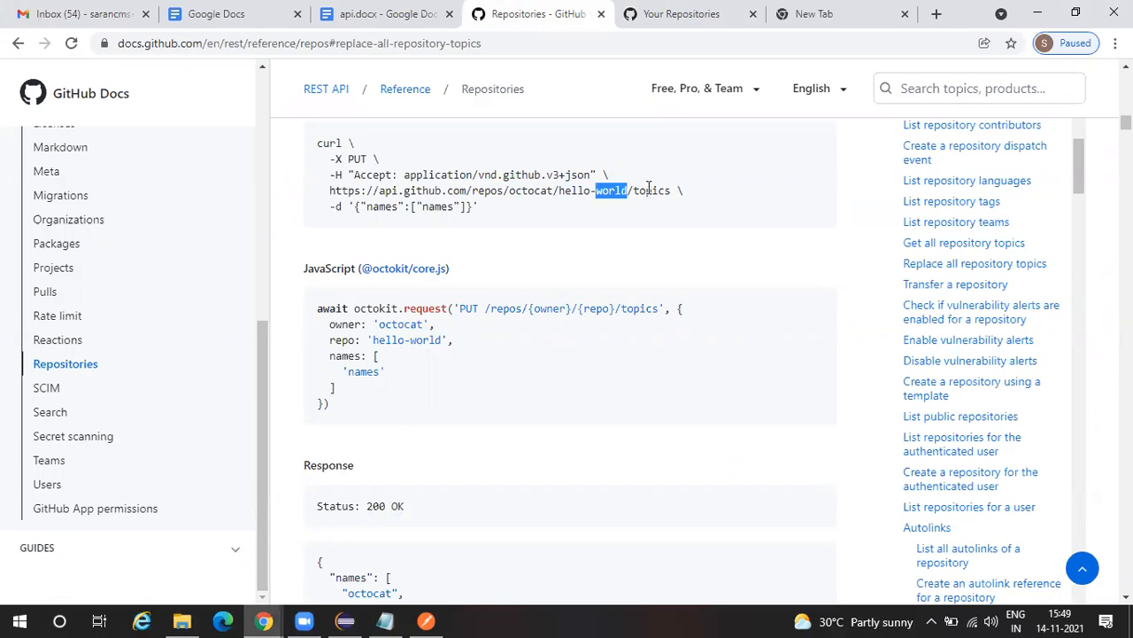
double_click(651, 191)
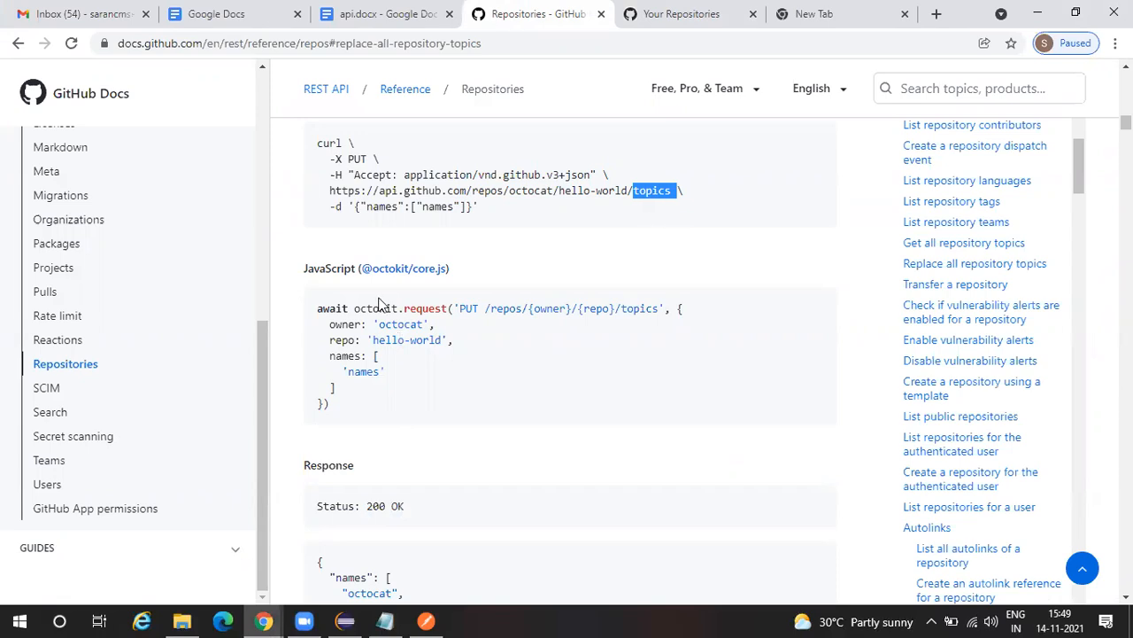
Step: Compare the docs' Replace all repository topics path and parameters with the account's repository list, and return to Postman
scroll(379, 304, "up", 3)
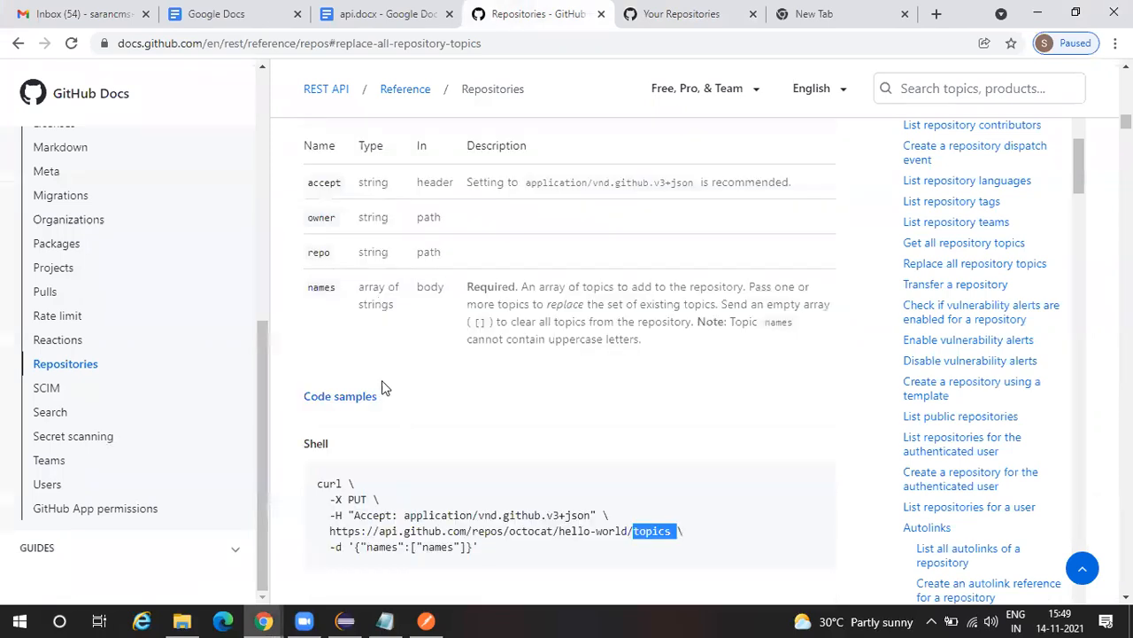
scroll(385, 385, "up", 5)
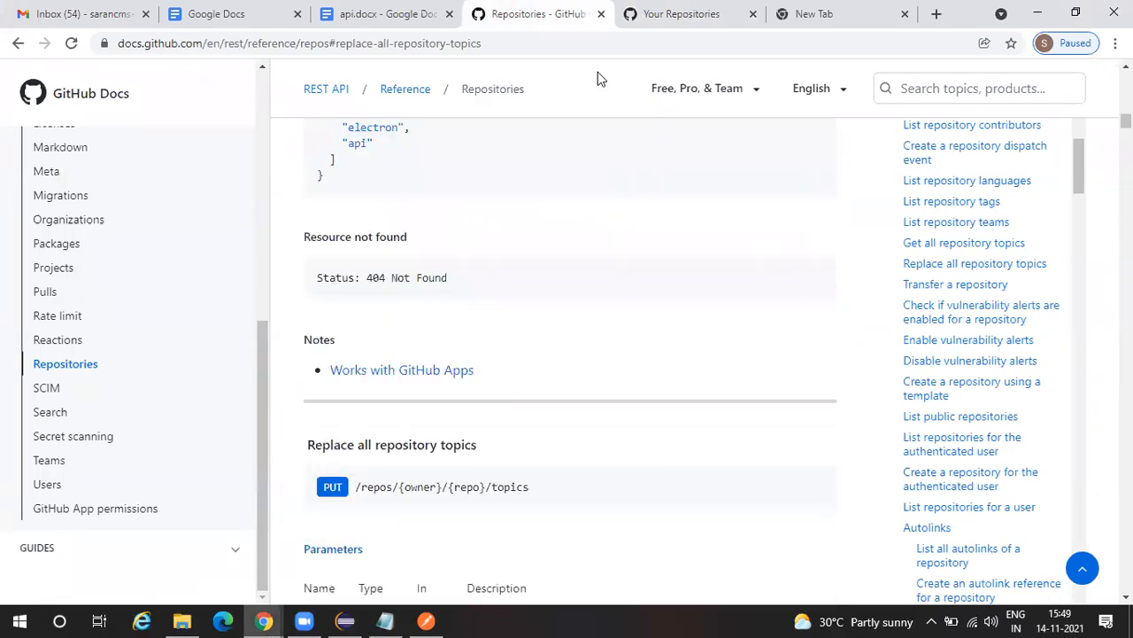
left_click(693, 10)
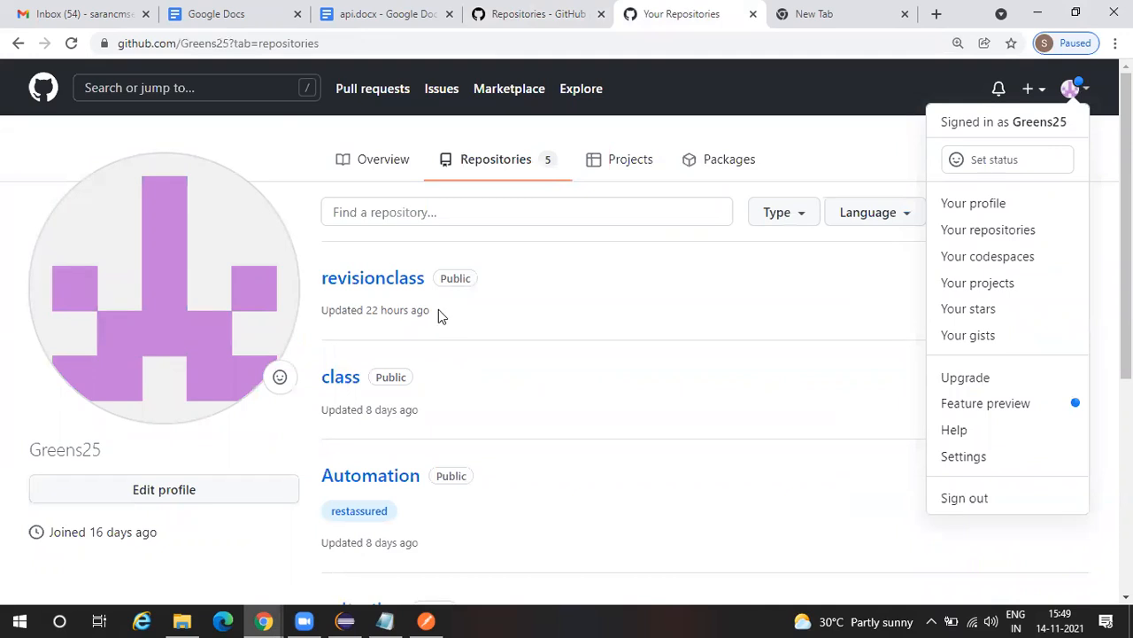
scroll(416, 293, "down", 2)
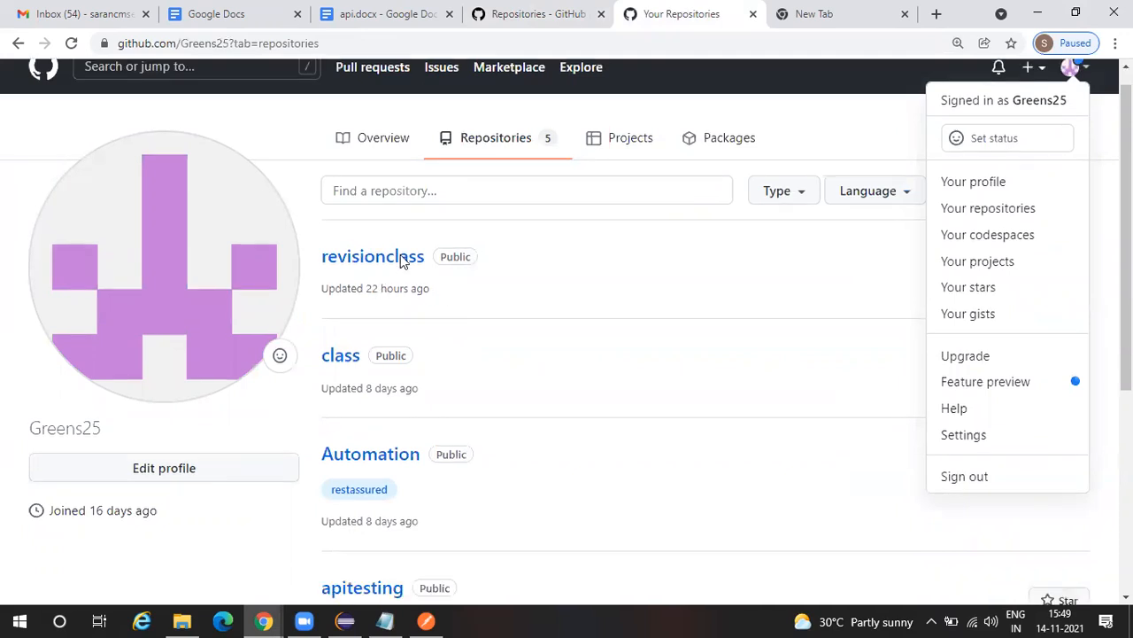
left_click(584, 9)
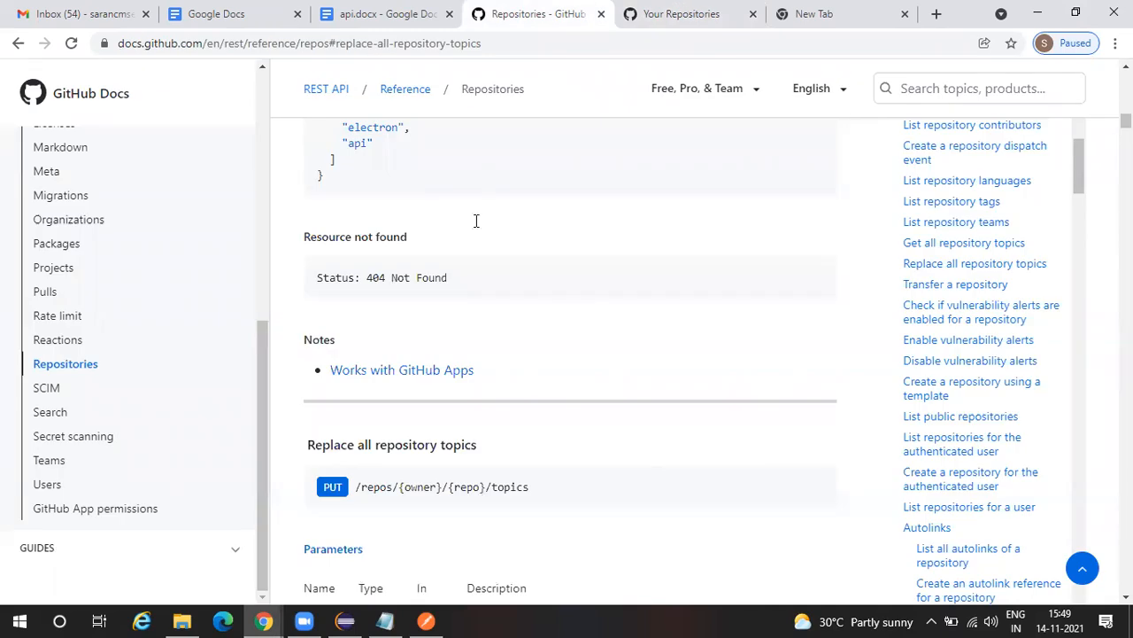
scroll(476, 222, "down", 3)
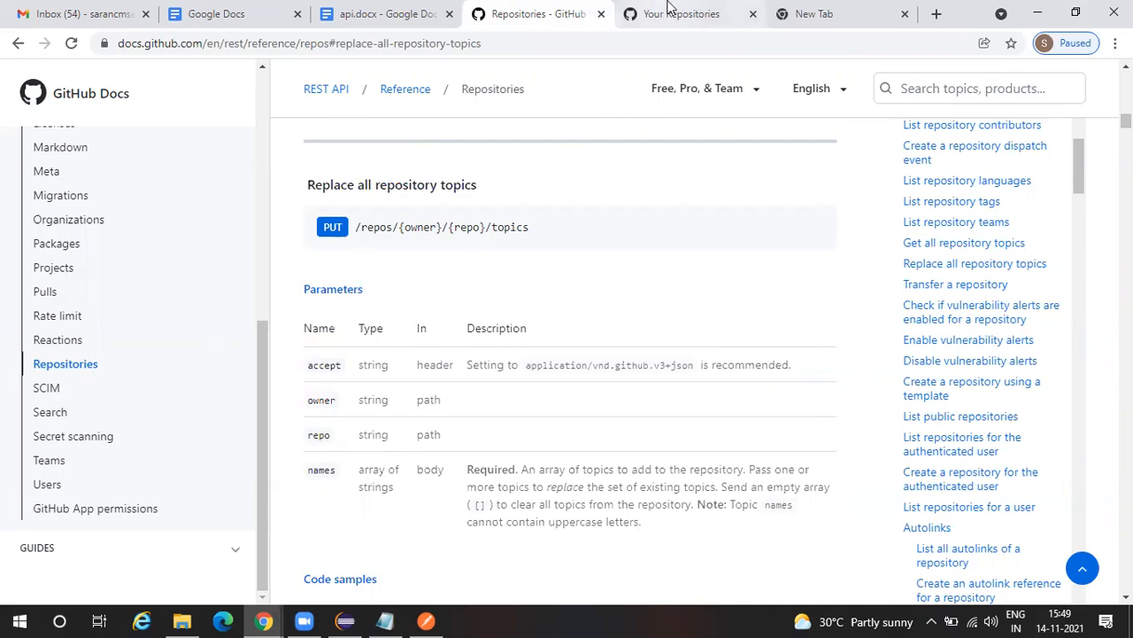
key("alt+Tab")
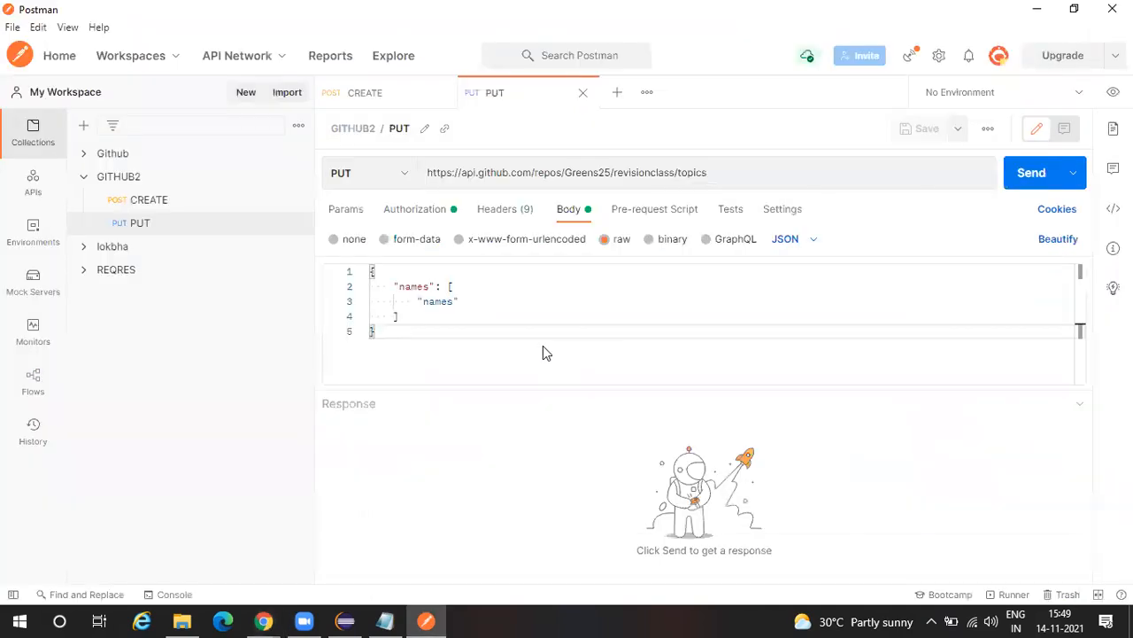
Step: Replace the placeholder topic in the JSON body's names array with manualtesting and save the PUT request
double_click(439, 302)
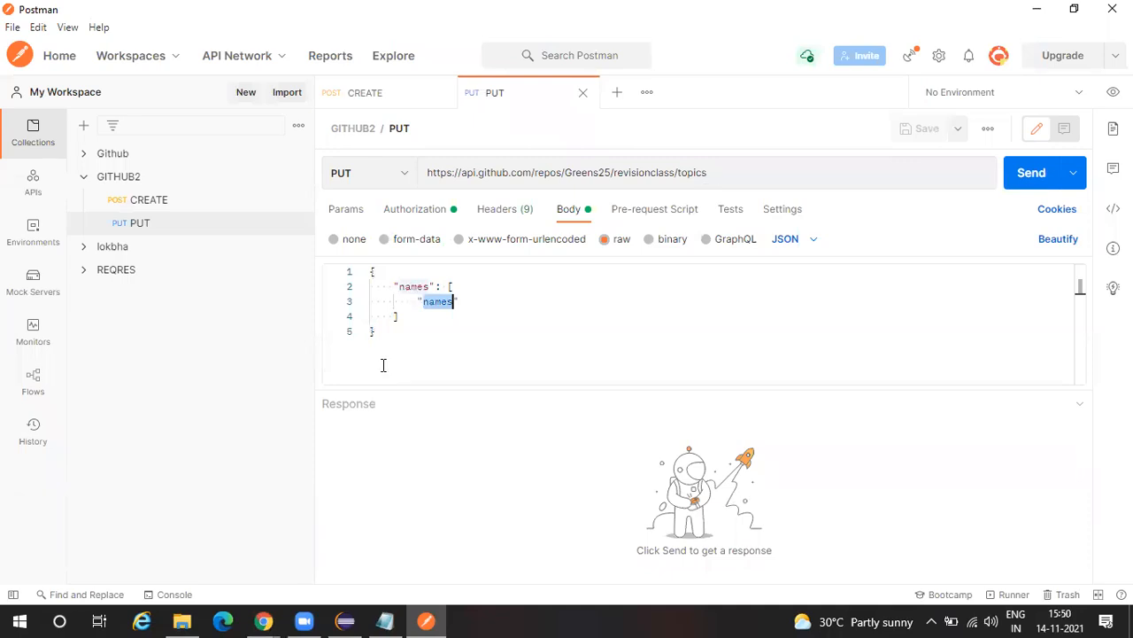
key("BackSpace")
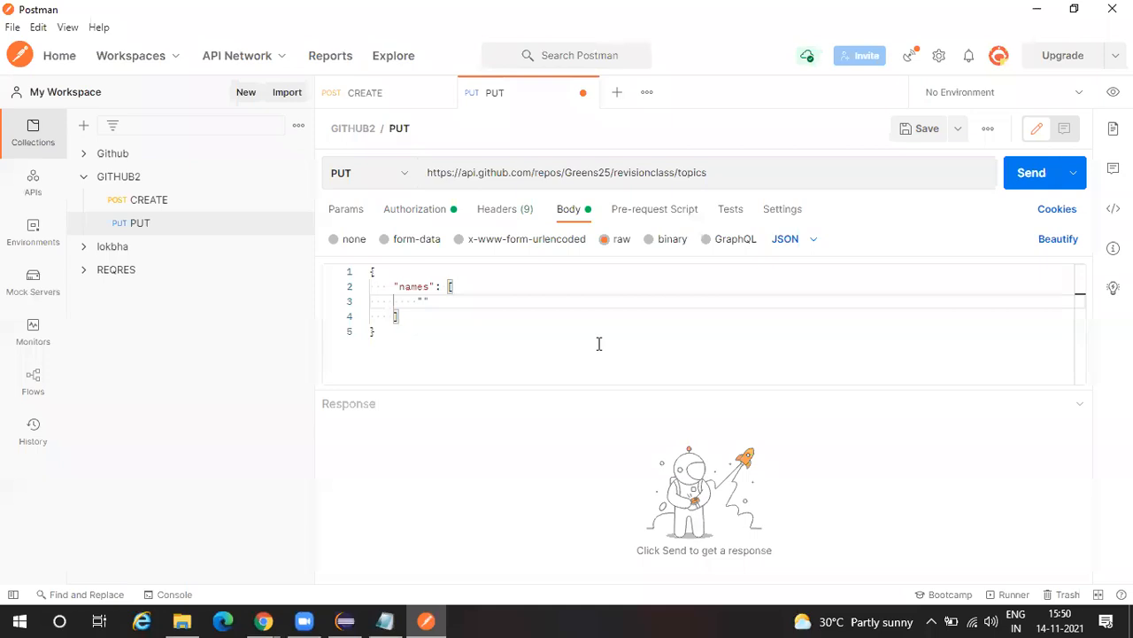
key("Caps_Lock")
type("API")
key("BackSpace")
key("BackSpace")
key("BackSpace")
key("Caps_Lock")
type("manualtesting")
left_click(921, 129)
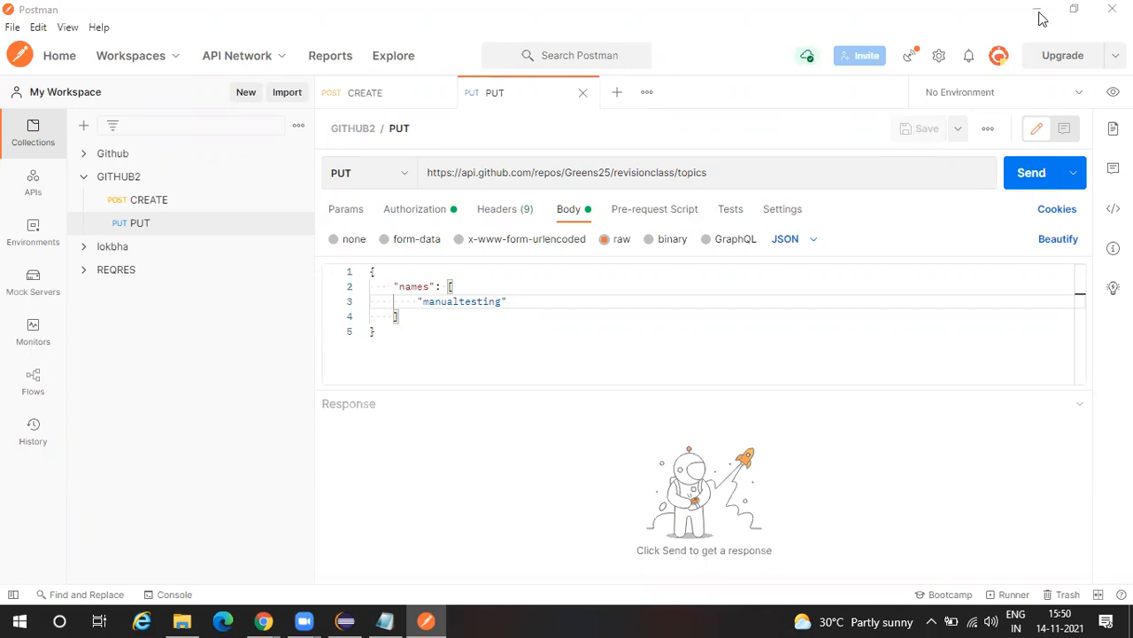
left_click(853, 338)
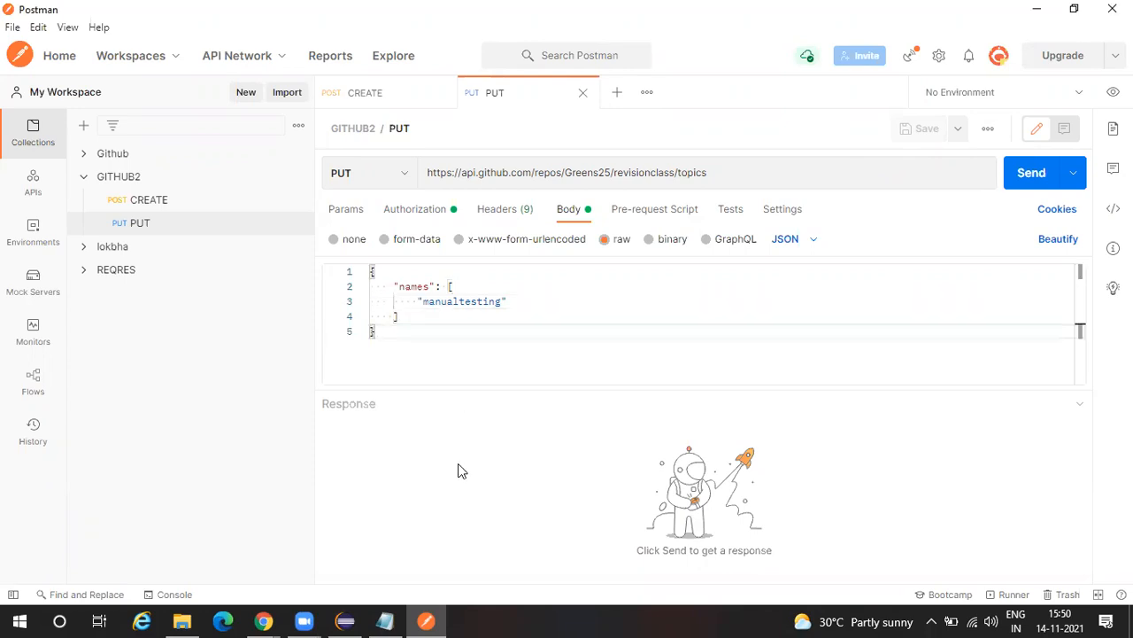
Step: Switch to Google Meet, admit the participant waiting to join the call, and return to Postman
key("alt+Tab")
key("Tab")
left_click(735, 101)
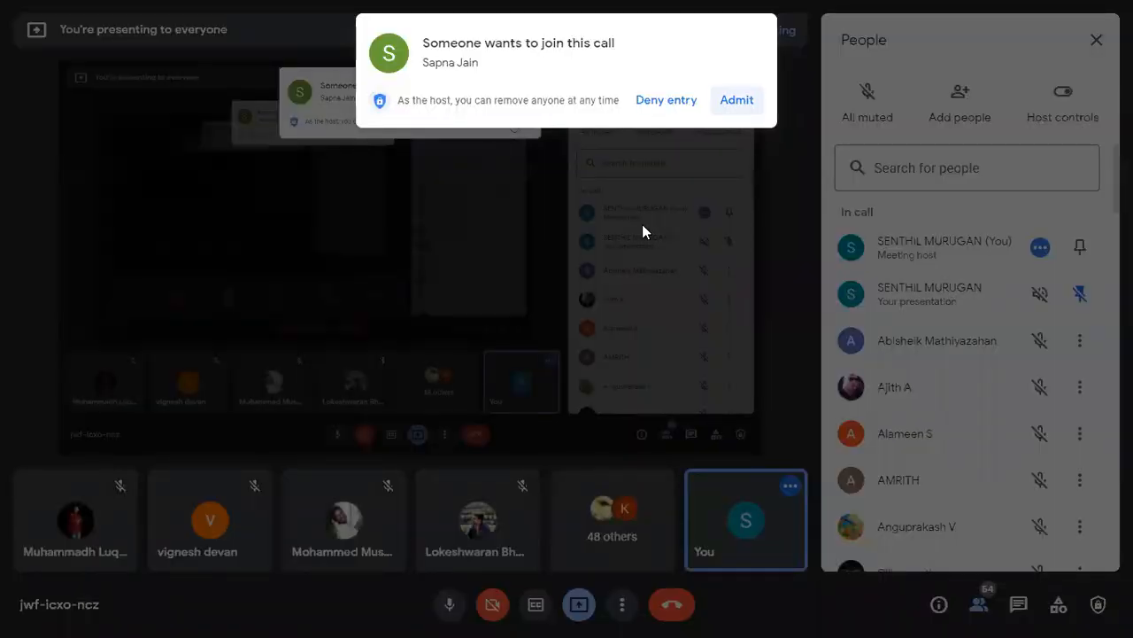
key("alt+Tab")
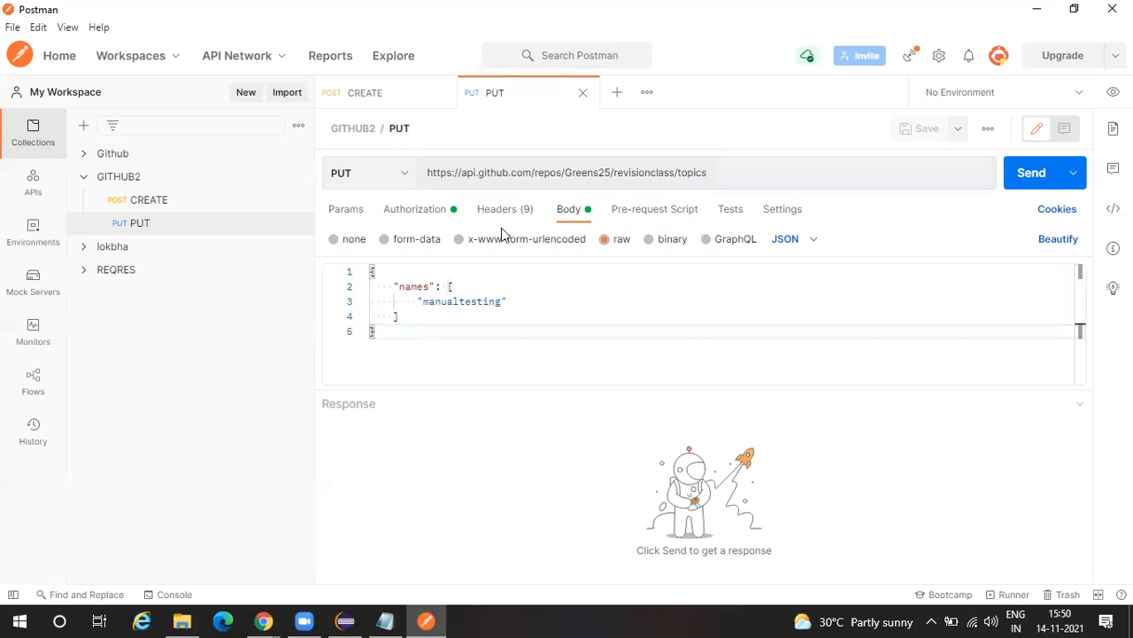
Step: Check the PUT request's authorization and body sections and send the request
left_click(432, 215)
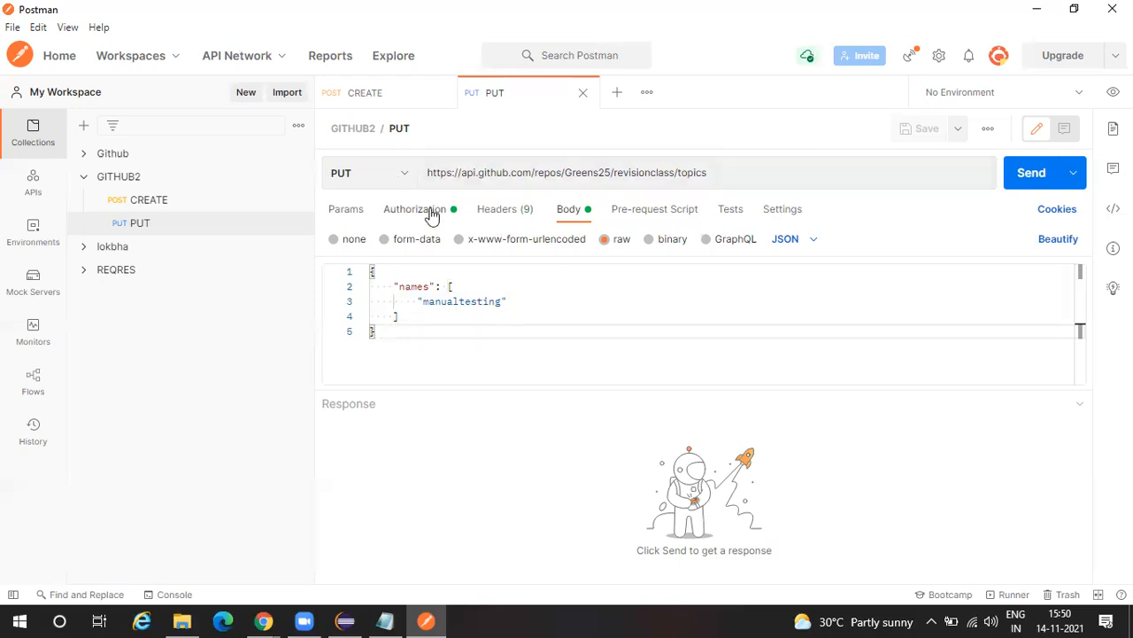
left_click(583, 214)
left_click(1031, 175)
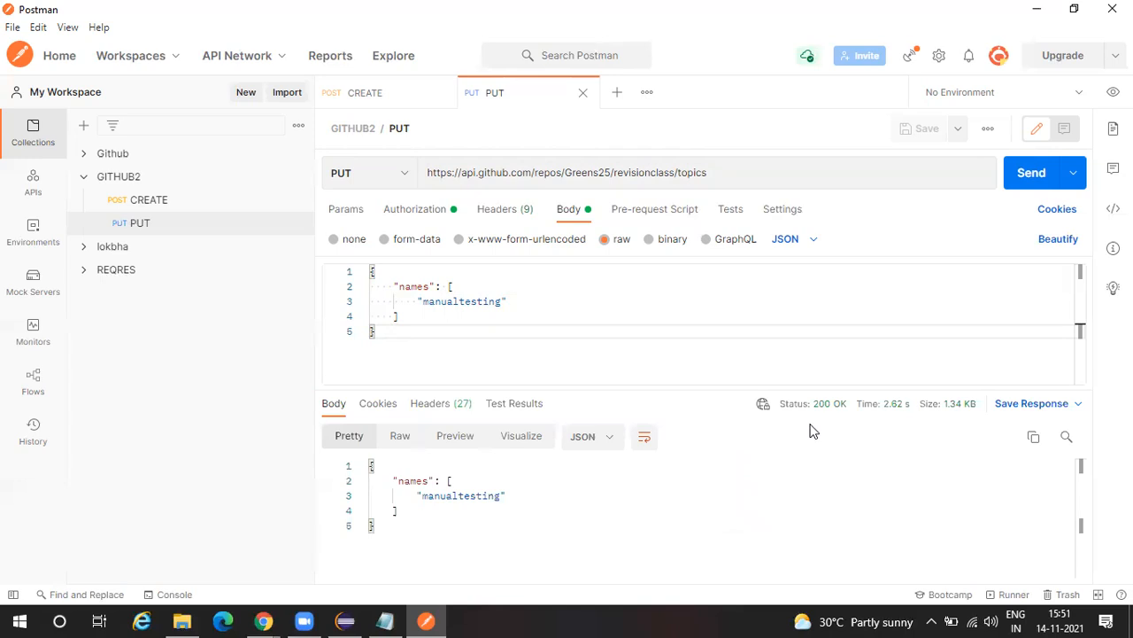
Step: Highlight the expected success status in the docs' sample response for replacing topics, and return to Postman to compare it
key("alt+Tab")
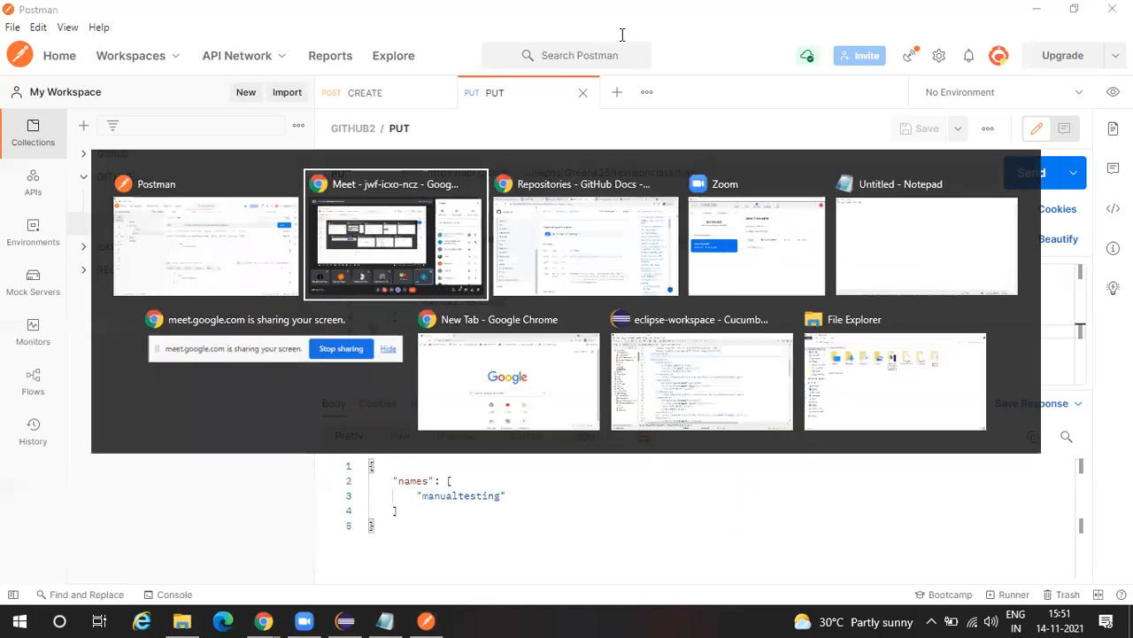
left_click(564, 232)
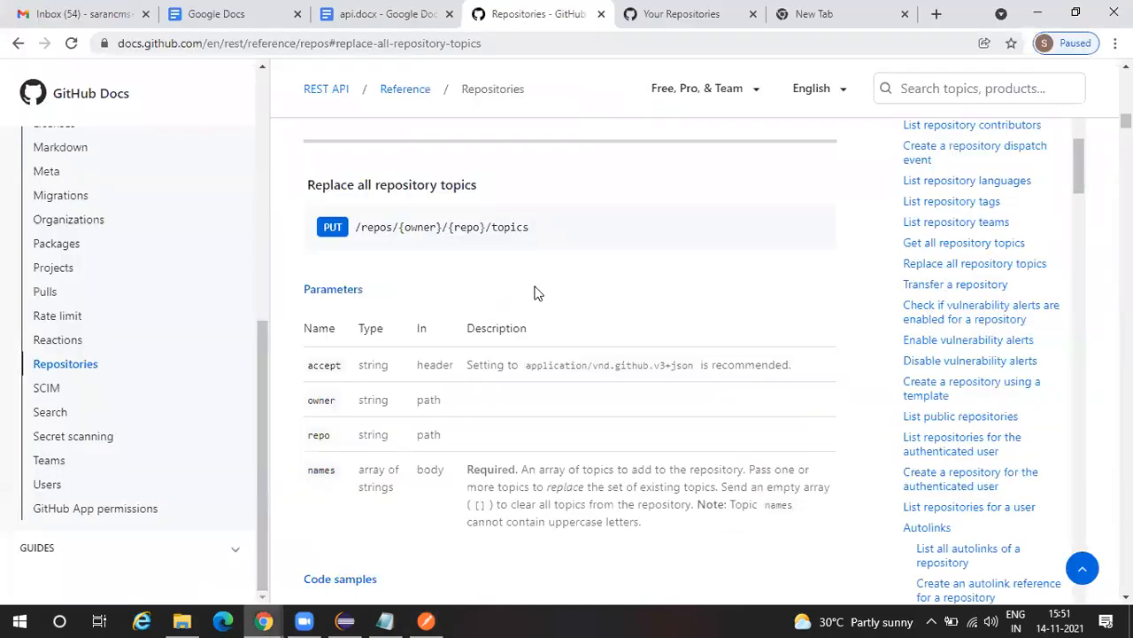
scroll(534, 293, "down", 5)
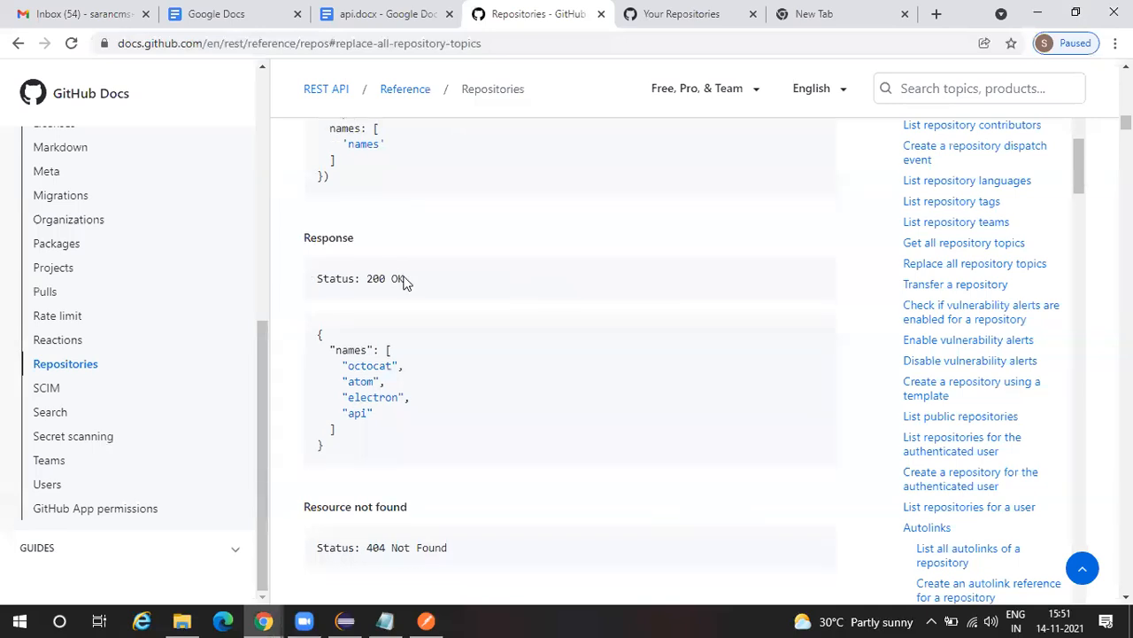
triple_click(367, 278)
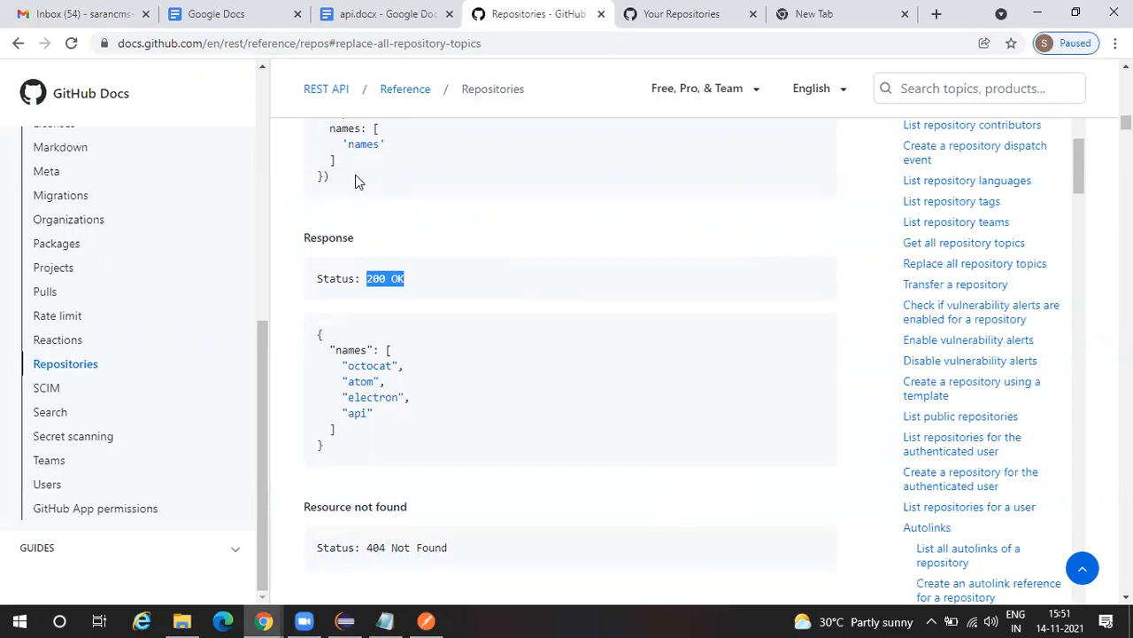
key("alt+Tab")
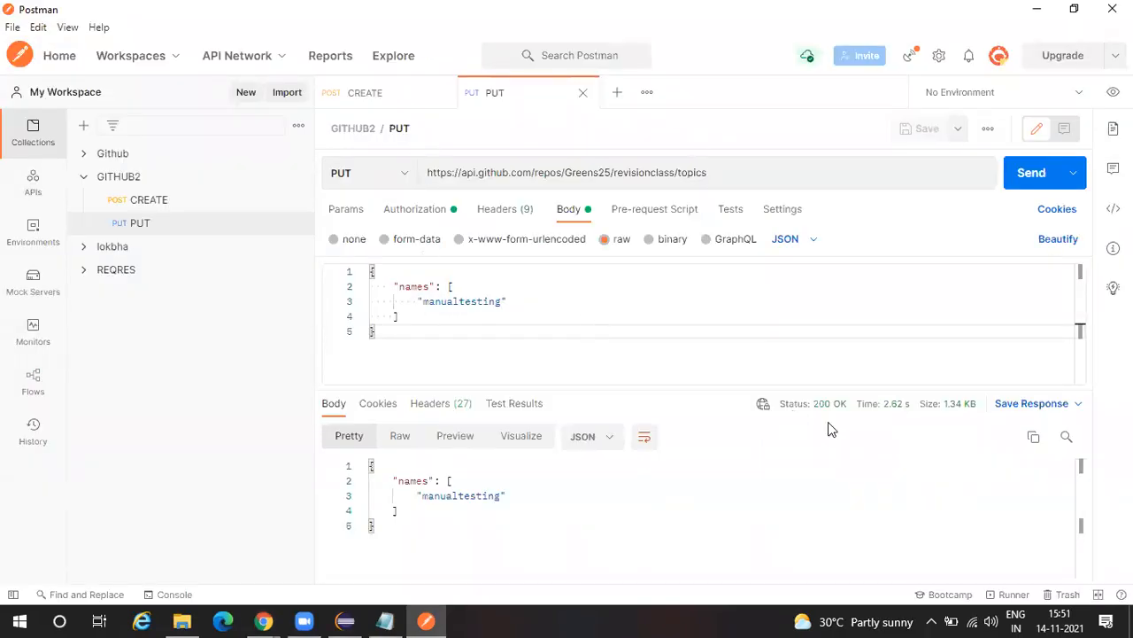
Step: Inspect the response status explanation and highlight the returned JSON to compare it with the PUT request body
mouse_move(792, 409)
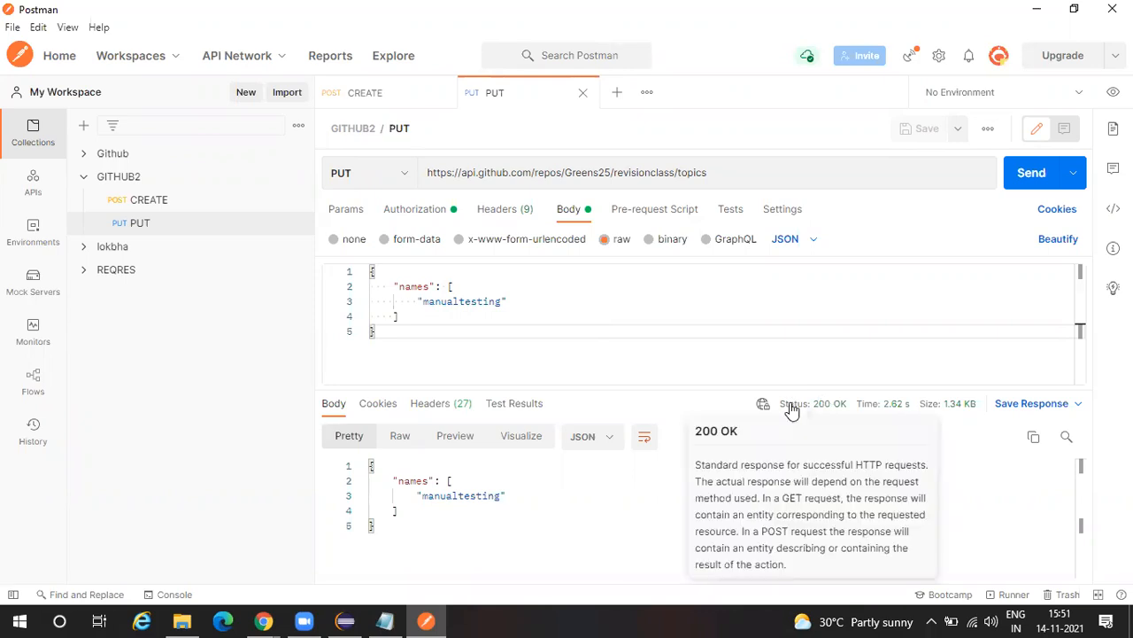
left_click(467, 528)
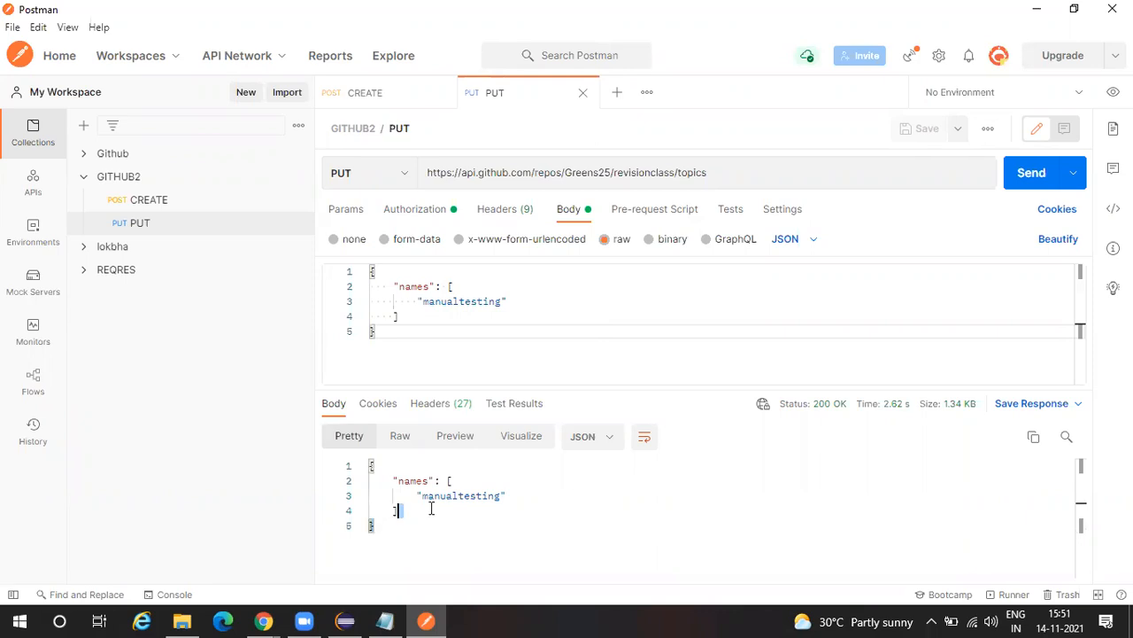
key("ctrl+a")
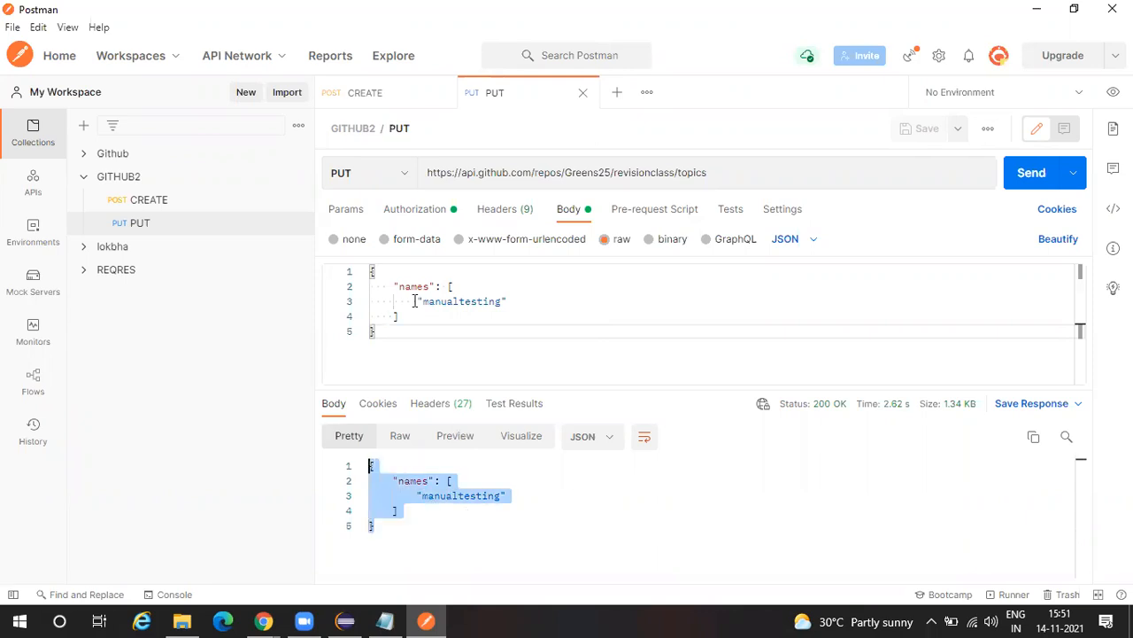
left_click(437, 331)
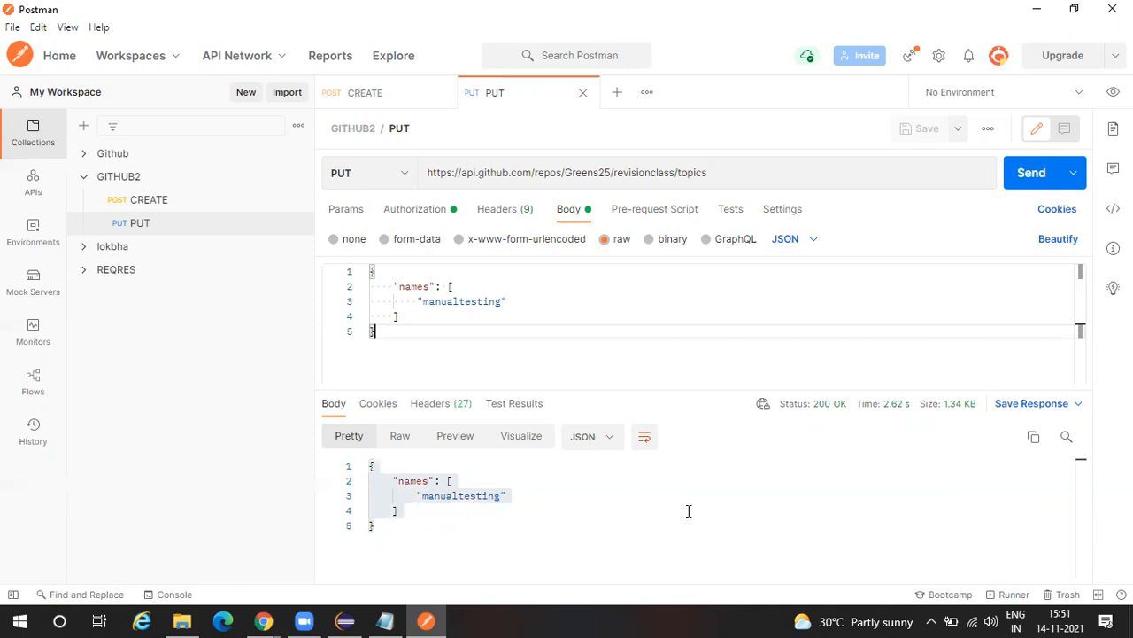
left_click_drag(361, 470, 375, 575)
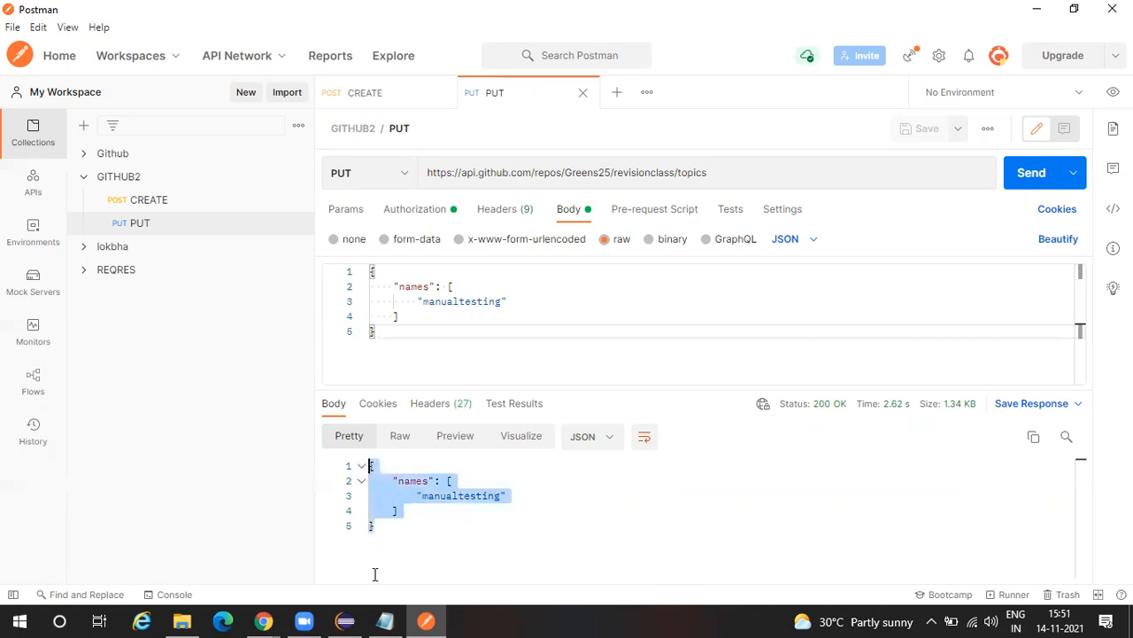
Step: Switch to Gmail in Chrome, find the older inbox message carrying API Testing (1).pptx, and open the attachment's preview
left_click(263, 620)
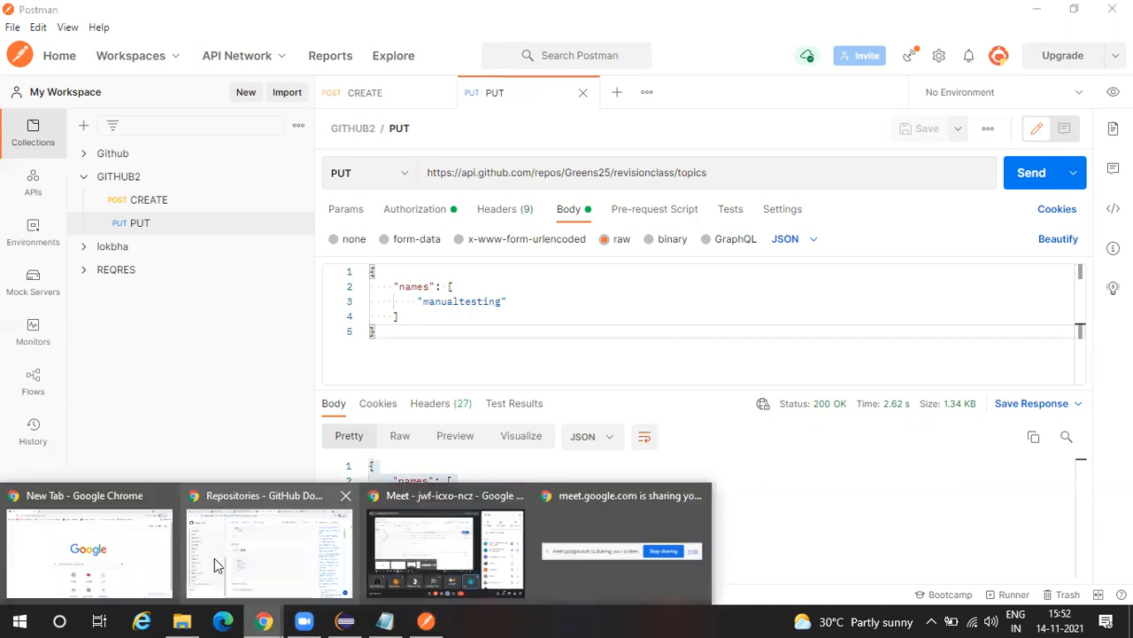
left_click(215, 558)
left_click(57, 9)
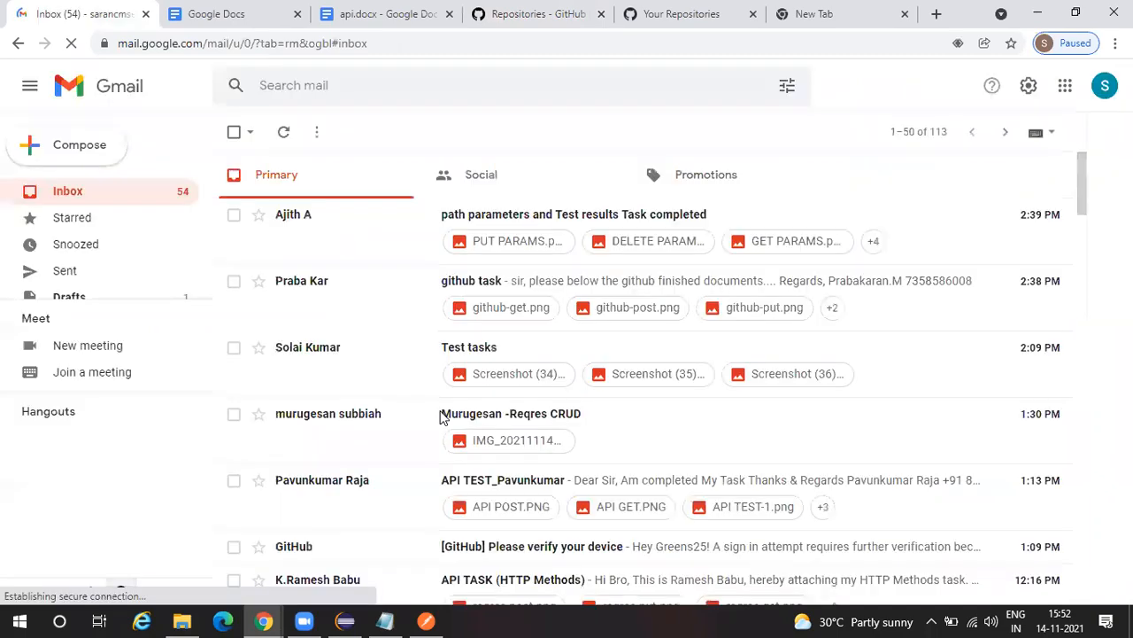
scroll(440, 416, "down", 10)
scroll(1031, 139, "down", 10)
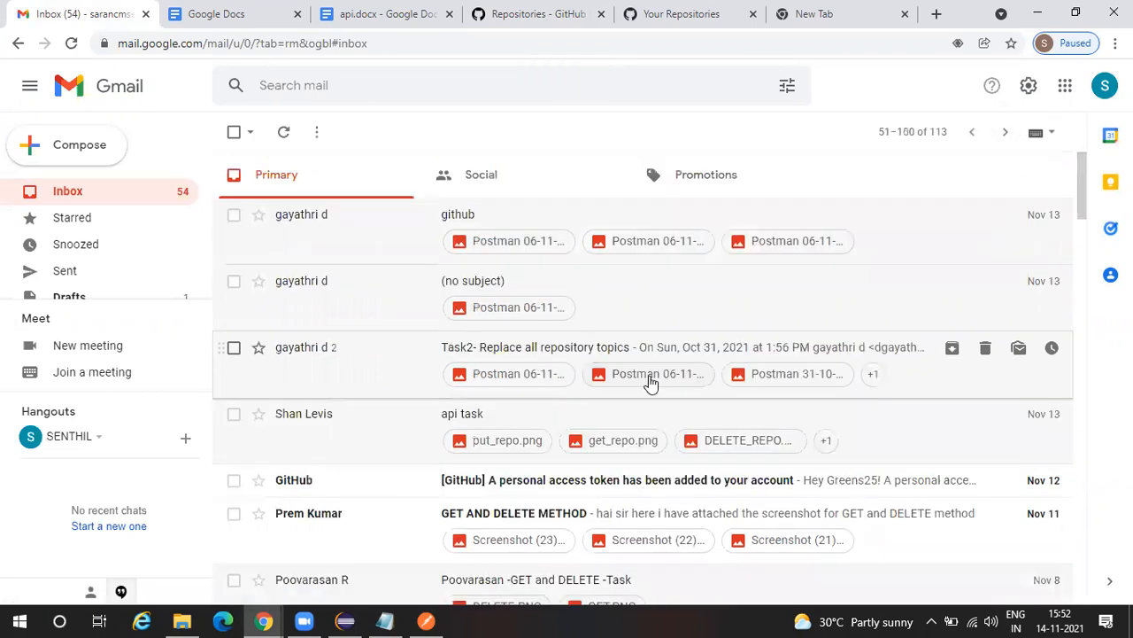
scroll(651, 382, "down", 5)
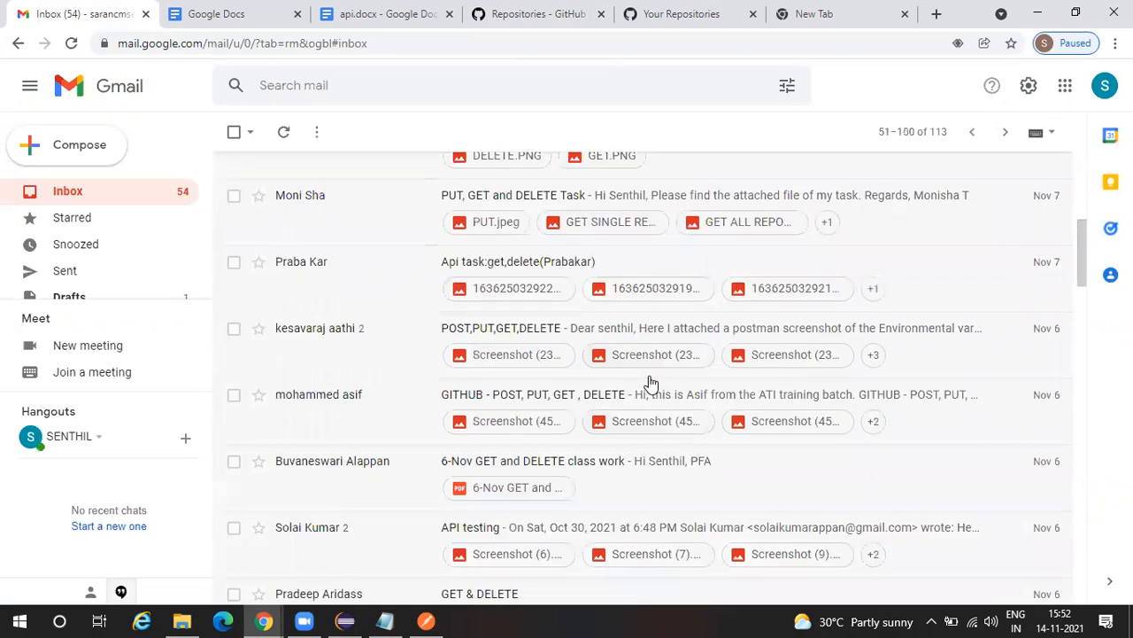
scroll(651, 383, "down", 10)
scroll(651, 383, "up", 2)
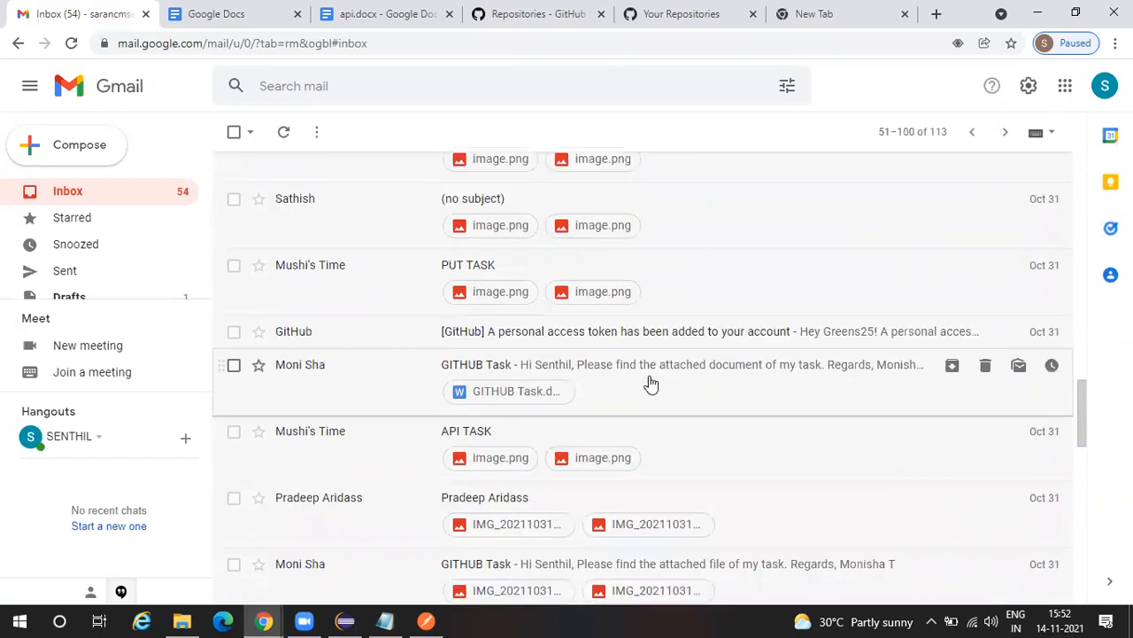
scroll(651, 382, "down", 10)
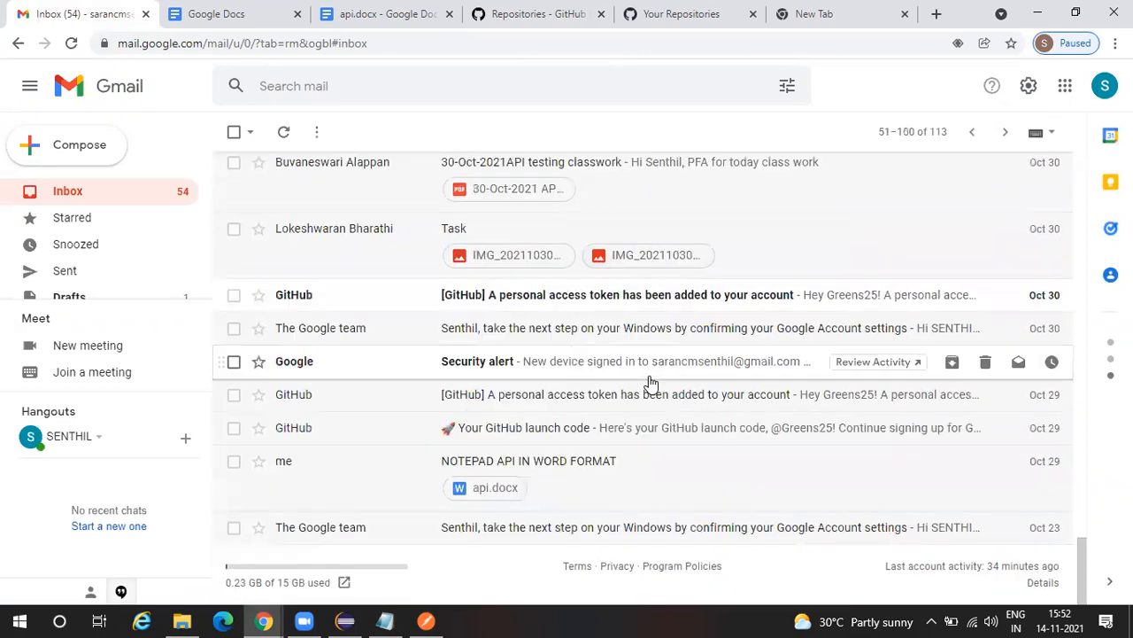
left_click(1005, 132)
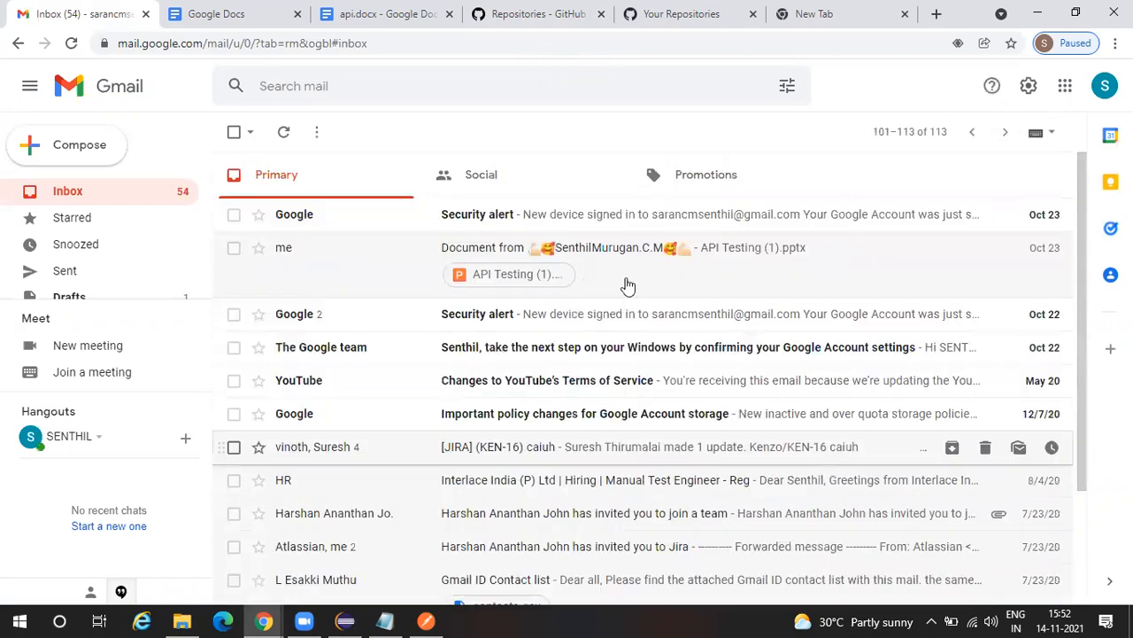
left_click(627, 283)
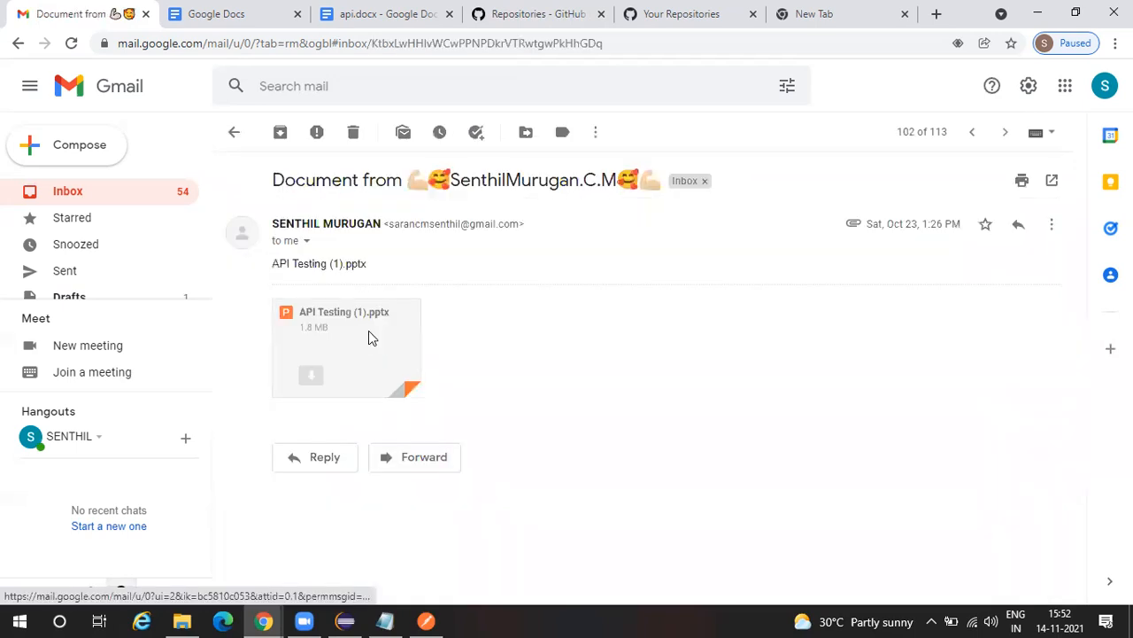
left_click(299, 331)
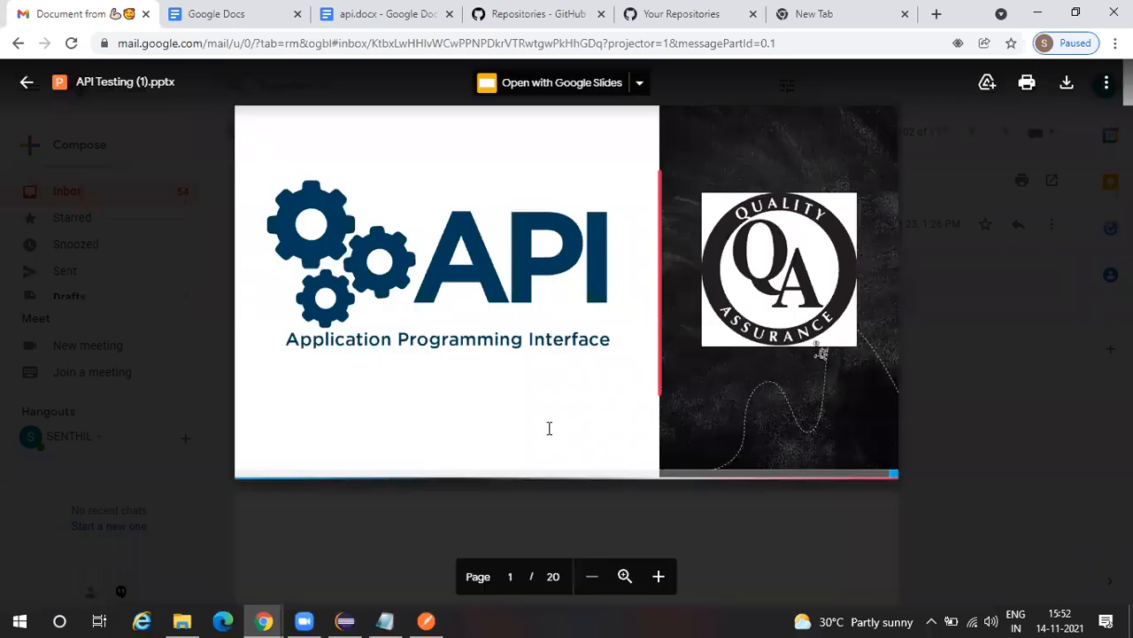
Step: Browse the API Testing presentation to find the client-server diagram slide with MakeMyTrip and SpiceJet
scroll(549, 429, "down", 8)
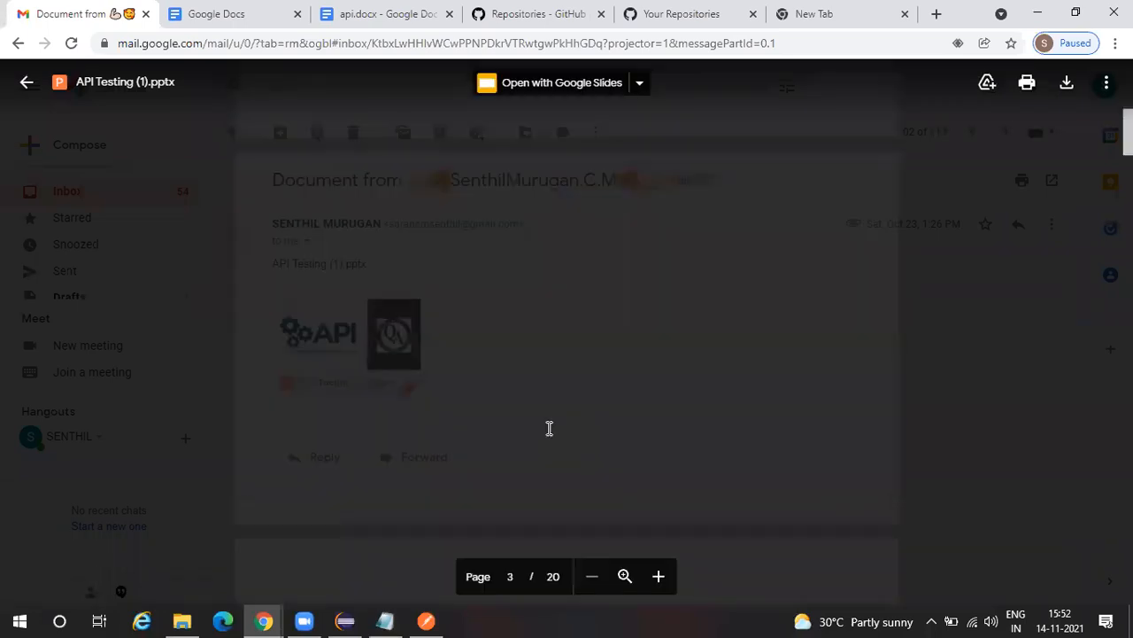
scroll(549, 429, "down", 5)
scroll(549, 429, "down", 5)
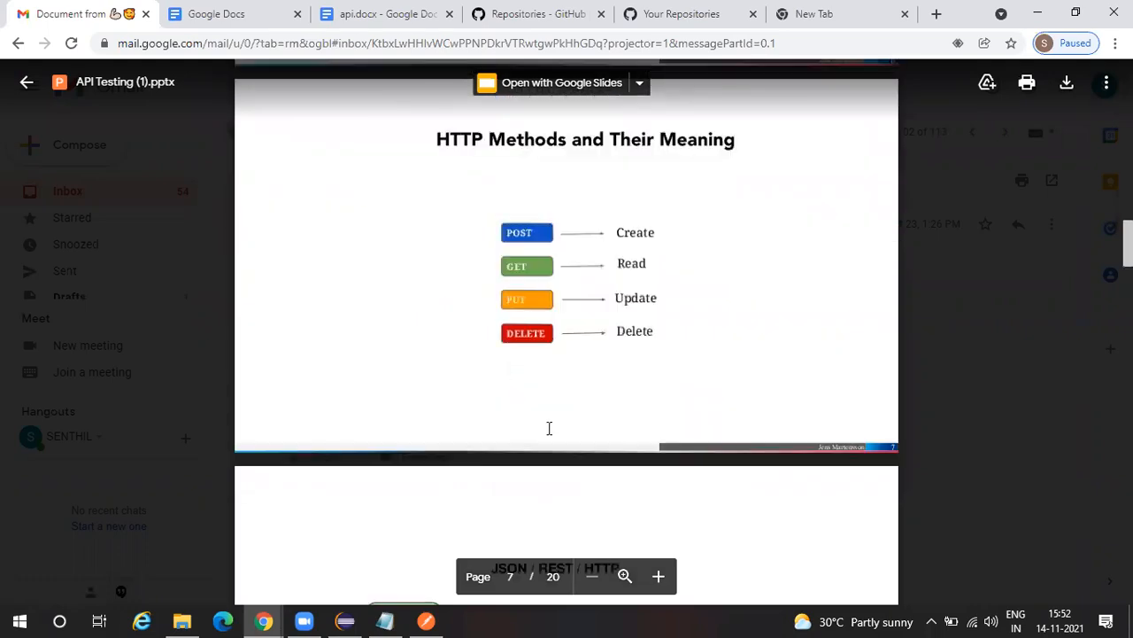
scroll(549, 428, "down", 8)
scroll(549, 429, "up", 6)
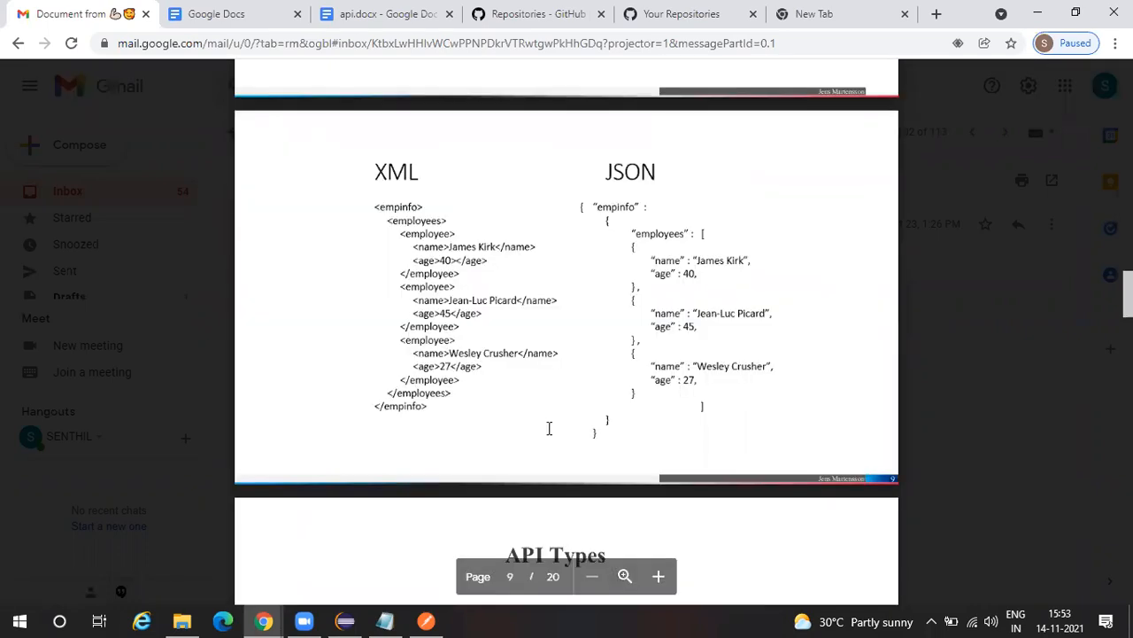
scroll(549, 429, "up", 10)
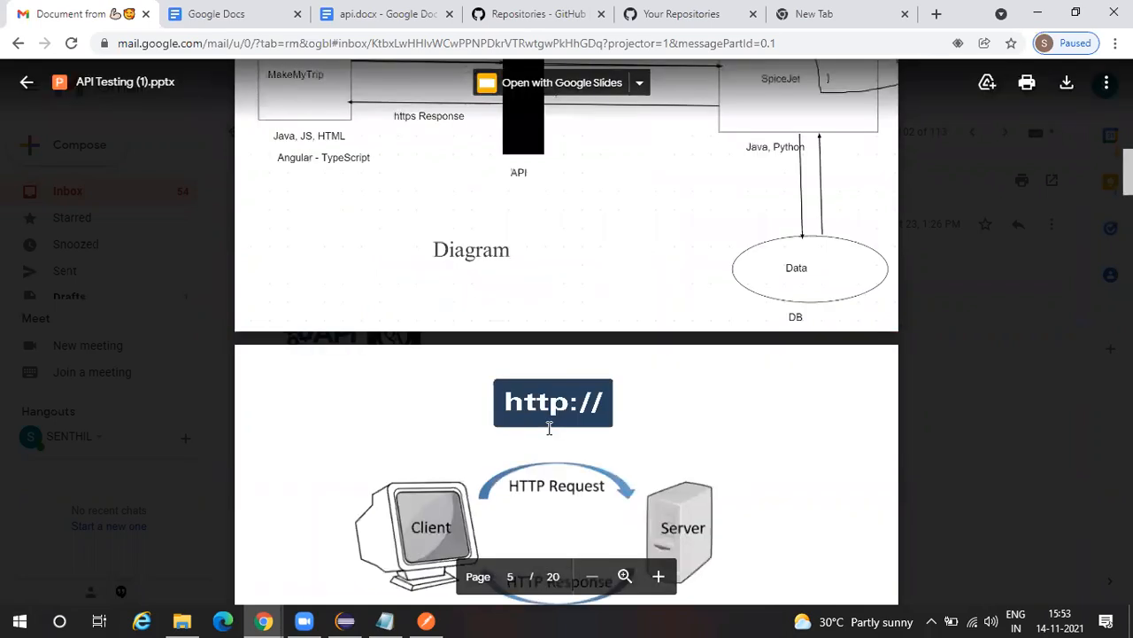
scroll(237, 379, "up", 3)
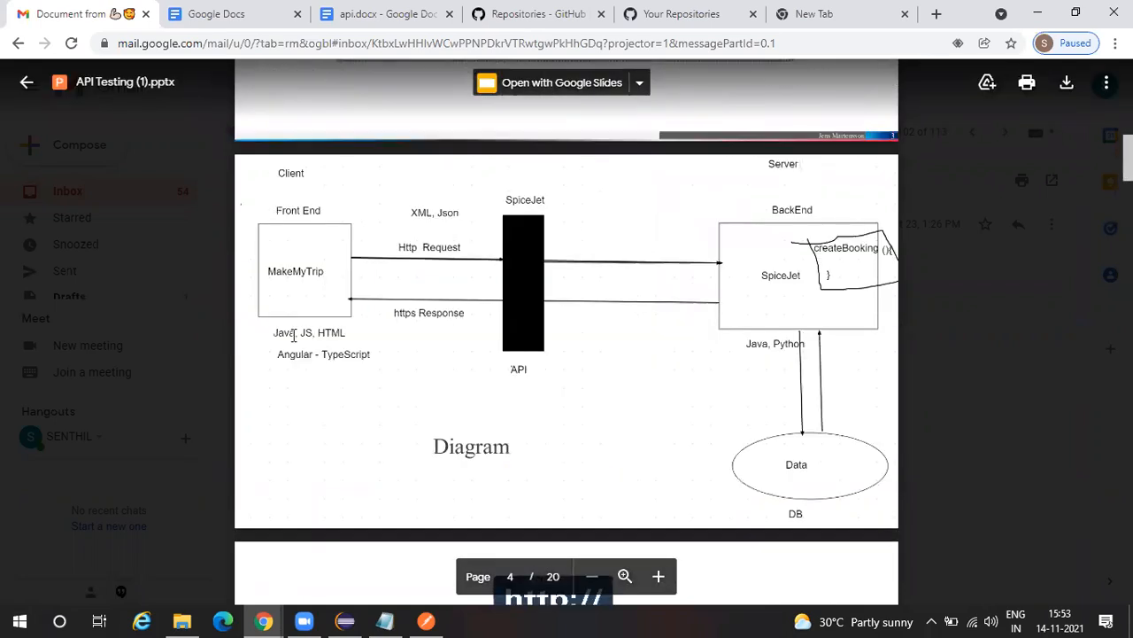
scroll(354, 286, "up", 1)
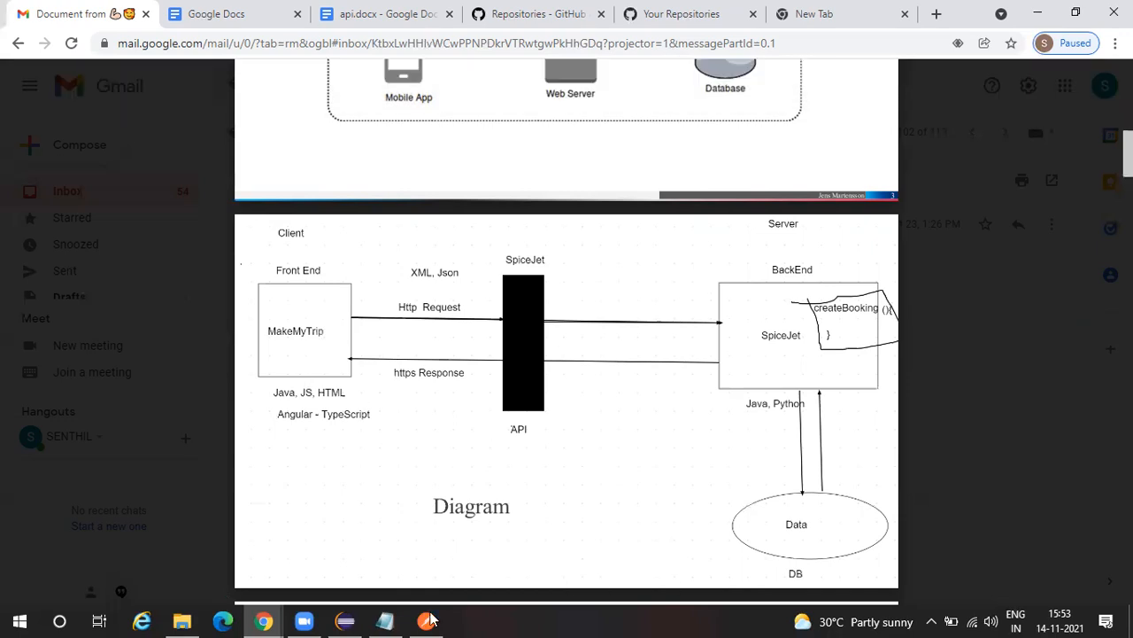
Step: Return to Postman and highlight the PUT request's body, URL and response to relate them to the request-response diagram
left_click(427, 621)
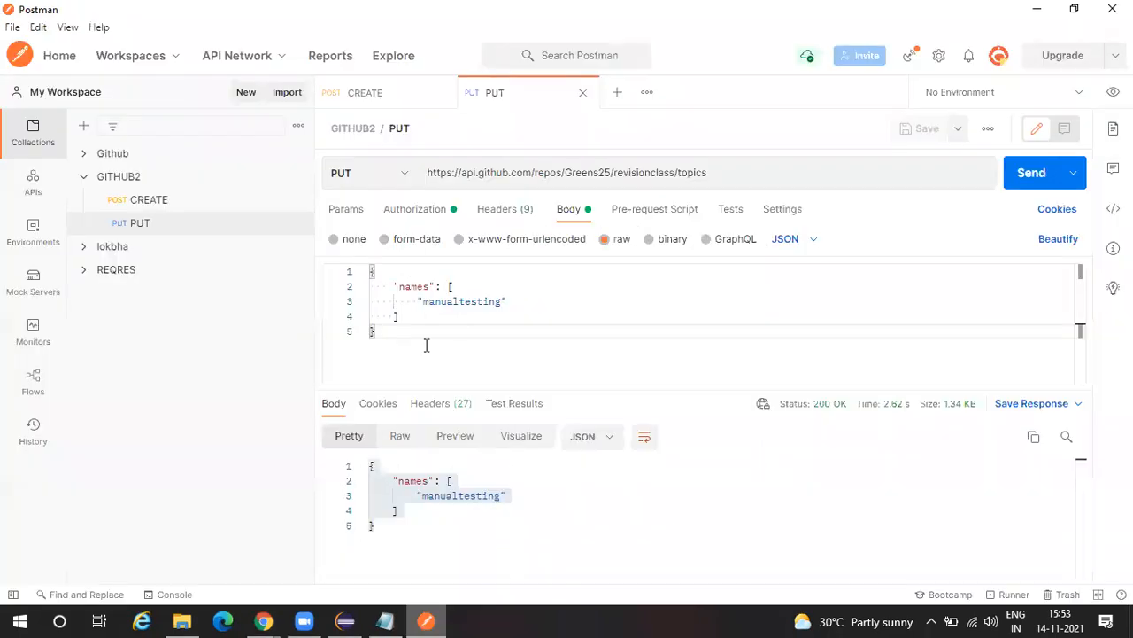
key("ctrl+a")
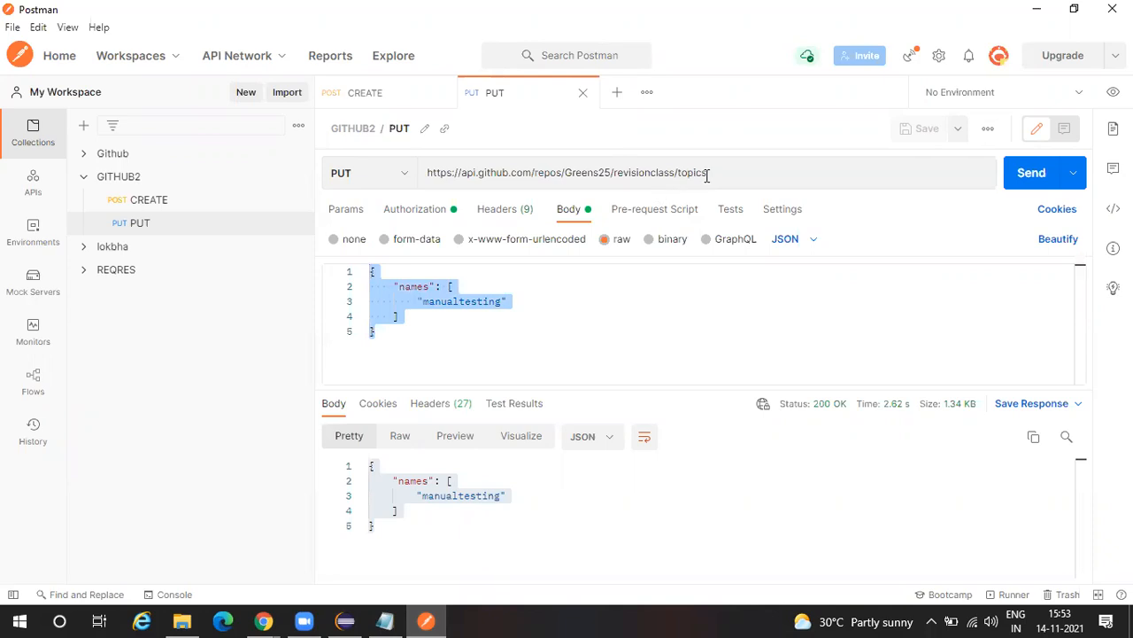
left_click_drag(706, 173, 421, 175)
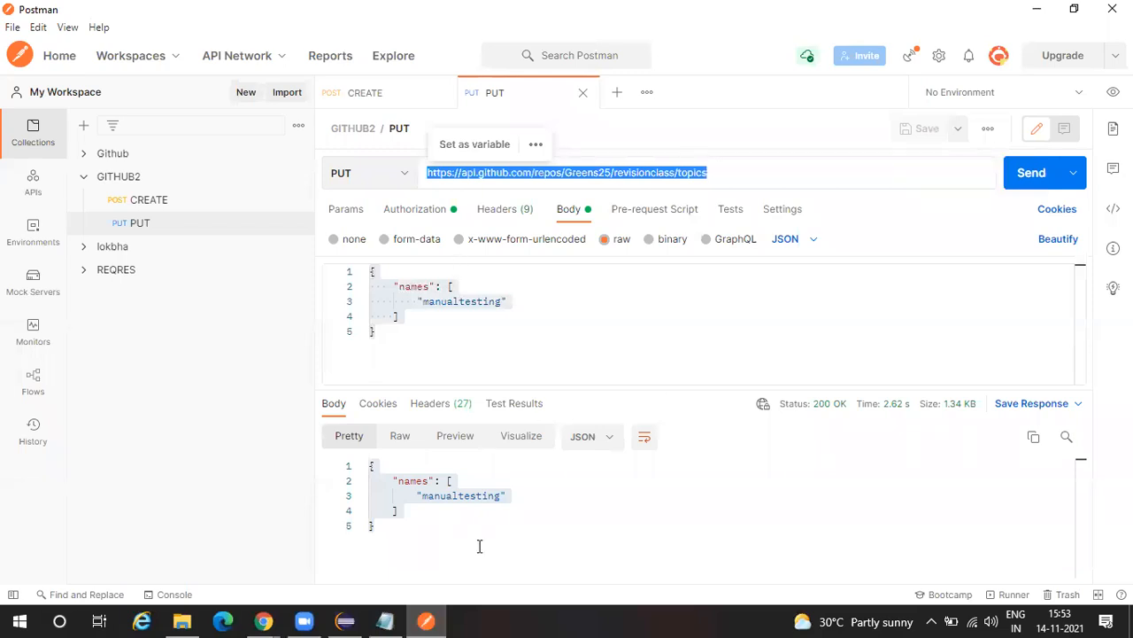
left_click(397, 510)
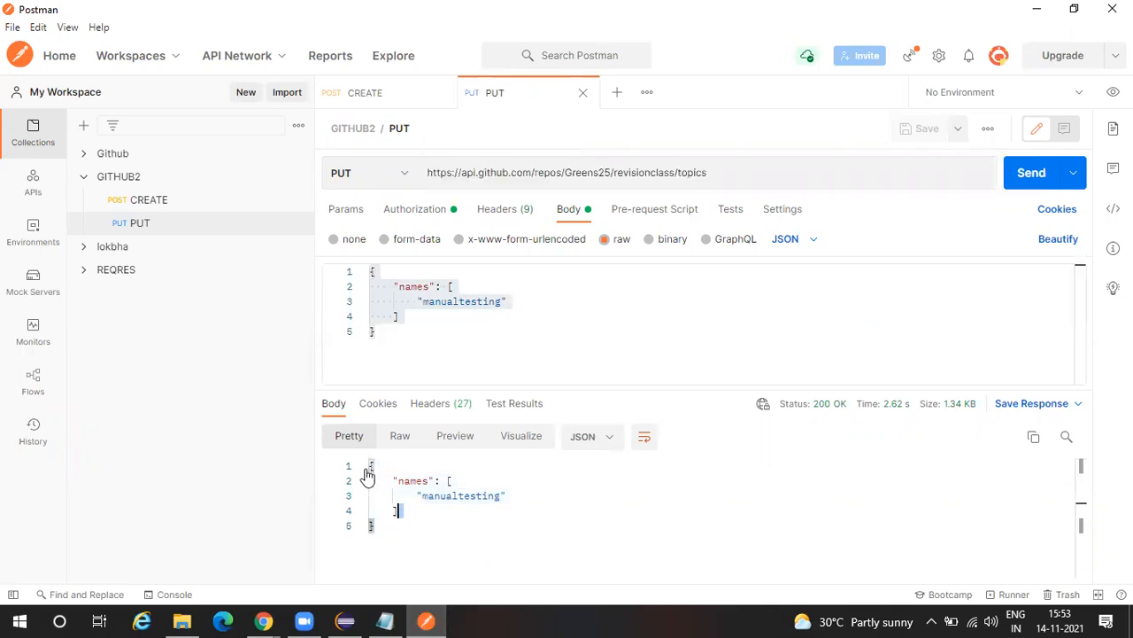
key("ctrl+a")
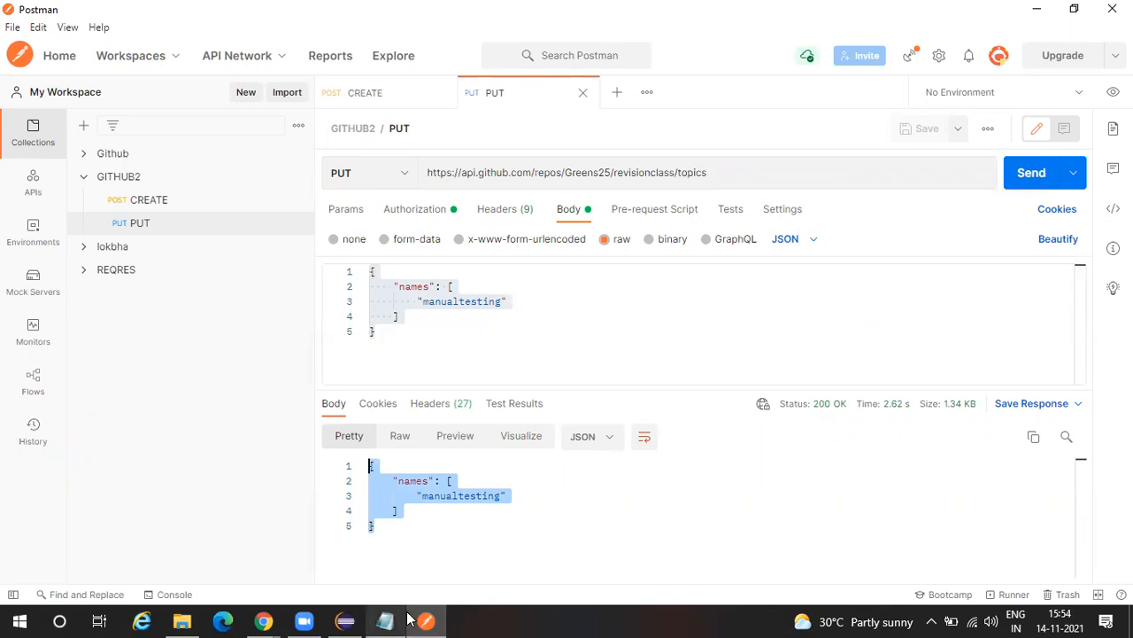
key("alt+Tab")
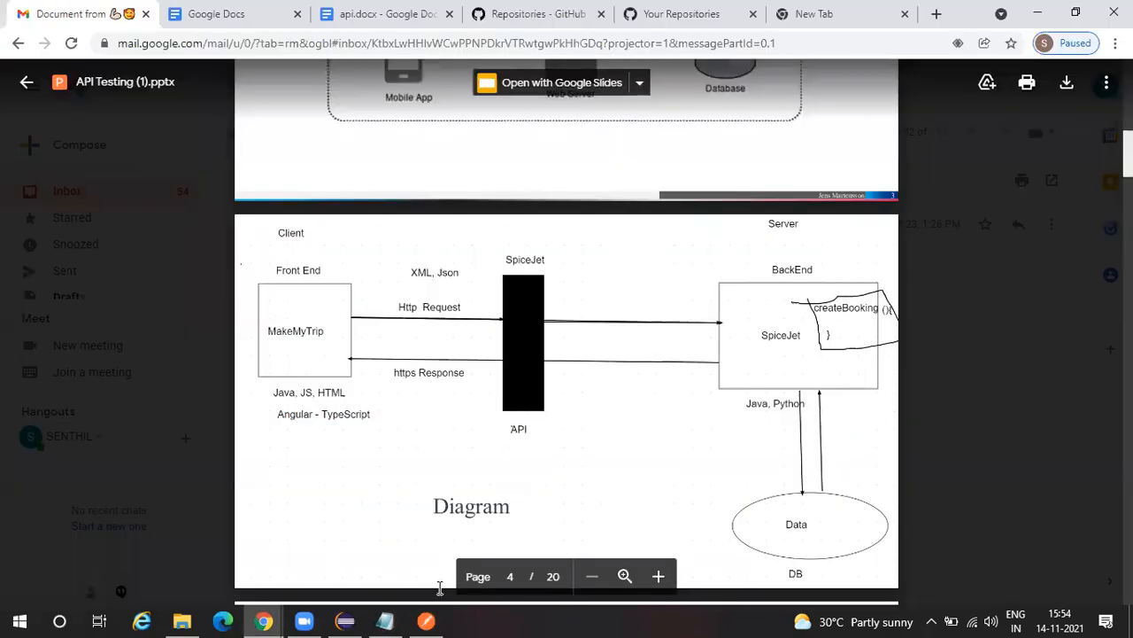
left_click(426, 620)
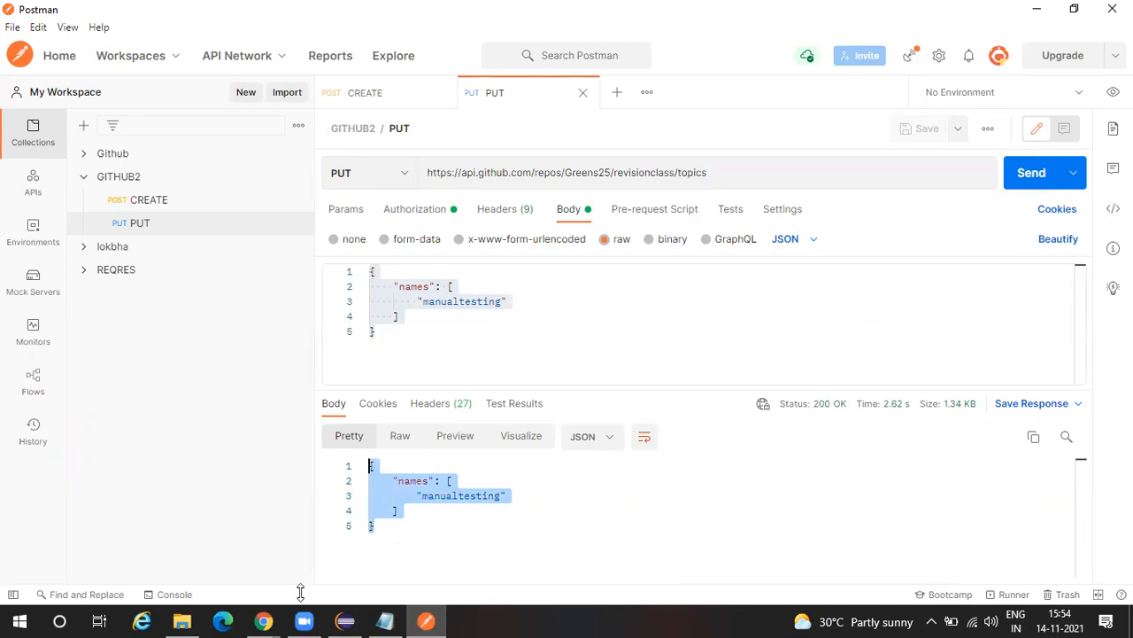
Step: Switch to the GitHub repositories page in Chrome and reload it to check the topic on revisionclass
left_click(265, 620)
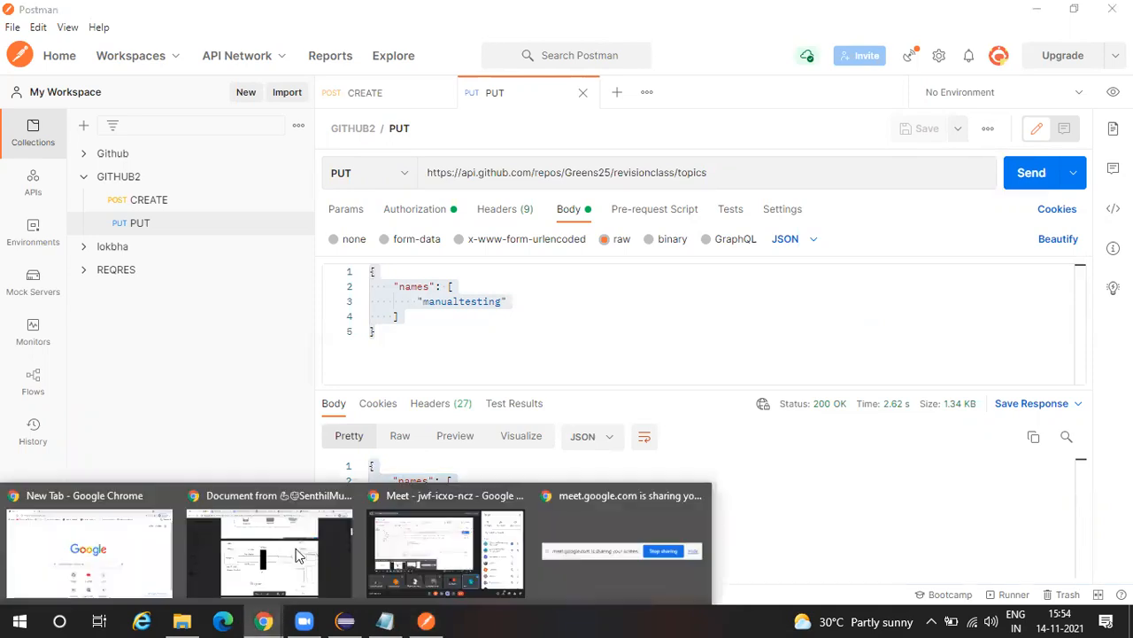
left_click(298, 549)
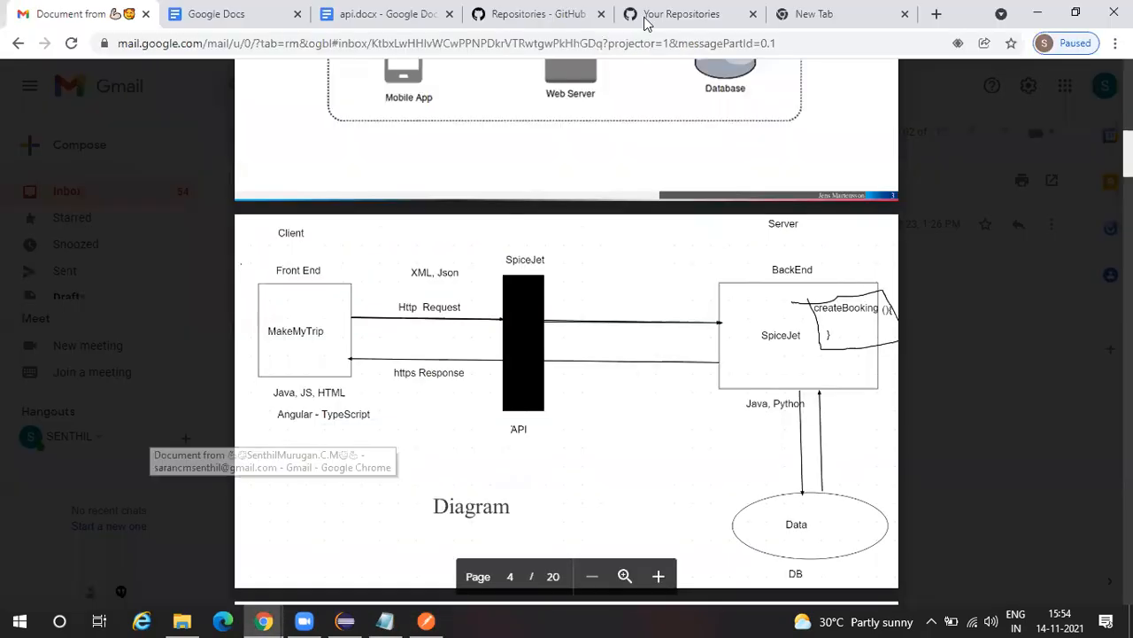
key("ctrl+5")
left_click(556, 249)
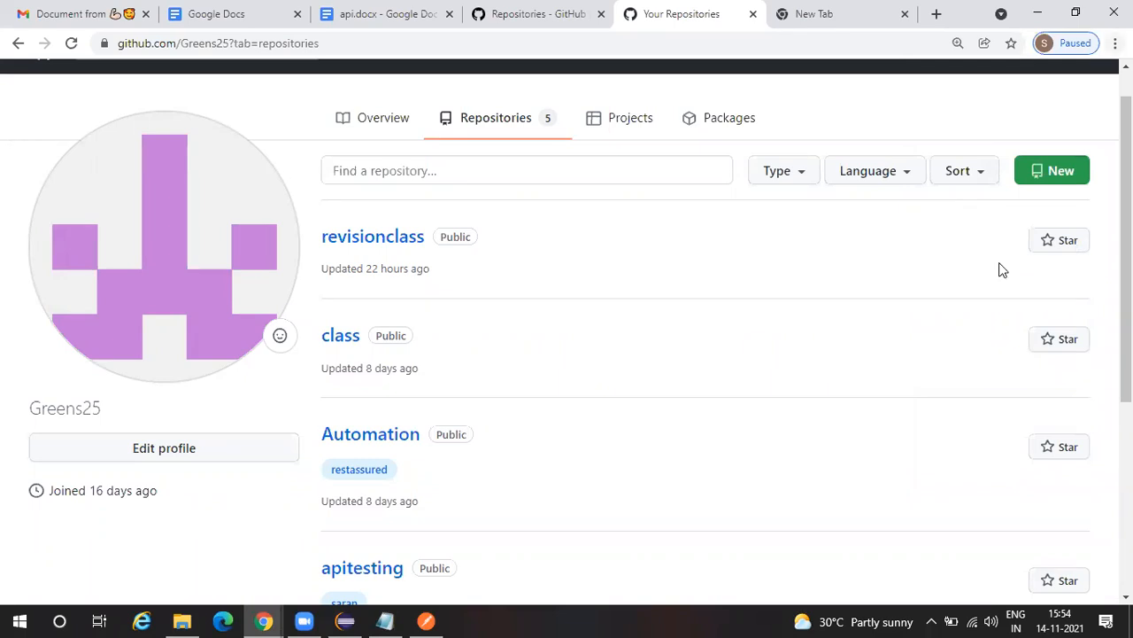
left_click(1116, 42)
left_click(723, 345)
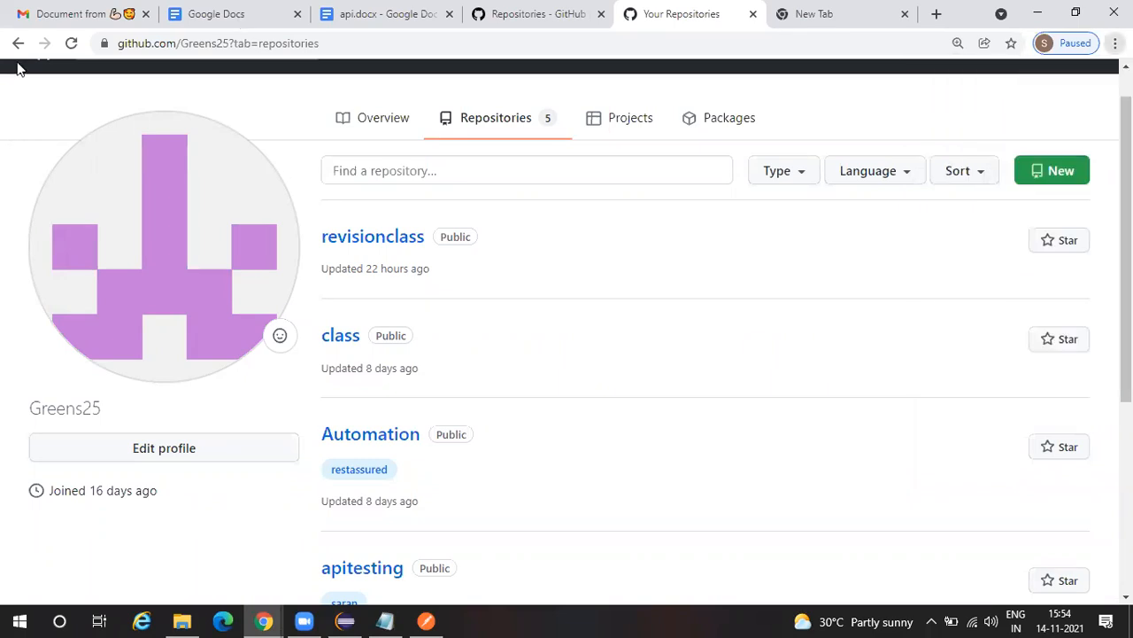
left_click(72, 43)
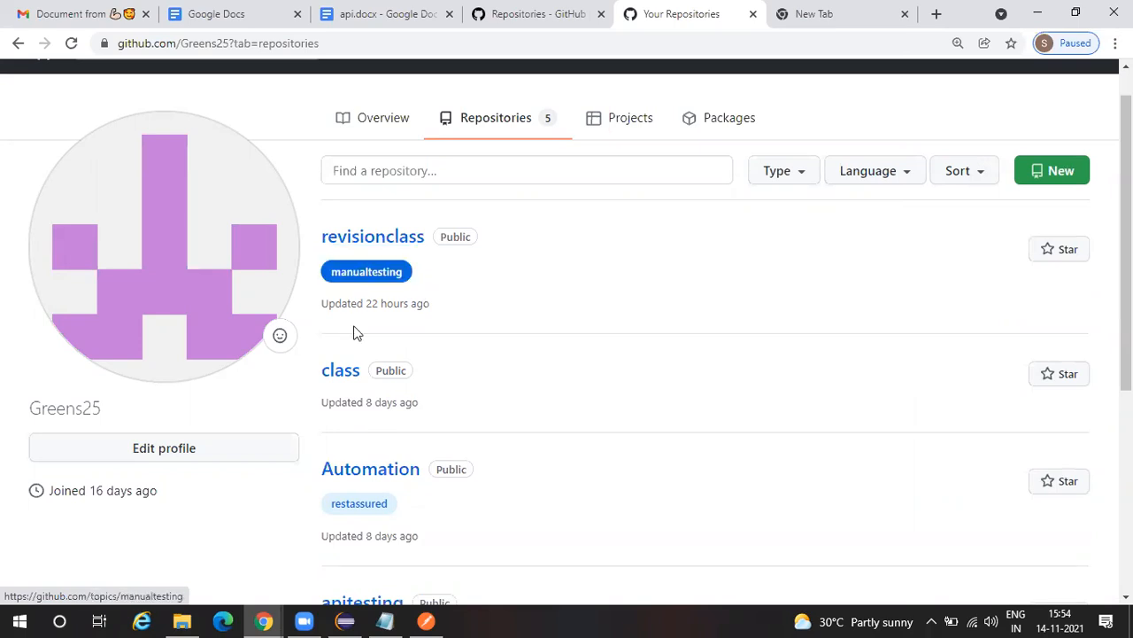
Step: Highlight the manualtesting topic in Postman's request body and return to the GitHub repositories page to compare it
left_click(426, 619)
left_click(501, 331)
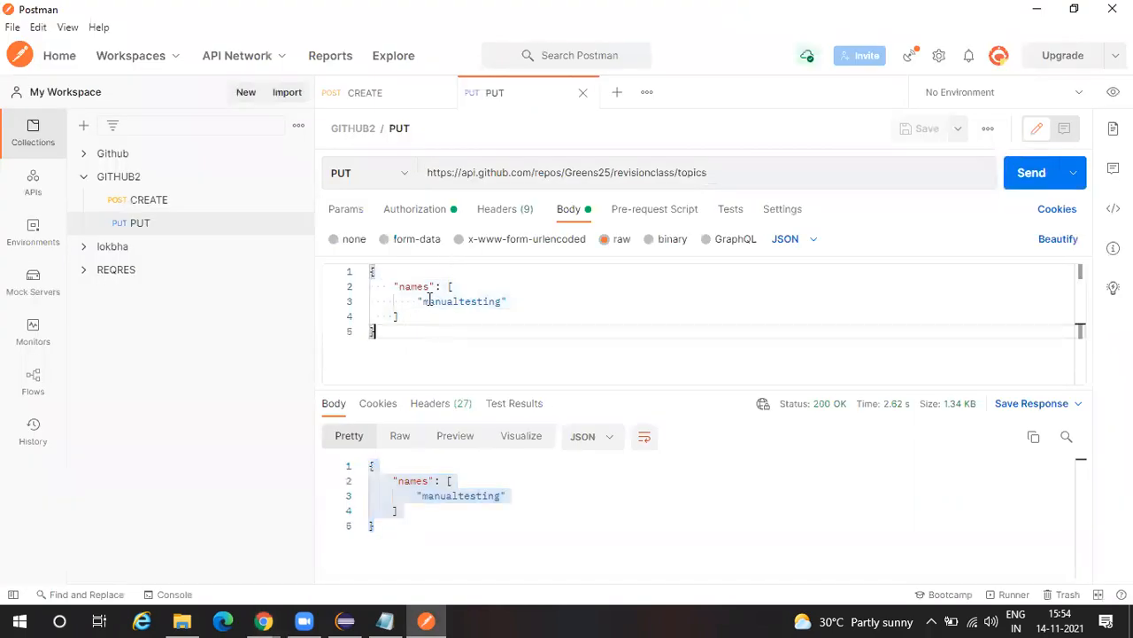
double_click(503, 302)
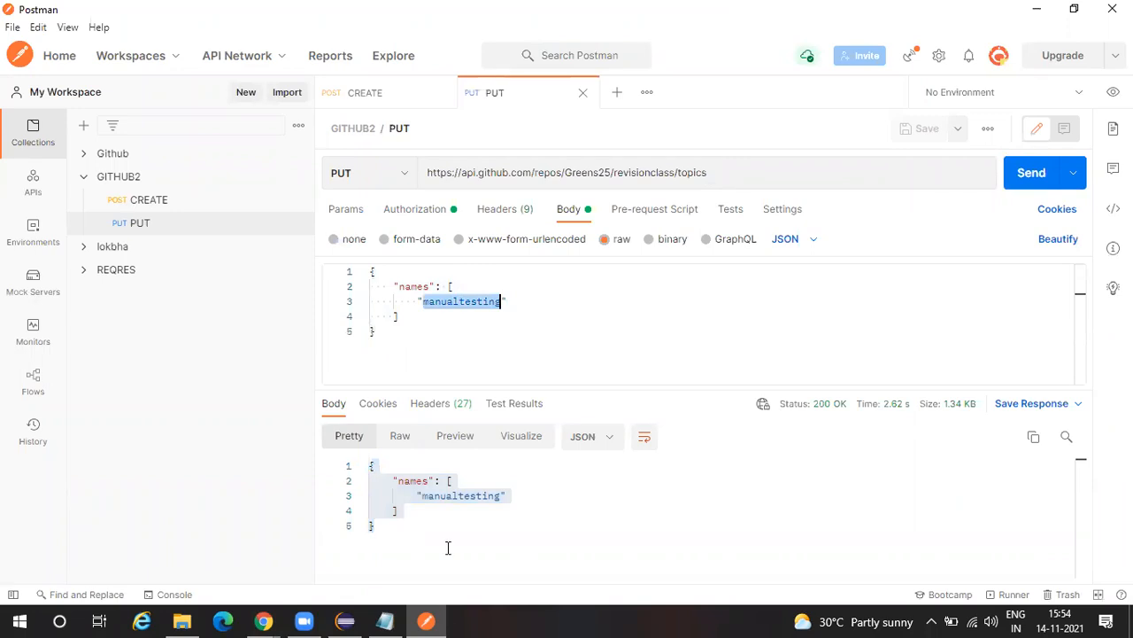
left_click(441, 614)
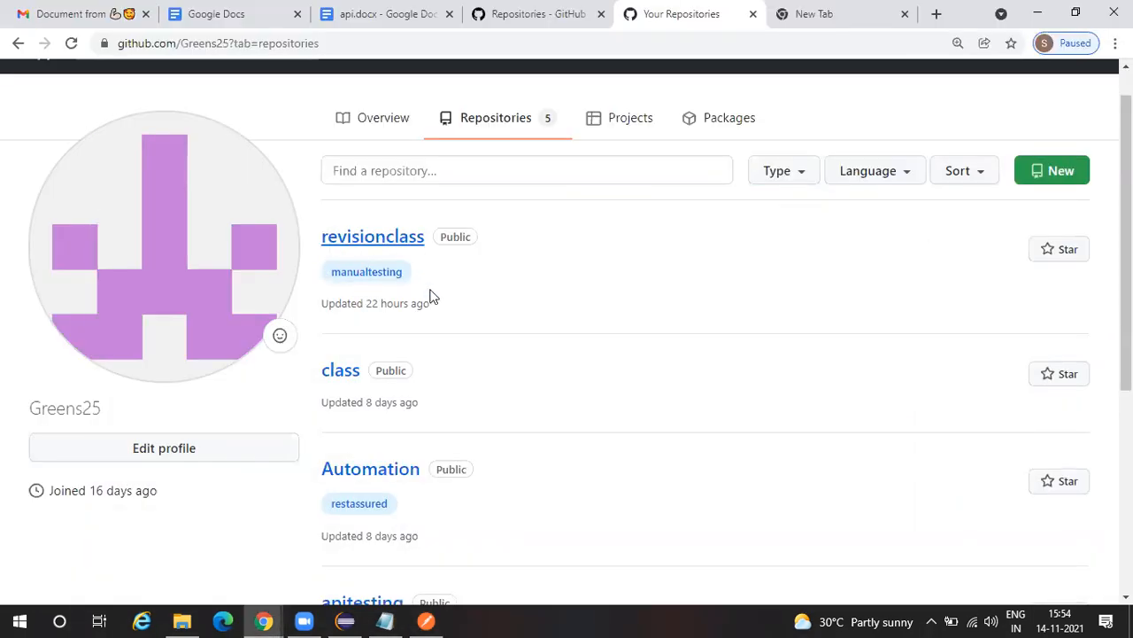
Step: Return to Postman and add a request named GET to the GITHUB2 collection
key("alt+Tab")
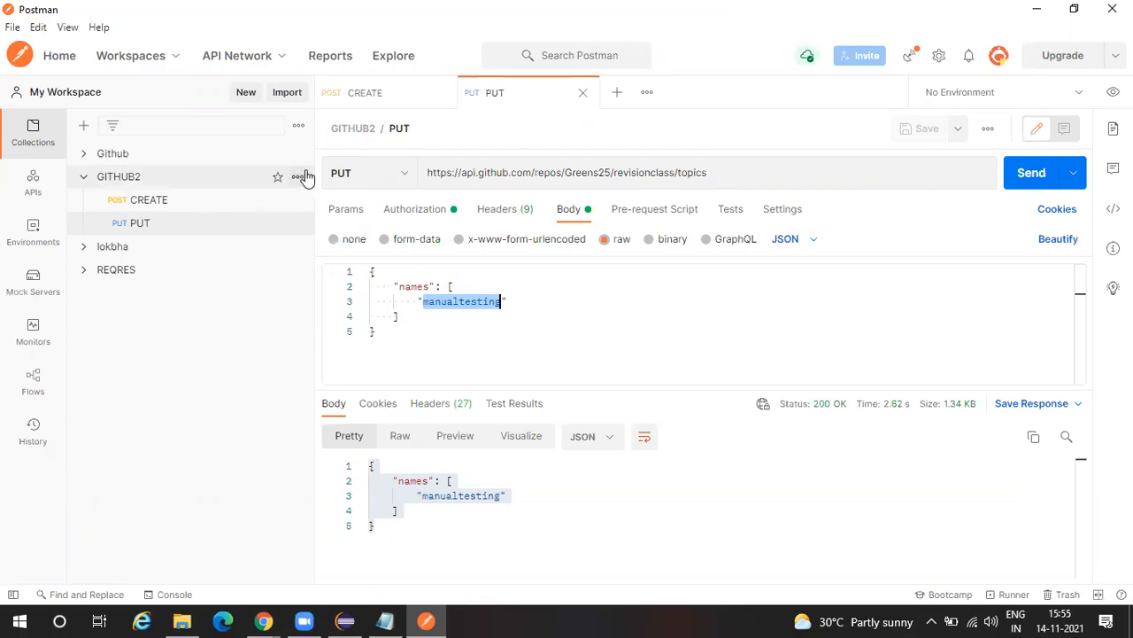
left_click(298, 177)
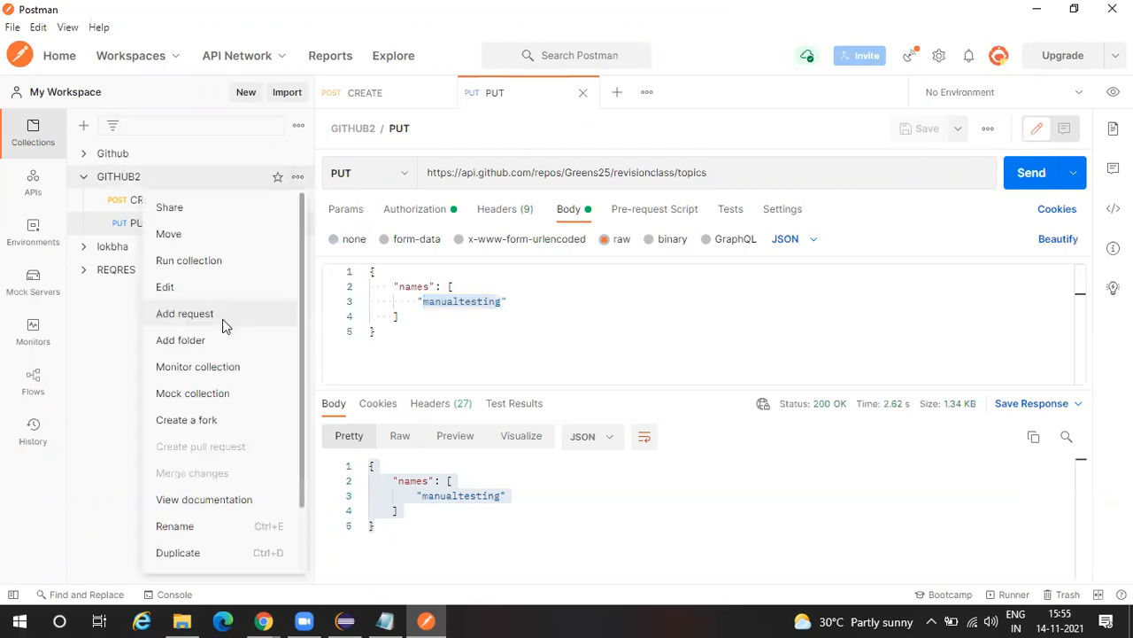
left_click(222, 321)
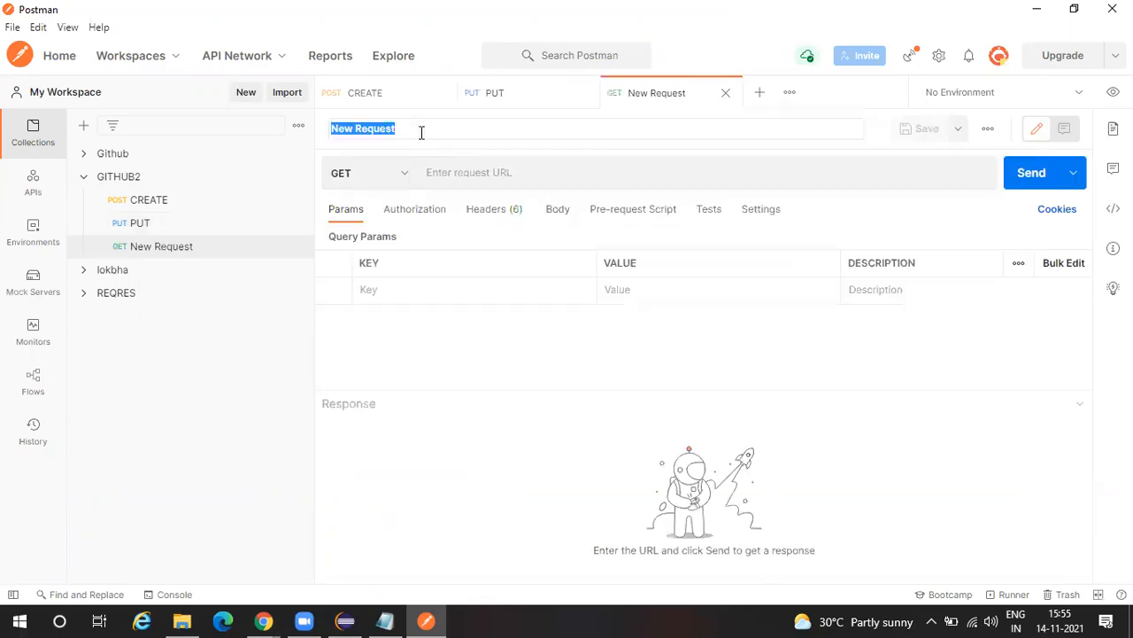
key("Caps_Lock")
type("GET")
key("Return")
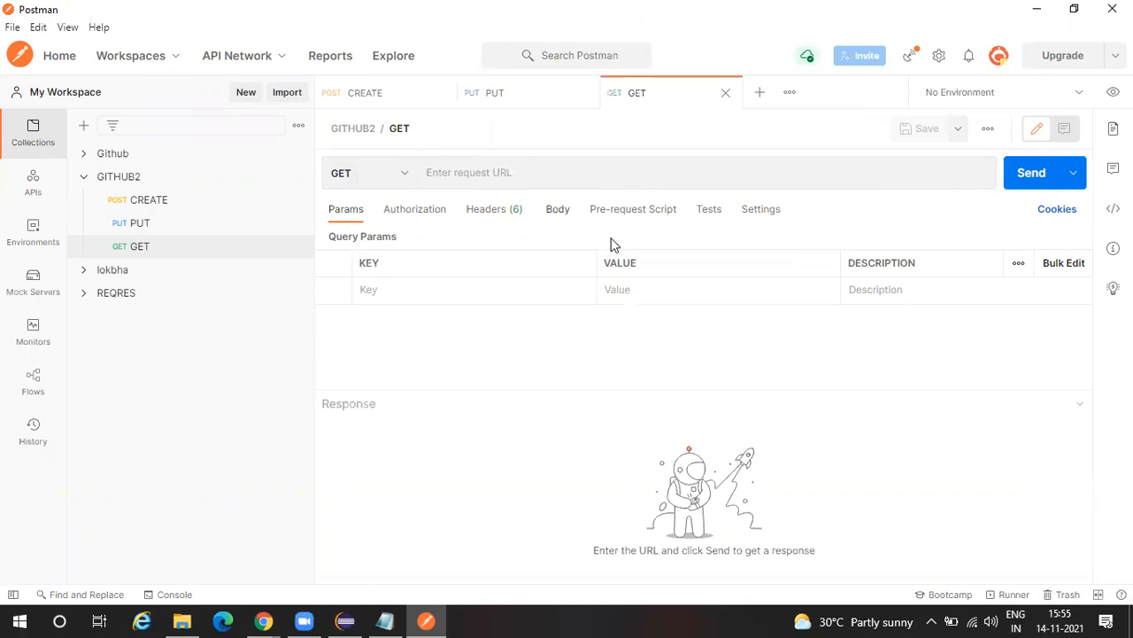
Step: Set the GET request's body to raw with the JSON format
left_click(558, 209)
left_click(611, 239)
left_click(794, 240)
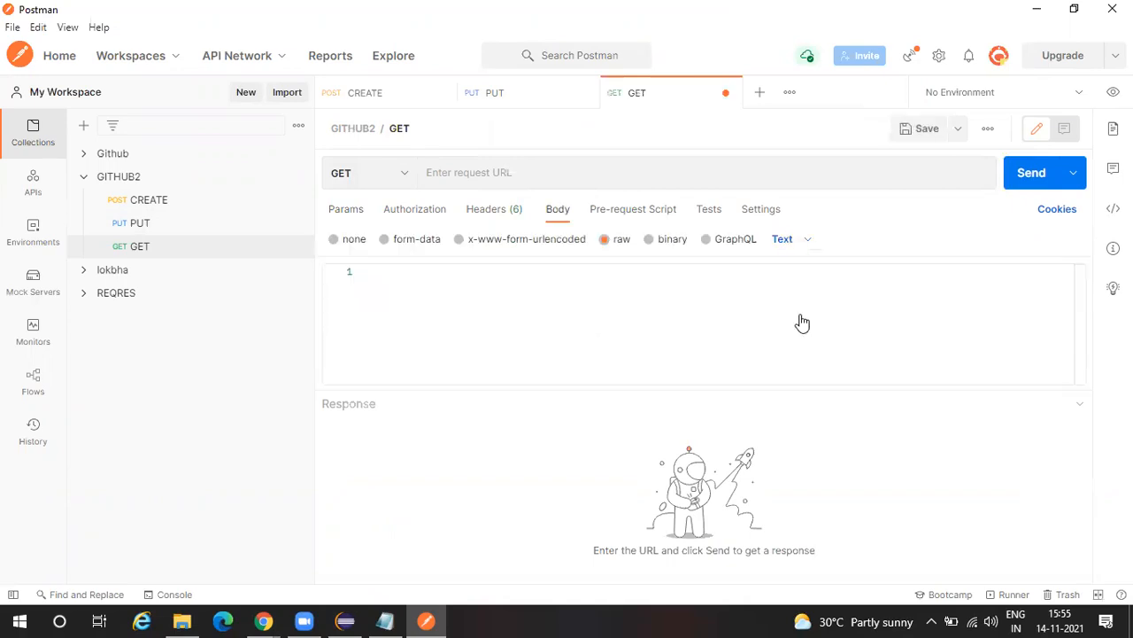
left_click(800, 318)
Step: Compare the PUT request's JSON body with the empty body of the GET request
left_click(508, 102)
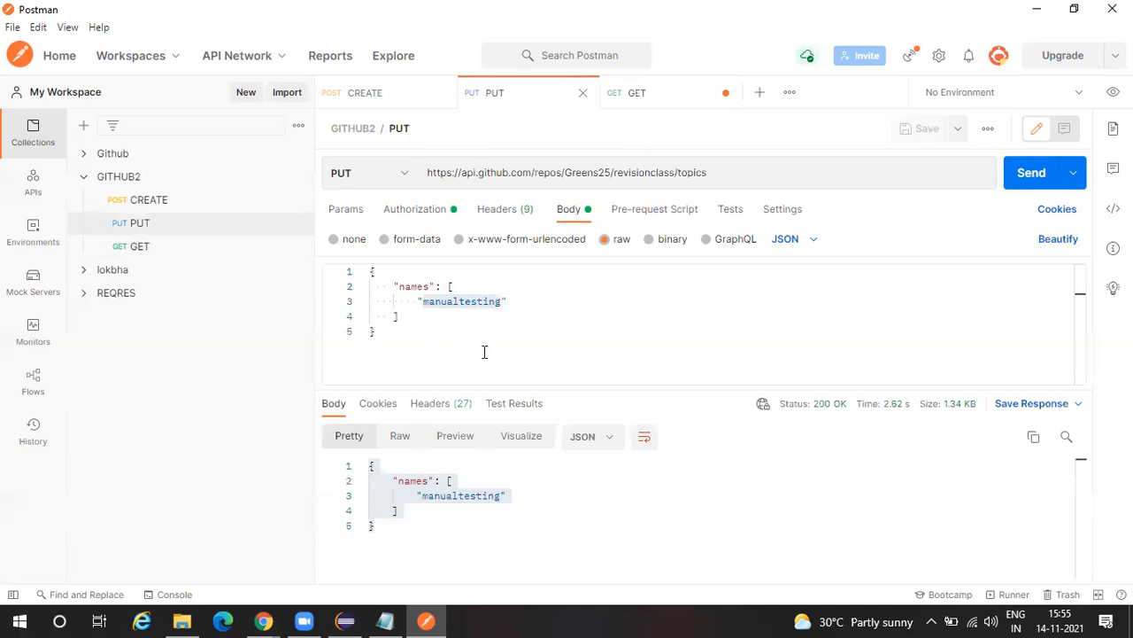
left_click(664, 95)
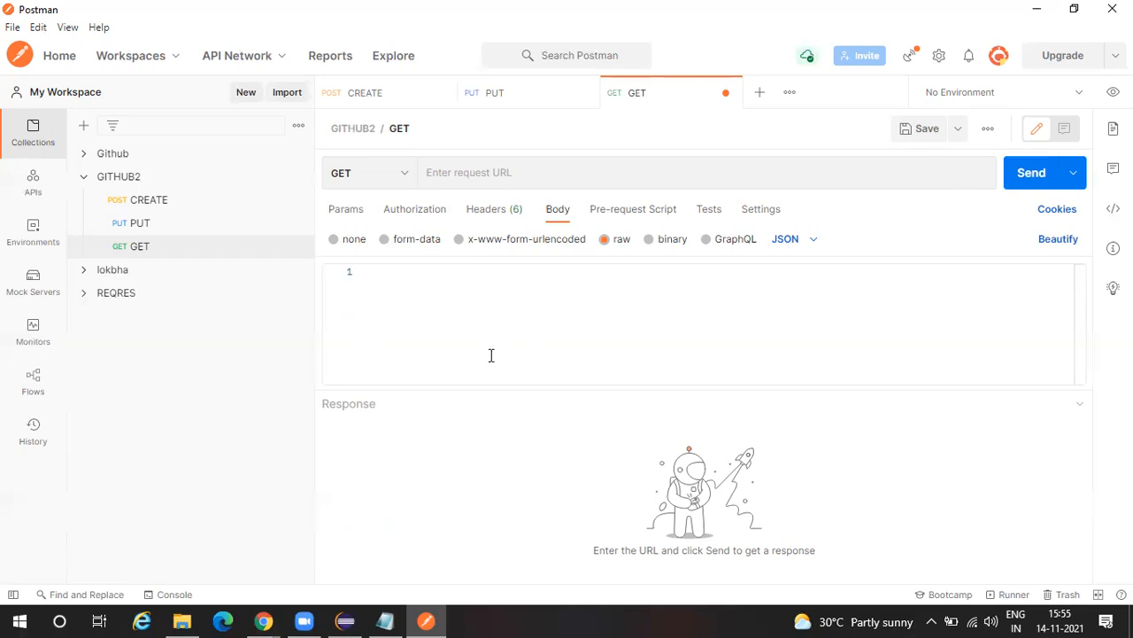
left_click(526, 99)
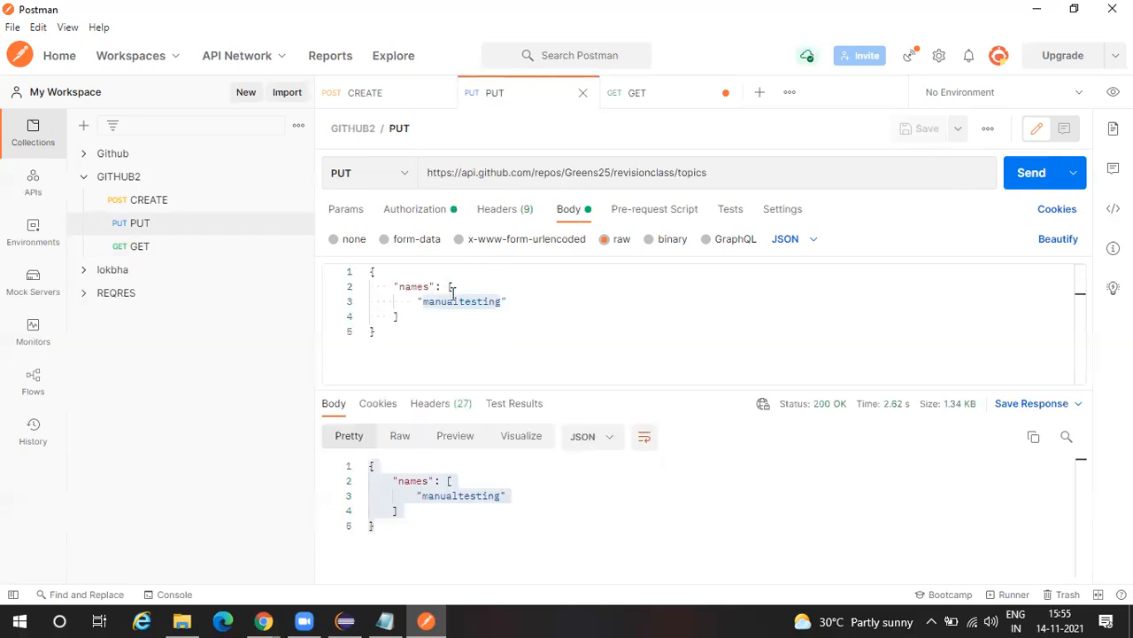
left_click(632, 99)
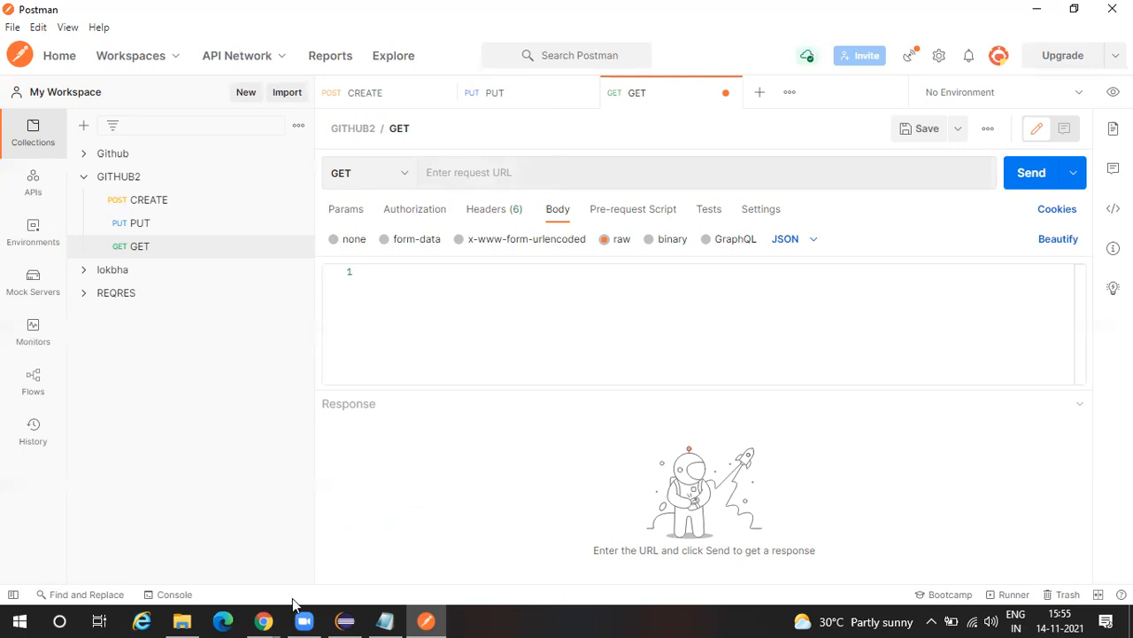
Step: Switch to the GitHub Docs repositories reference in Chrome and open the Get a repository section
left_click(264, 619)
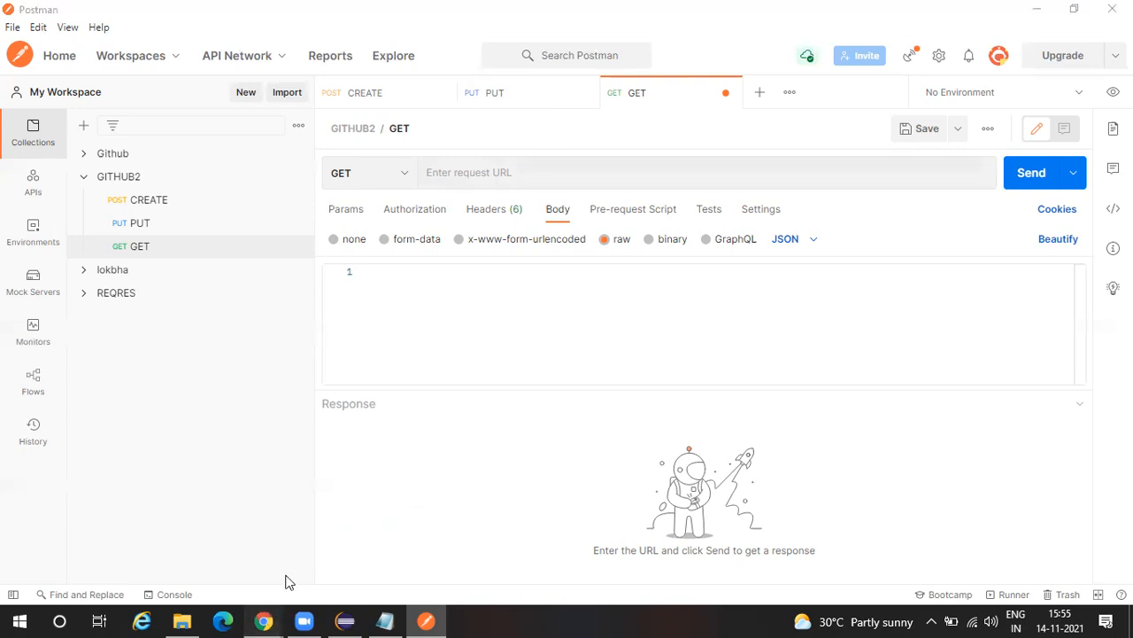
left_click(550, 12)
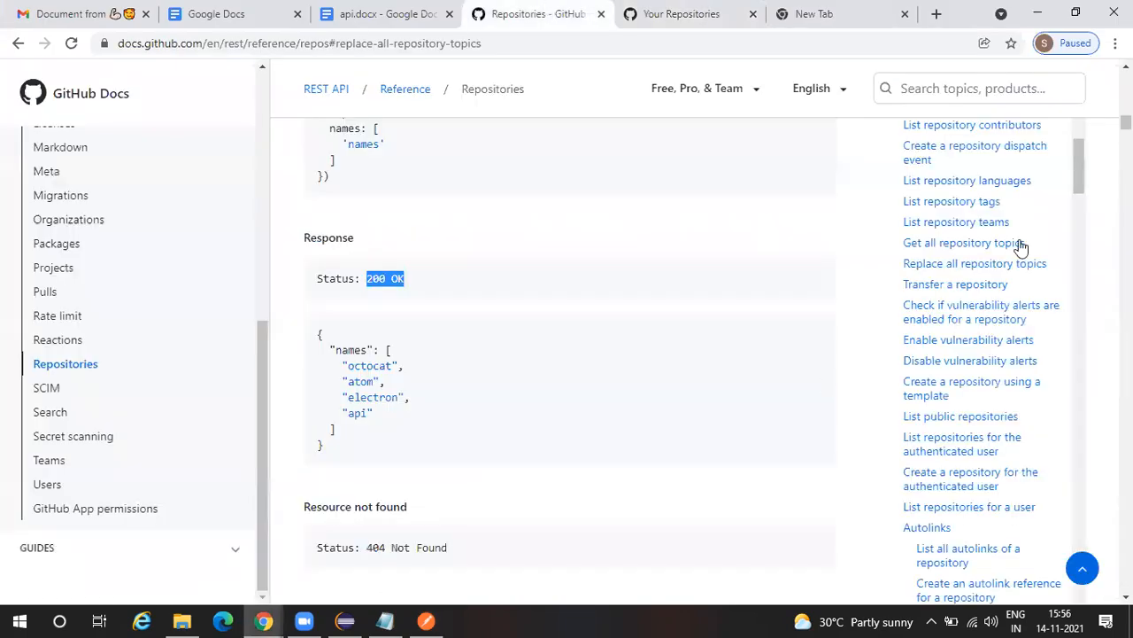
scroll(1021, 245, "down", 1)
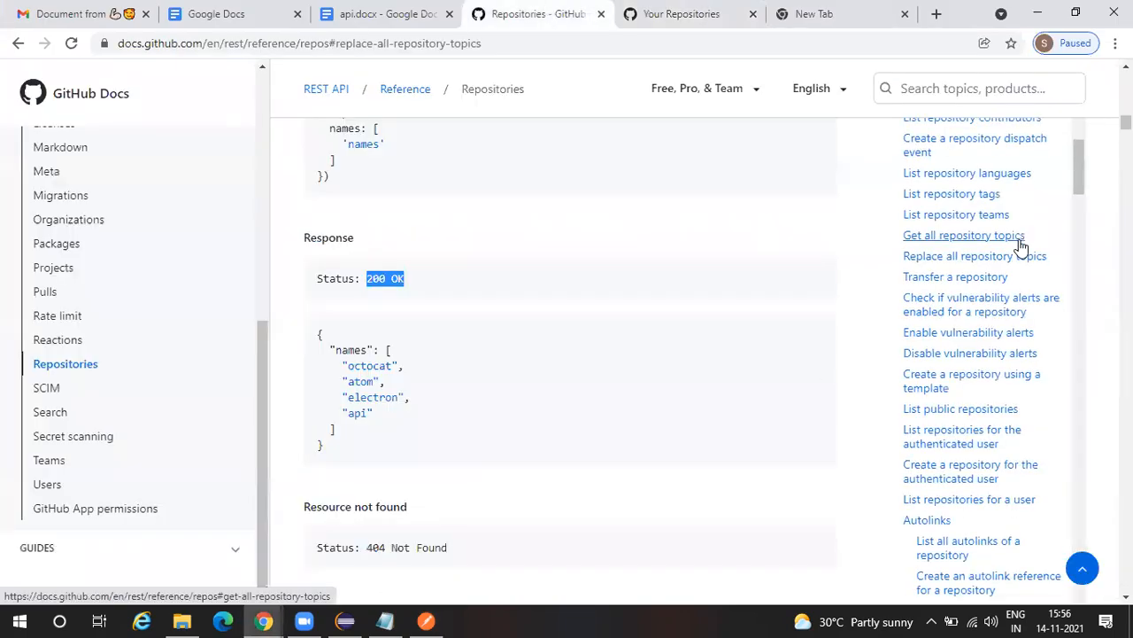
scroll(969, 214, "up", 3)
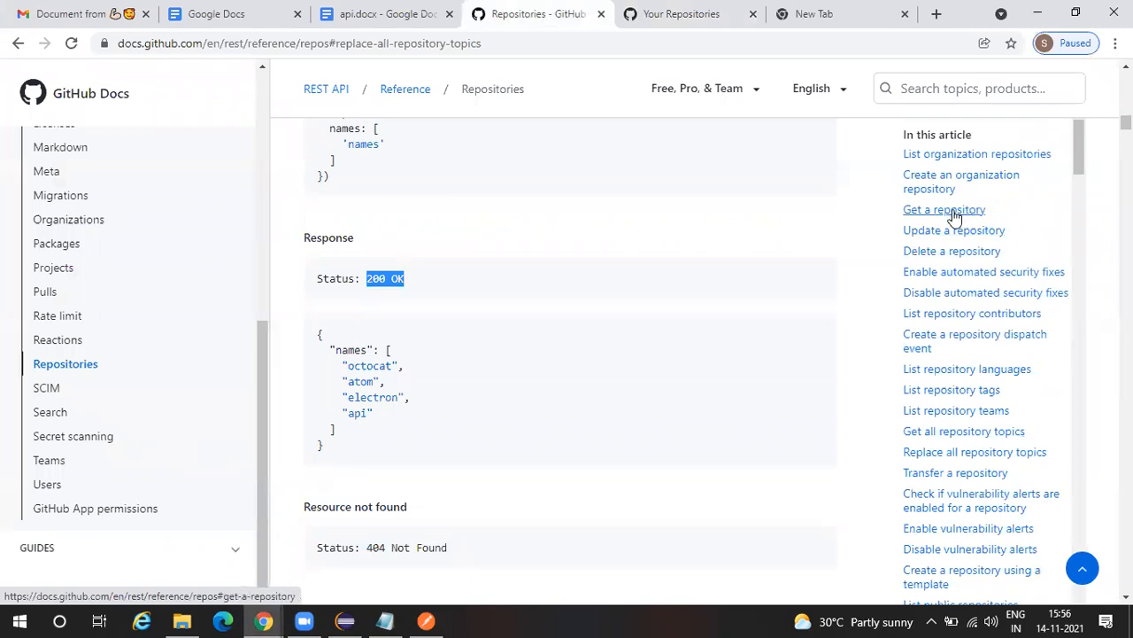
left_click(955, 212)
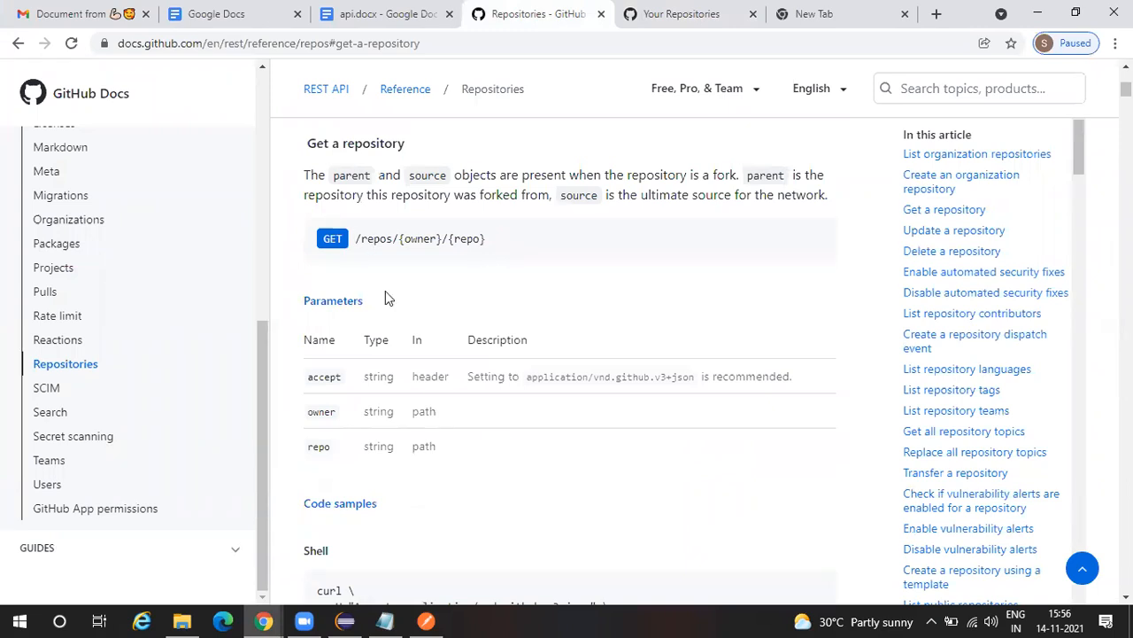
scroll(386, 293, "down", 4)
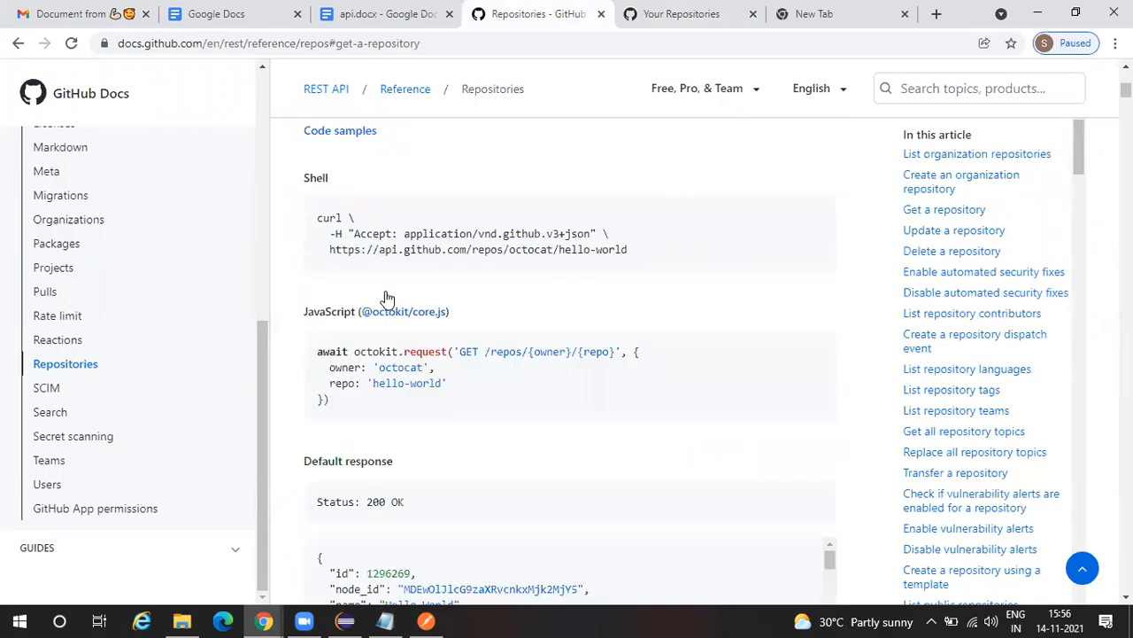
scroll(387, 299, "down", 1)
scroll(387, 298, "up", 1)
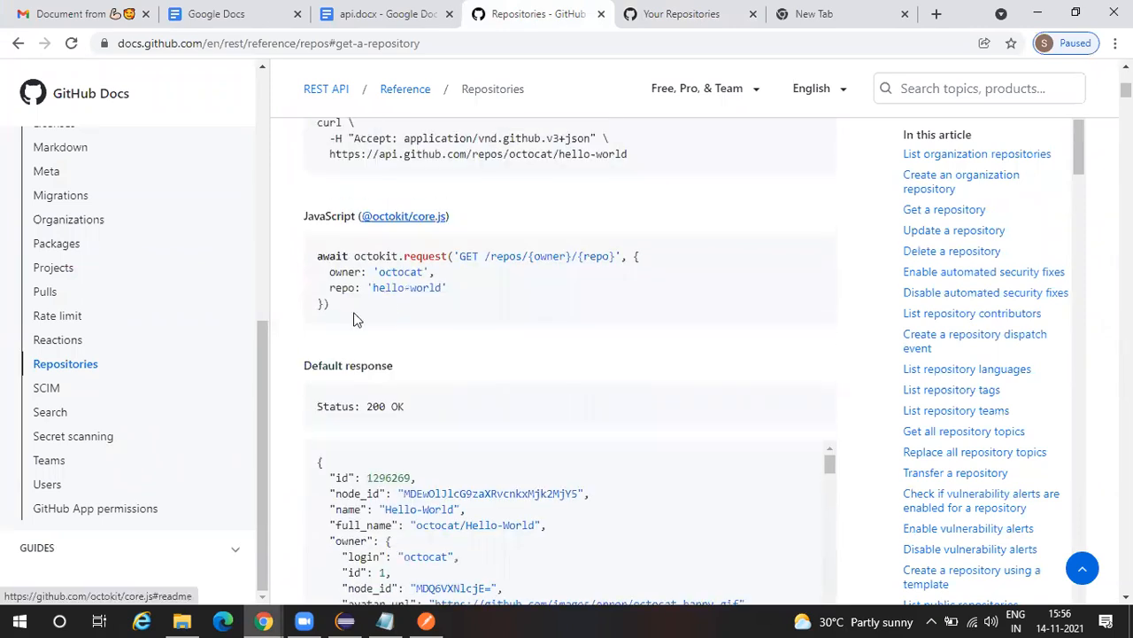
scroll(341, 278, "up", 1)
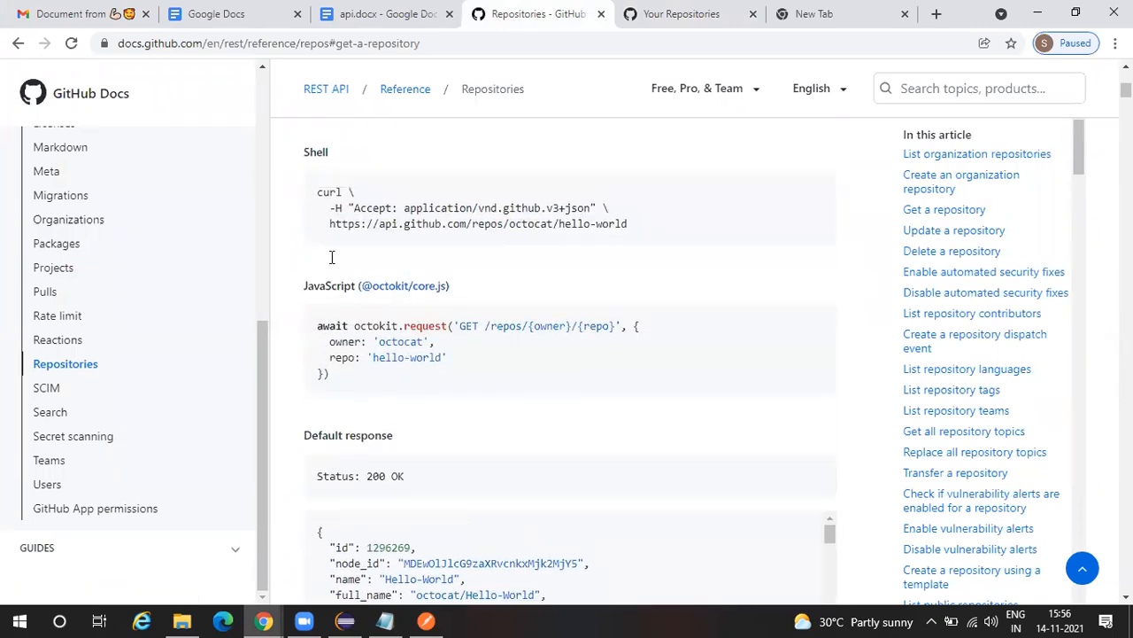
scroll(331, 257, "up", 1)
left_click_drag(330, 258, 636, 277)
key("ctrl+c")
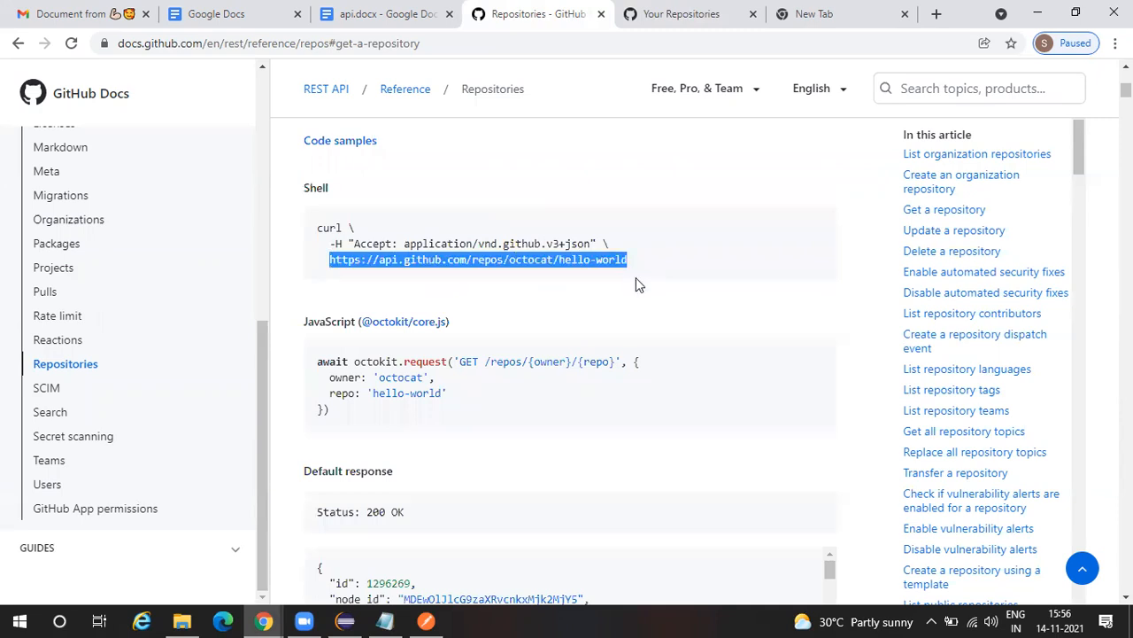
key("alt+Tab")
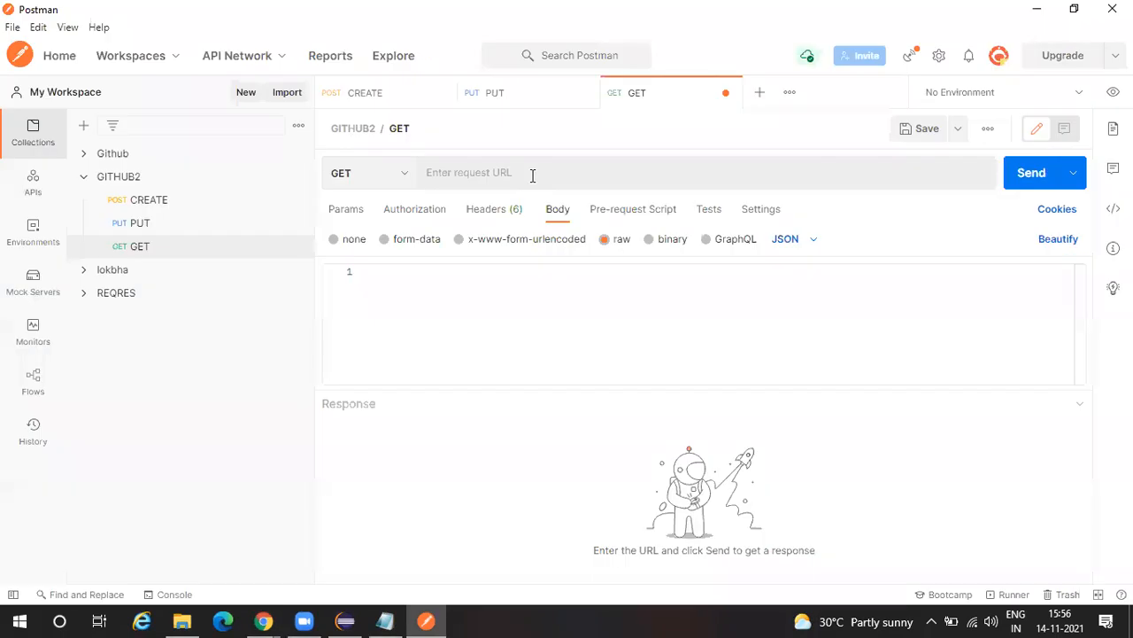
left_click(728, 175)
key("ctrl+v")
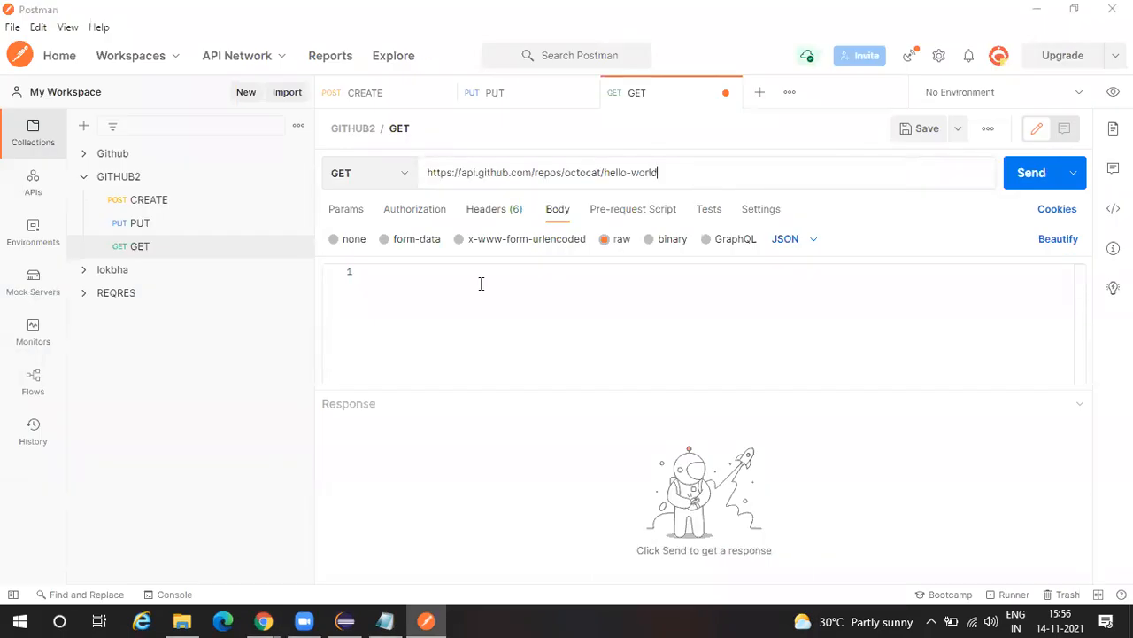
Step: Return to GitHub Docs and highlight the JavaScript sample's endpoint, matching its owner and repo placeholders to their example values
key("alt+Tab")
left_click(467, 364)
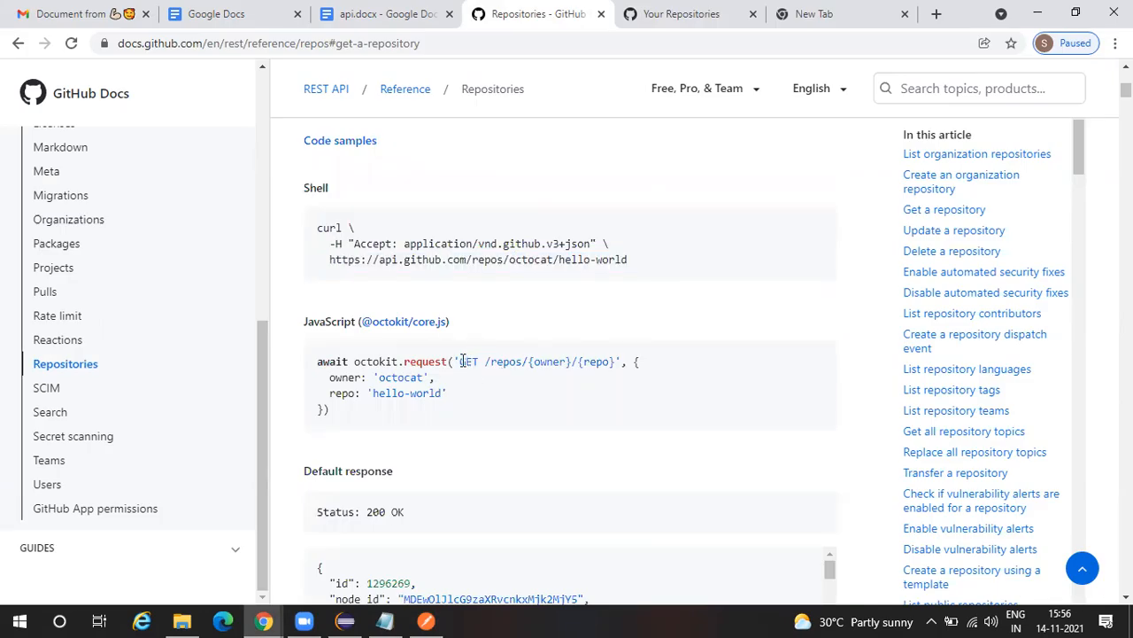
left_click(625, 361, "shift")
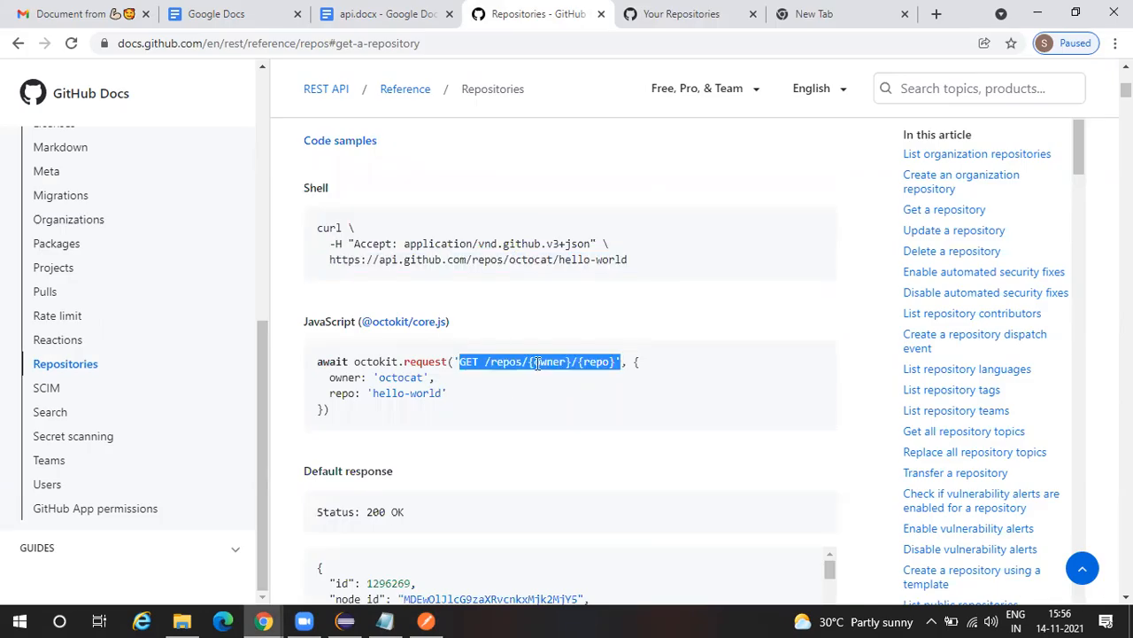
double_click(538, 361)
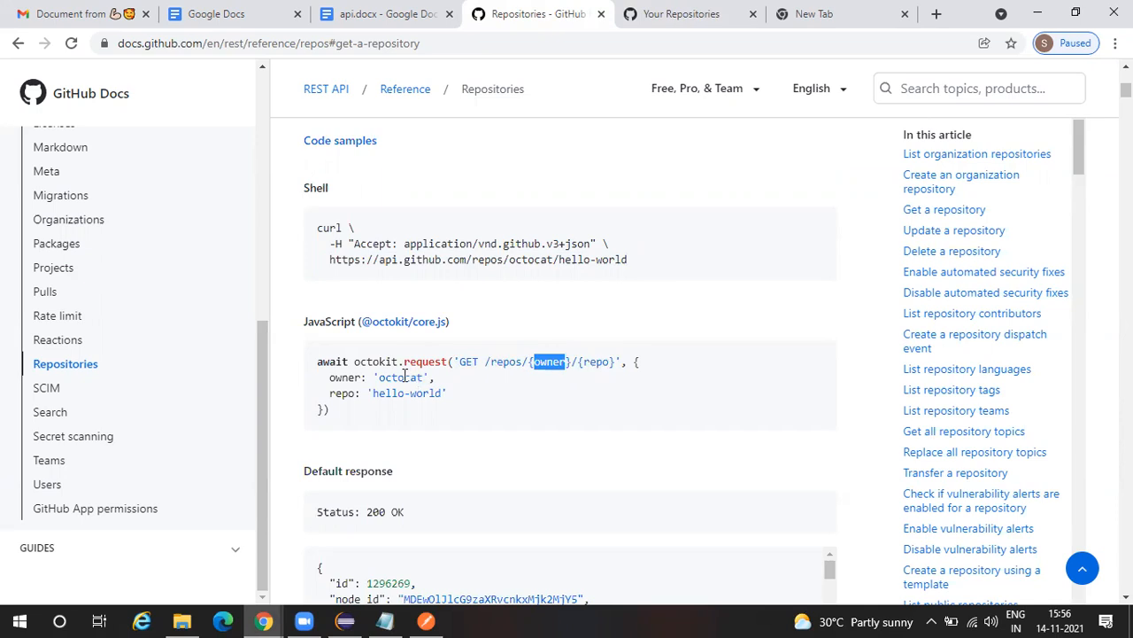
double_click(404, 377)
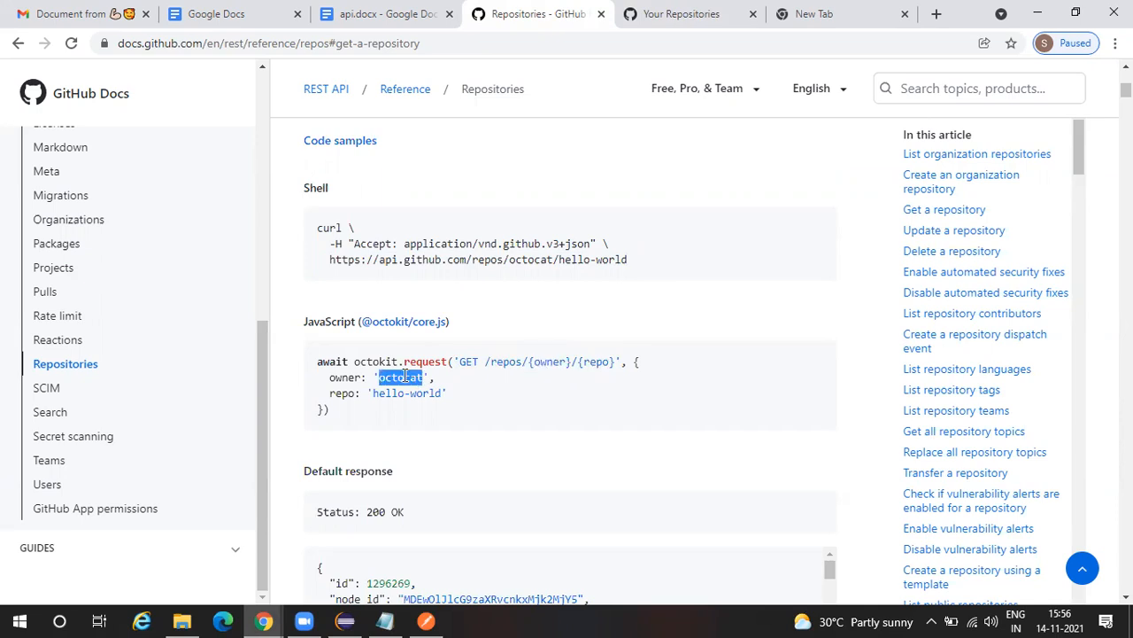
double_click(591, 361)
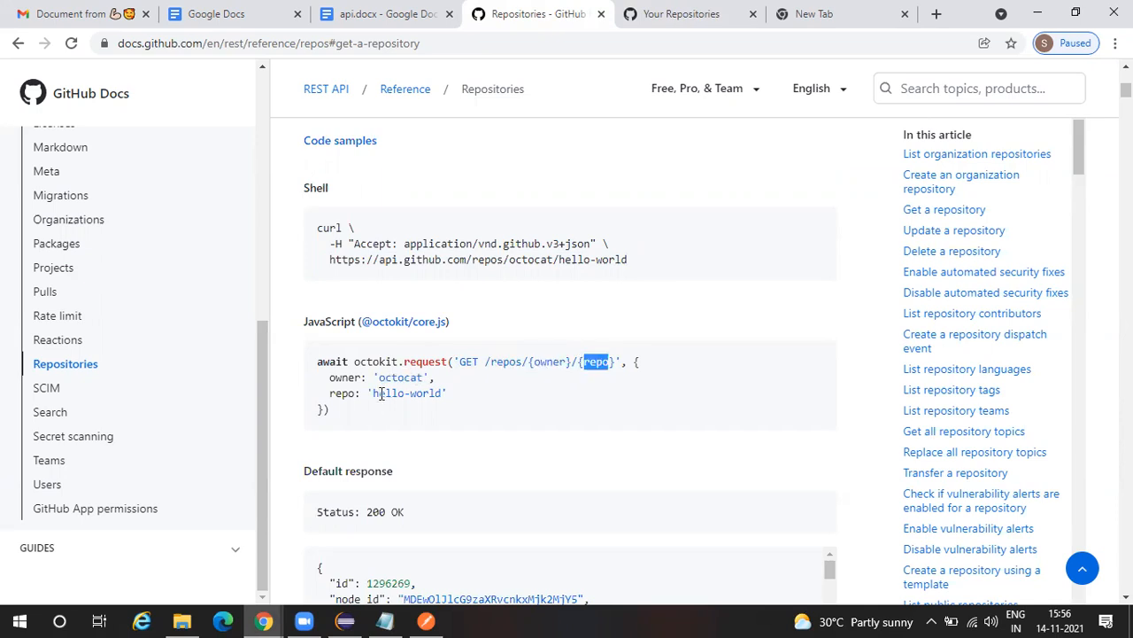
double_click(381, 393)
double_click(415, 394)
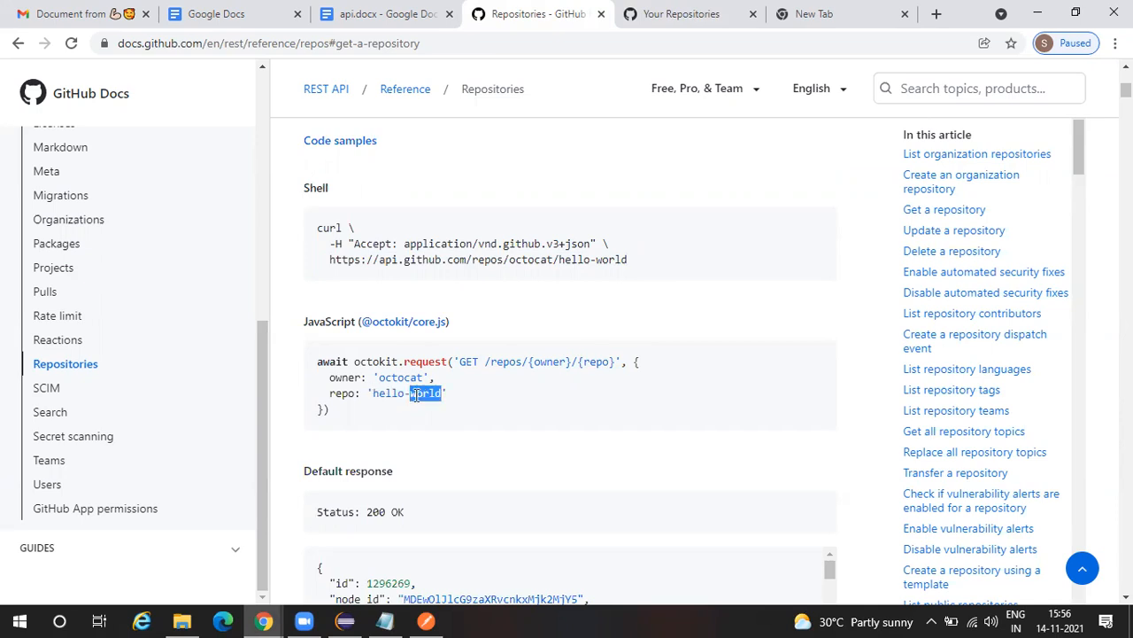
Step: Switch to Postman and replace the owner octocat with Greens25 in the GET request's URL
key("alt+Tab")
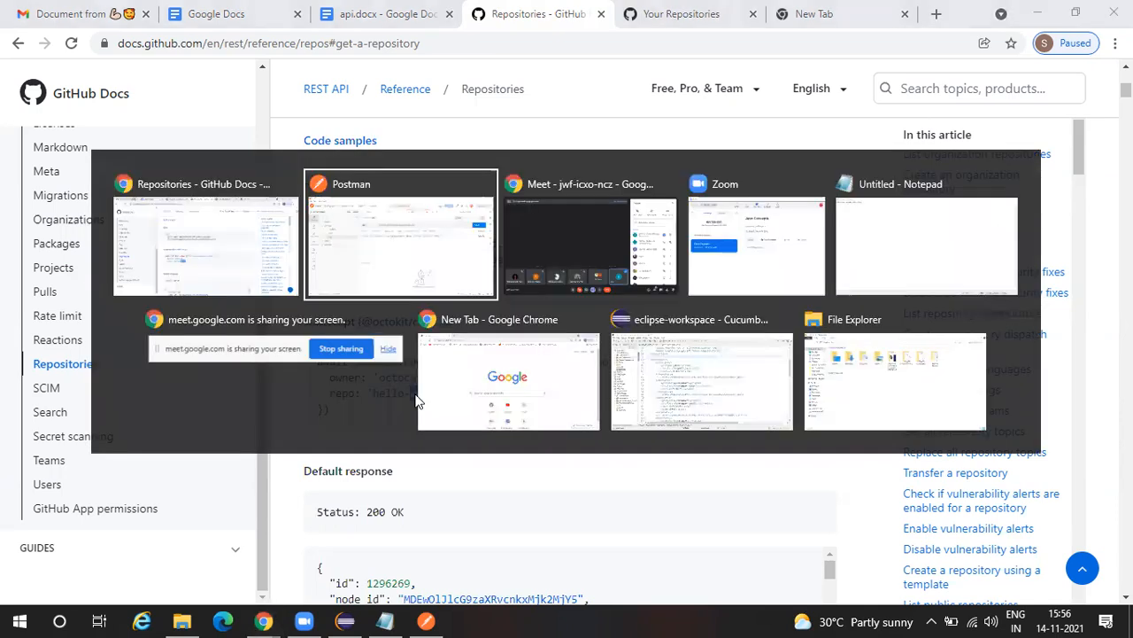
left_click(582, 168)
double_click(582, 168)
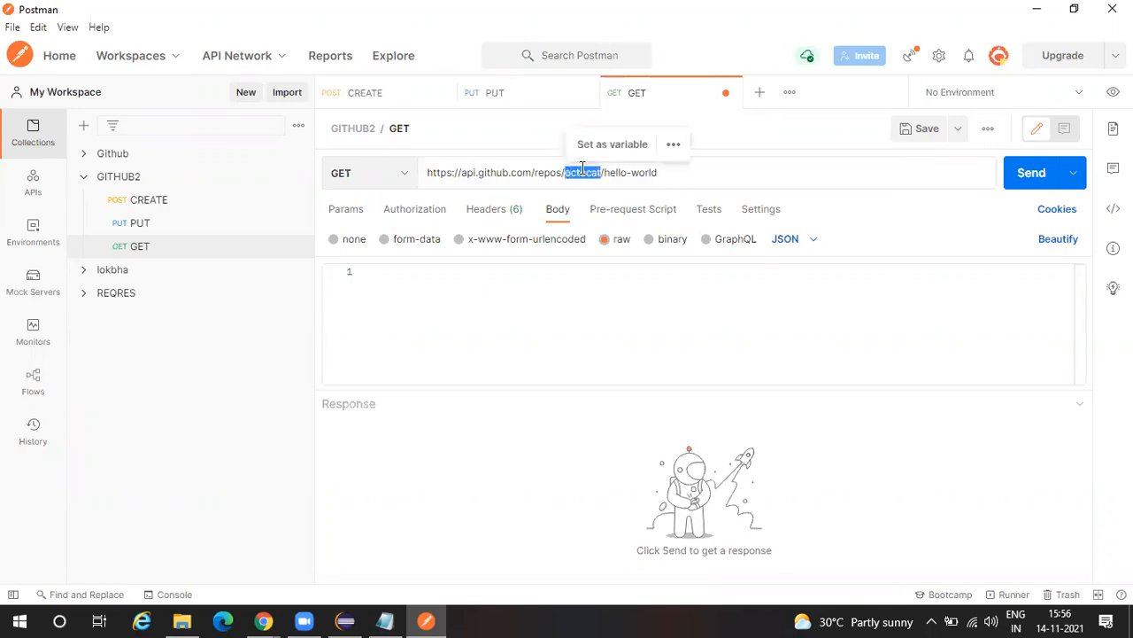
key("Caps_Lock")
type("Greens2")
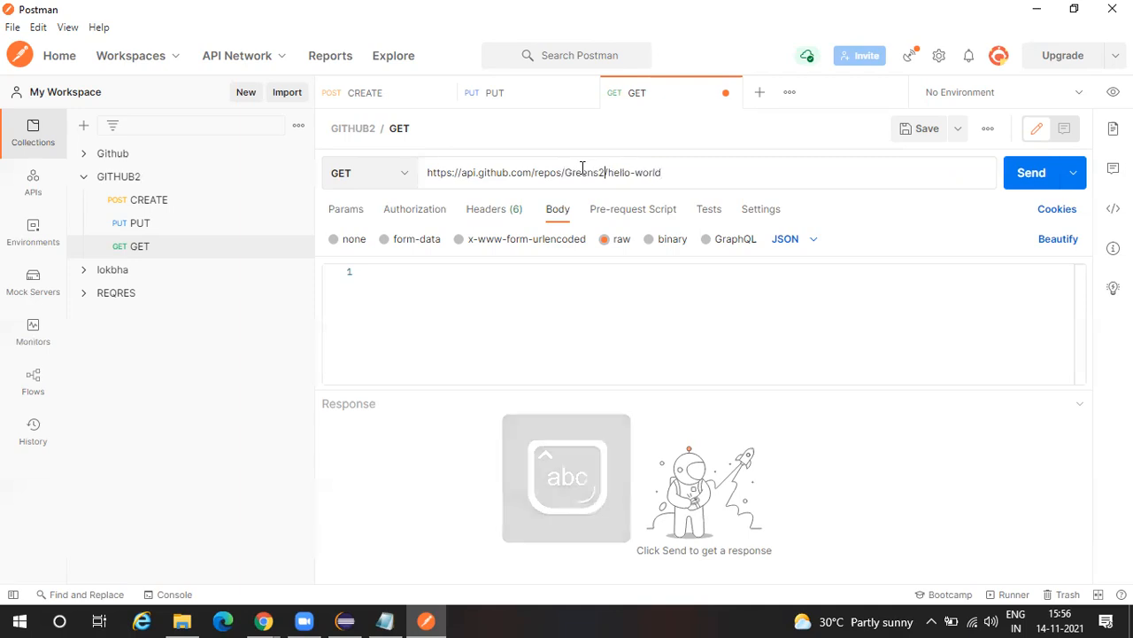
type("5")
Step: Remove the sample repository name hello-world from the end of the GET request's URL, keeping the trailing slash
left_click(675, 174)
key("BackSpace")
key("BackSpace")
key("BackSpace")
key("BackSpace")
key("BackSpace")
key("BackSpace")
key("BackSpace")
key("BackSpace")
key("BackSpace")
key("BackSpace")
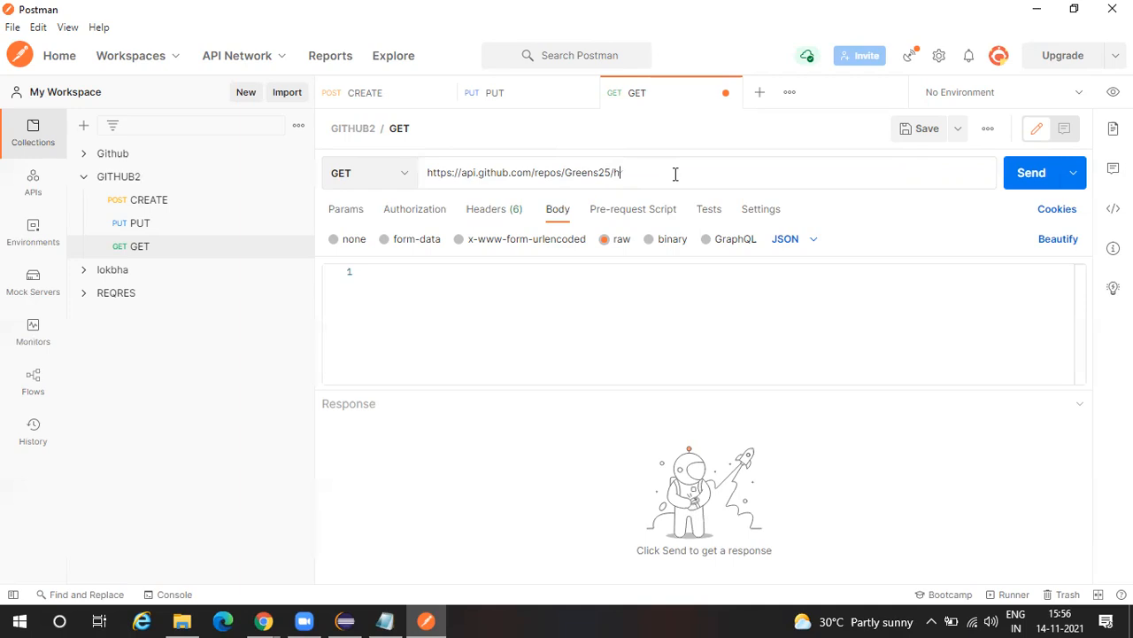
key("BackSpace")
key("Escape")
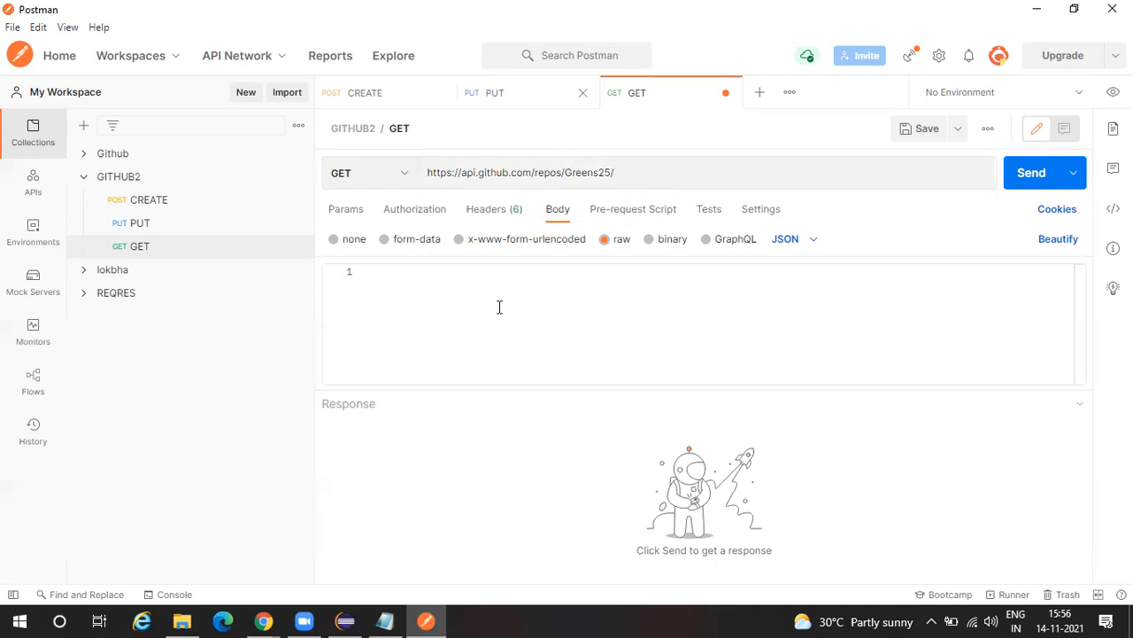
Step: Copy the repository name revisionclass from the PUT request's URL and append it to the GET request's URL
triple_click(638, 174)
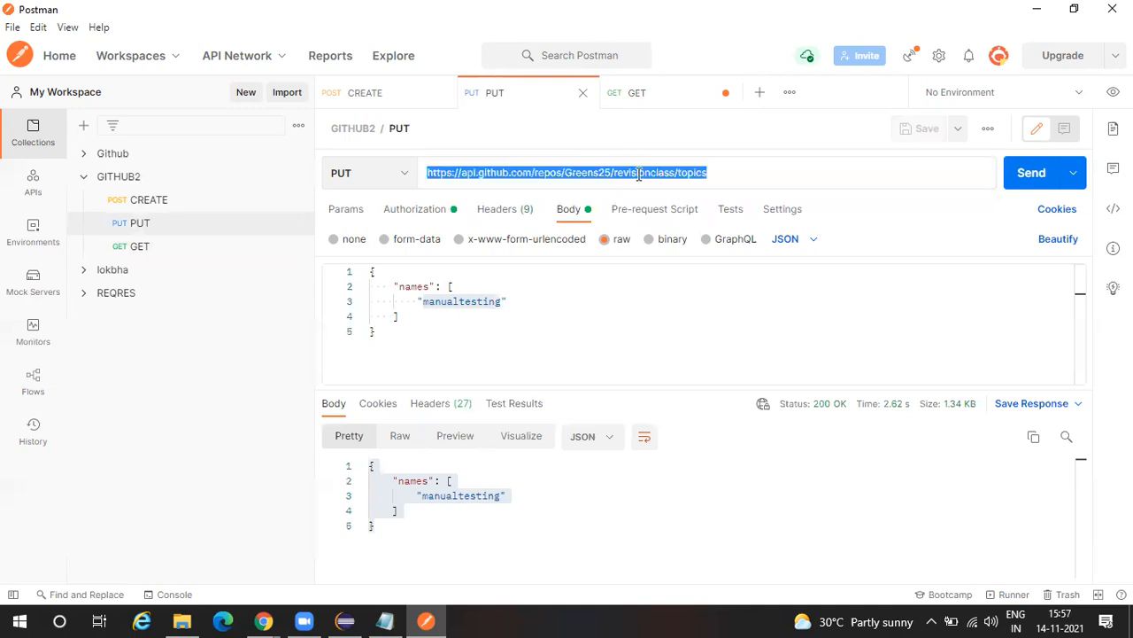
double_click(639, 174)
key("ctrl+c")
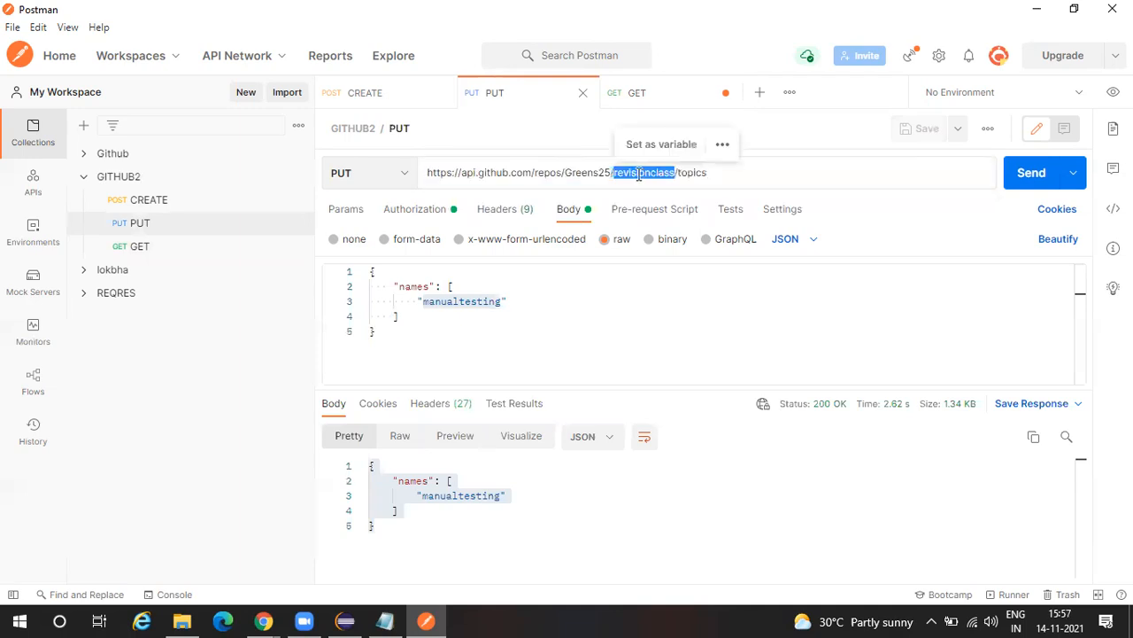
left_click(638, 100)
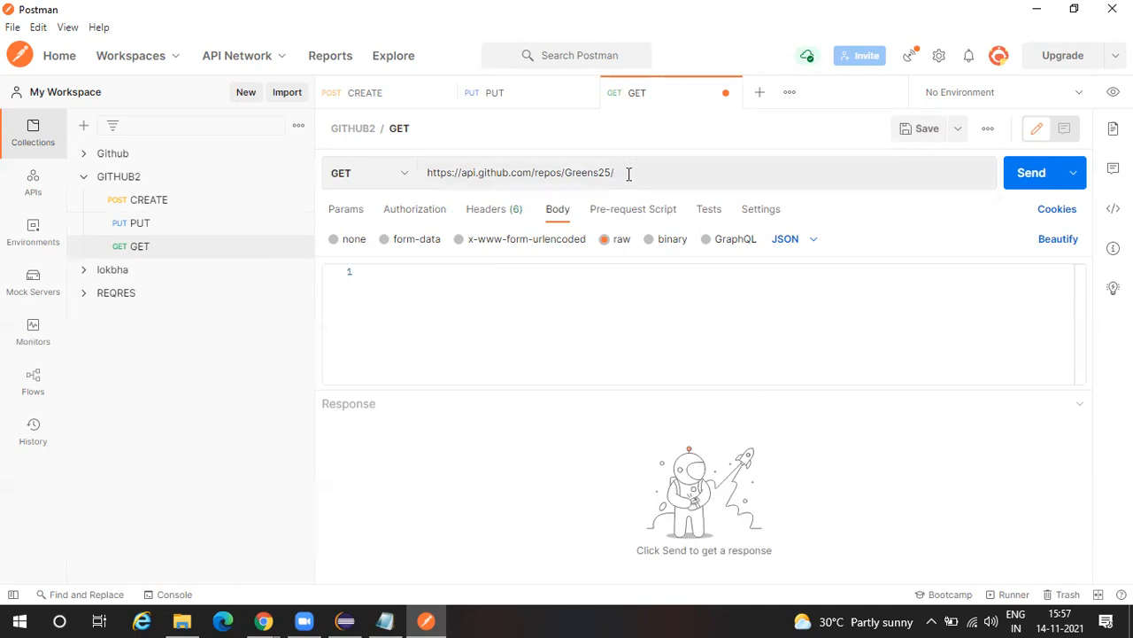
left_click(628, 173)
key("ctrl+v")
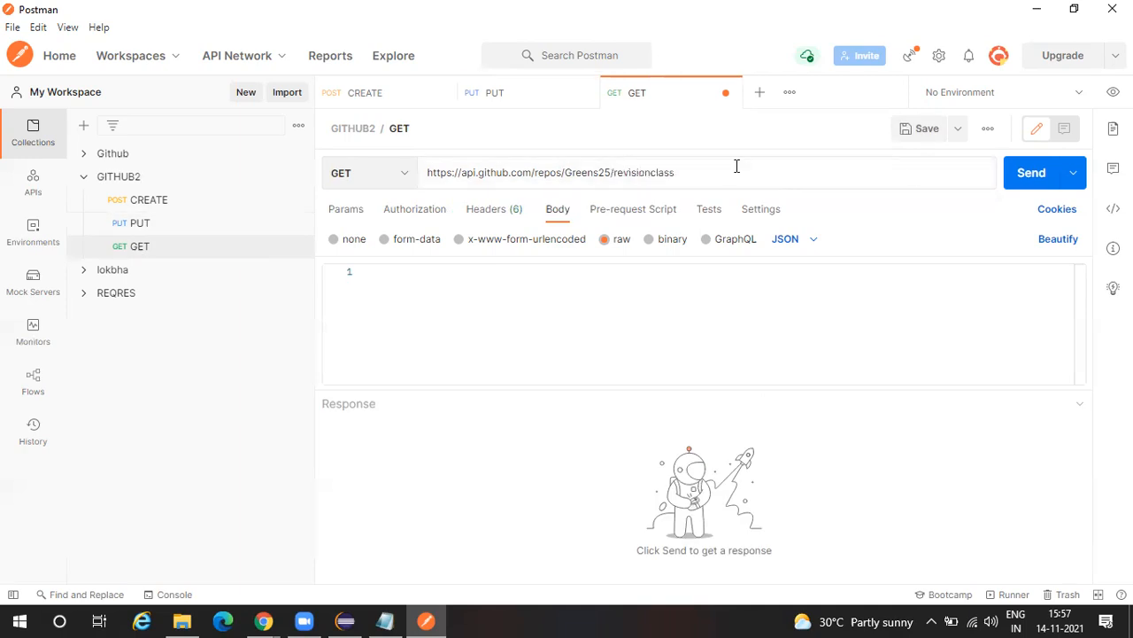
Step: Save the GET request and highlight the example endpoint URL in the Shell sample on GitHub Docs
left_click(917, 127)
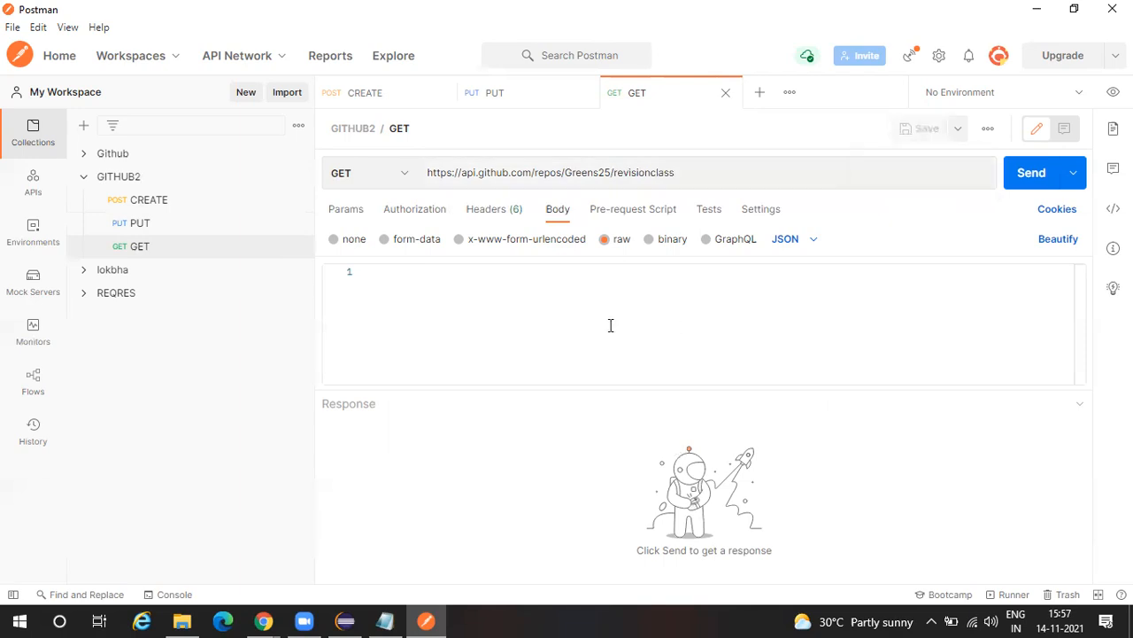
left_click(267, 621)
left_click(300, 568)
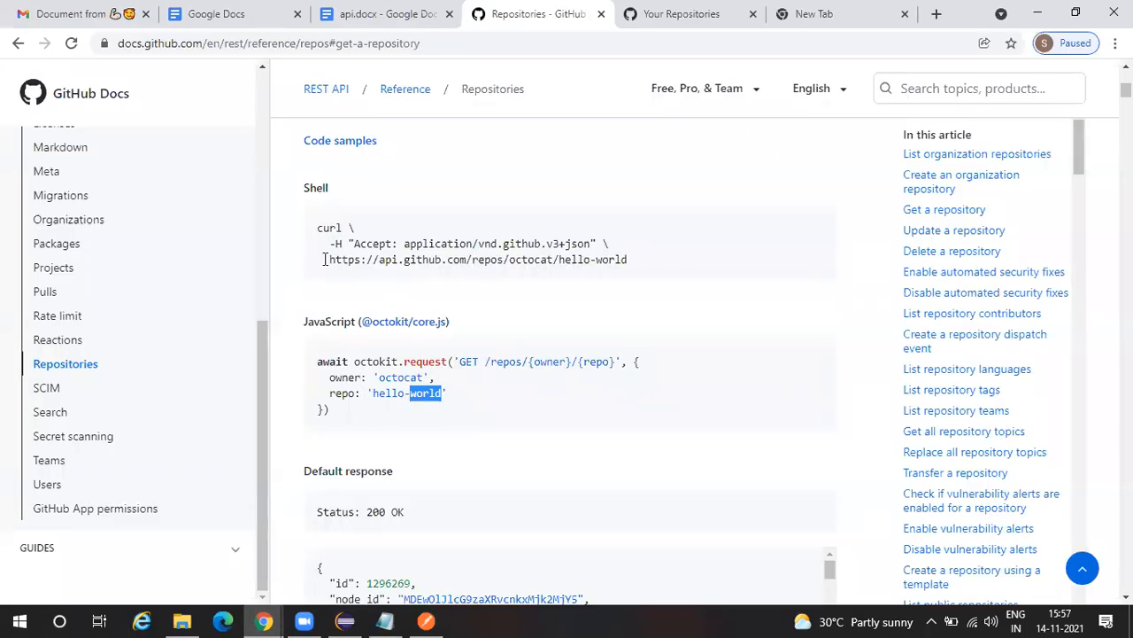
left_click_drag(324, 260, 633, 275)
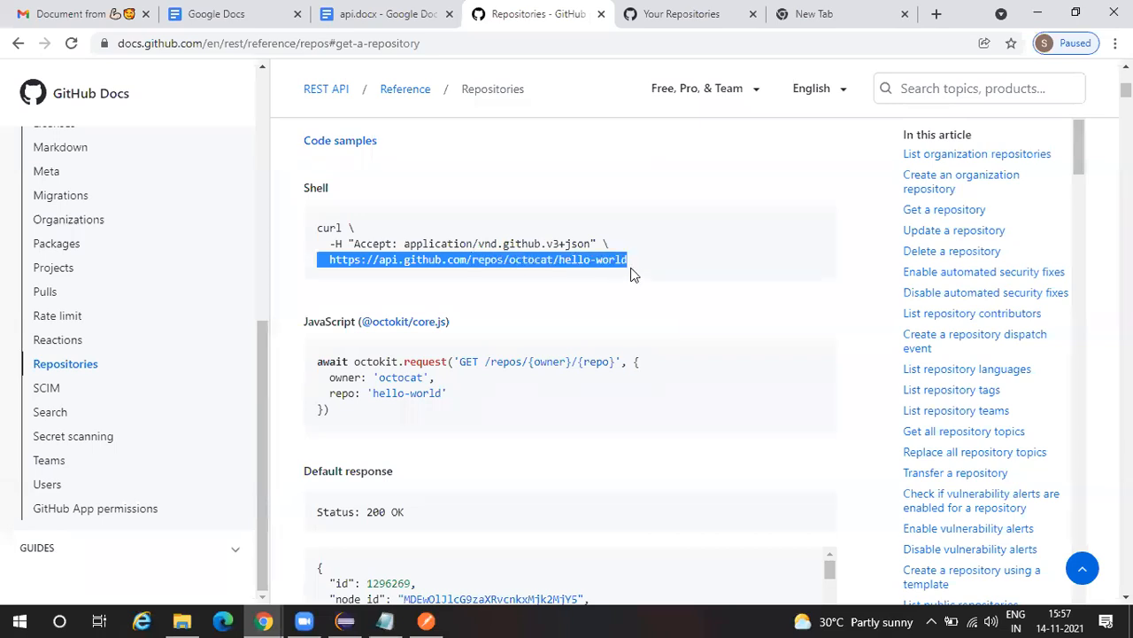
left_click(529, 298)
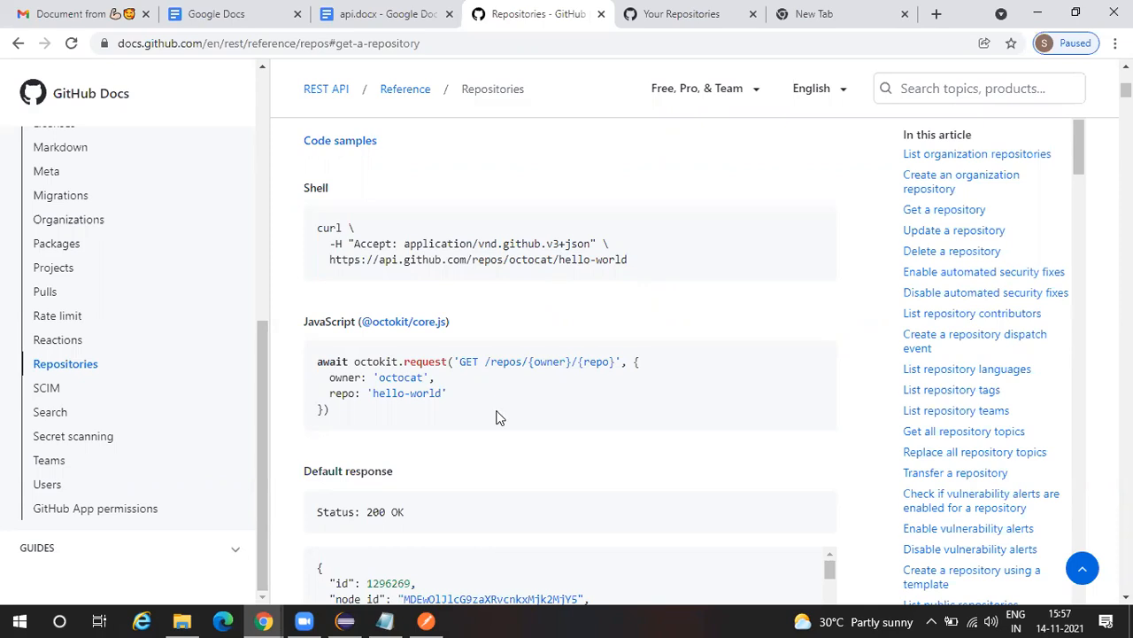
Step: Examine the Default response section below the code samples, highlighting the opening part of the example JSON
scroll(402, 337, "down", 3)
left_click_drag(316, 265, 323, 320)
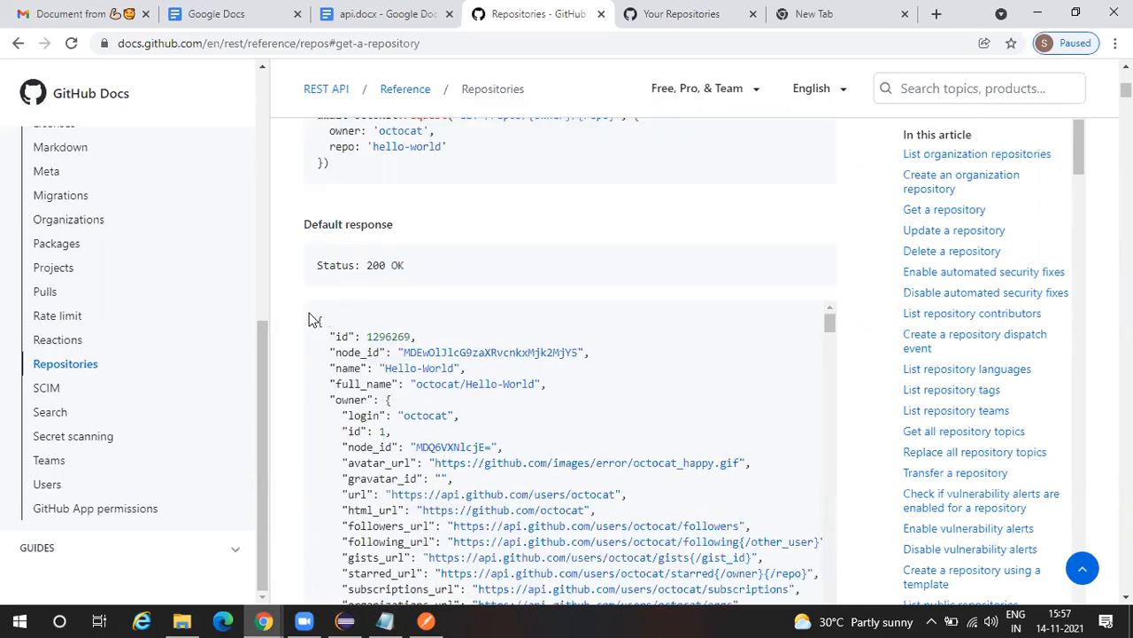
left_click_drag(408, 511, 458, 553)
scroll(458, 552, "down", 1)
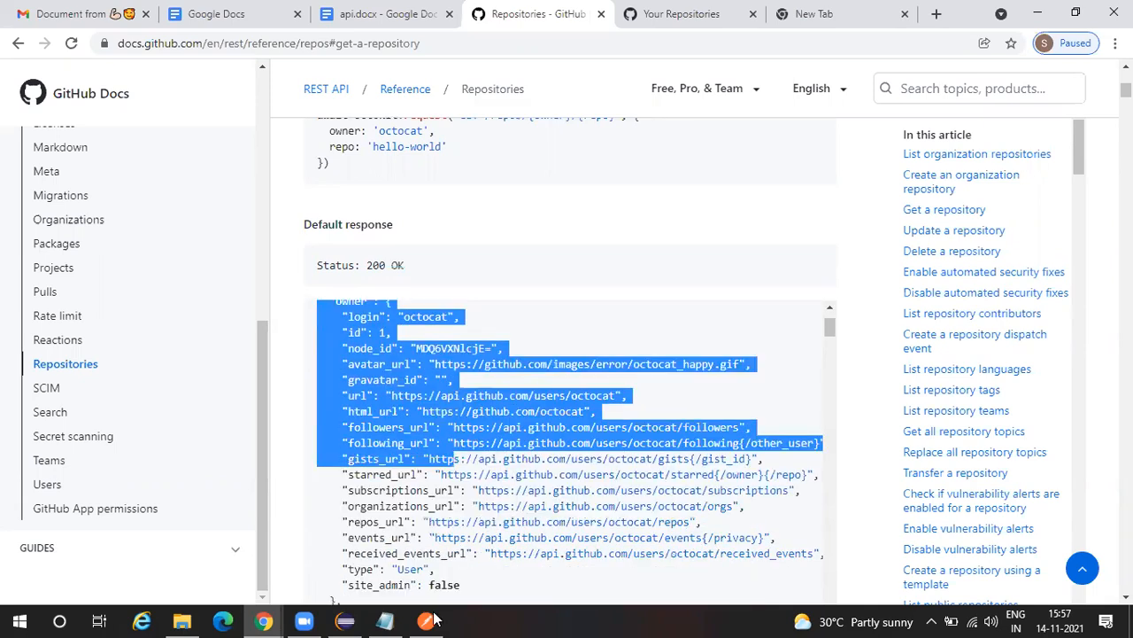
scroll(443, 584, "down", 1)
Step: Switch to Postman, send the GET request for revisionclass and enlarge the response area
key("alt+Tab")
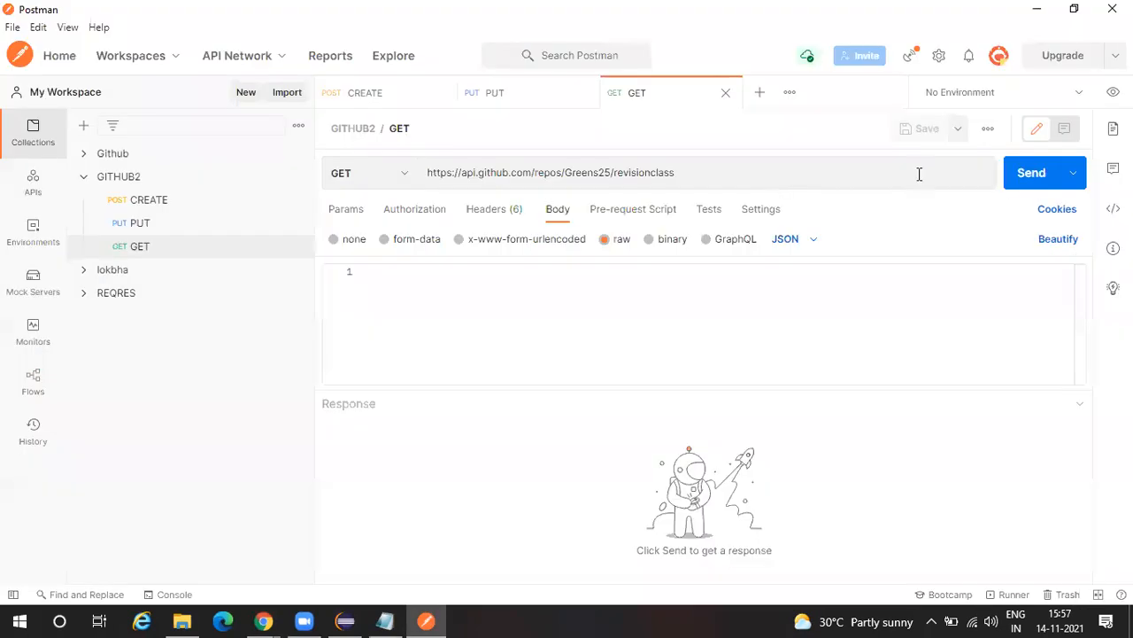
left_click(1027, 177)
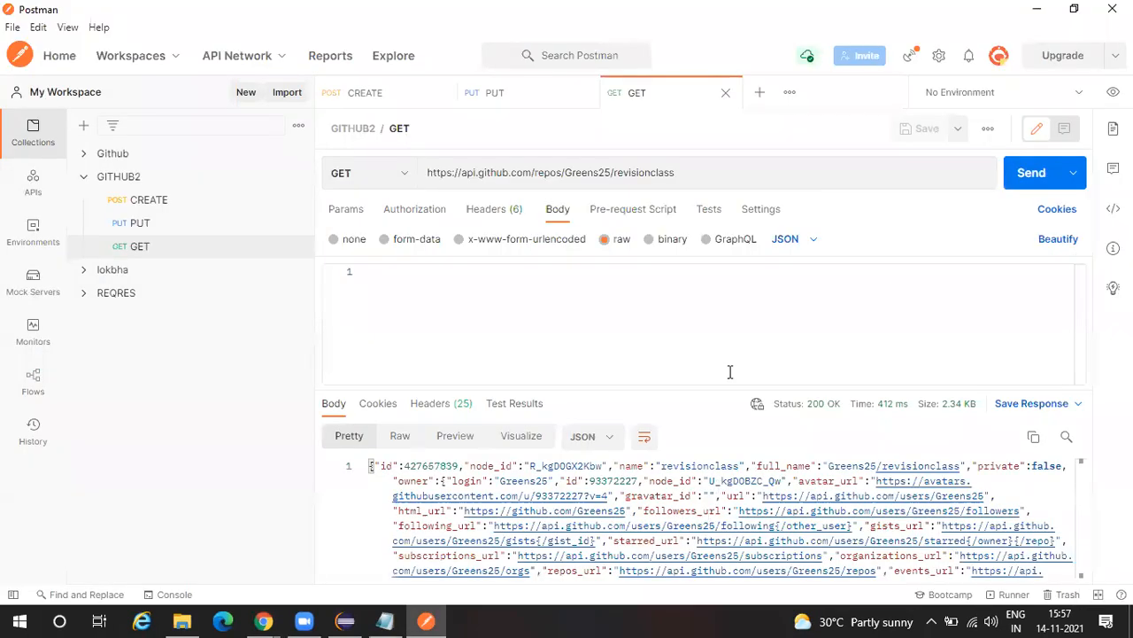
left_click_drag(713, 386, 708, 354)
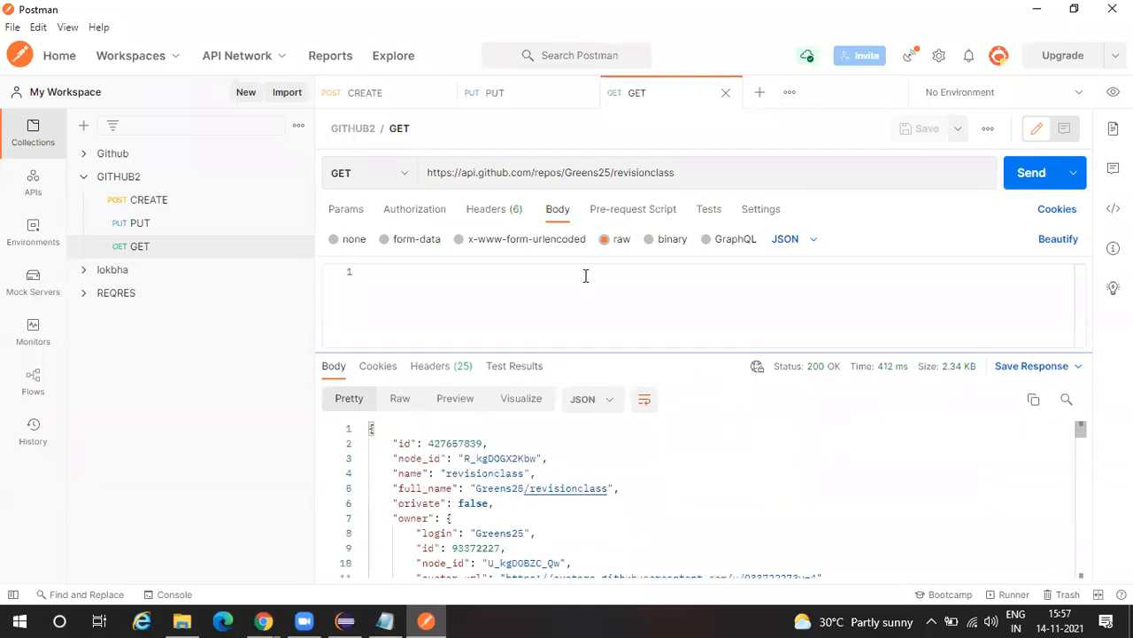
Step: Open the GET request's authorization settings, check the Greens25 repository list on GitHub in Chrome and return to Postman
left_click(431, 216)
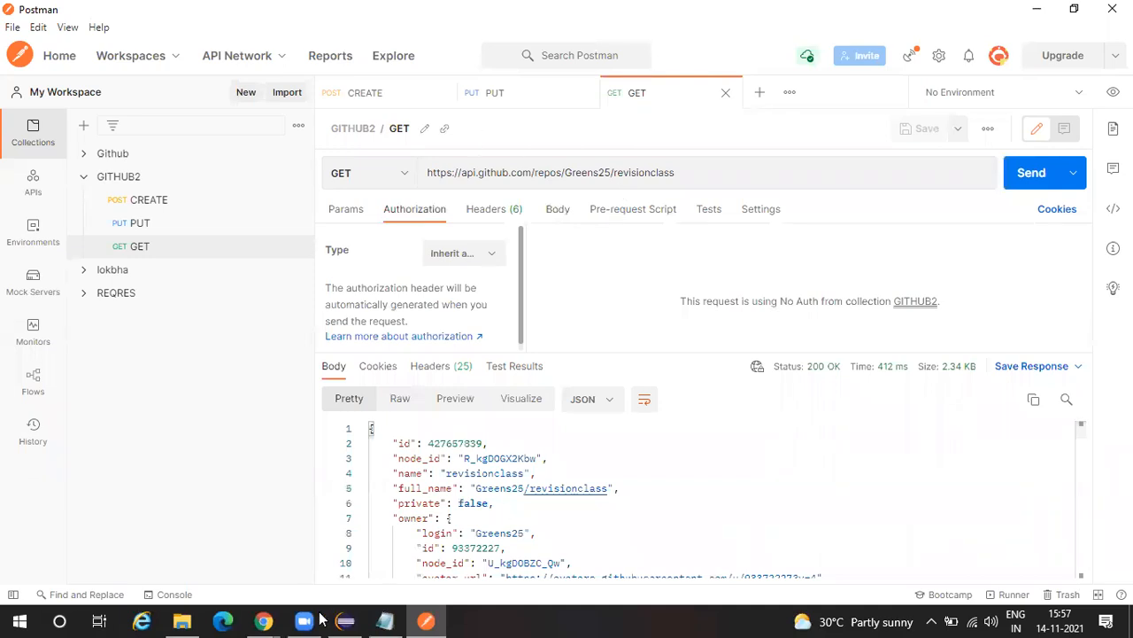
mouse_move(272, 616)
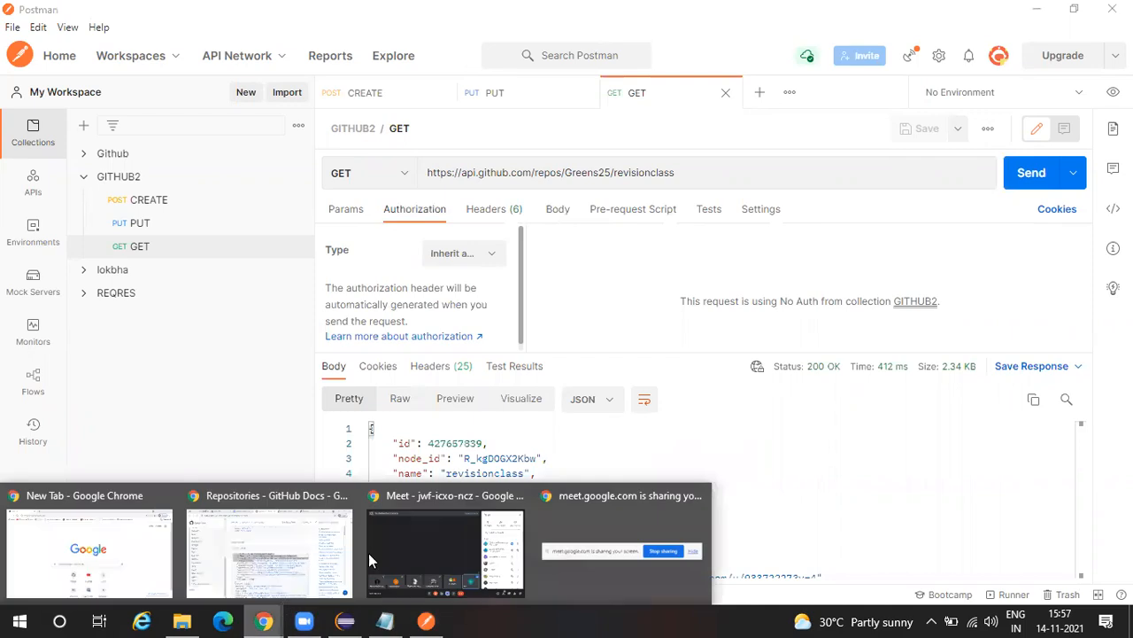
left_click(275, 546)
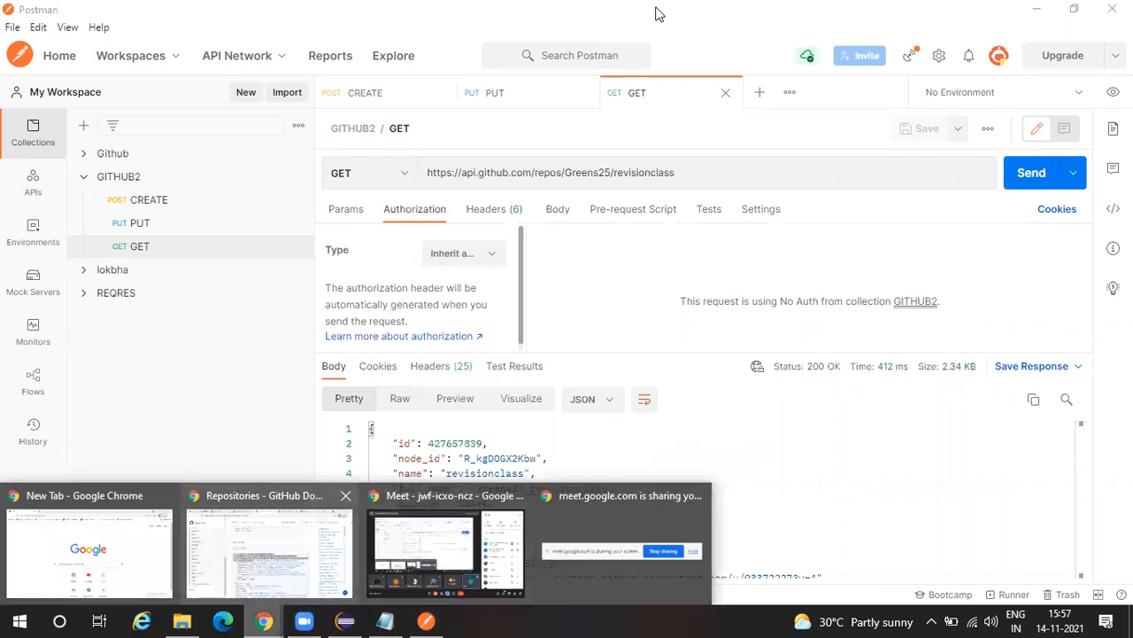
left_click(659, 12)
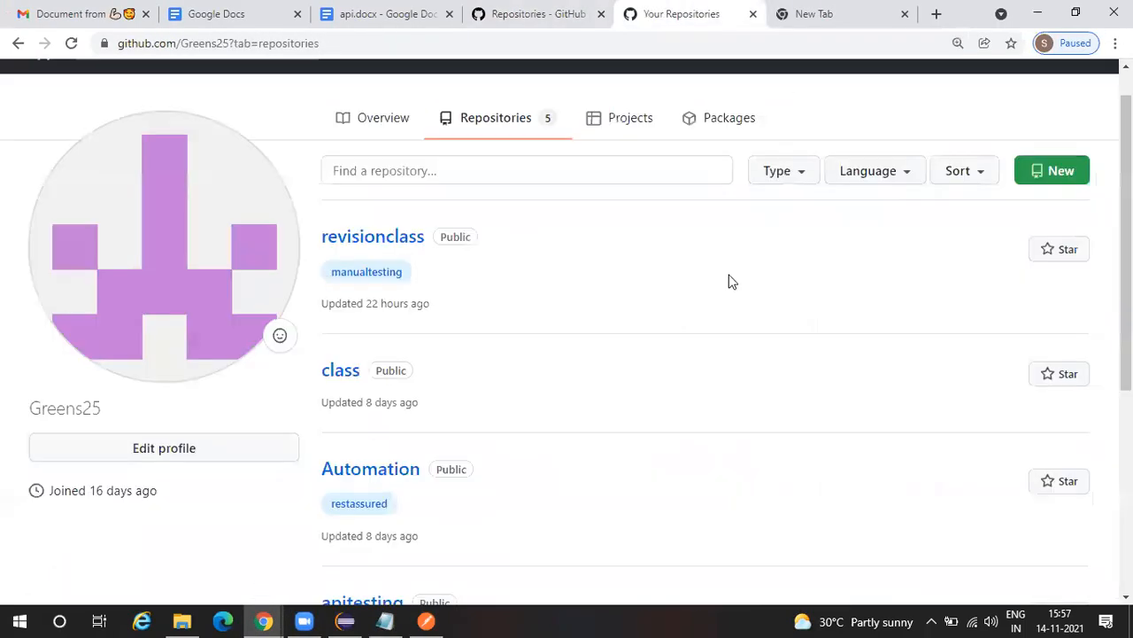
key("alt+Tab")
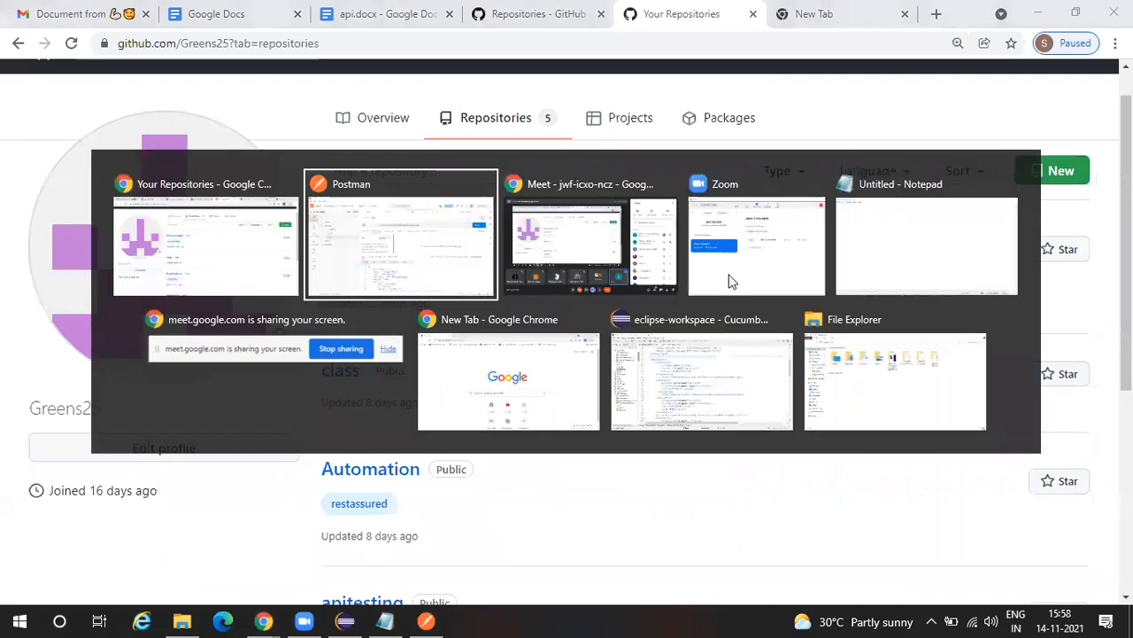
key("alt+Tab")
left_click(644, 290)
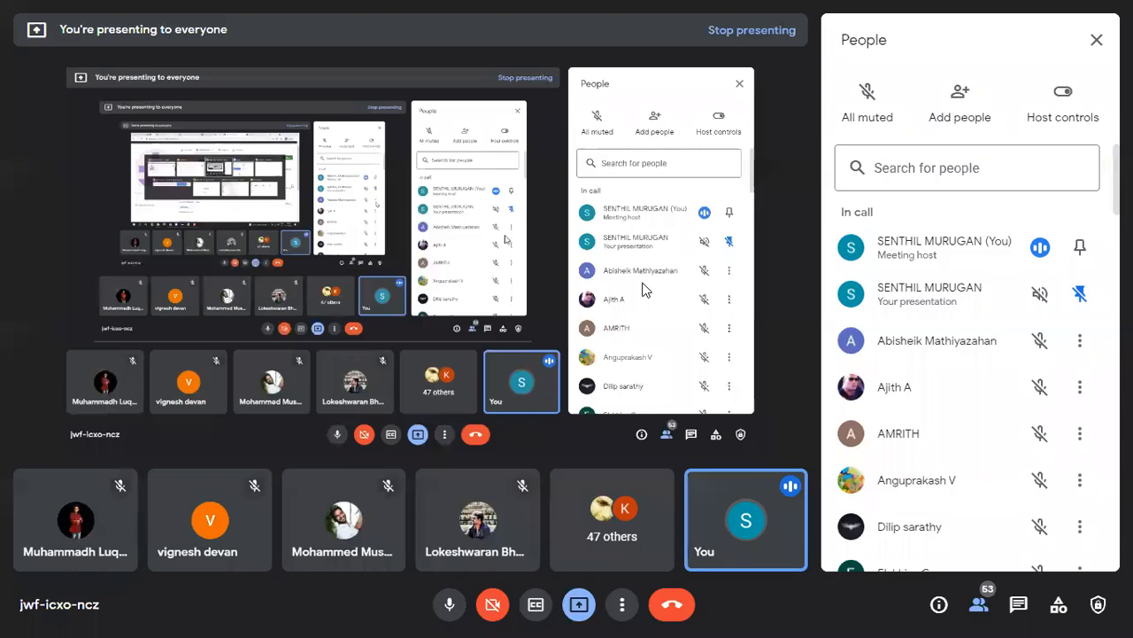
key("alt+Tab")
left_click(567, 243)
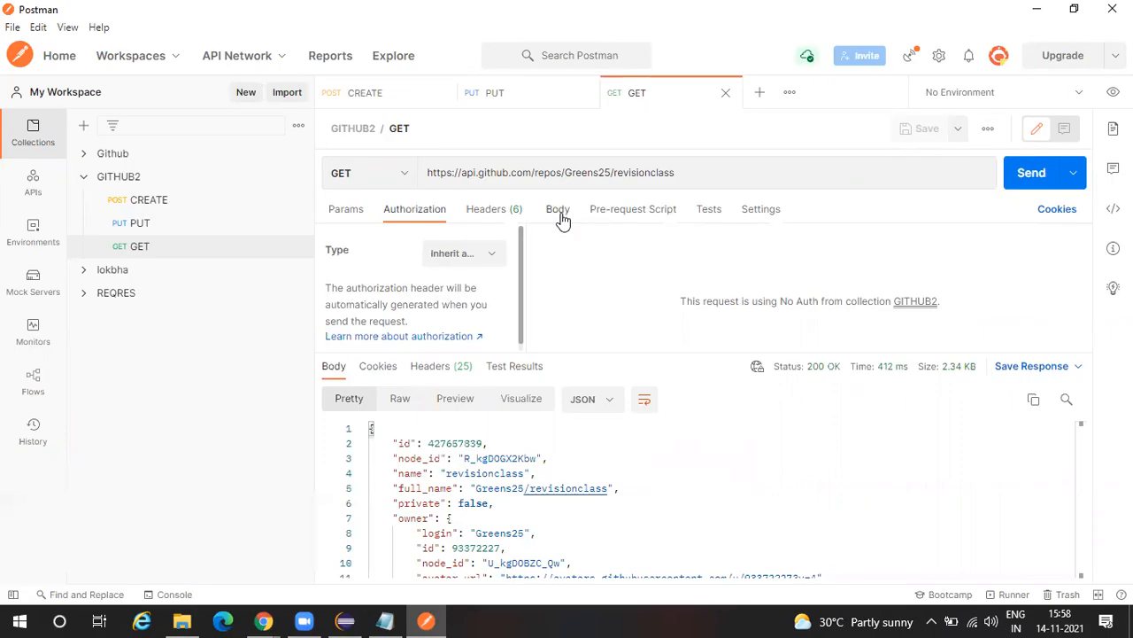
Step: Set the GET request's authorization type to Bearer Token and save the request
left_click(486, 254)
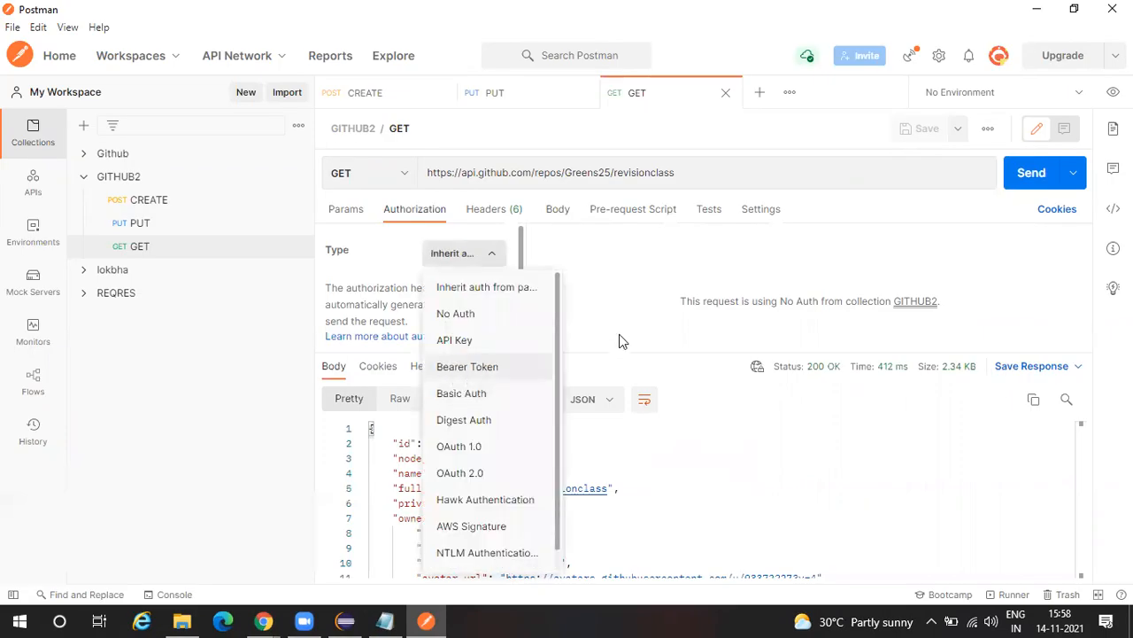
left_click(467, 365)
left_click(908, 132)
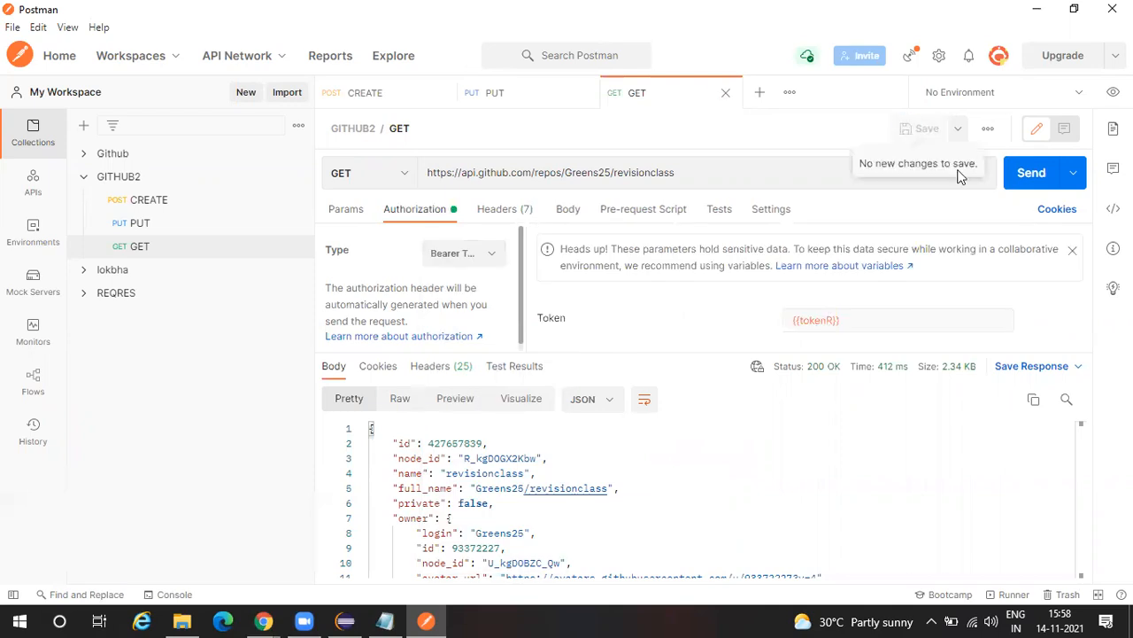
Step: Send the GET request with the bearer token and inspect the returned JSON body
left_click(1031, 178)
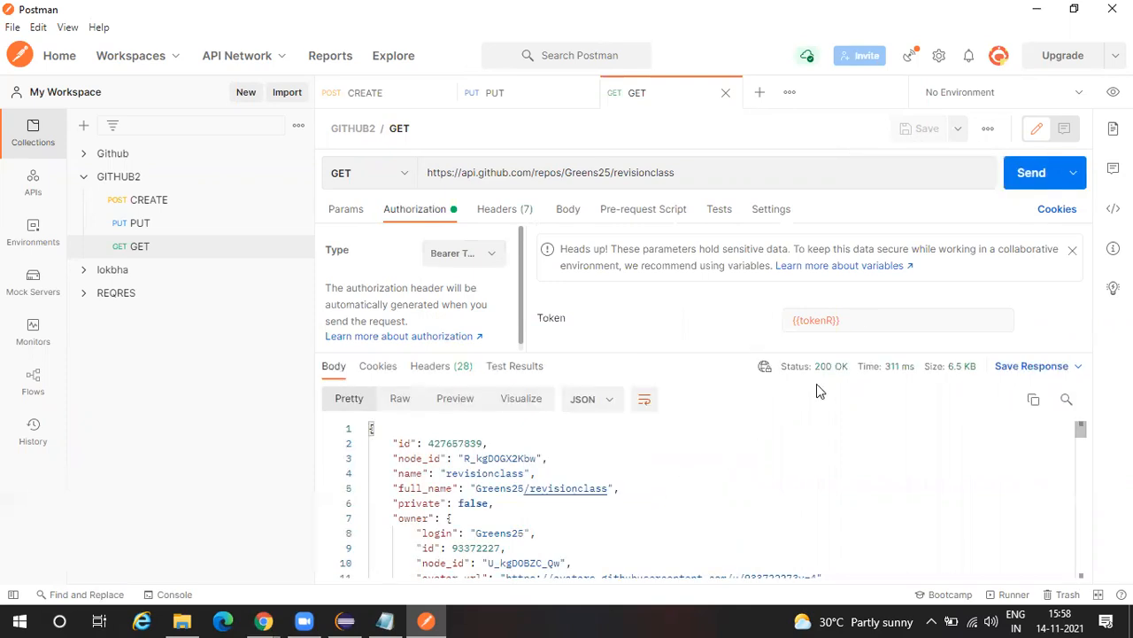
left_click_drag(422, 457, 457, 533)
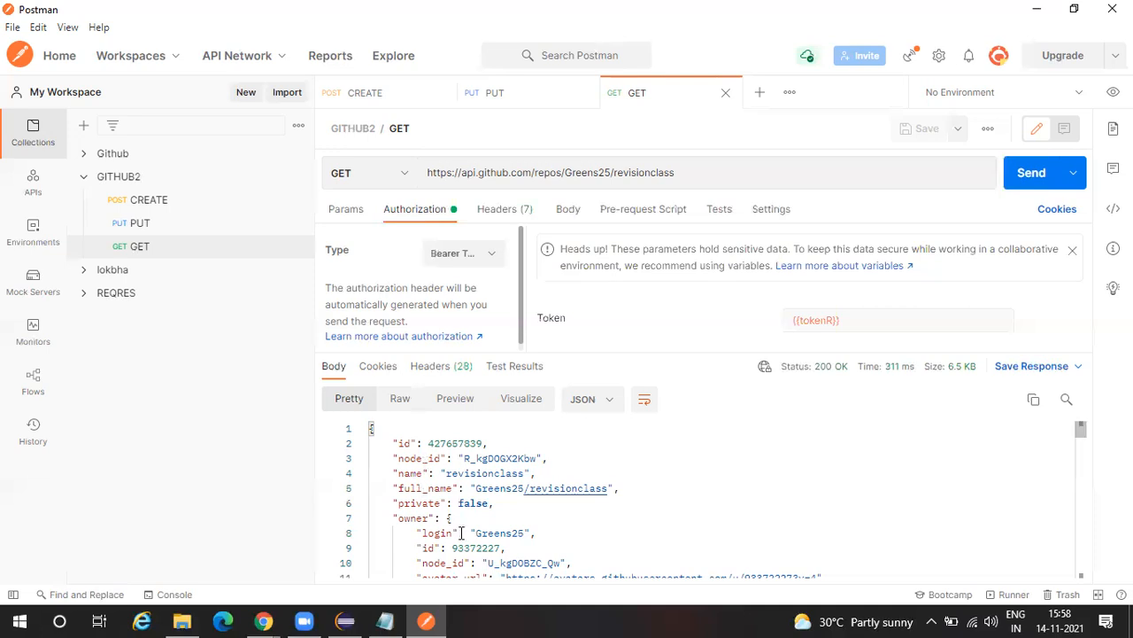
left_click(604, 559)
Step: Switch to GitHub Docs and match the JavaScript sample's {repo} placeholder to its example value hello-world
key("alt+Tab")
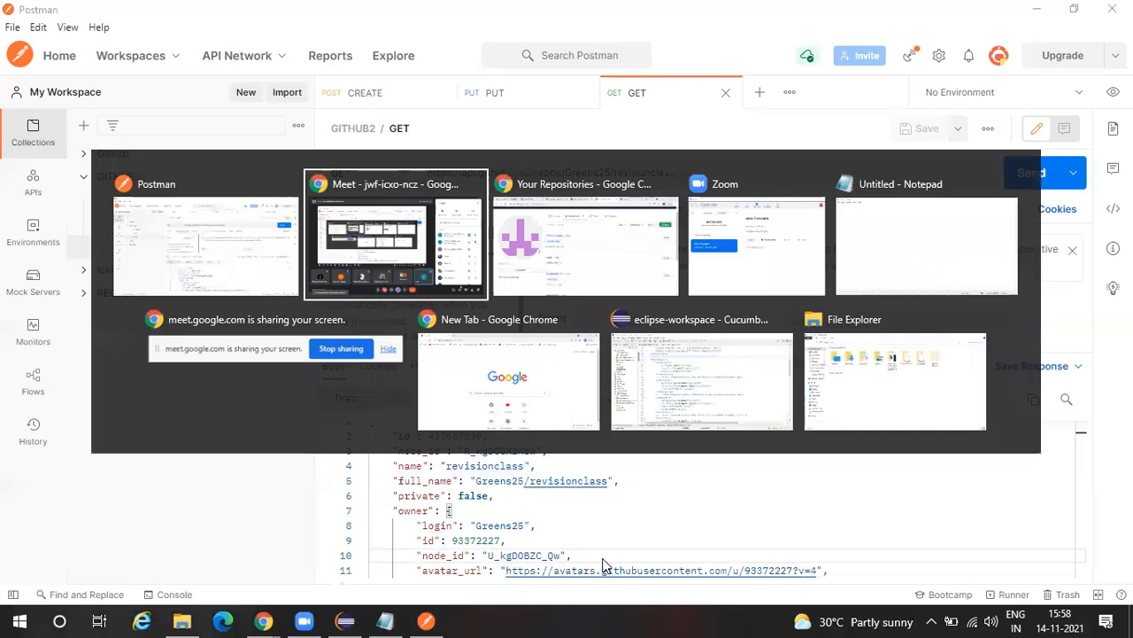
key("alt+Tab")
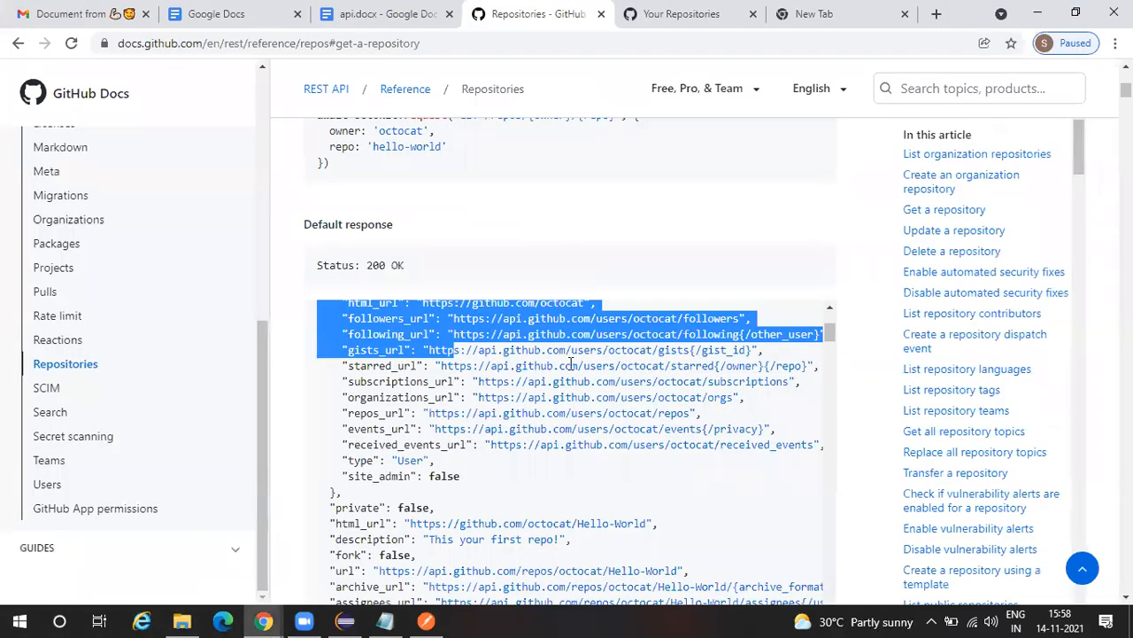
scroll(572, 364, "up", 3)
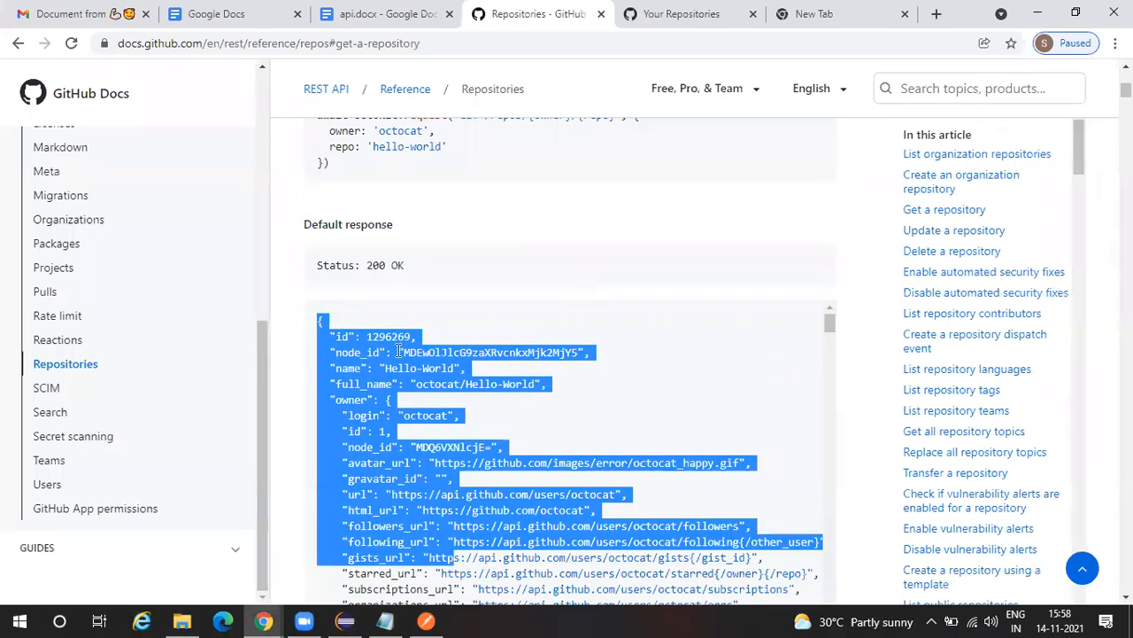
left_click(397, 310)
scroll(576, 186, "up", 1)
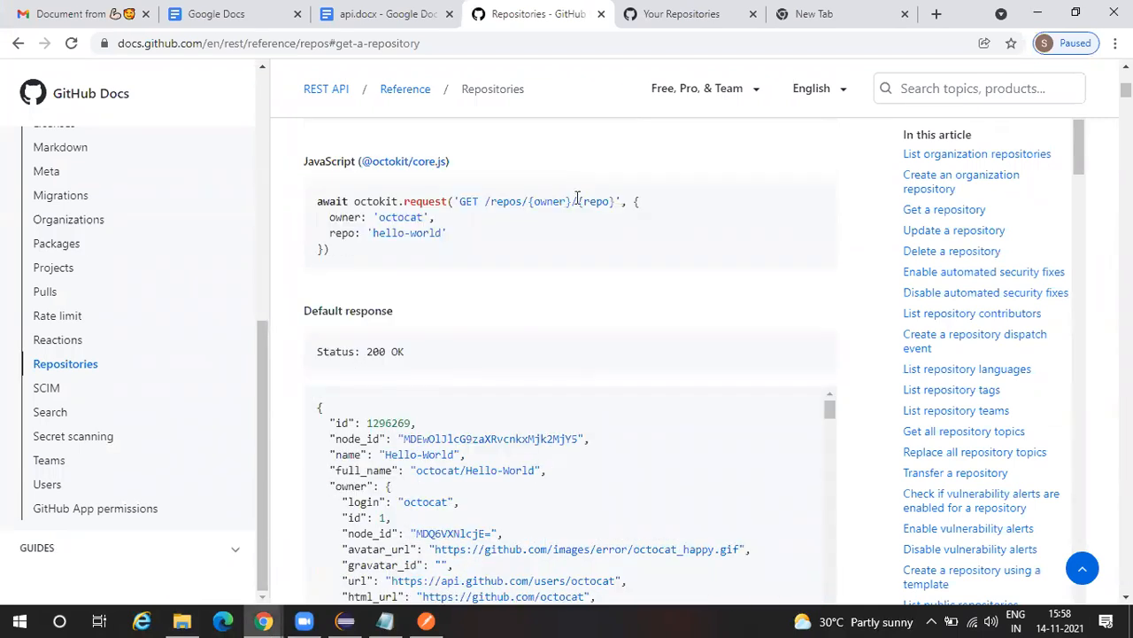
left_click_drag(609, 202, 578, 204)
left_click_drag(442, 233, 369, 233)
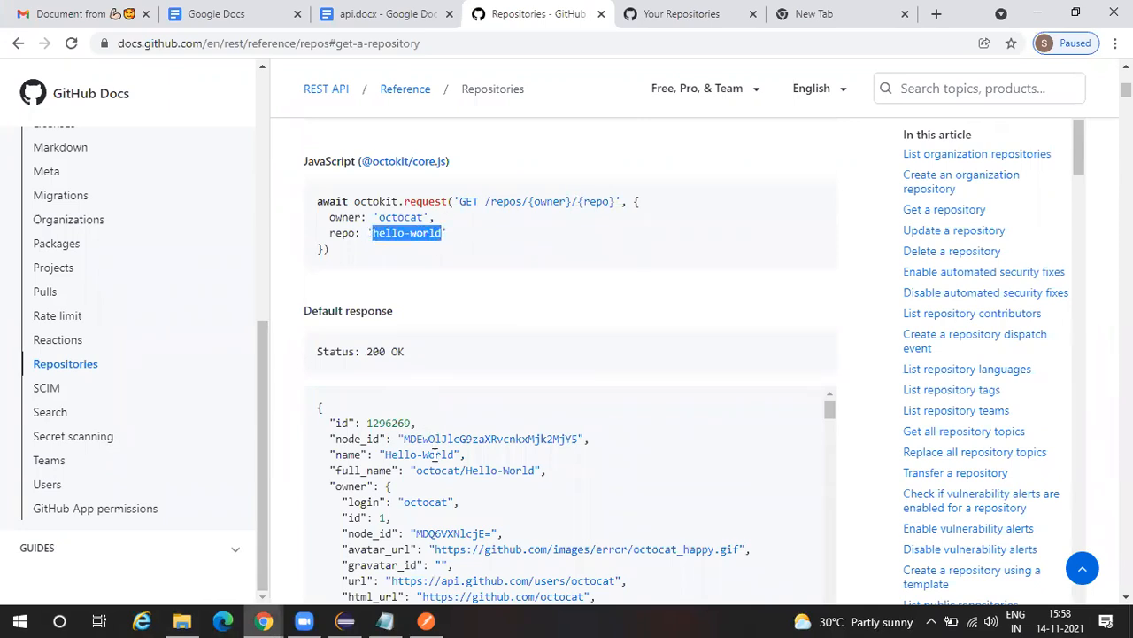
Step: Highlight the name field with the value Hello-World in the documented default response
scroll(435, 454, "down", 2)
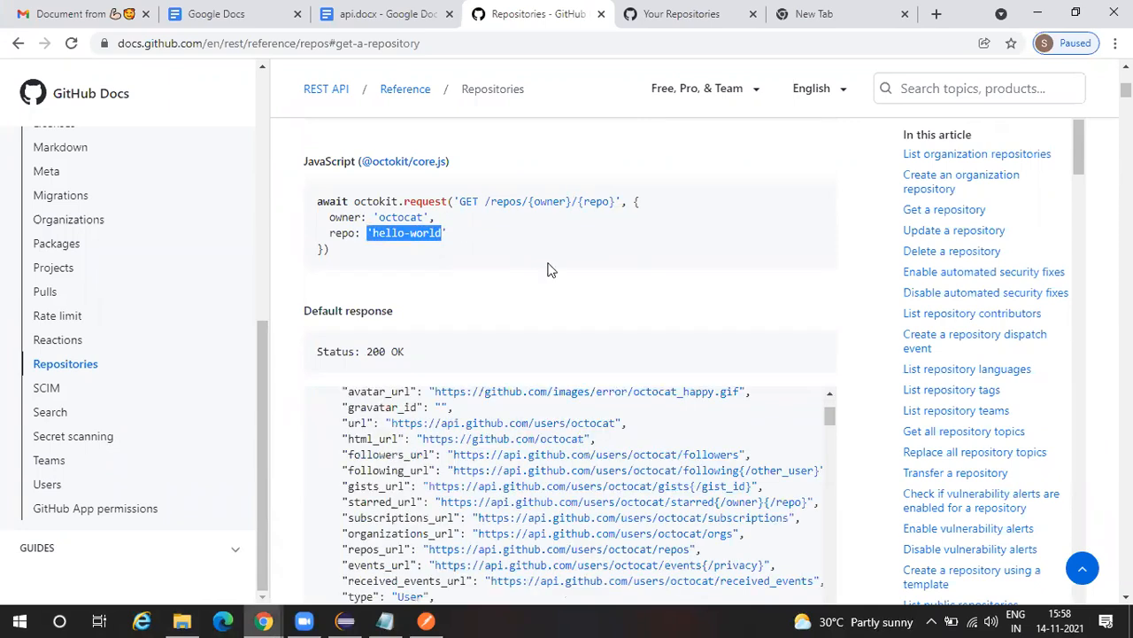
scroll(551, 271, "up", 2)
scroll(472, 252, "down", 2)
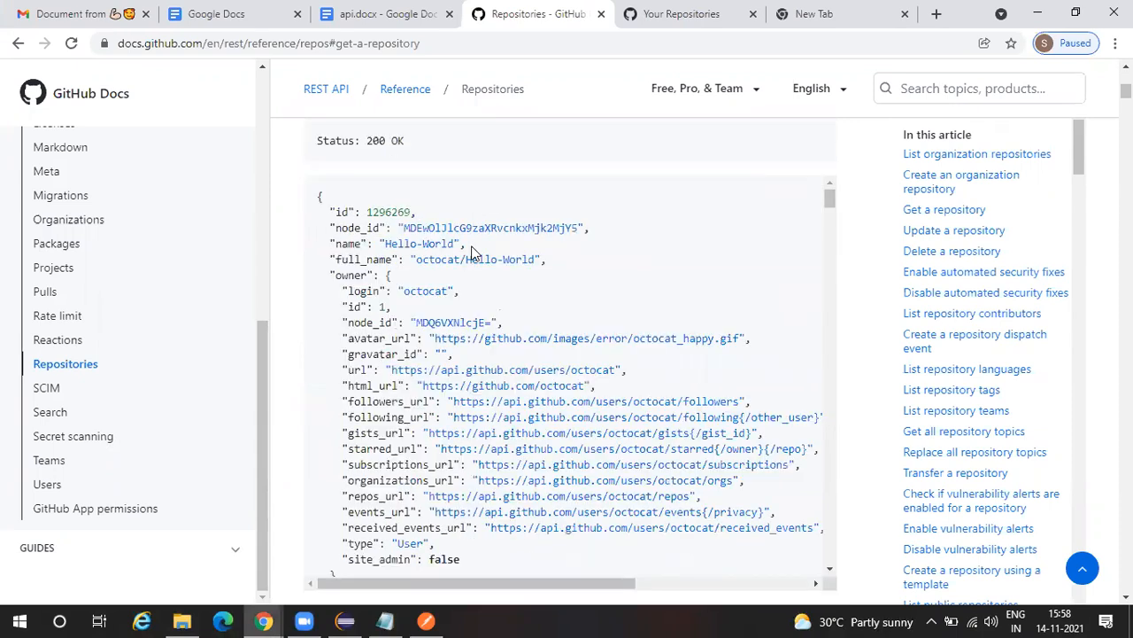
left_click(338, 245)
key("shift+End")
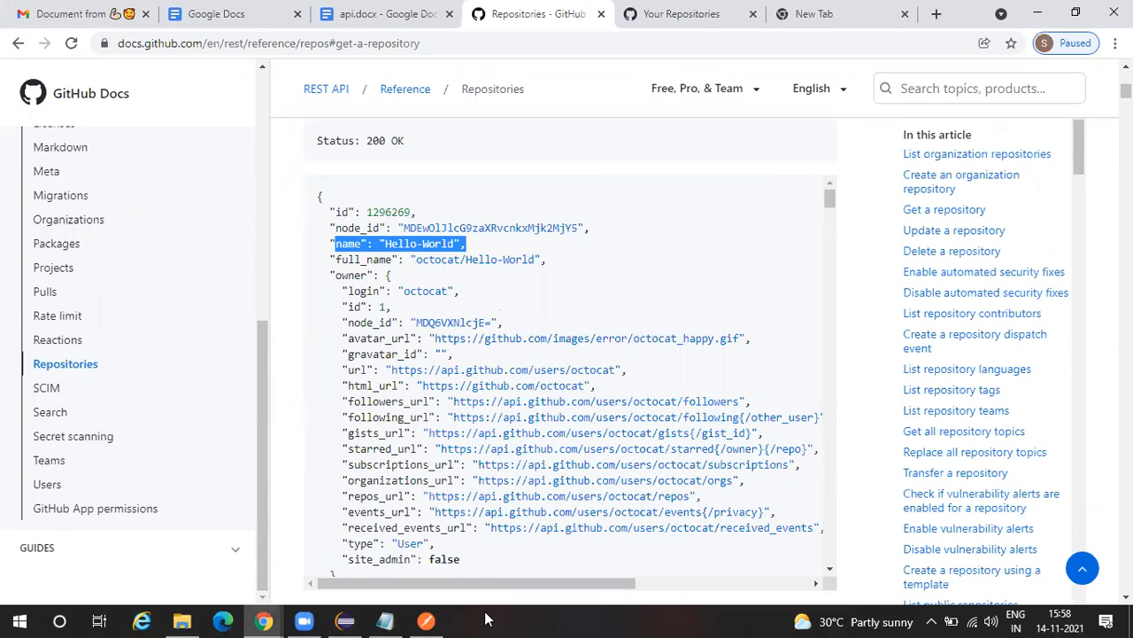
Step: Switch to Postman and compare revisionclass in the GET request's URL with the name field in the response body
left_click(428, 620)
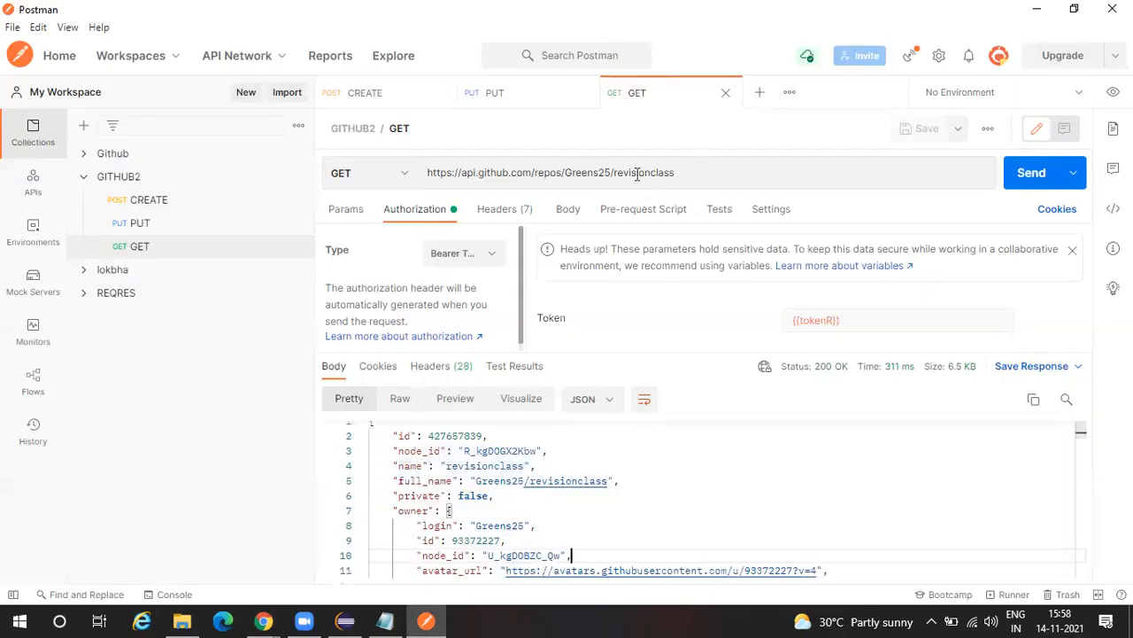
double_click(637, 174)
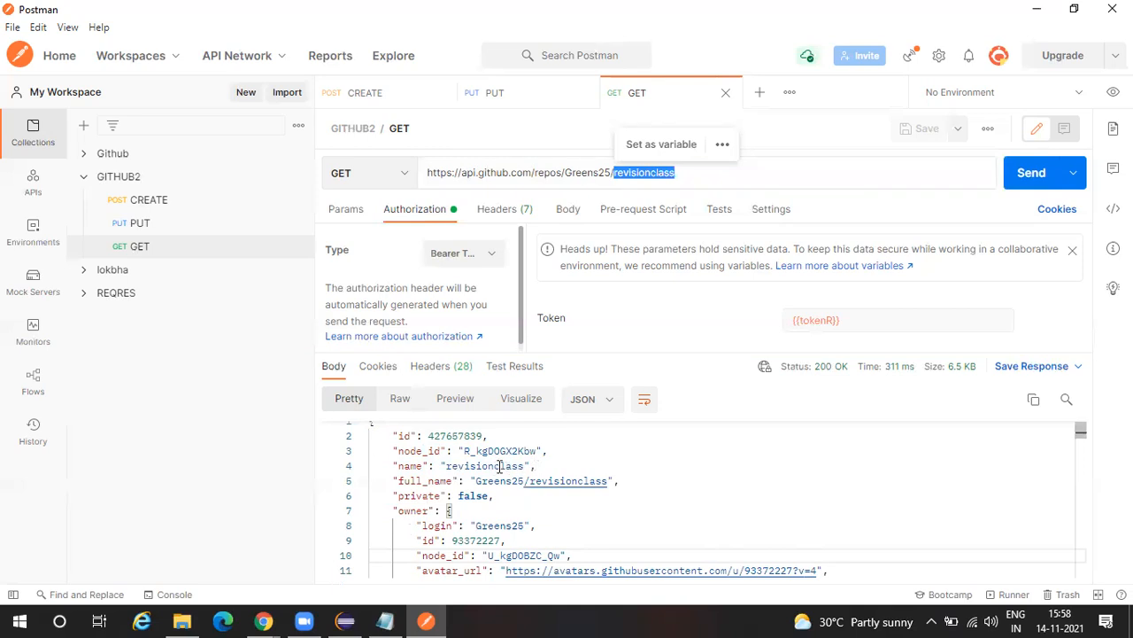
left_click_drag(537, 465, 401, 461)
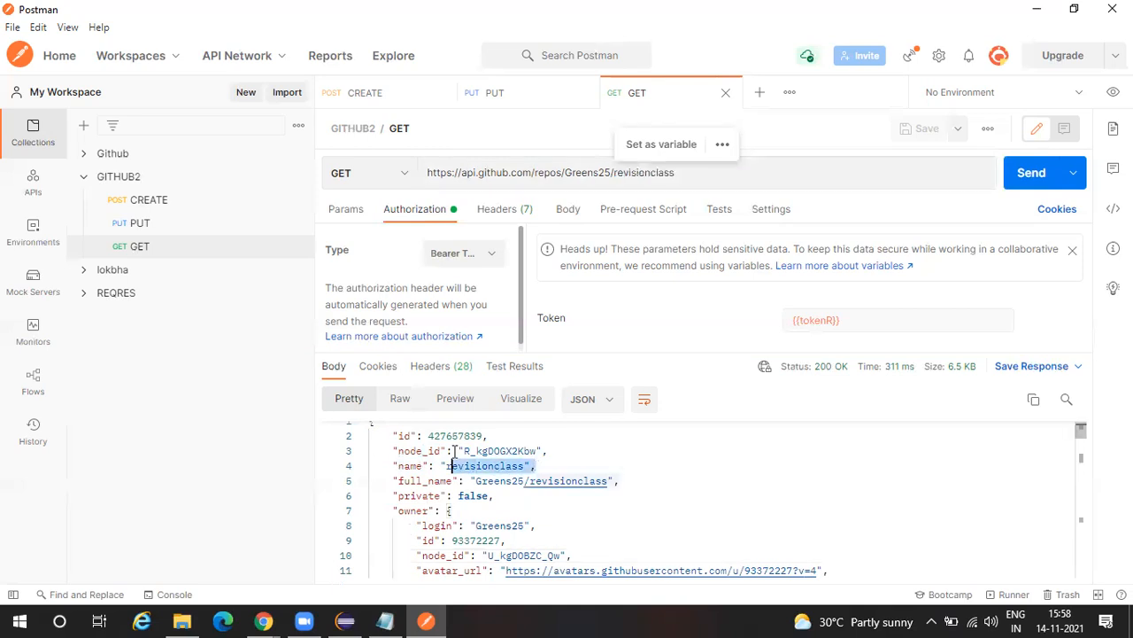
left_click(536, 525)
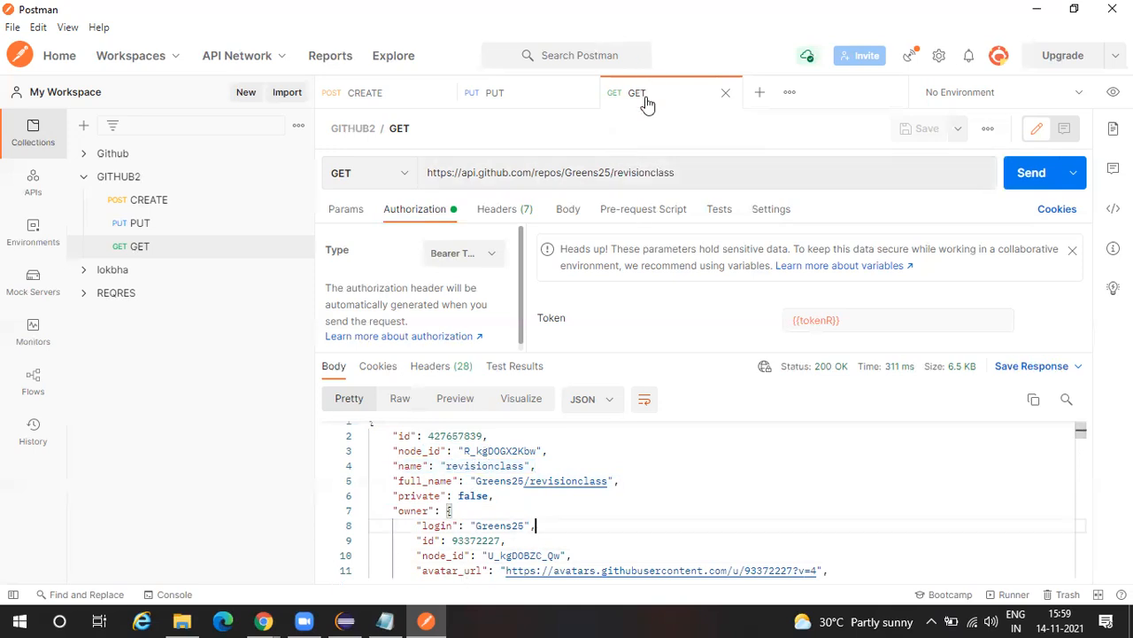
Step: Switch to Chrome and look through the Greens25 repository list on GitHub
left_click(428, 620)
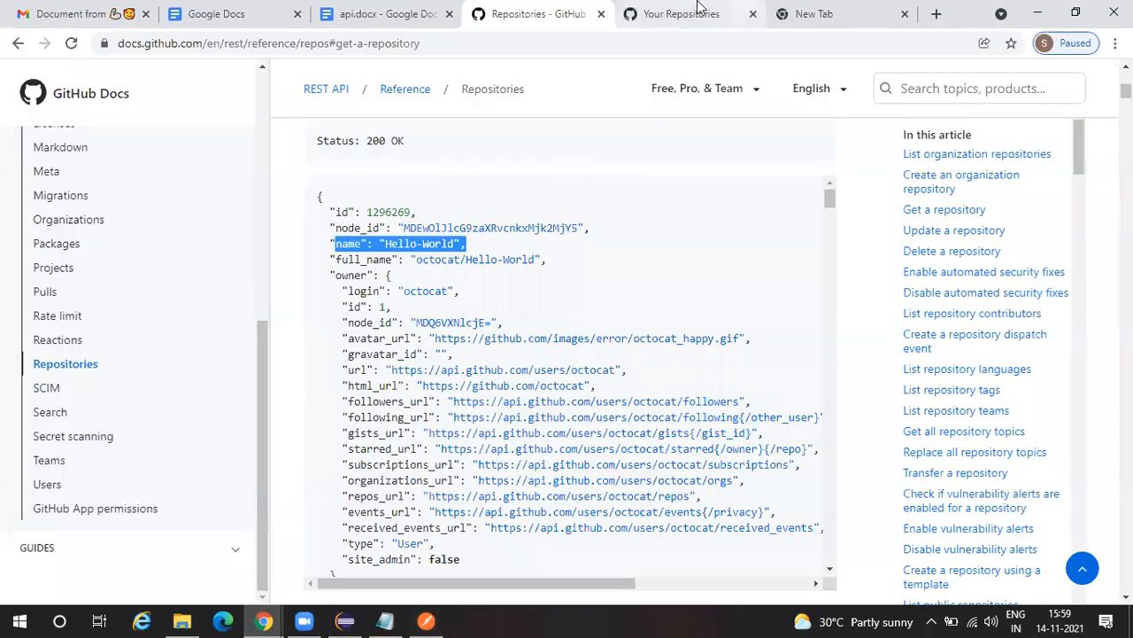
key("ctrl+Tab")
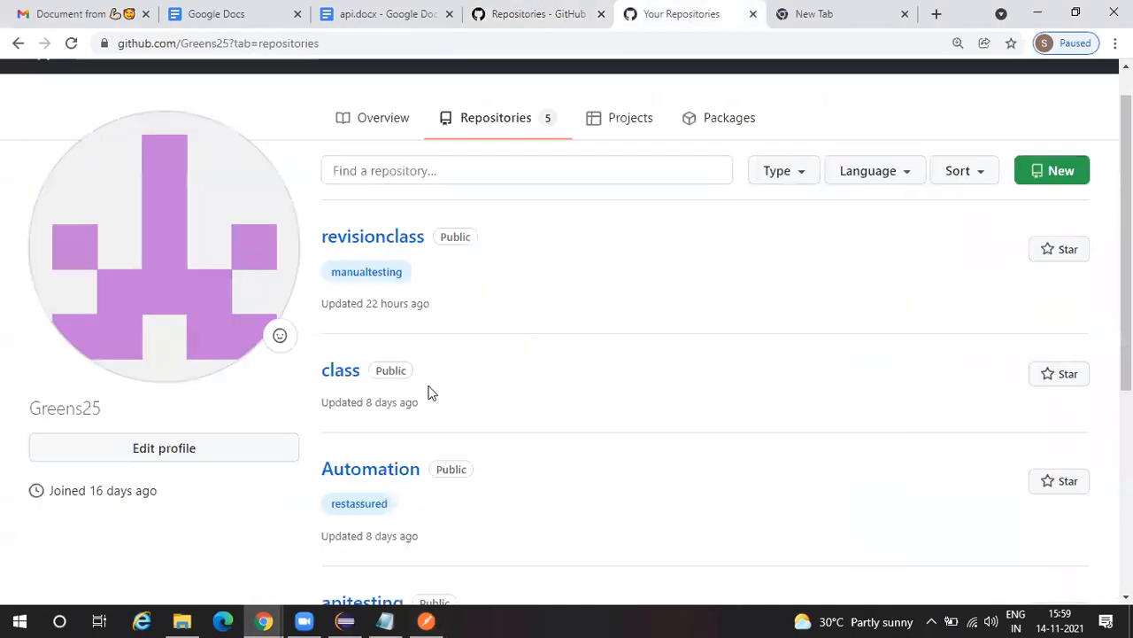
scroll(419, 396, "down", 4)
scroll(419, 396, "up", 3)
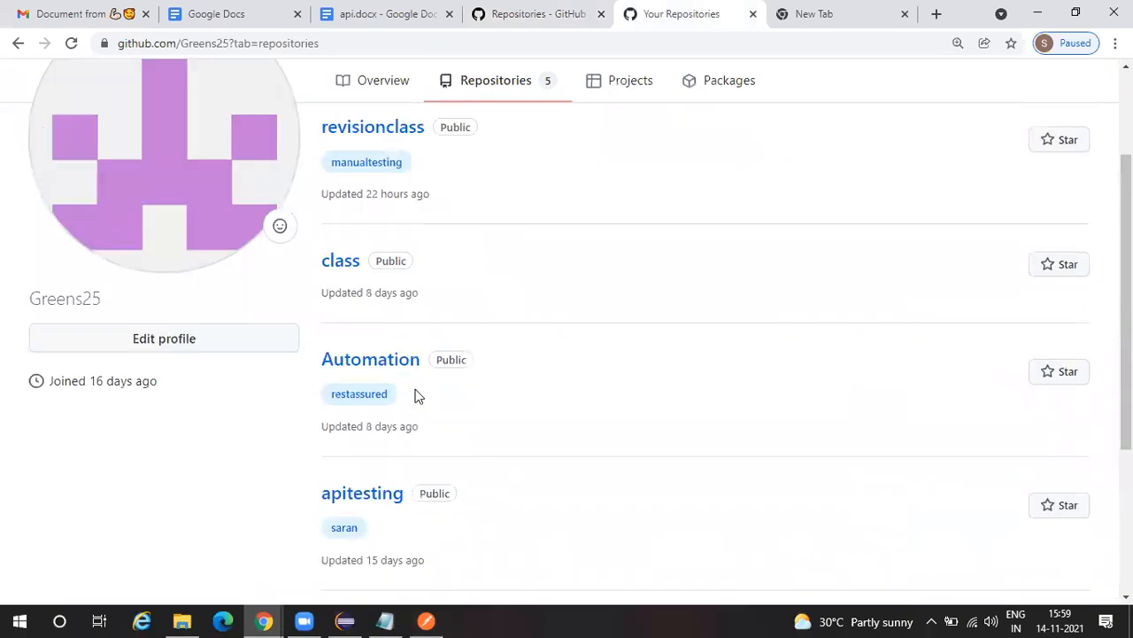
Step: Review the Greens25 repositories from revisionclass down to hello_world1 and return to the revisionclass entry
scroll(419, 395, "down", 3)
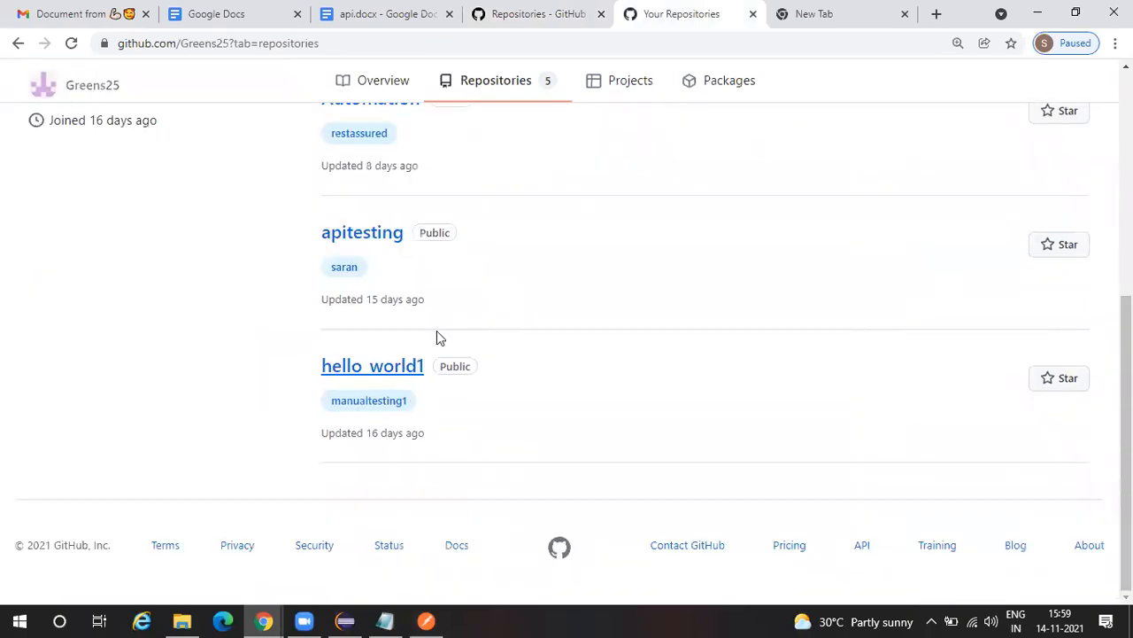
scroll(438, 337, "up", 4)
scroll(437, 337, "up", 1)
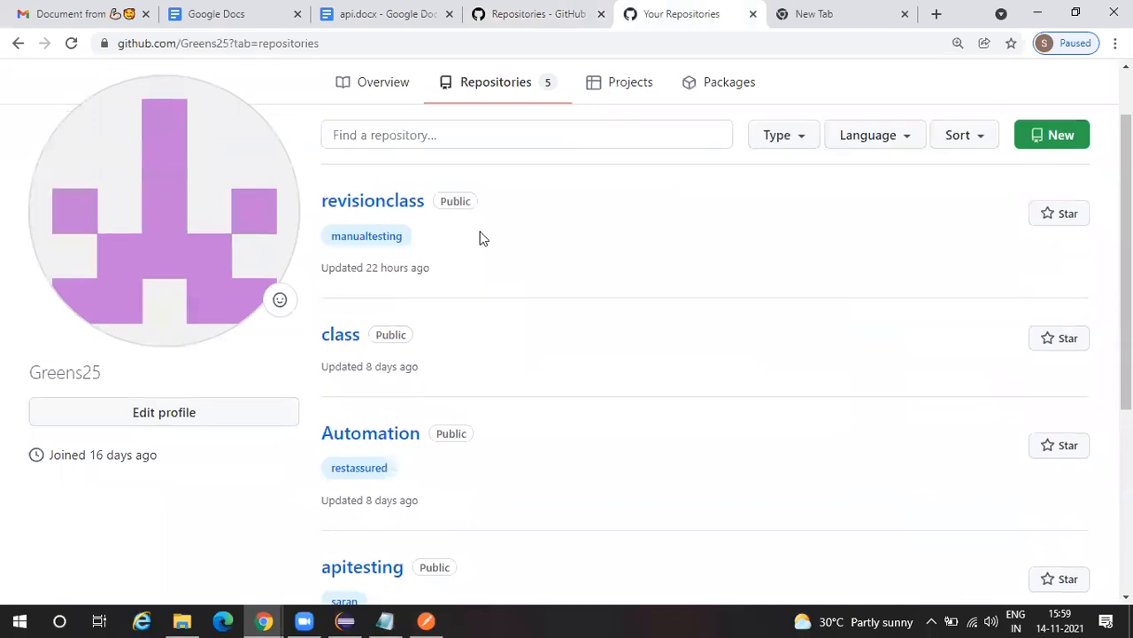
scroll(522, 310, "down", 1)
scroll(557, 410, "down", 2)
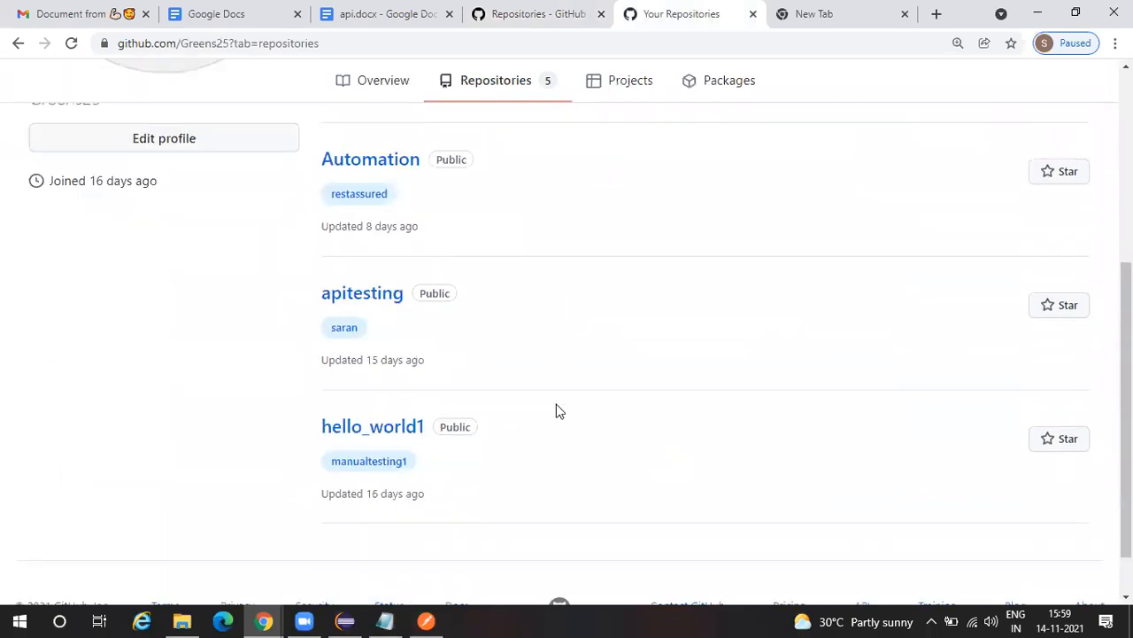
scroll(556, 410, "up", 2)
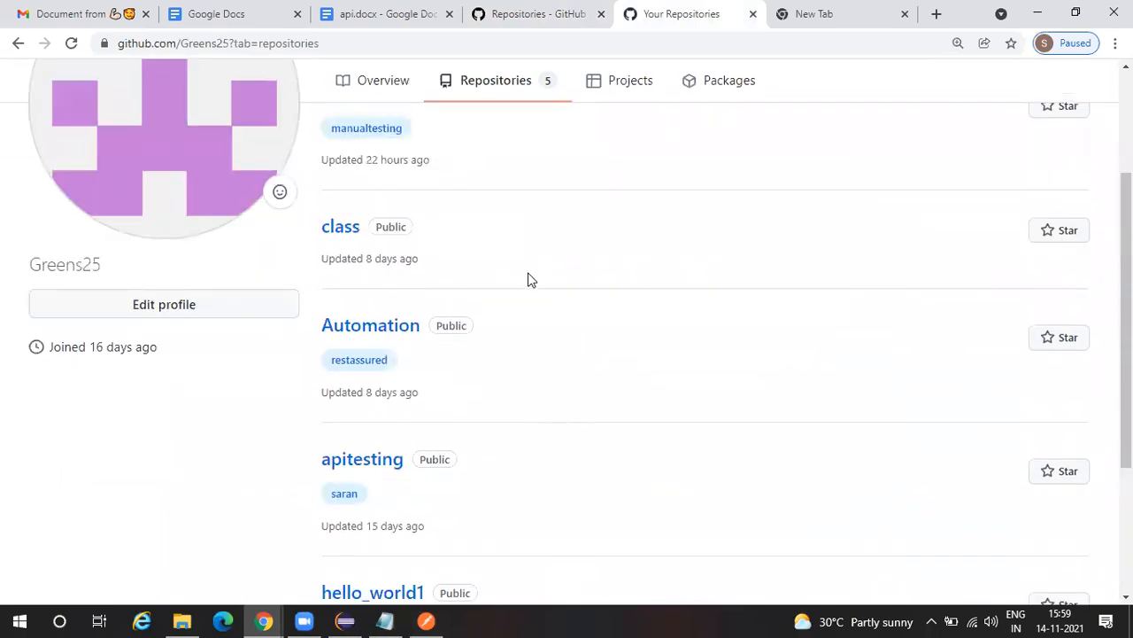
scroll(410, 261, "up", 2)
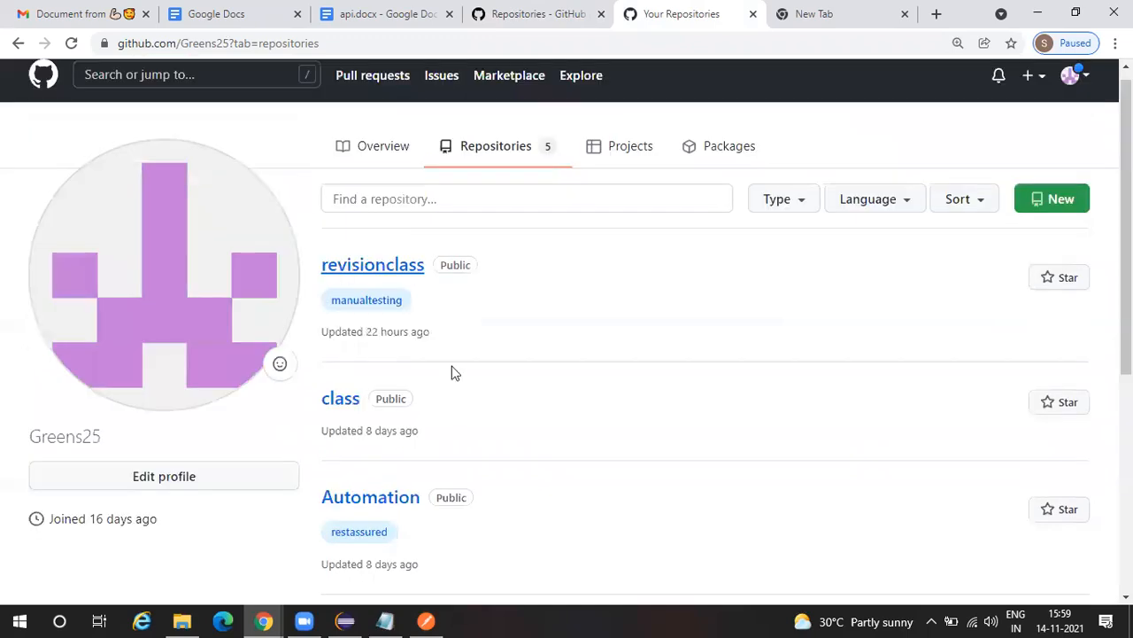
Step: Return to the GitHub Docs page and review the Get a repository code samples and parameters above the default response
left_click(537, 10)
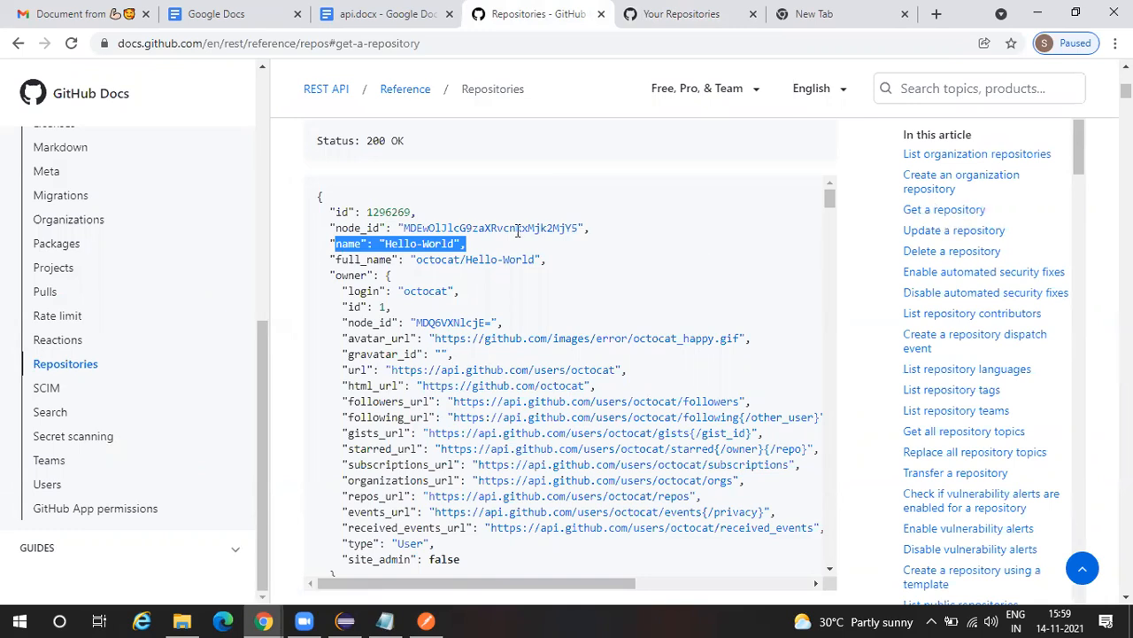
scroll(518, 230, "up", 1)
scroll(518, 231, "up", 2)
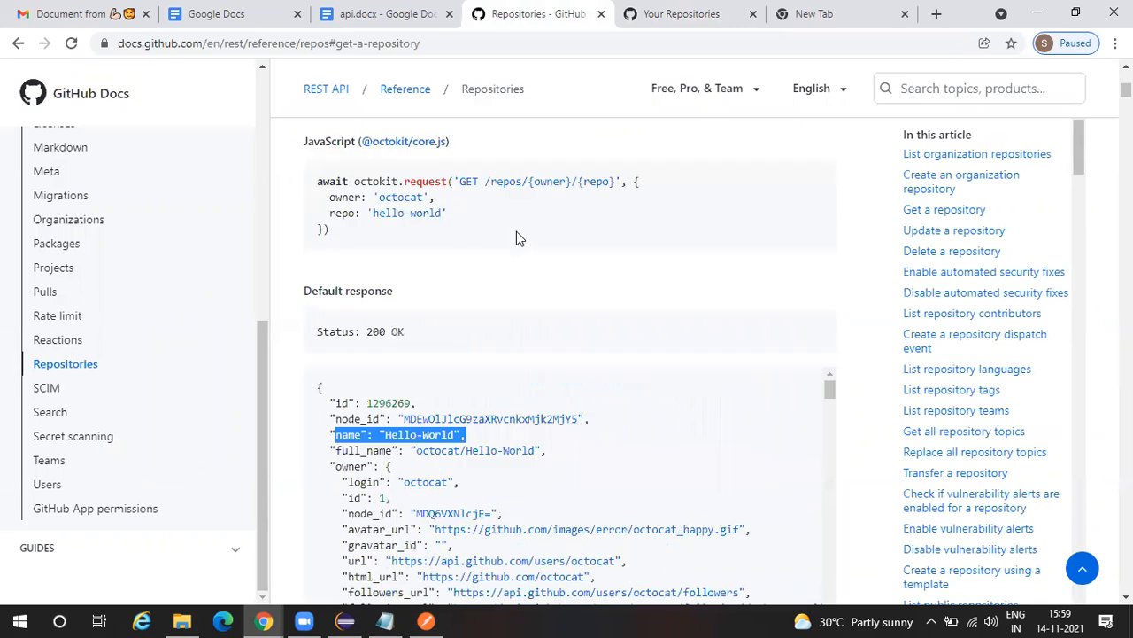
scroll(518, 237, "up", 1)
scroll(518, 237, "up", 2)
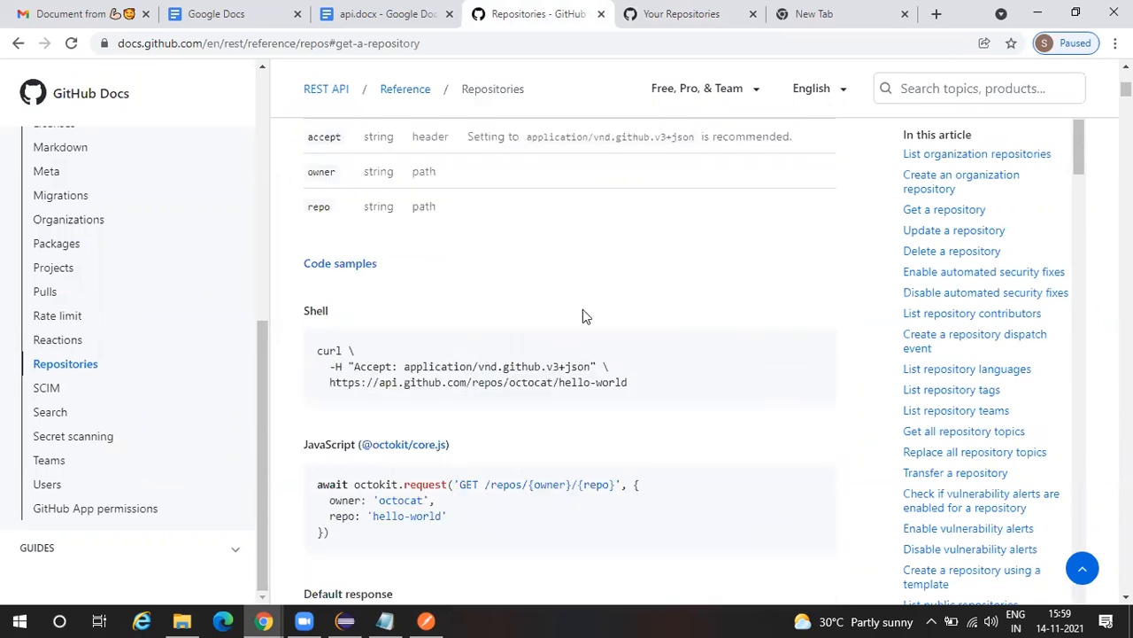
Step: Review the sample request URL in the Get a repository docs and check the account's GitHub repositories list
left_click_drag(627, 383, 558, 382)
scroll(604, 221, "down", 1)
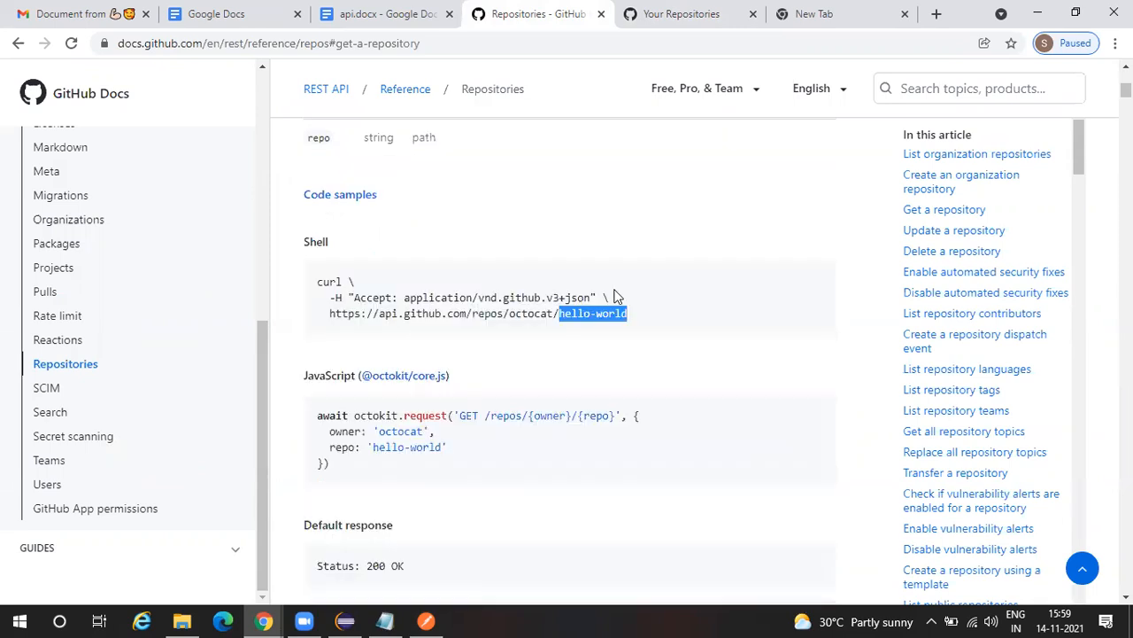
scroll(594, 302, "down", 1)
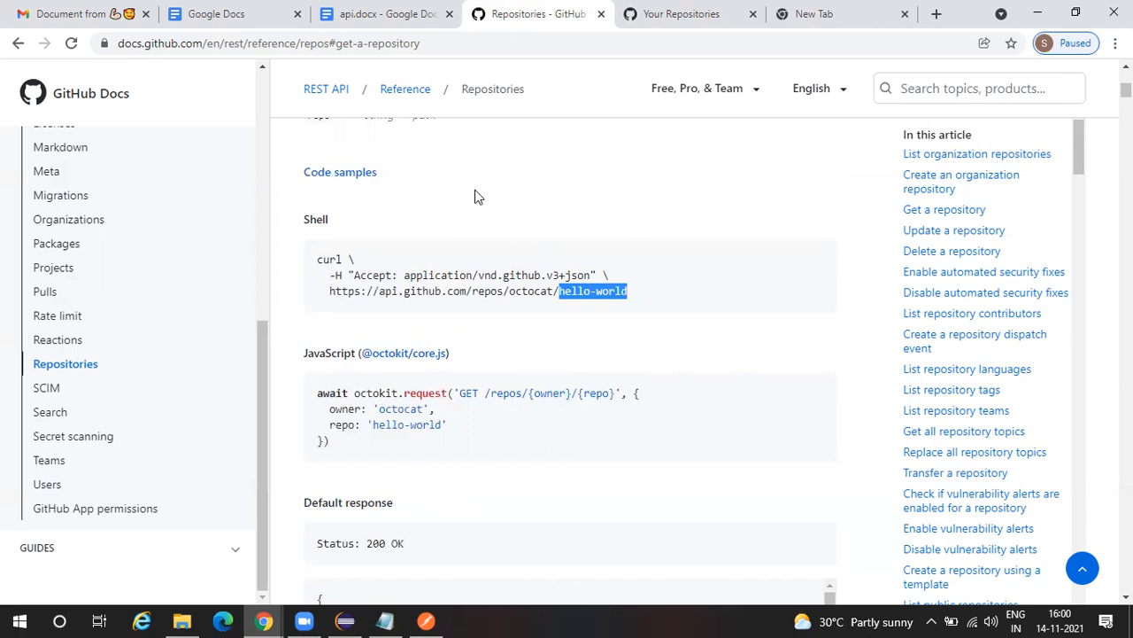
left_click(701, 10)
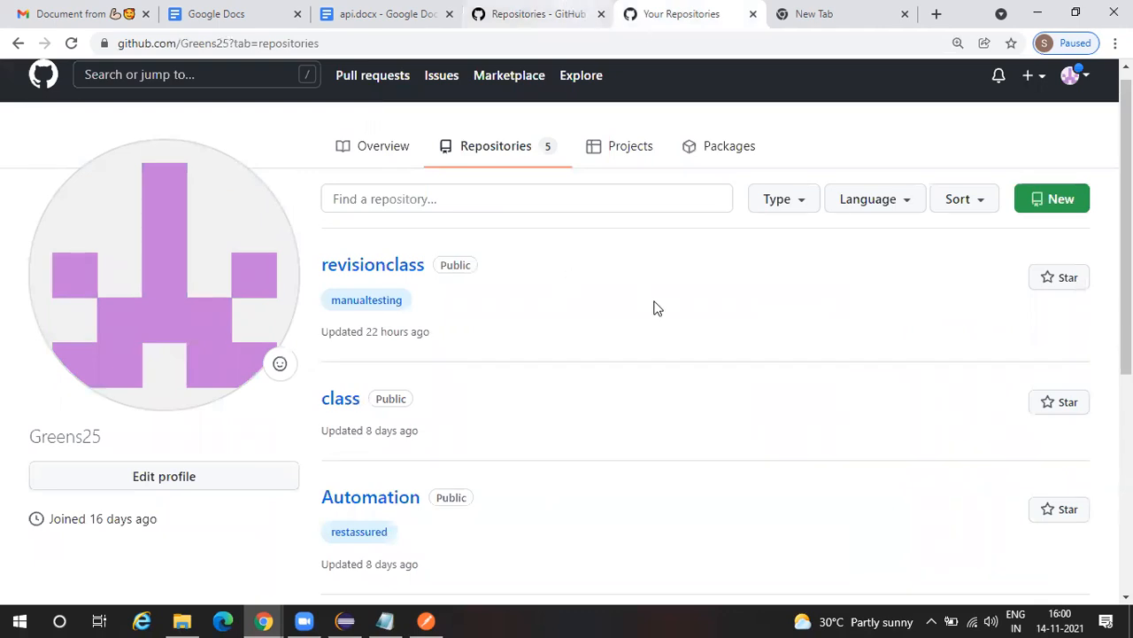
left_click(547, 14)
left_click(529, 400)
Step: Switch to Postman and add a request named DELETE to the GITHUB2 collection
left_click(429, 620)
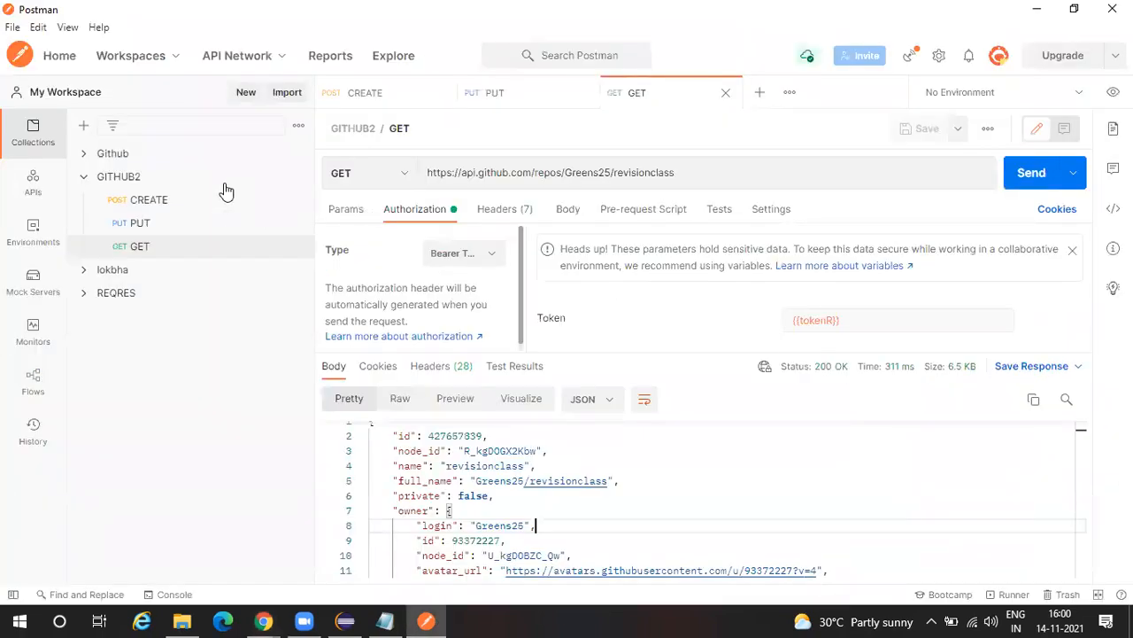
left_click(299, 178)
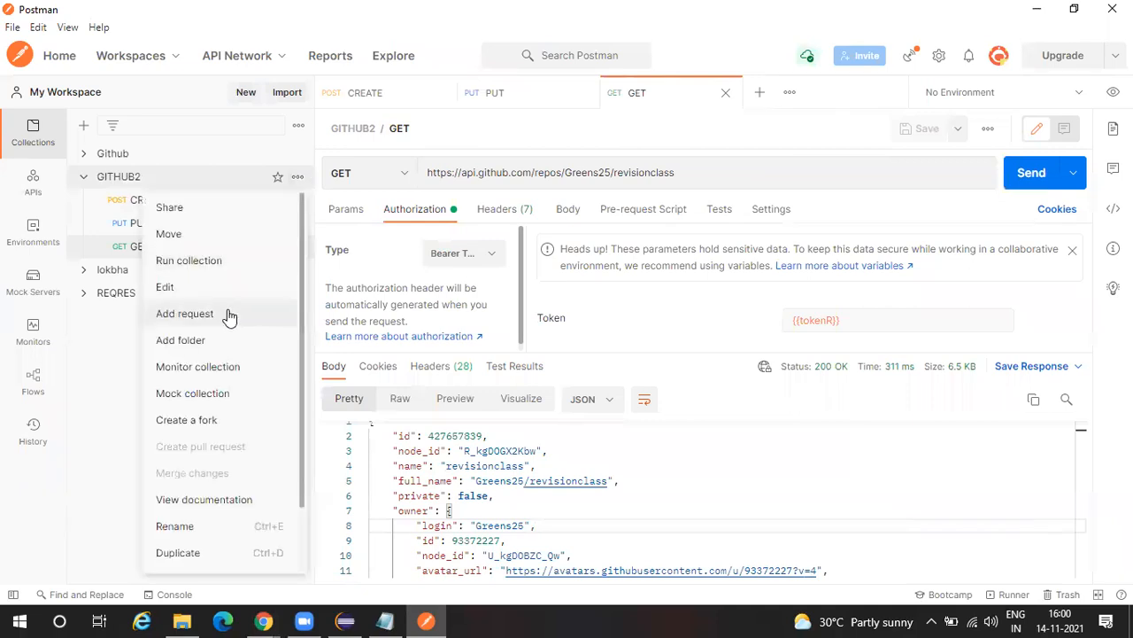
left_click(229, 315)
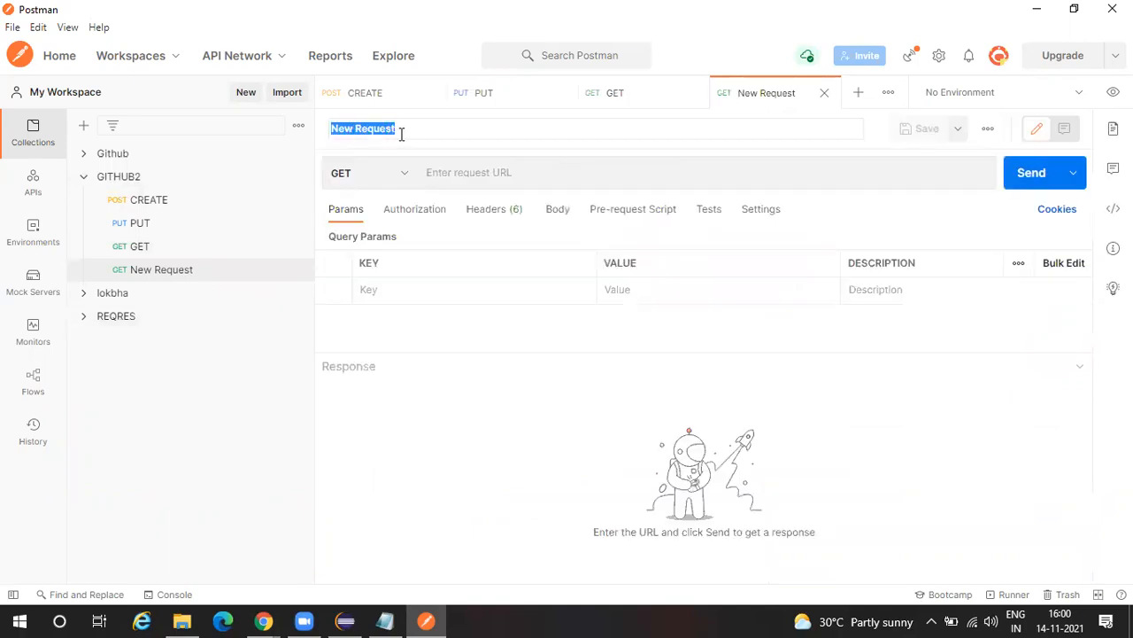
key("BackSpace")
key("Caps_Lock")
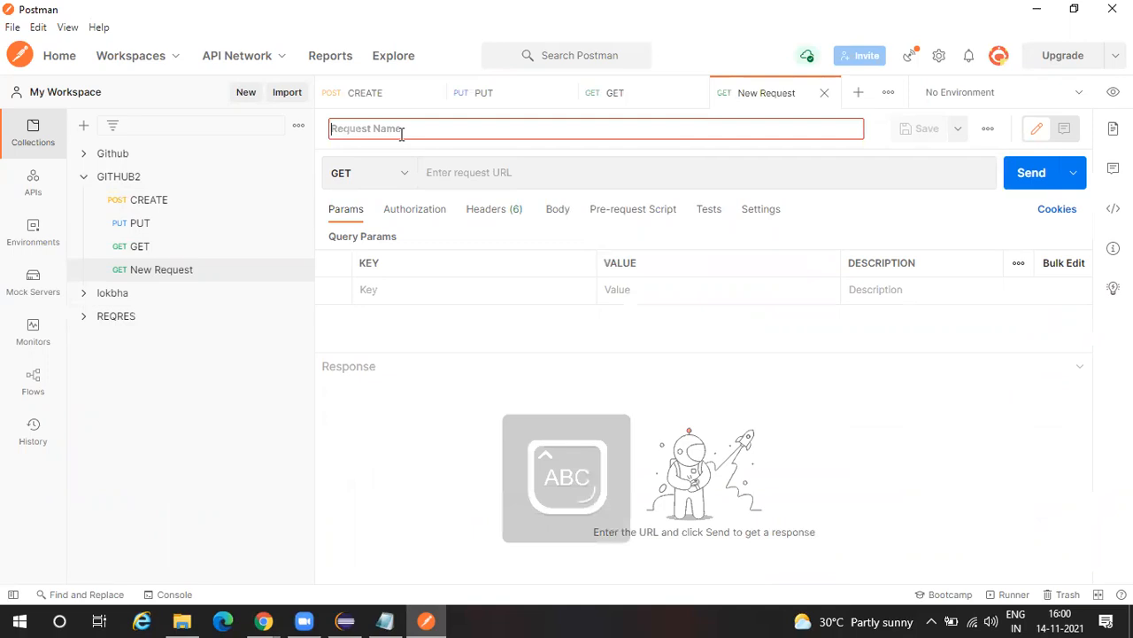
type("DELET")
key("Return")
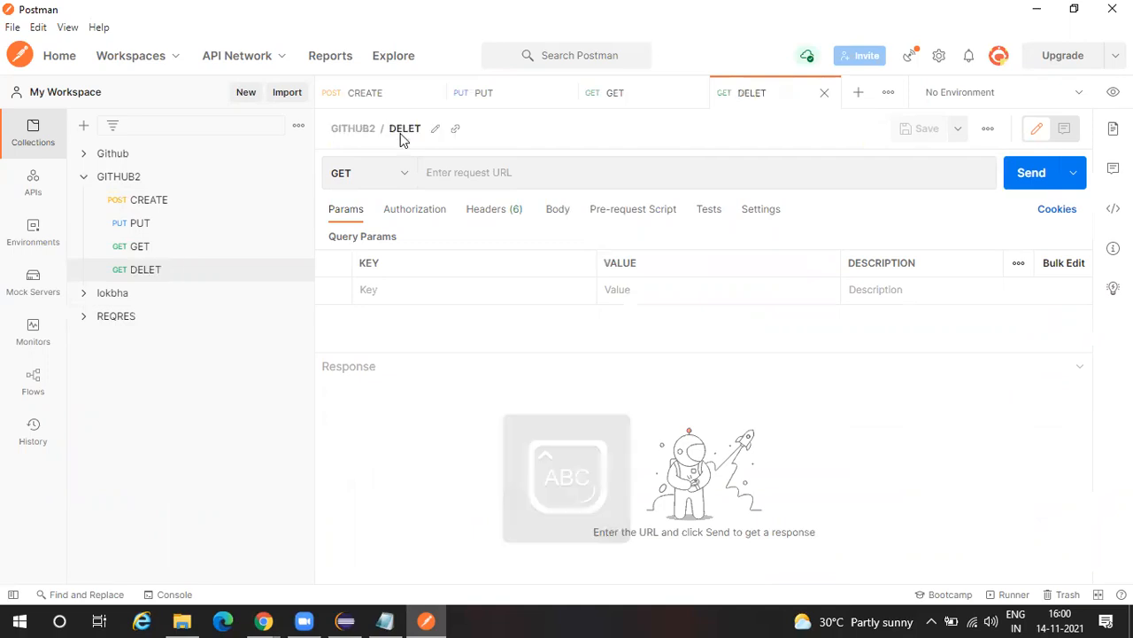
left_click(435, 129)
left_click(433, 131)
type("E")
key("Return")
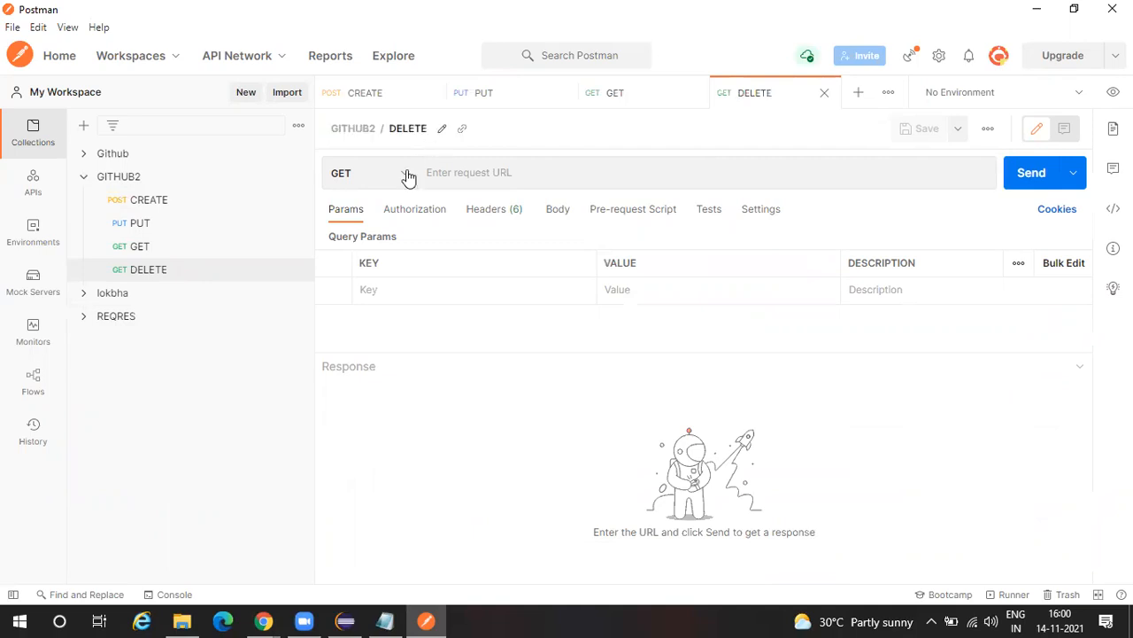
Step: Set the new request's method to DELETE and its body format to raw JSON
left_click(408, 177)
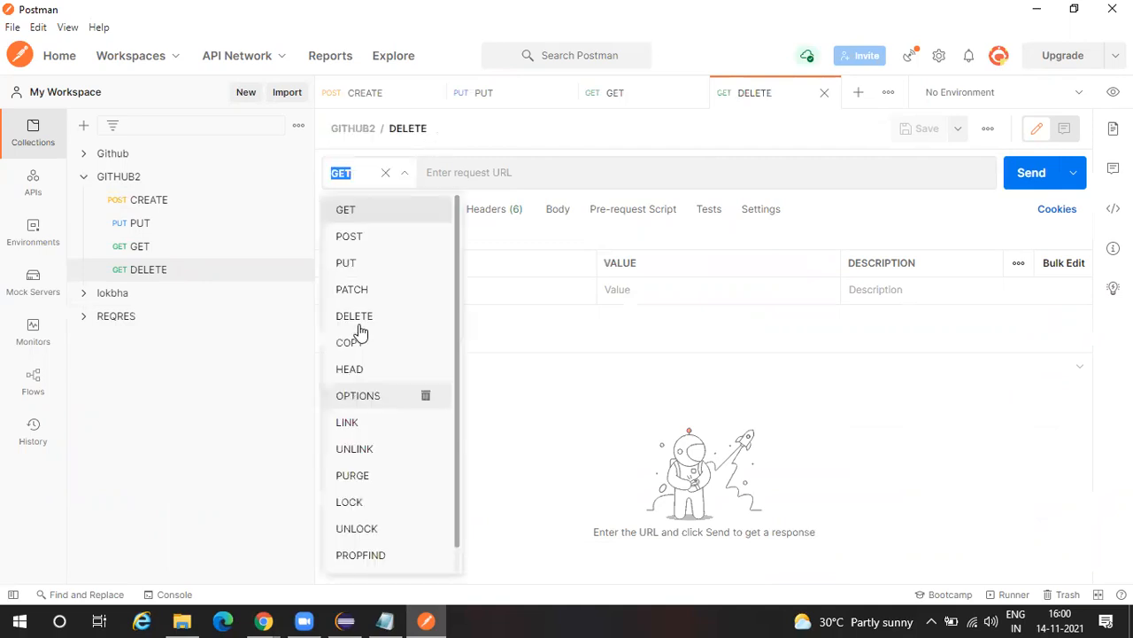
left_click(359, 324)
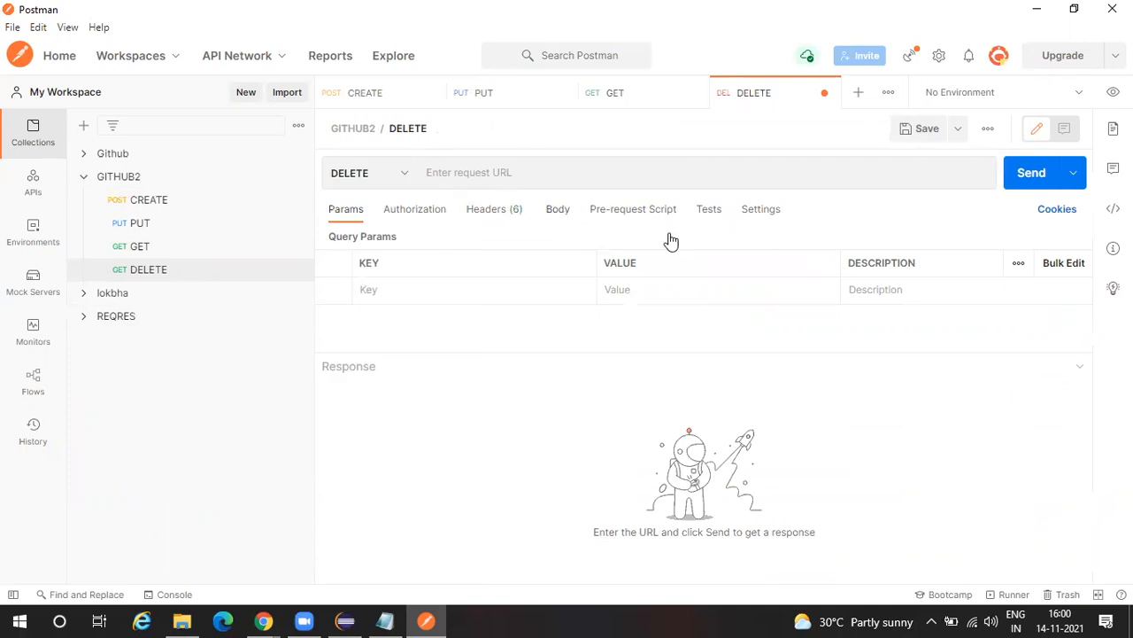
left_click(558, 209)
left_click(611, 240)
left_click(790, 246)
left_click(788, 321)
left_click(443, 298)
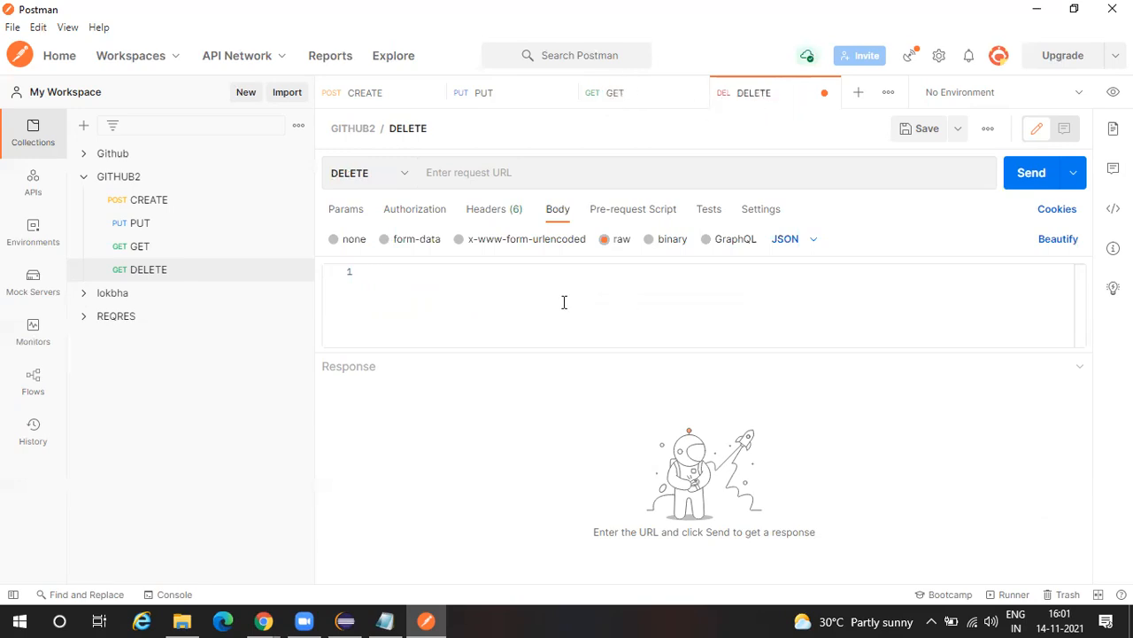
left_click(574, 177)
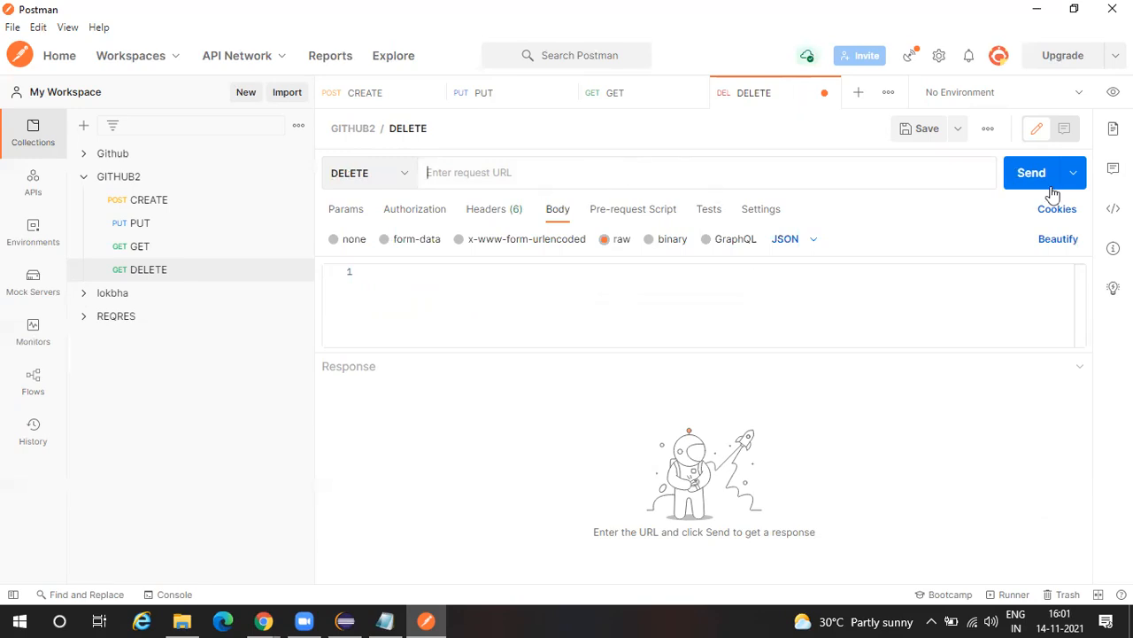
left_click(771, 308)
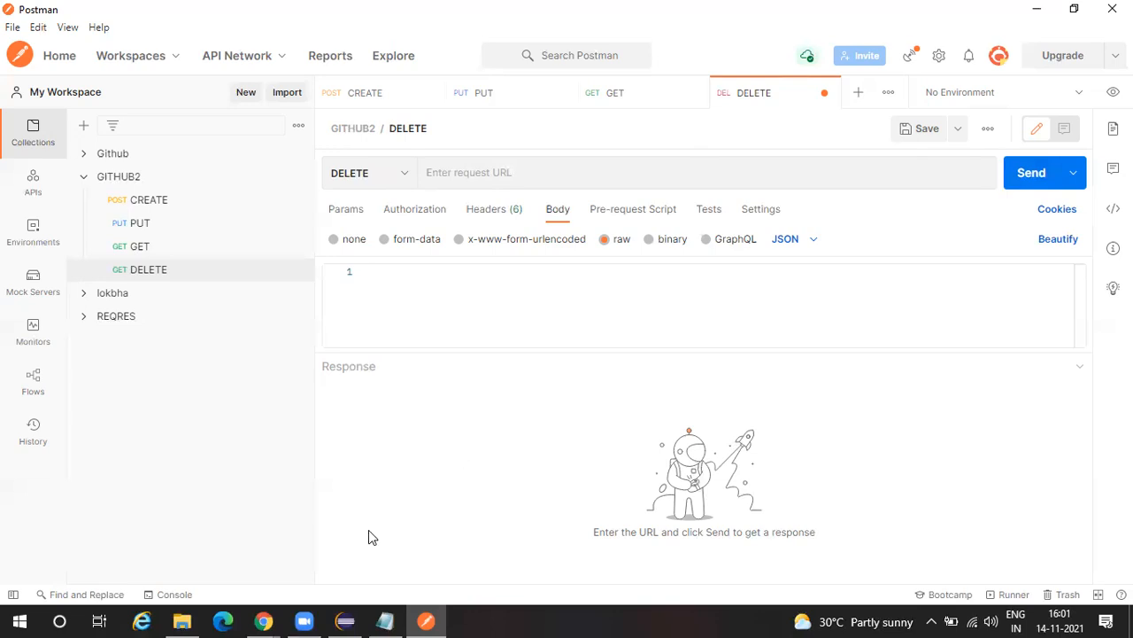
Step: Switch to GitHub Docs in Chrome, open the Delete a repository reference and look through the article's contents
left_click(267, 619)
left_click(293, 562)
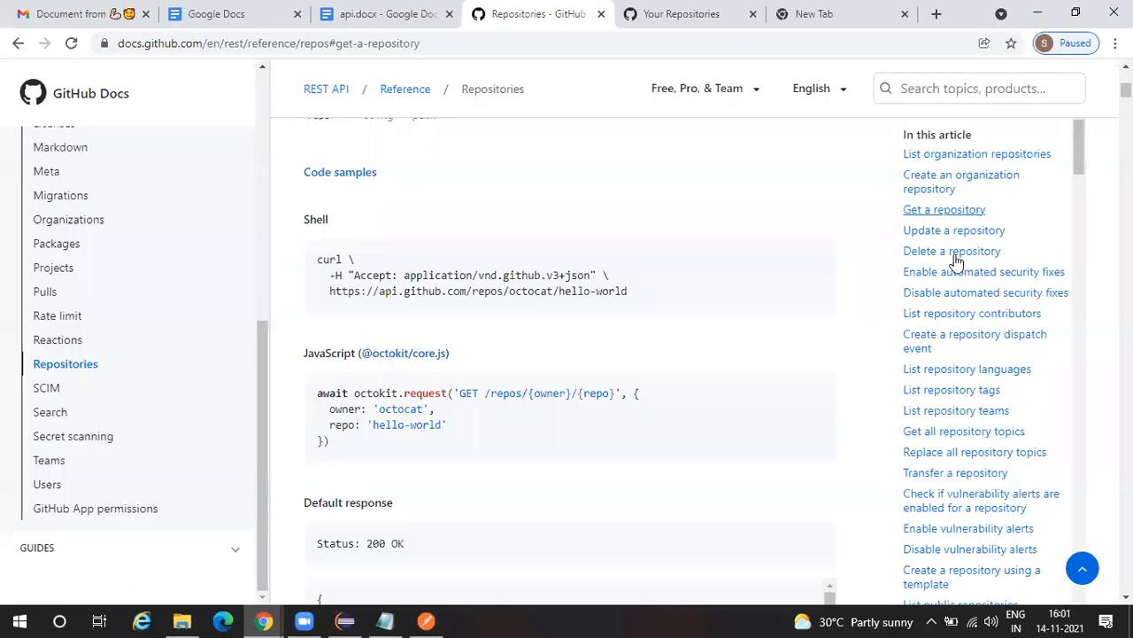
left_click(953, 255)
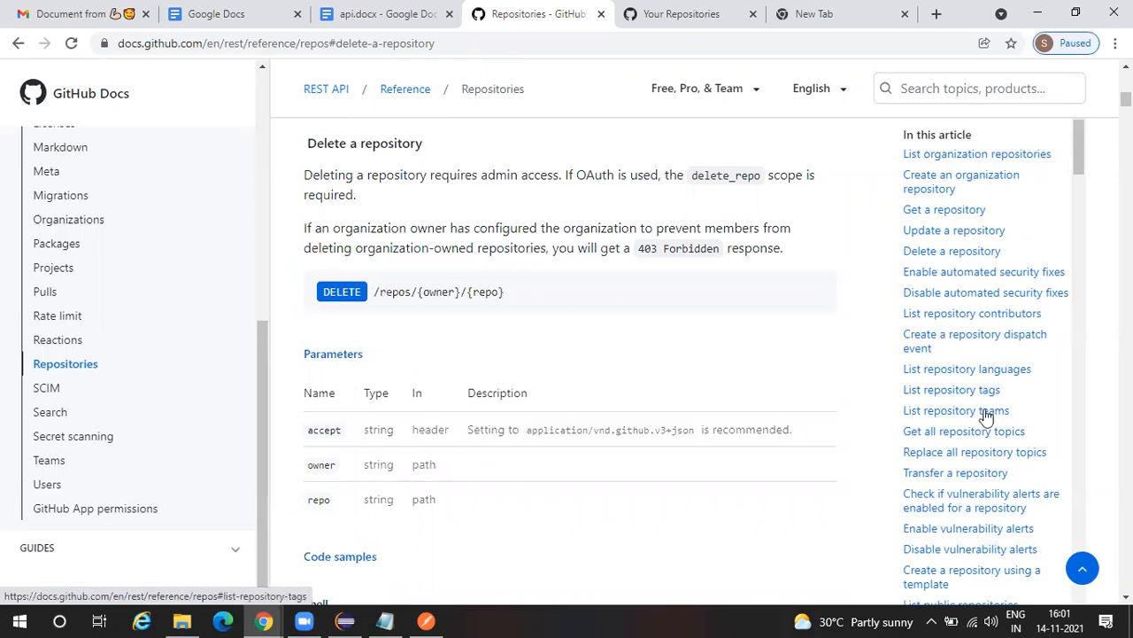
scroll(985, 416, "down", 3)
scroll(985, 416, "down", 4)
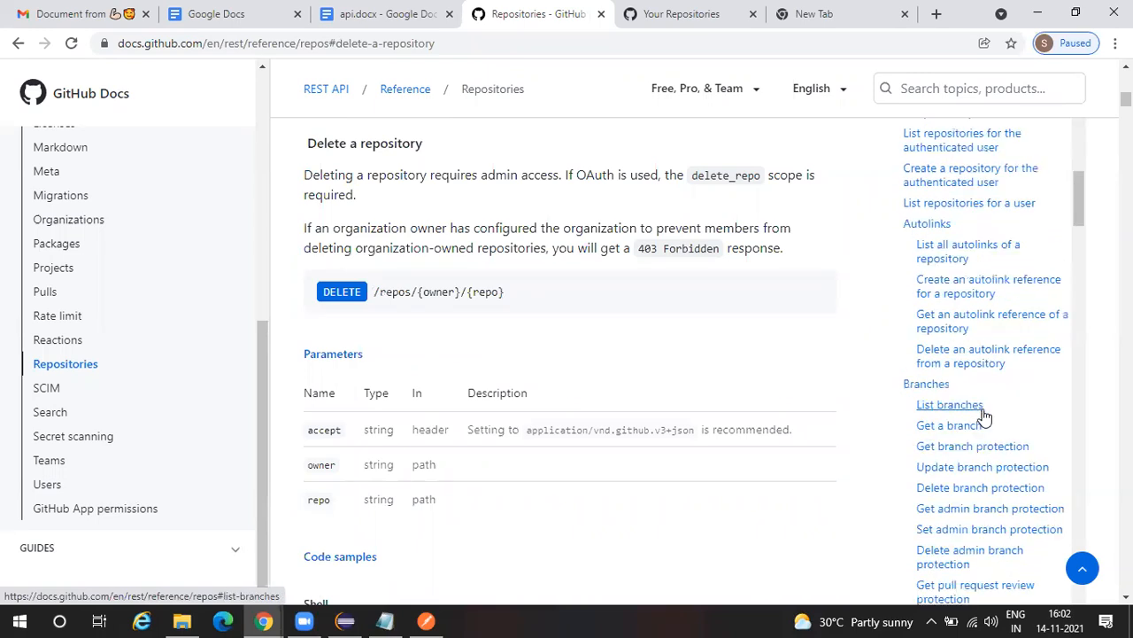
scroll(936, 224, "down", 5)
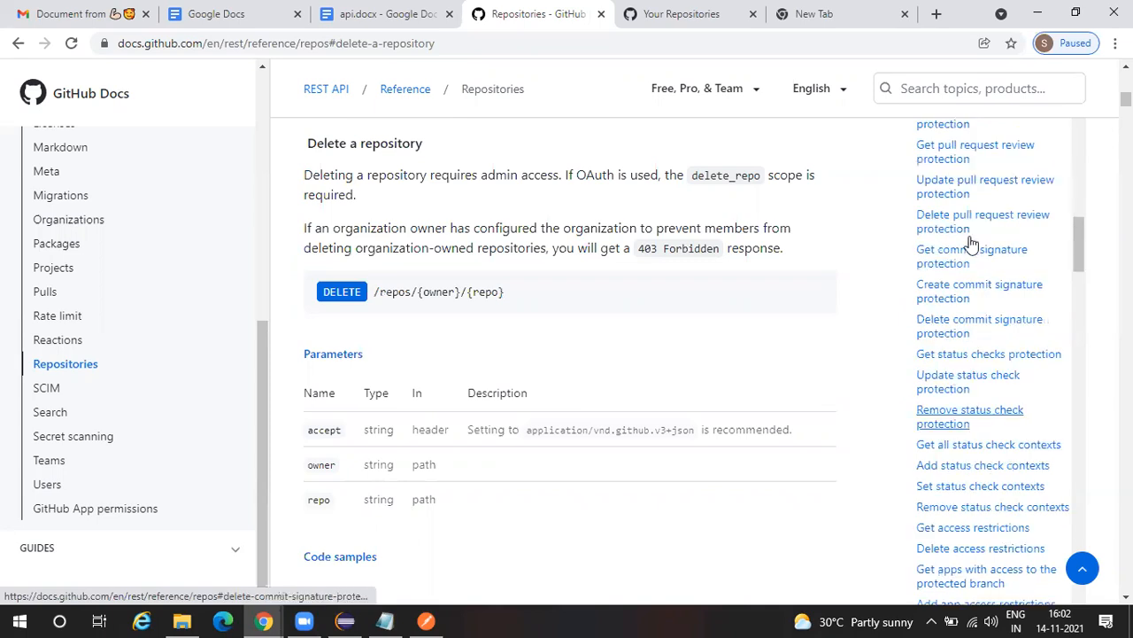
scroll(954, 232, "up", 5)
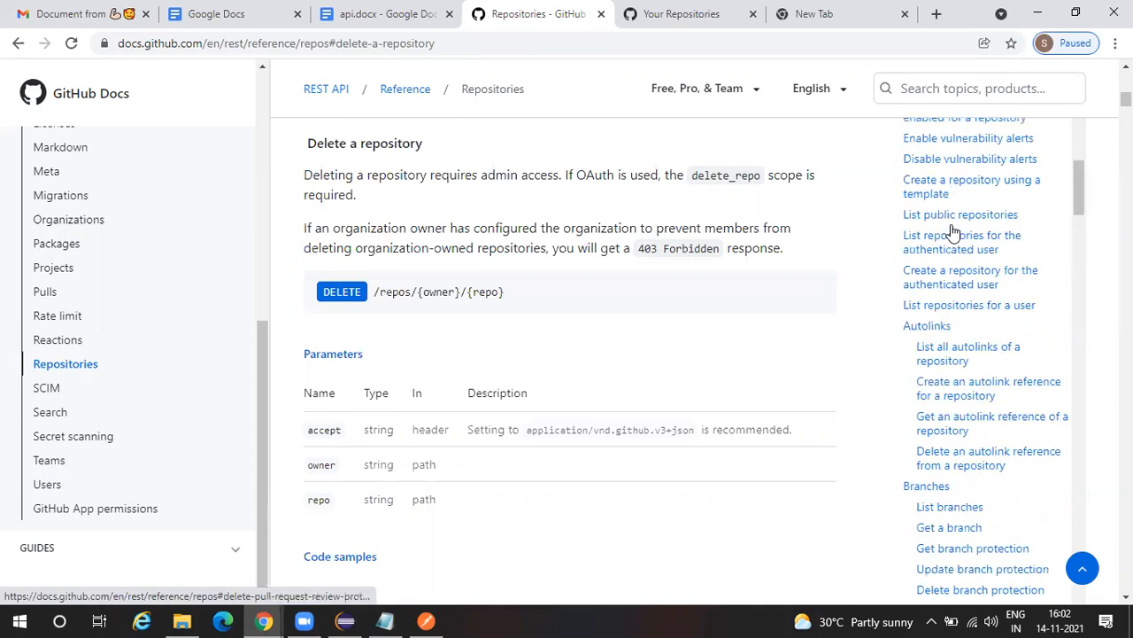
scroll(953, 232, "up", 4)
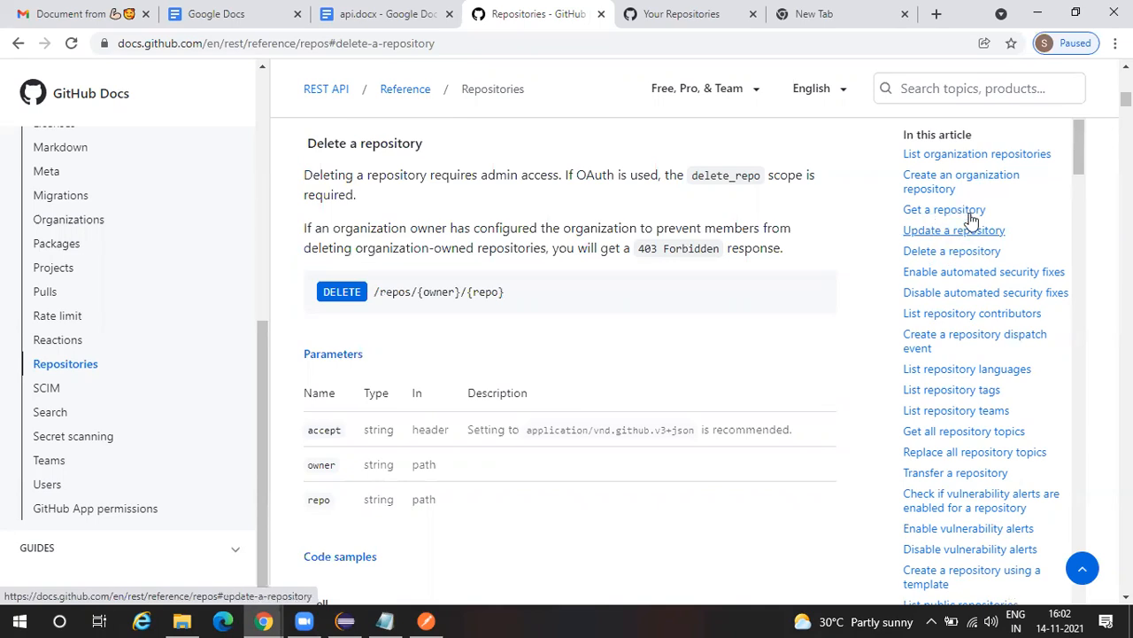
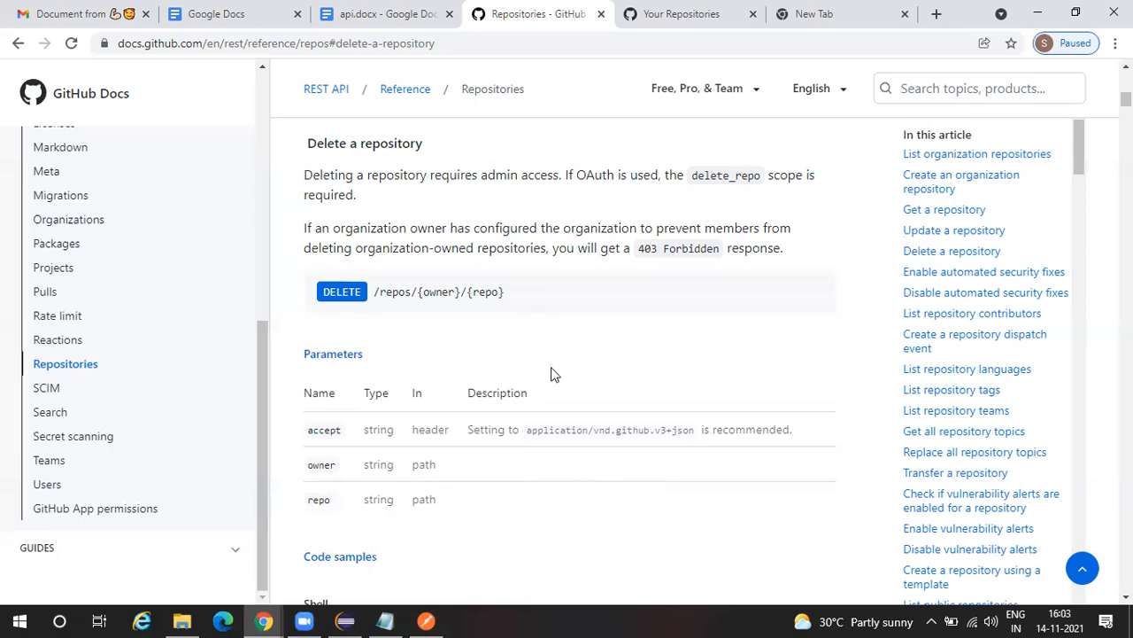
Step: Copy the sample URL from the Shell code sample and paste it as the DELETE request's URL in Postman
scroll(552, 371, "down", 4)
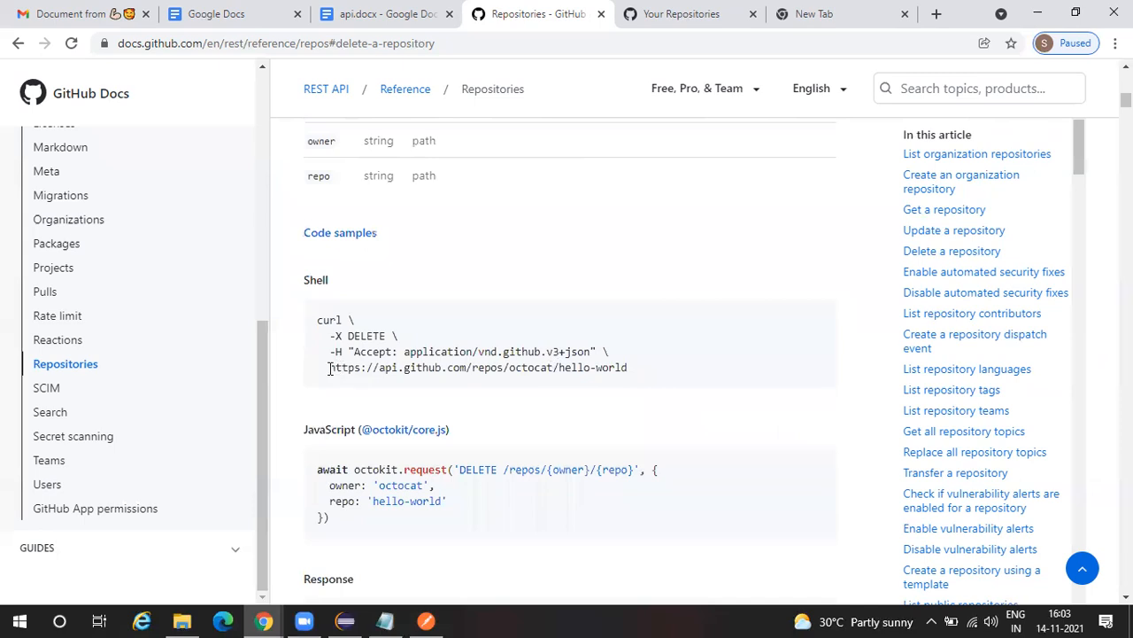
left_click_drag(468, 367, 628, 380)
key("ctrl+c")
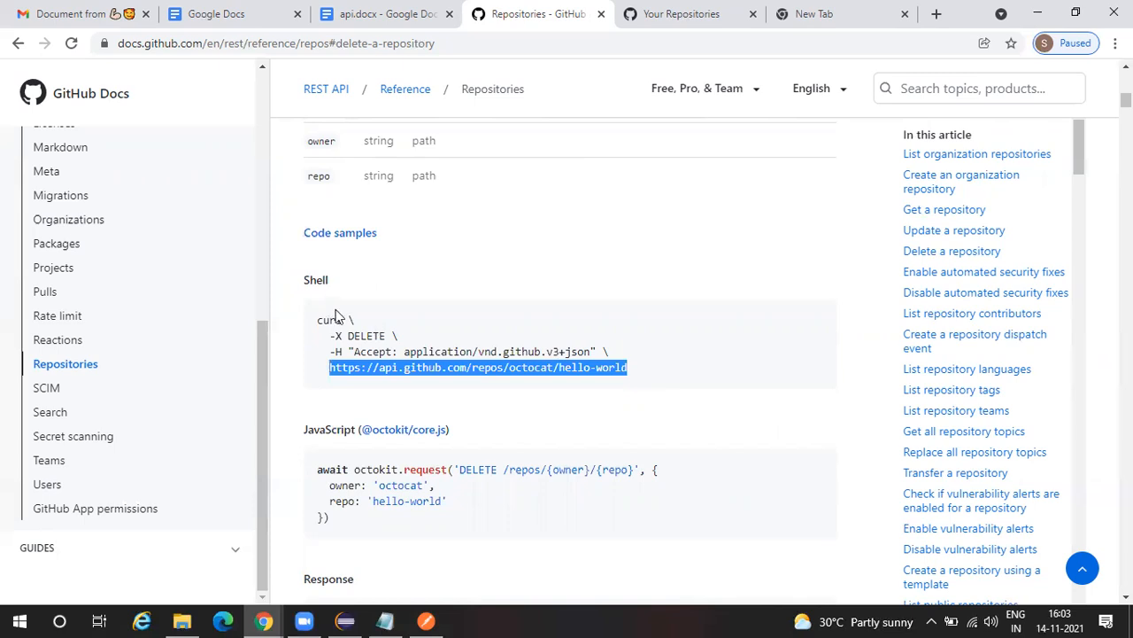
key("alt+Tab")
left_click(493, 174)
key("ctrl+v")
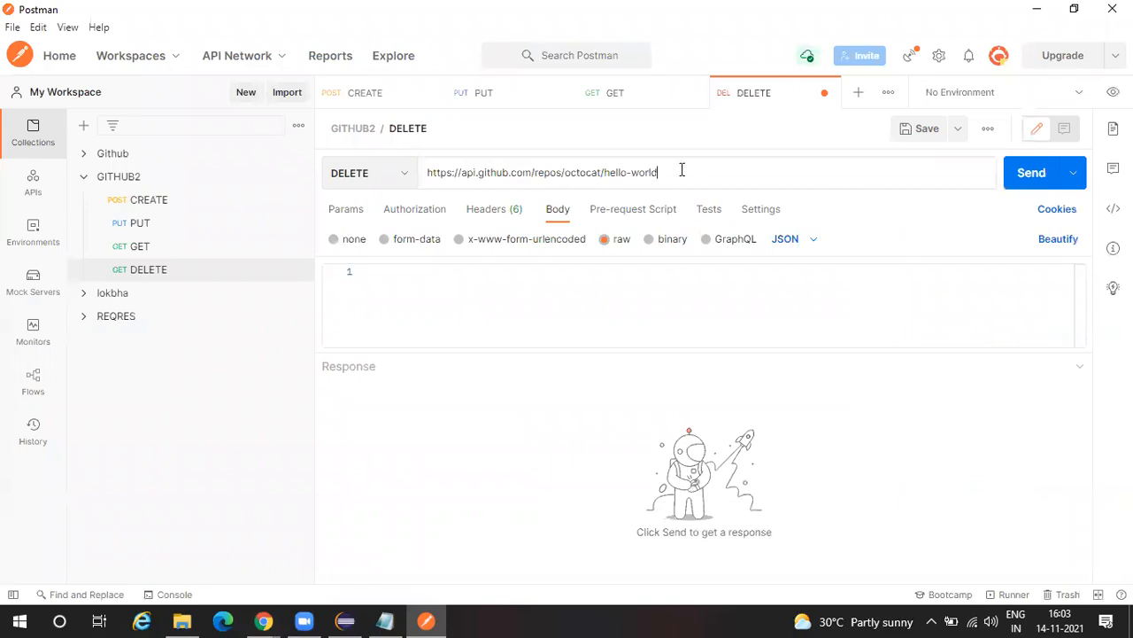
Step: Replace the owner octocat in the request URL with Greens25
double_click(571, 174)
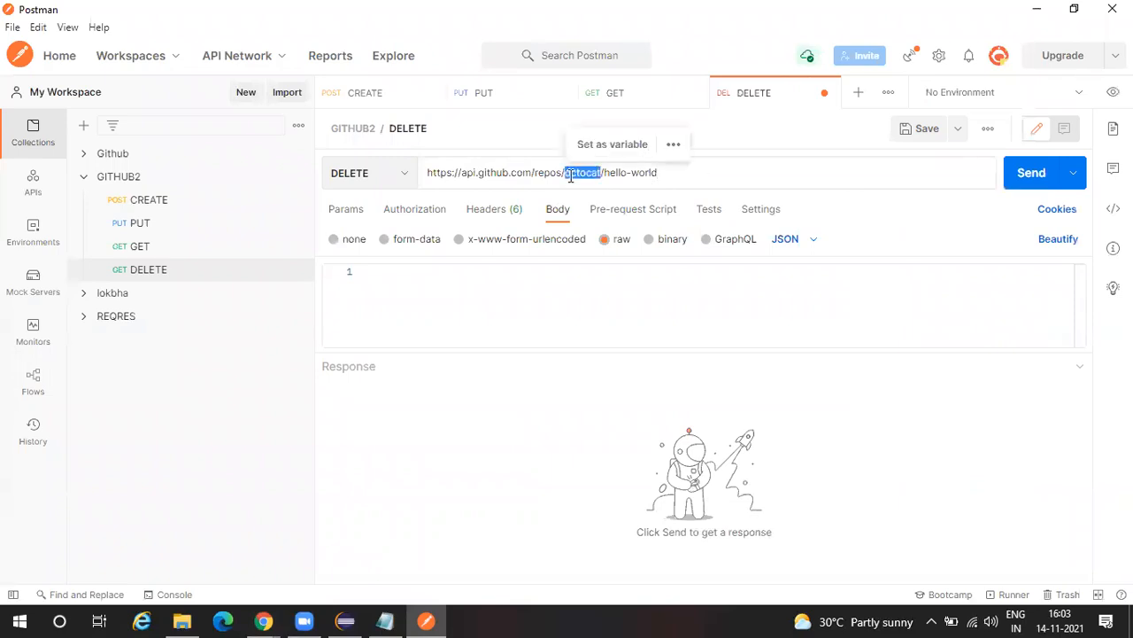
key("Caps_Lock")
type("Cree")
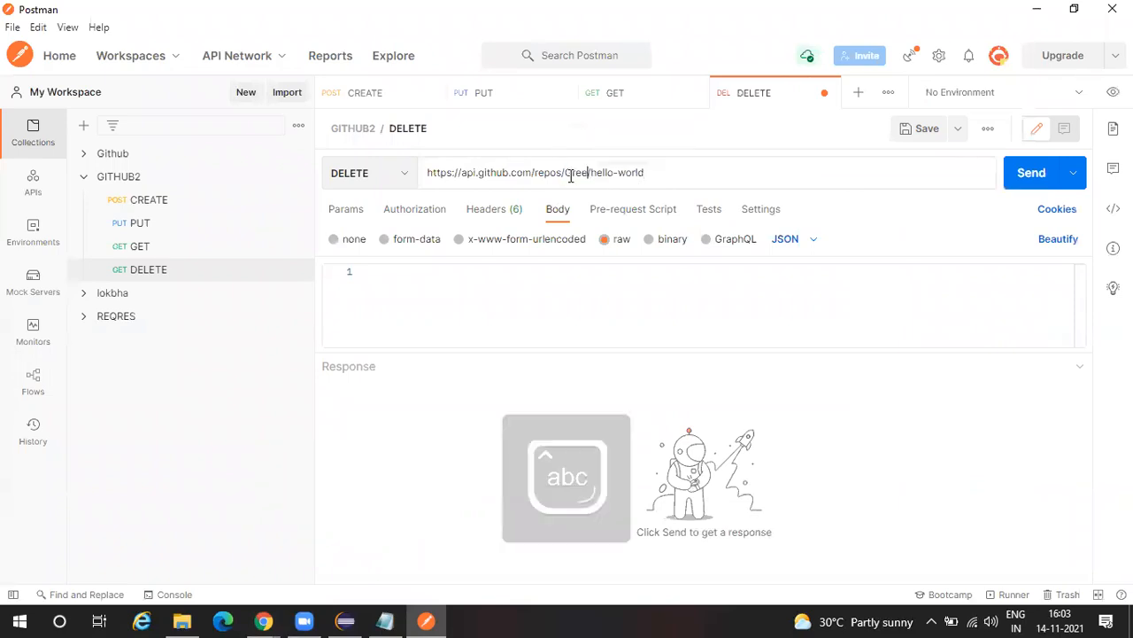
type("ns25")
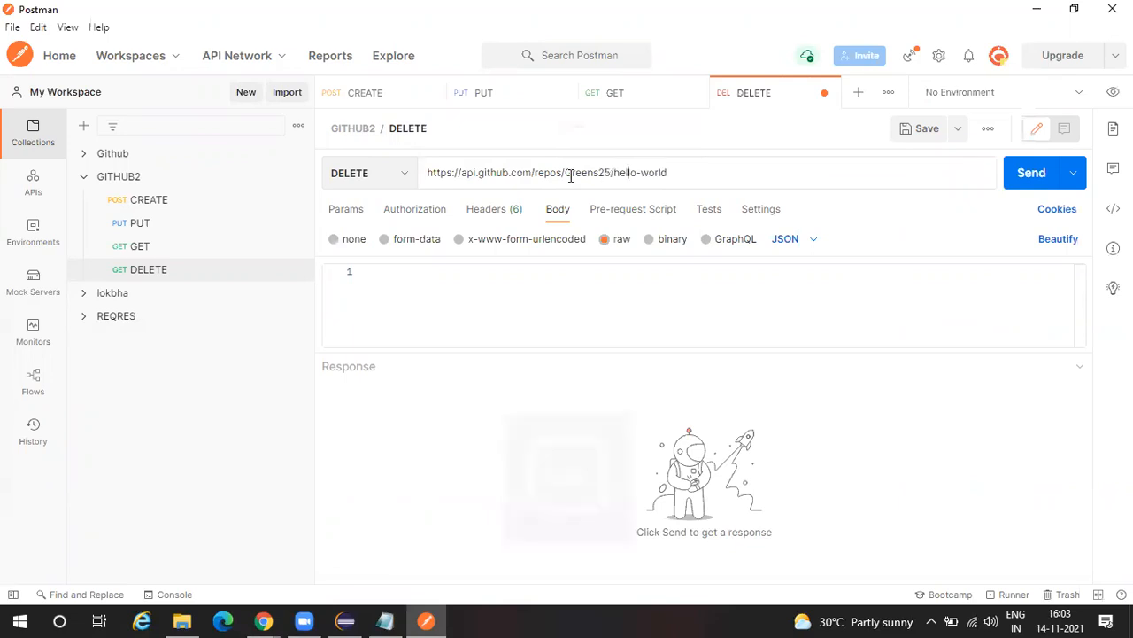
Step: Replace hello-world at the end of the request URL with revisionclass and save the request
key("End")
key("BackSpace")
key("BackSpace")
key("BackSpace")
key("BackSpace")
key("BackSpace")
key("BackSpace")
key("BackSpace")
key("BackSpace")
key("BackSpace")
key("BackSpace")
key("BackSpace")
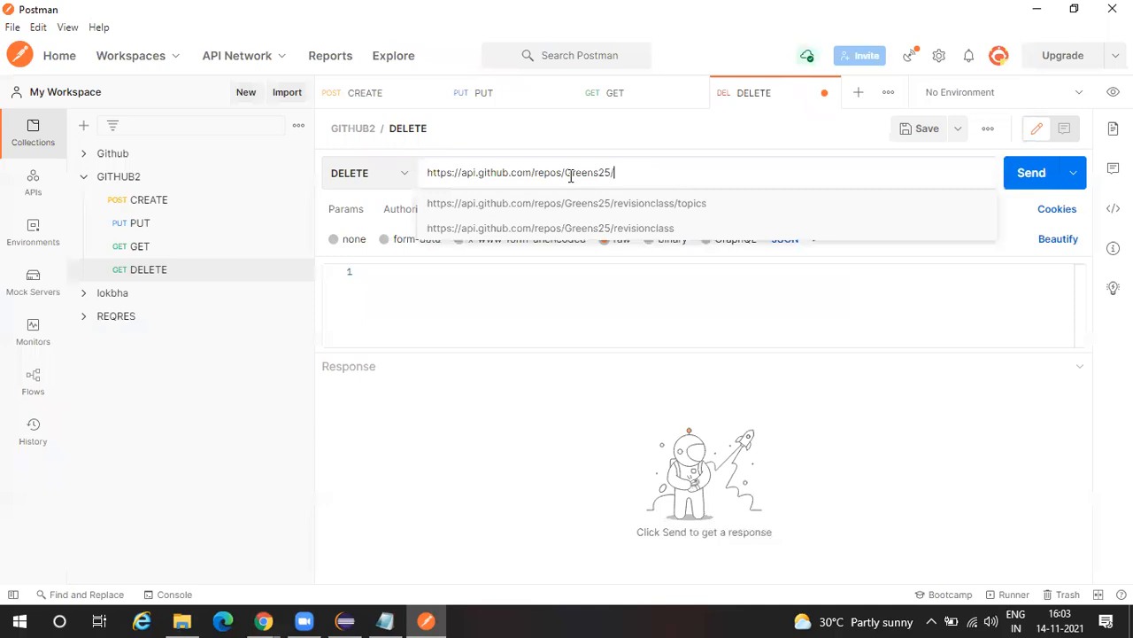
type("revisionclass")
left_click(922, 139)
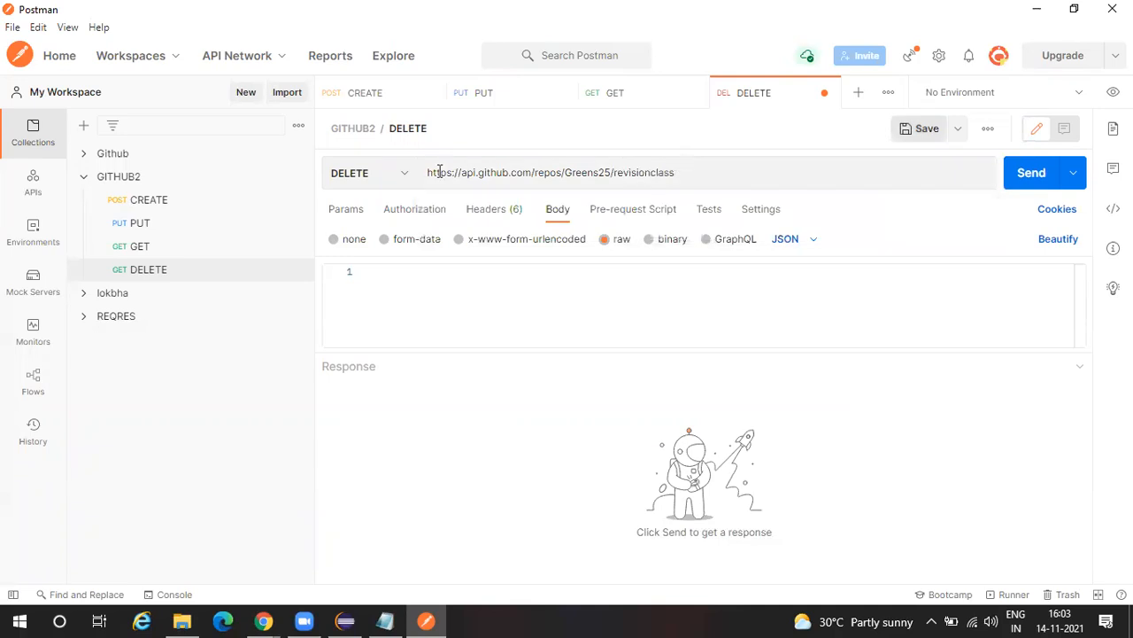
Step: Set the DELETE request's authorization type to Bearer Token and save the request
left_click(425, 215)
left_click(468, 255)
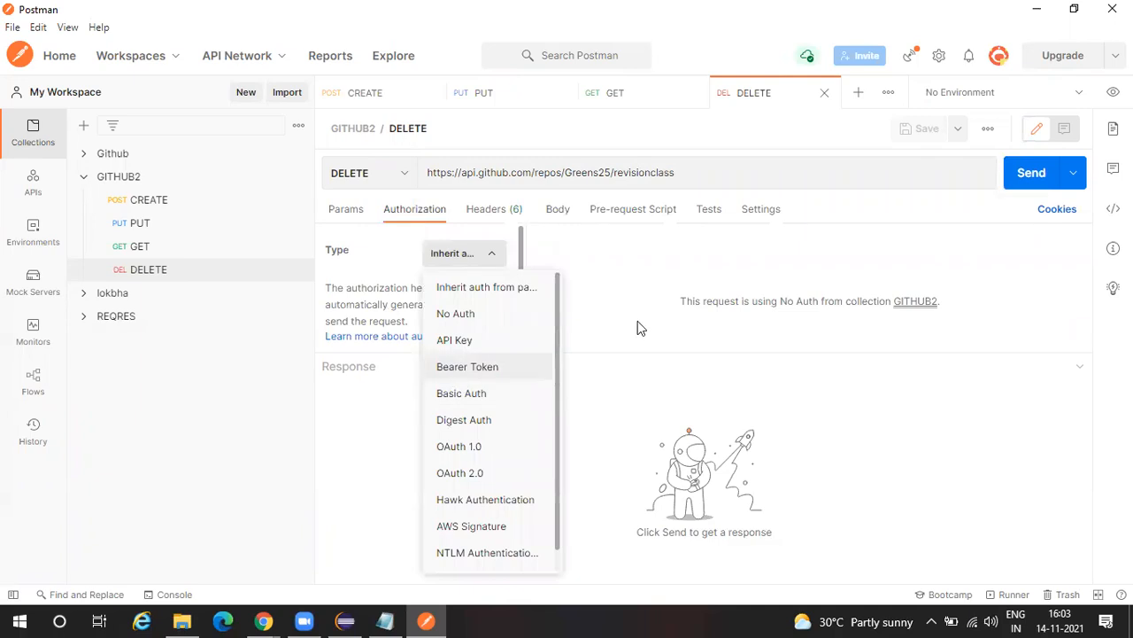
left_click(925, 134)
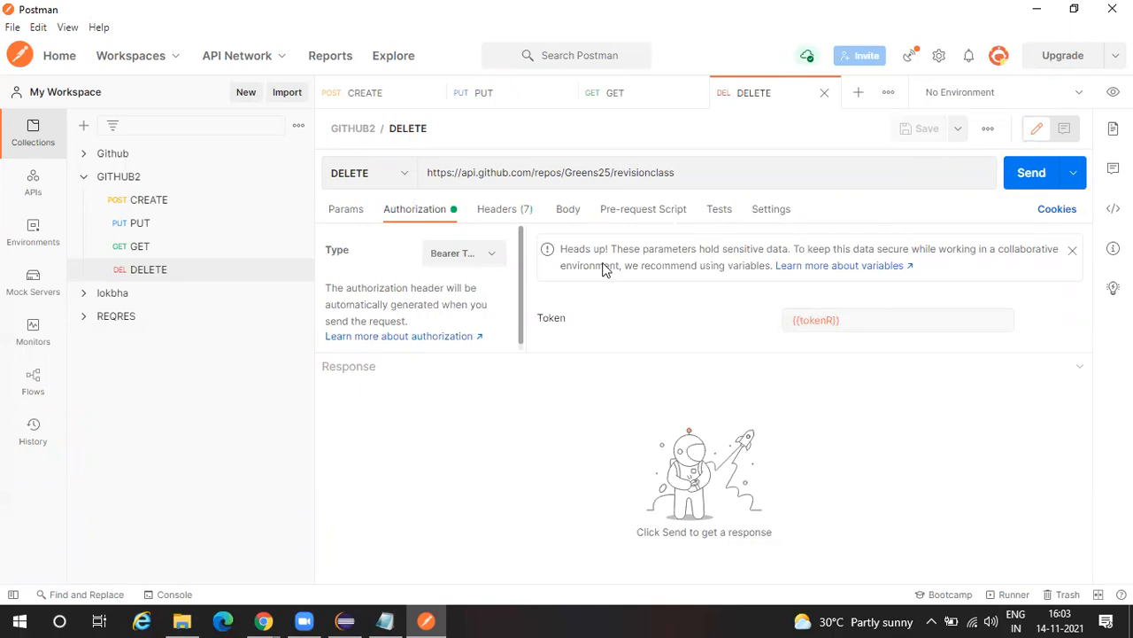
Step: Set the DELETE request's authorization type to No Auth and save the request
left_click(465, 253)
left_click(473, 314)
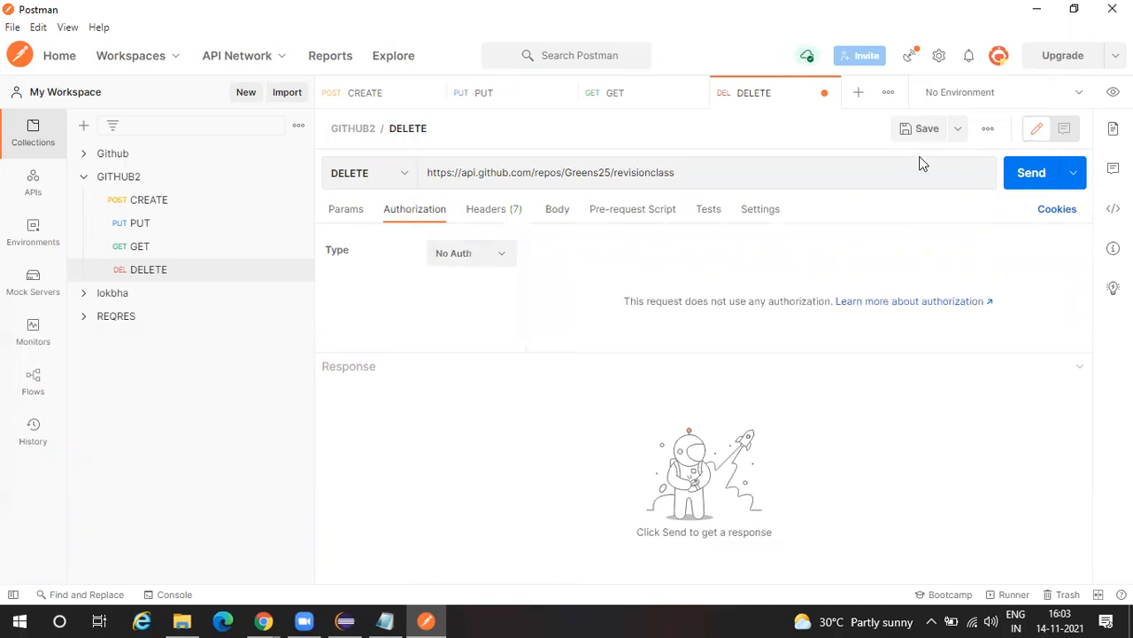
left_click(918, 134)
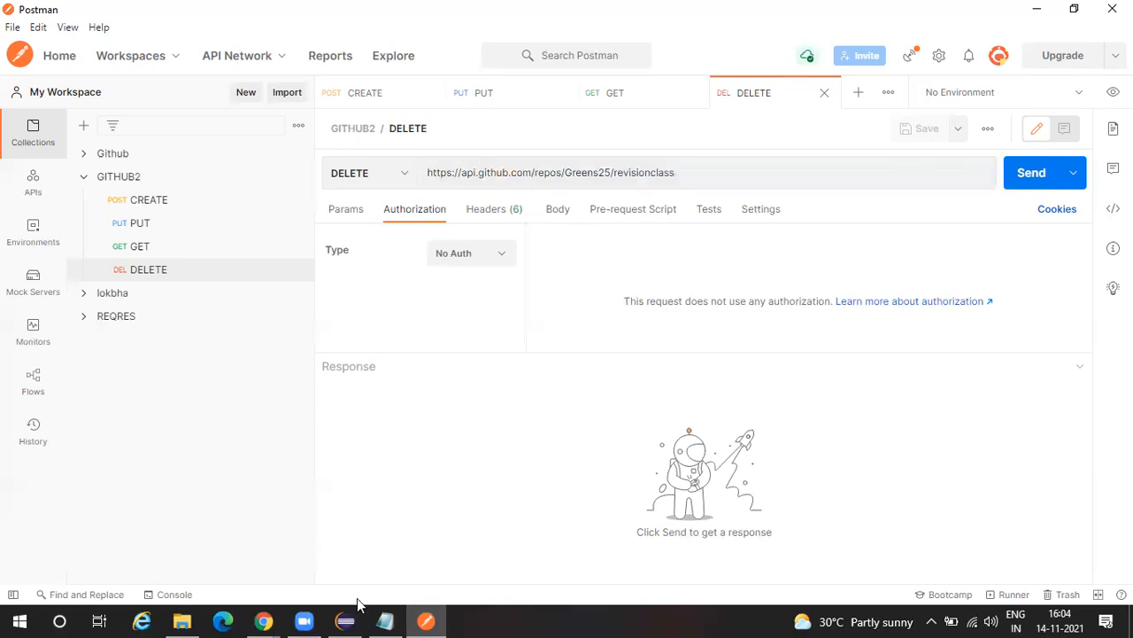
Step: Check the sample DELETE call and documented response statuses for deleting a repository in GitHub Docs in Chrome
left_click(266, 620)
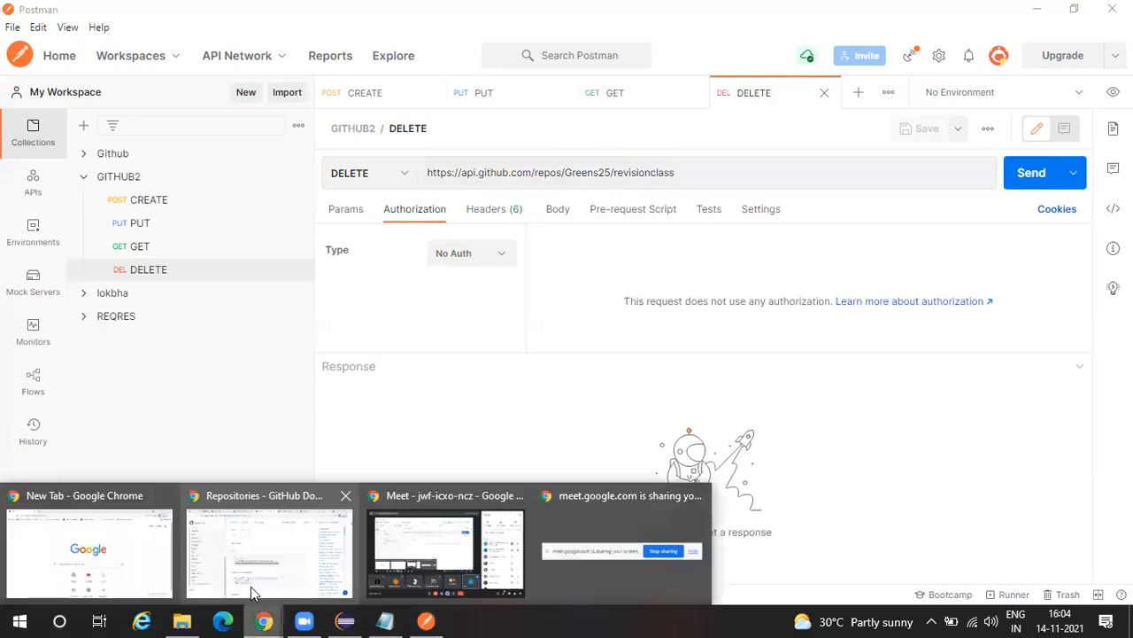
left_click(269, 551)
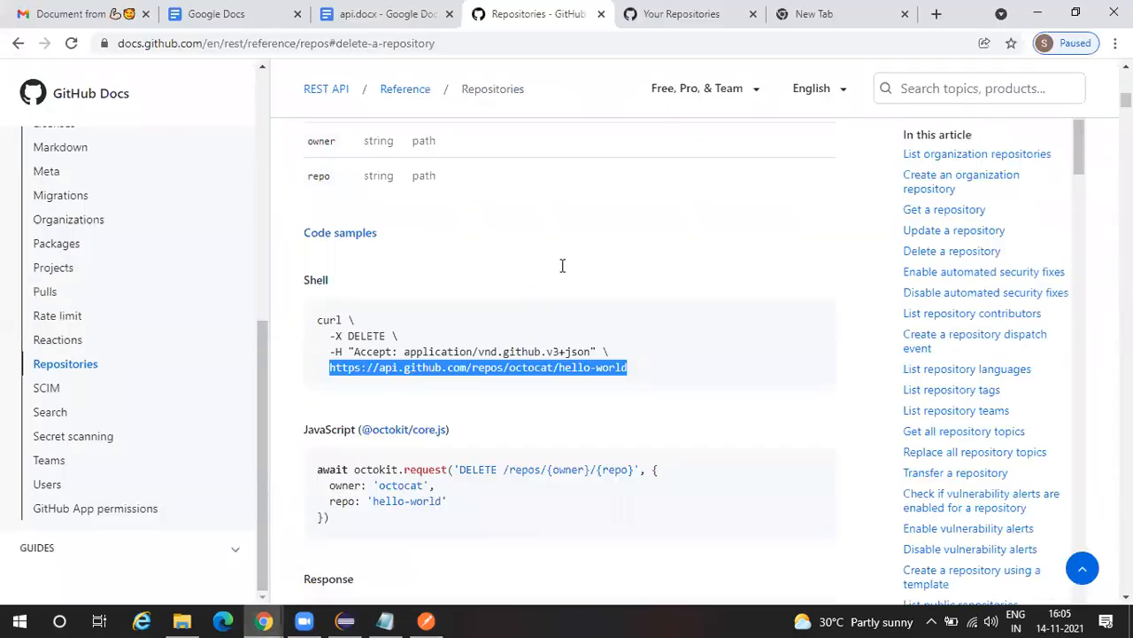
scroll(479, 320, "down", 3)
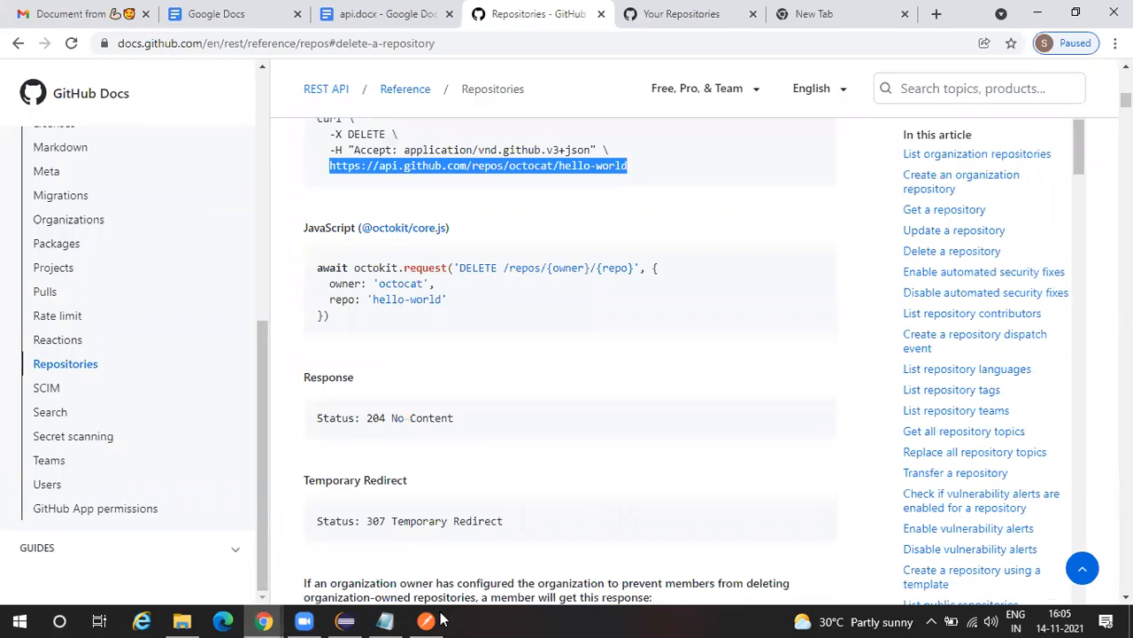
key("alt+Tab")
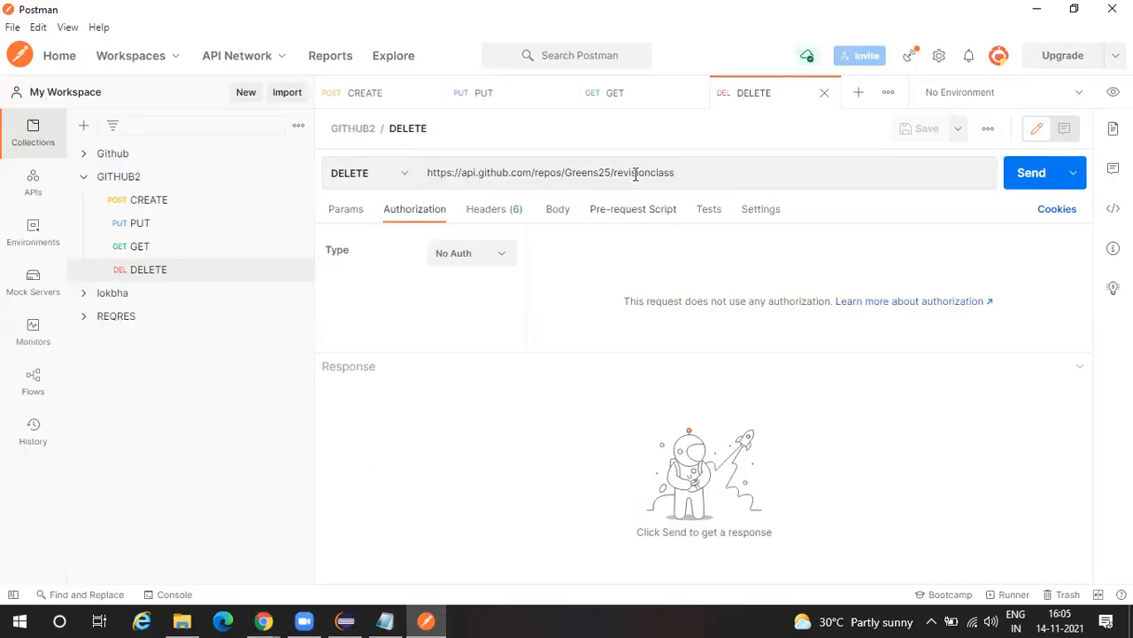
Step: Compare the repository name at the end of the Postman request URL with the repositories listed on GitHub in Chrome
double_click(635, 173)
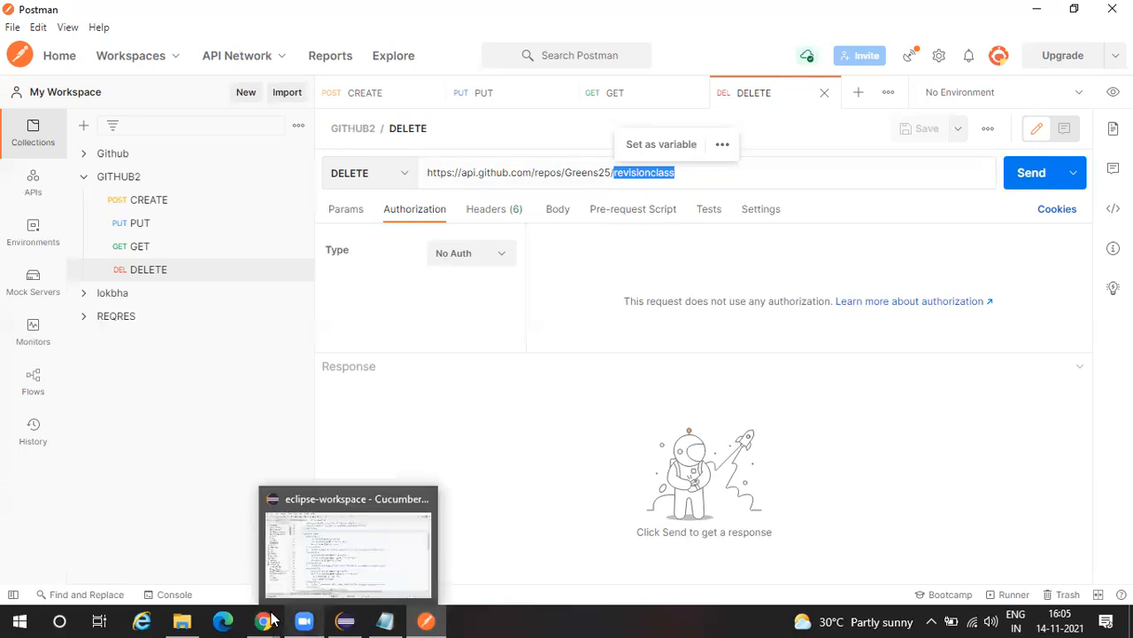
mouse_move(264, 620)
left_click(297, 542)
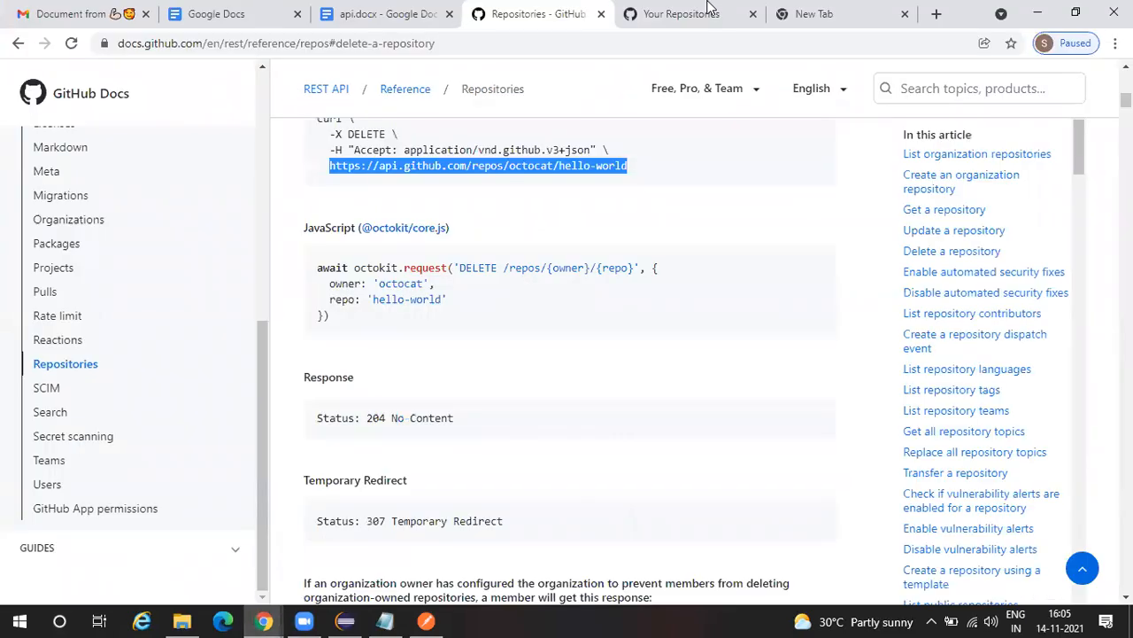
left_click(705, 9)
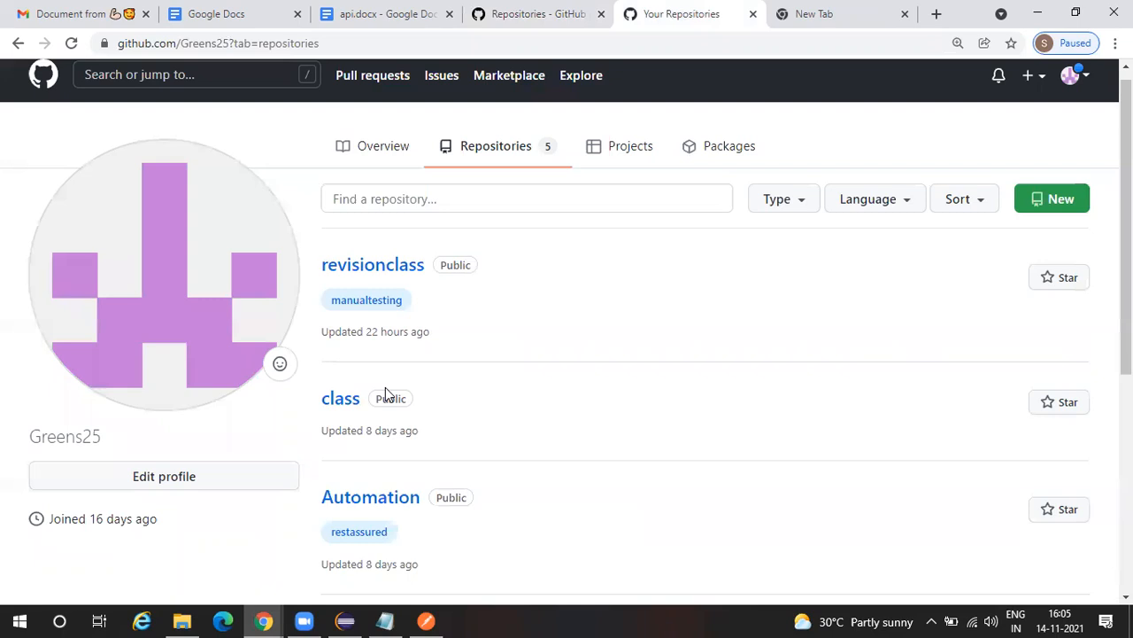
left_click(424, 620)
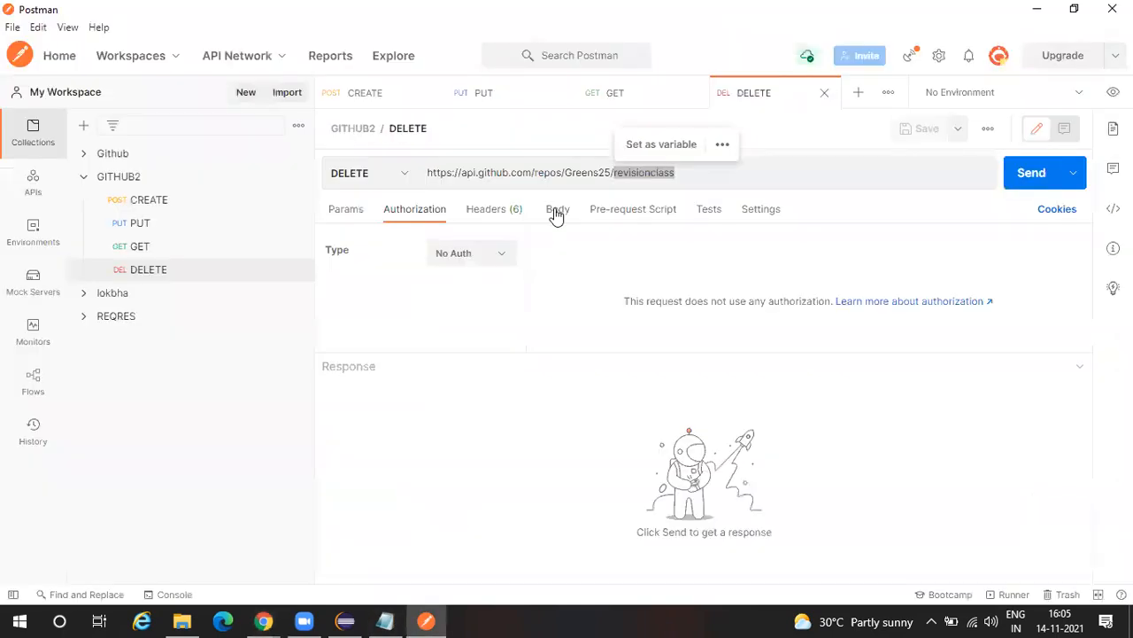
Step: Recheck the repos, owner and repository segments of the URL against GitHub, and send the DELETE request with No Auth
double_click(548, 174)
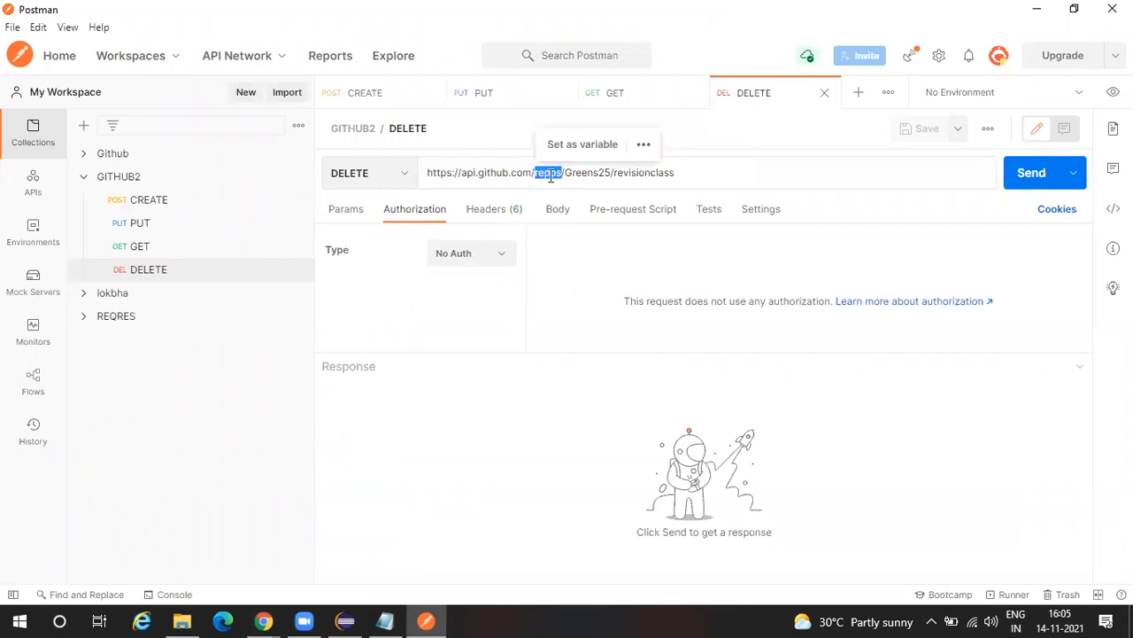
left_click(576, 173)
double_click(576, 173)
left_click(627, 172)
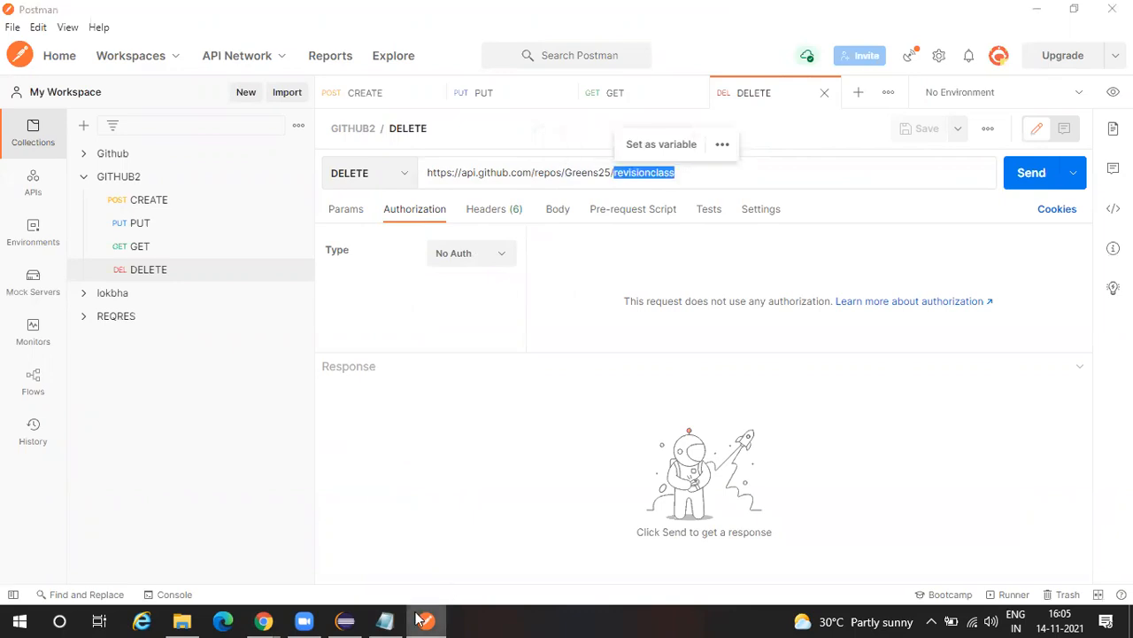
key("alt+Tab")
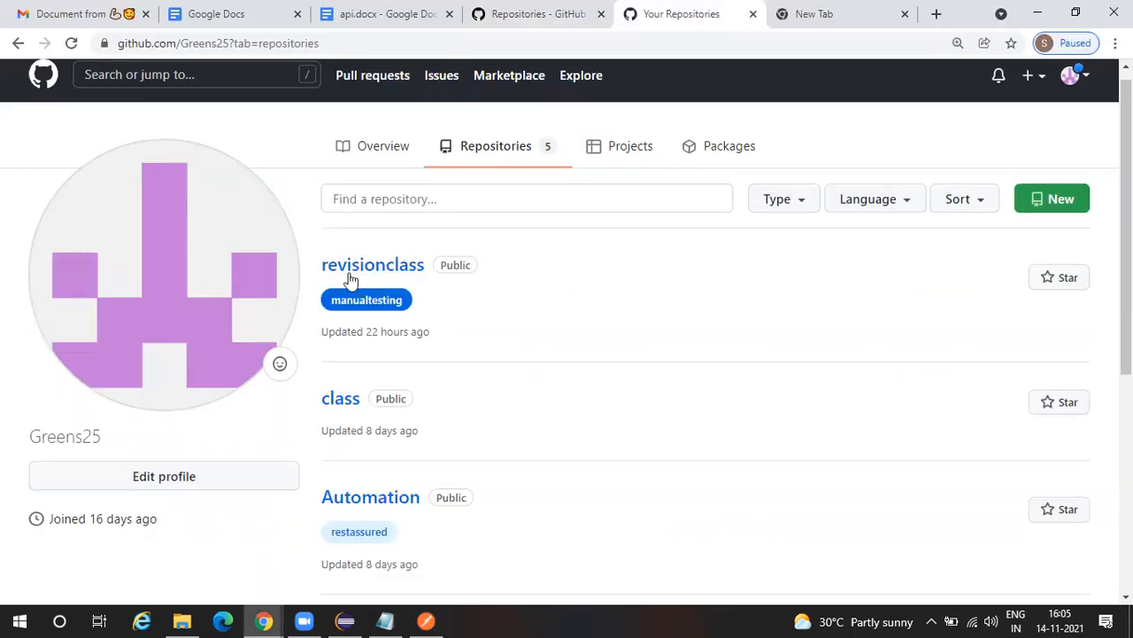
left_click(441, 619)
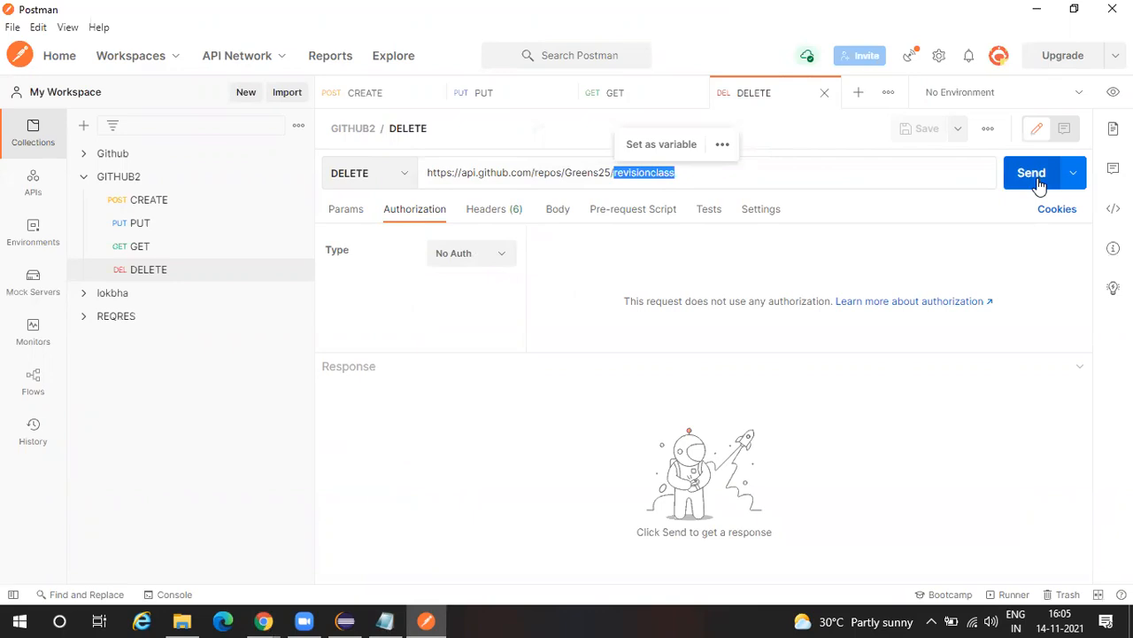
key("ctrl+Return")
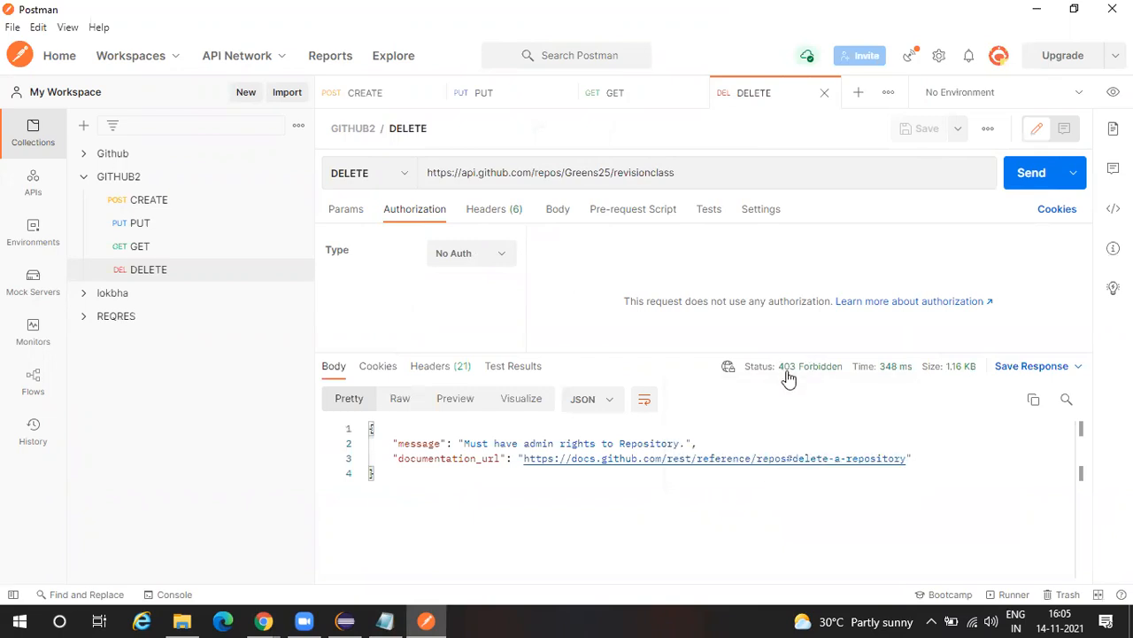
Step: Set the DELETE request's authorization type to Bearer Token, save the request and send it
mouse_move(788, 378)
left_click(498, 258)
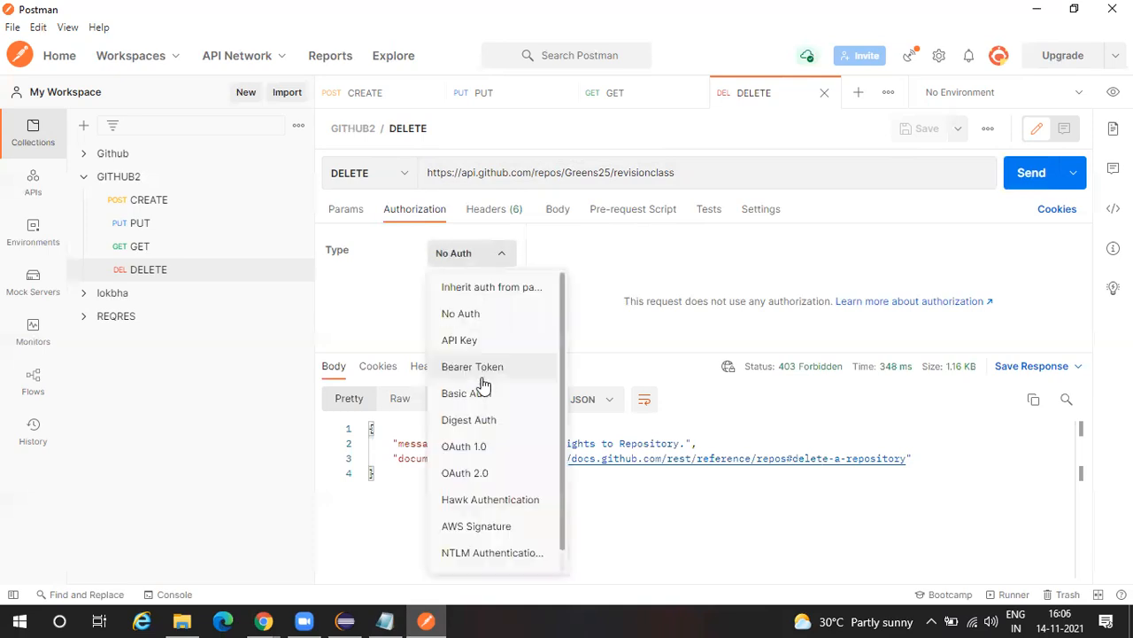
left_click(479, 372)
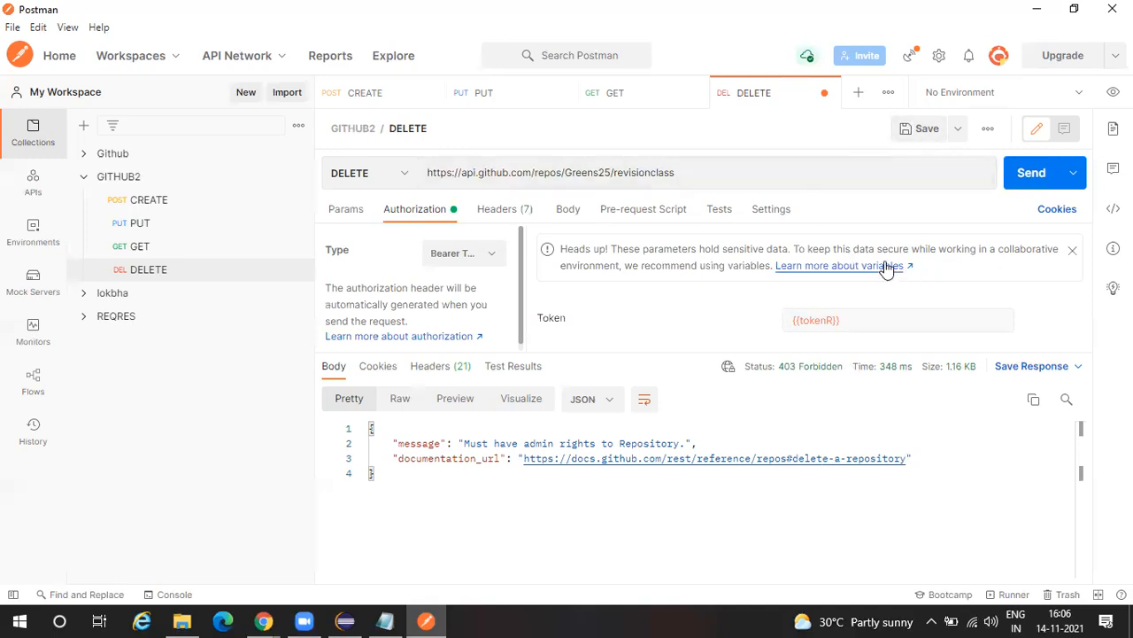
left_click(916, 130)
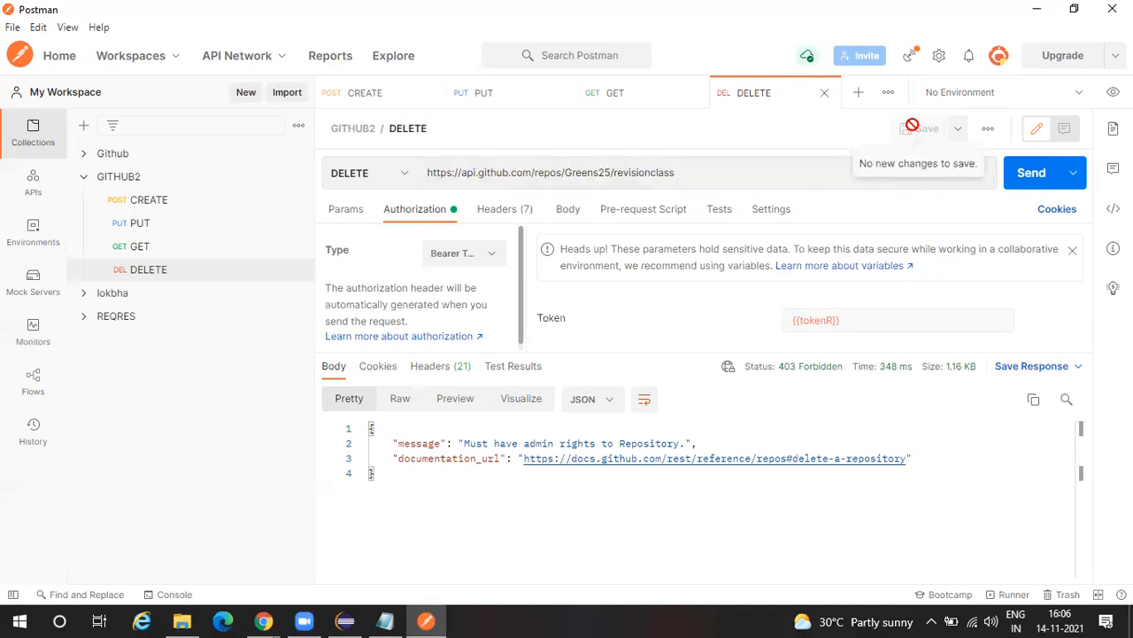
left_click(1030, 175)
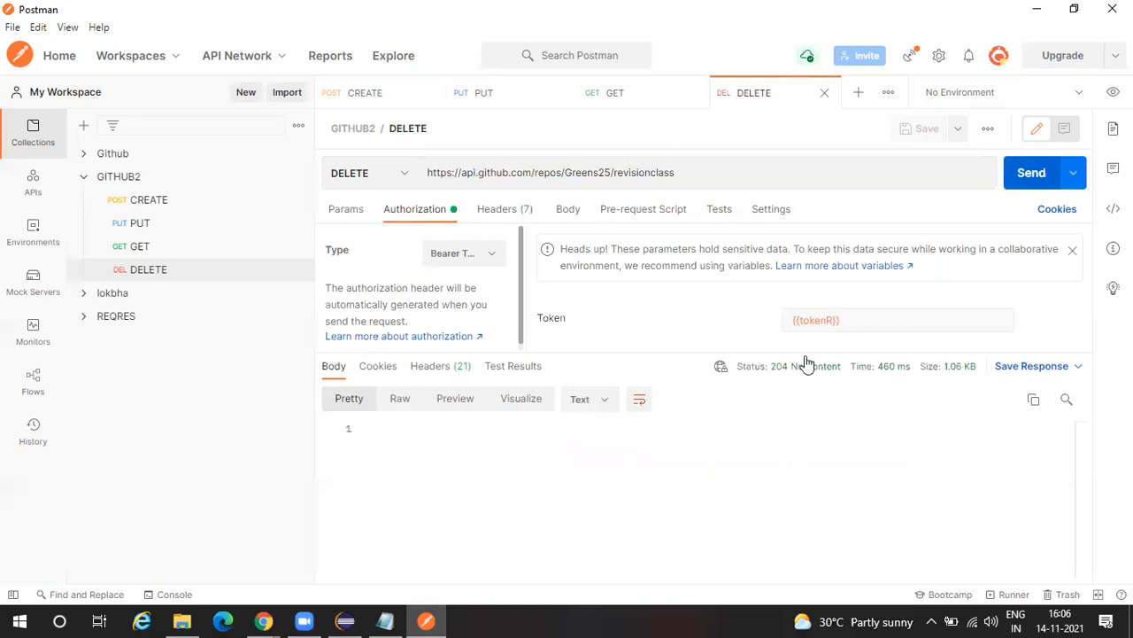
Step: Switch to GitHub Docs in Chrome and highlight the documented response status for a successful repository deletion
left_click(425, 619)
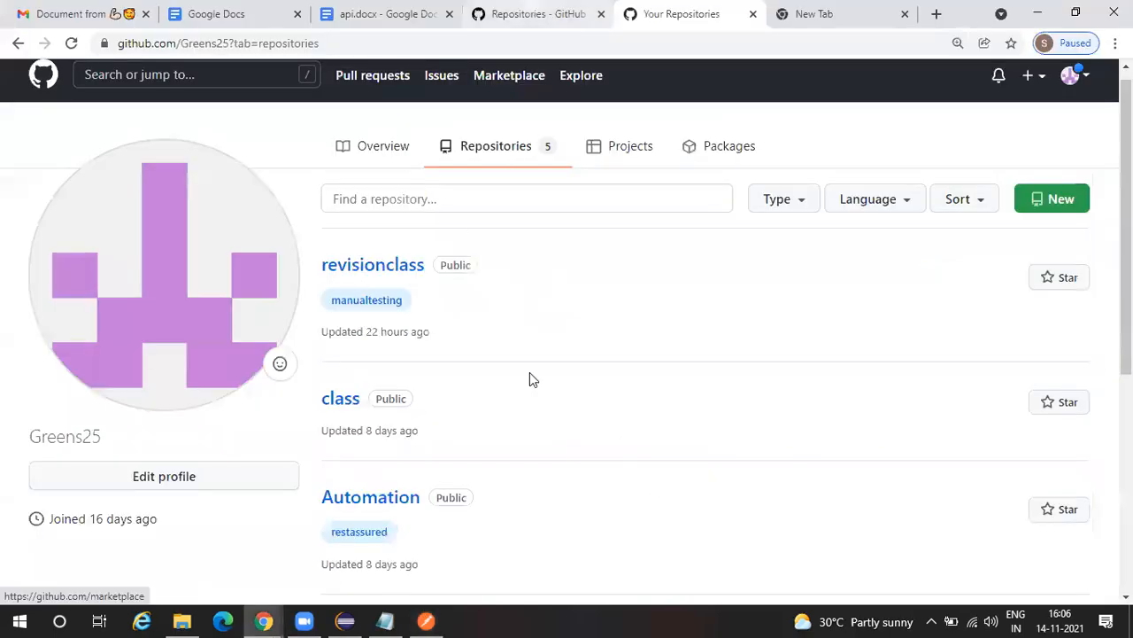
key("ctrl+shift+Tab")
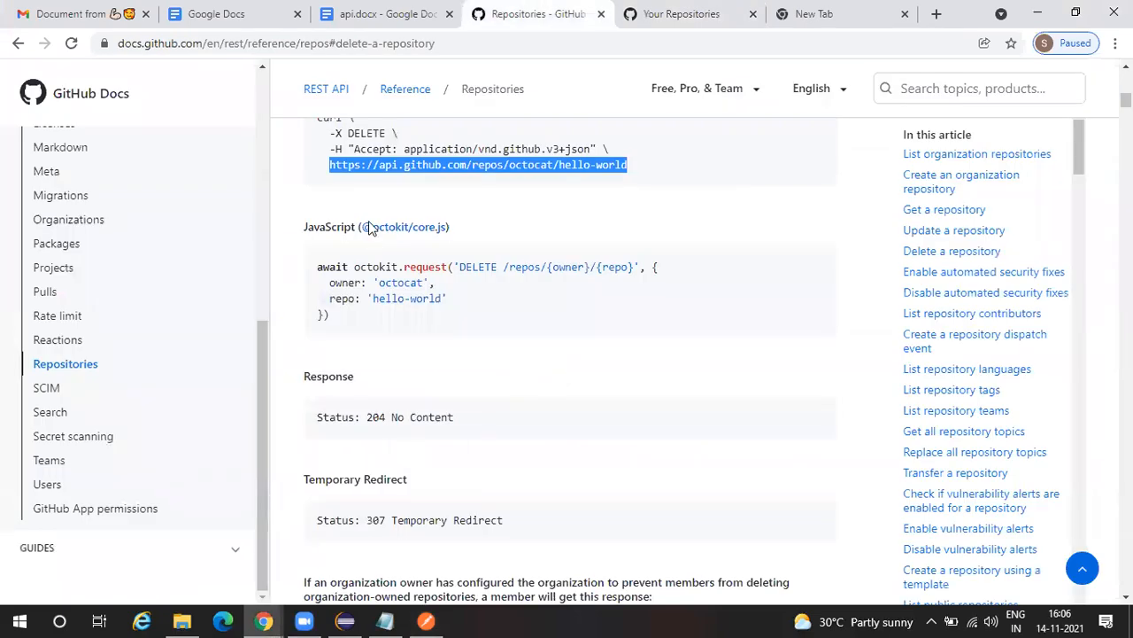
scroll(363, 222, "down", 2)
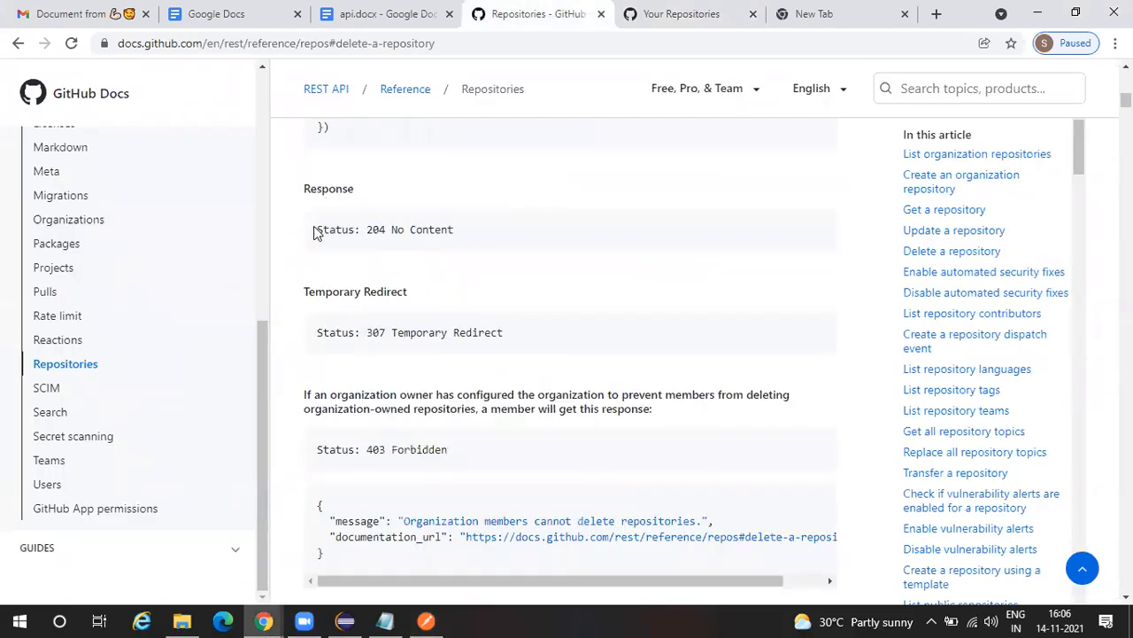
triple_click(441, 229)
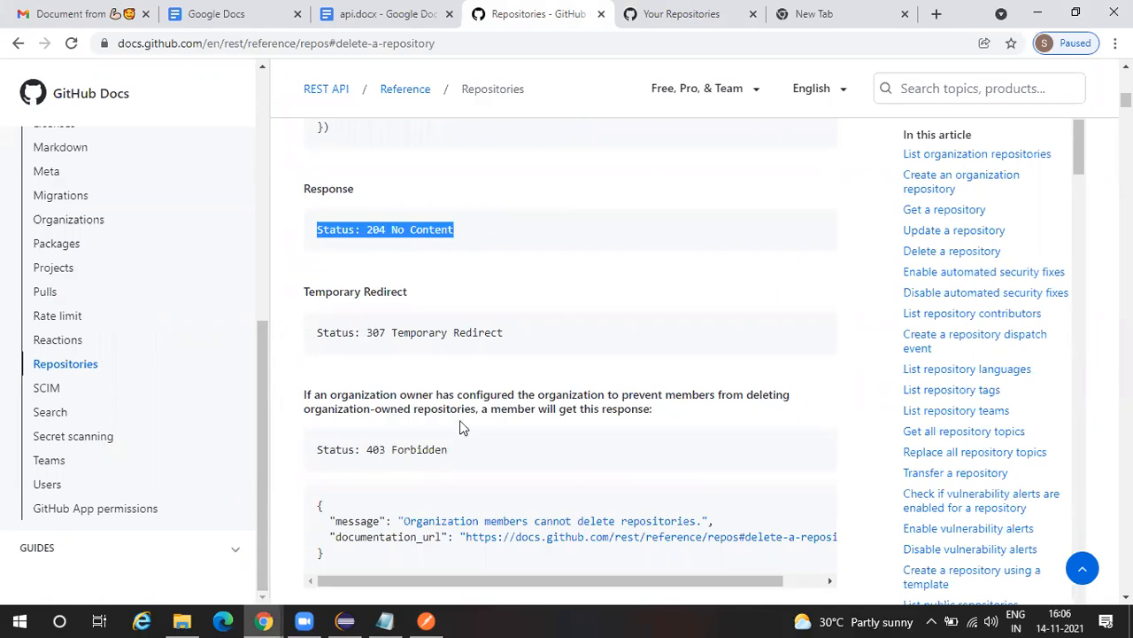
Step: Return to Postman and review the DELETE request's body settings and the repository name in its URL
left_click(426, 620)
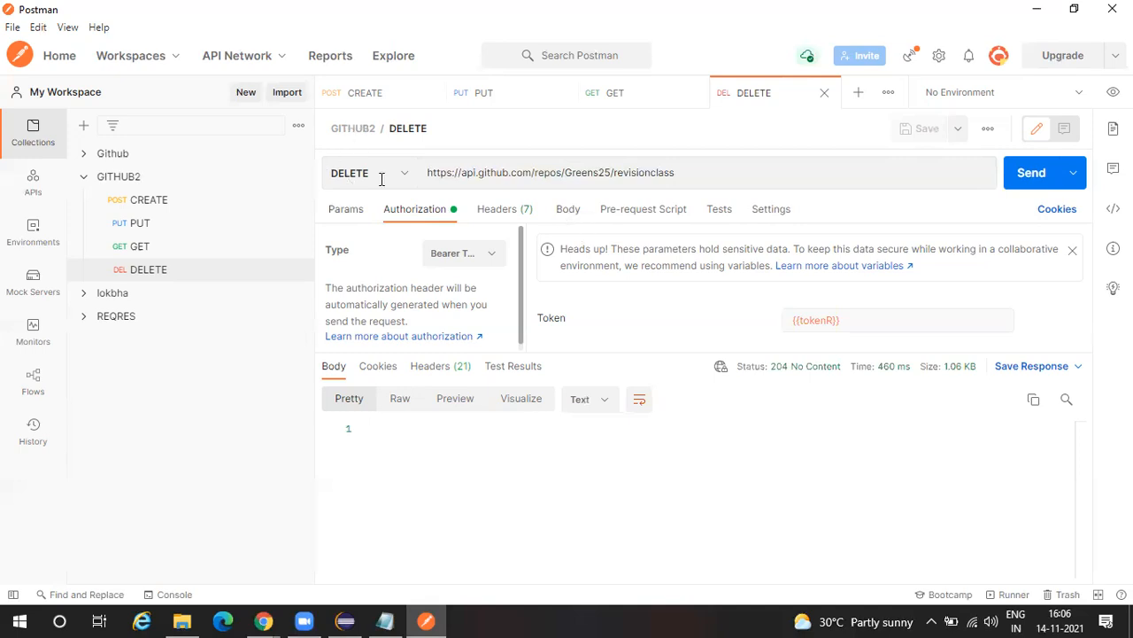
left_click(568, 213)
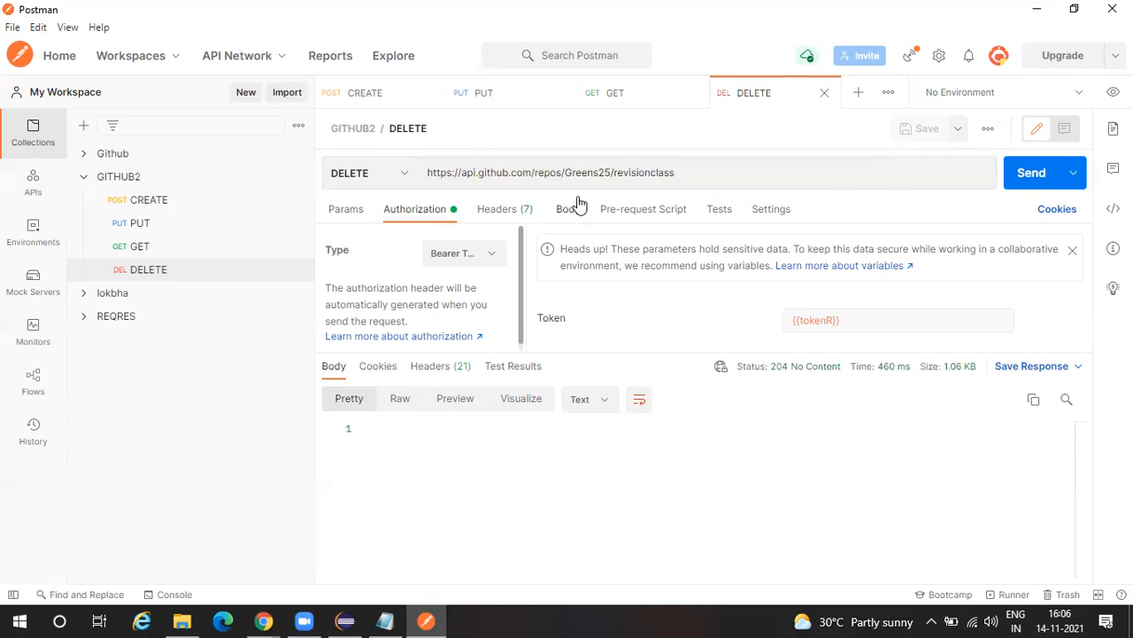
double_click(648, 175)
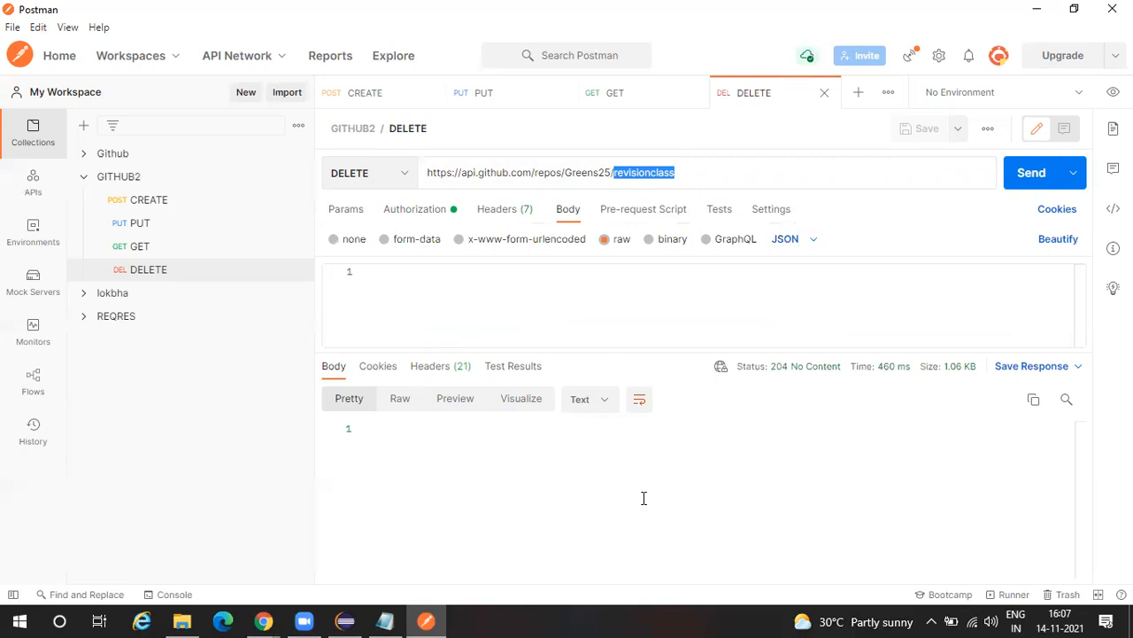
Step: Reload the account's repositories list on GitHub in Chrome and look through it for revisionclass
left_click(264, 620)
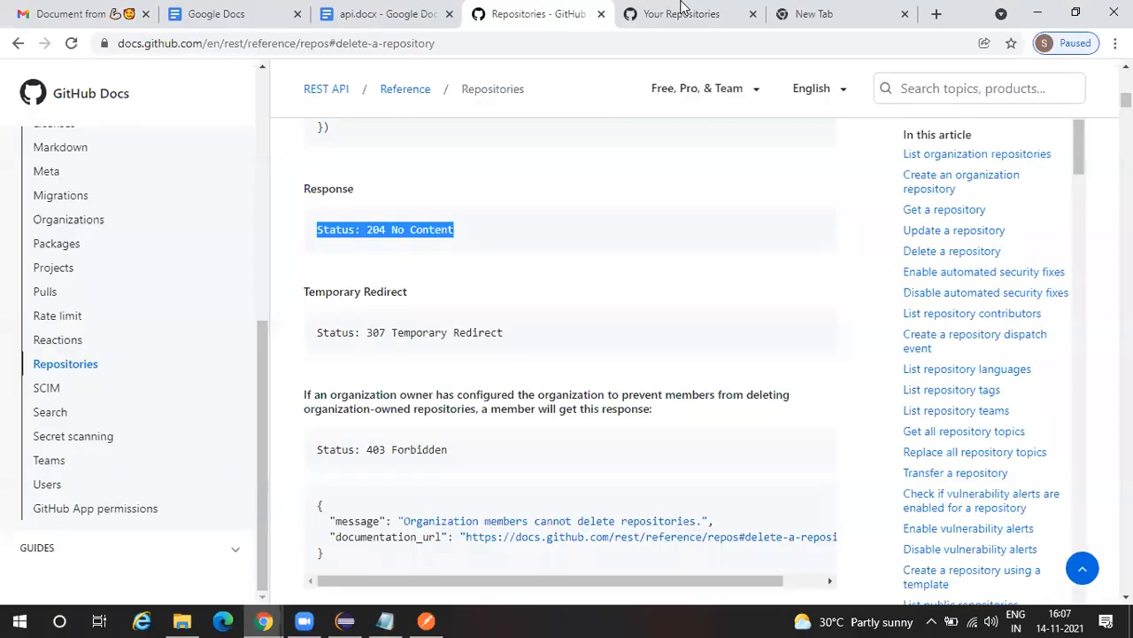
left_click(682, 8)
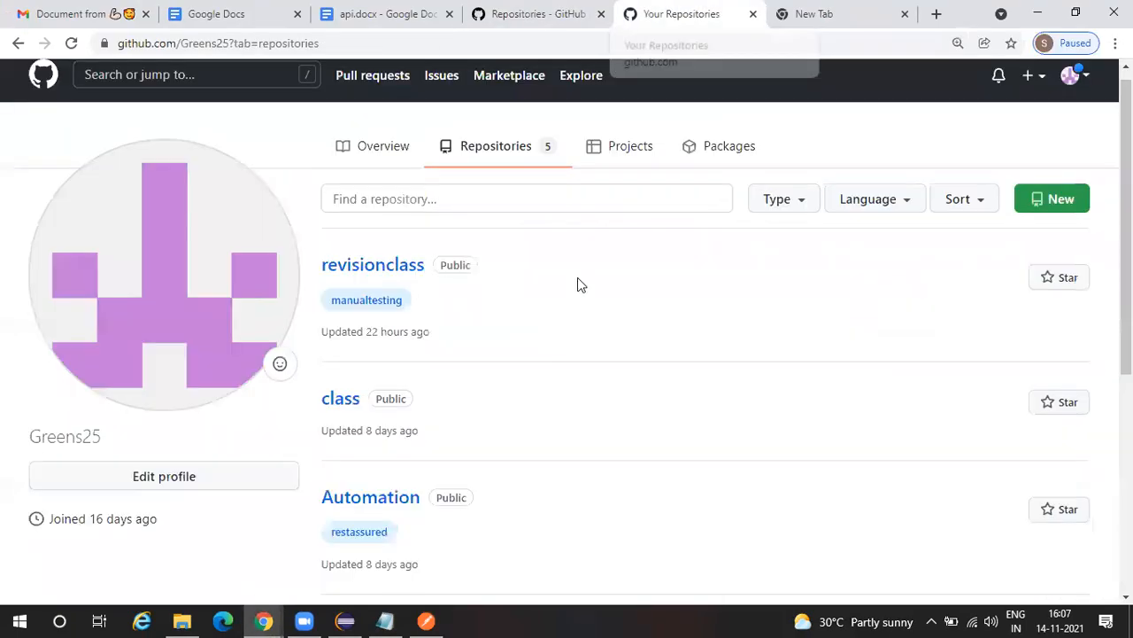
left_click(1075, 75)
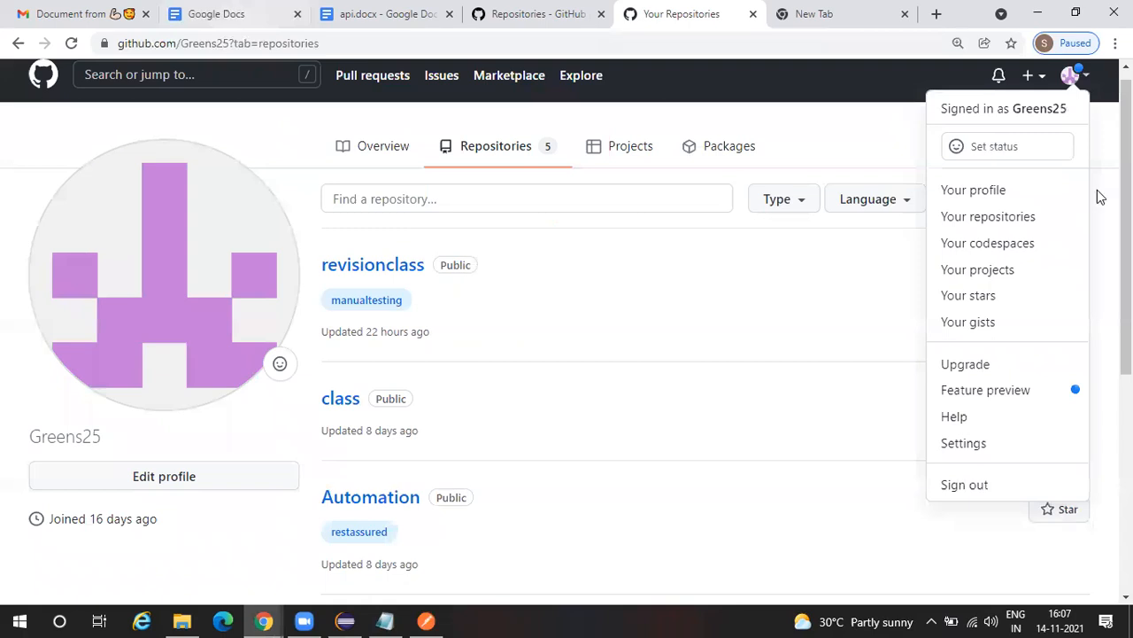
left_click(1041, 216)
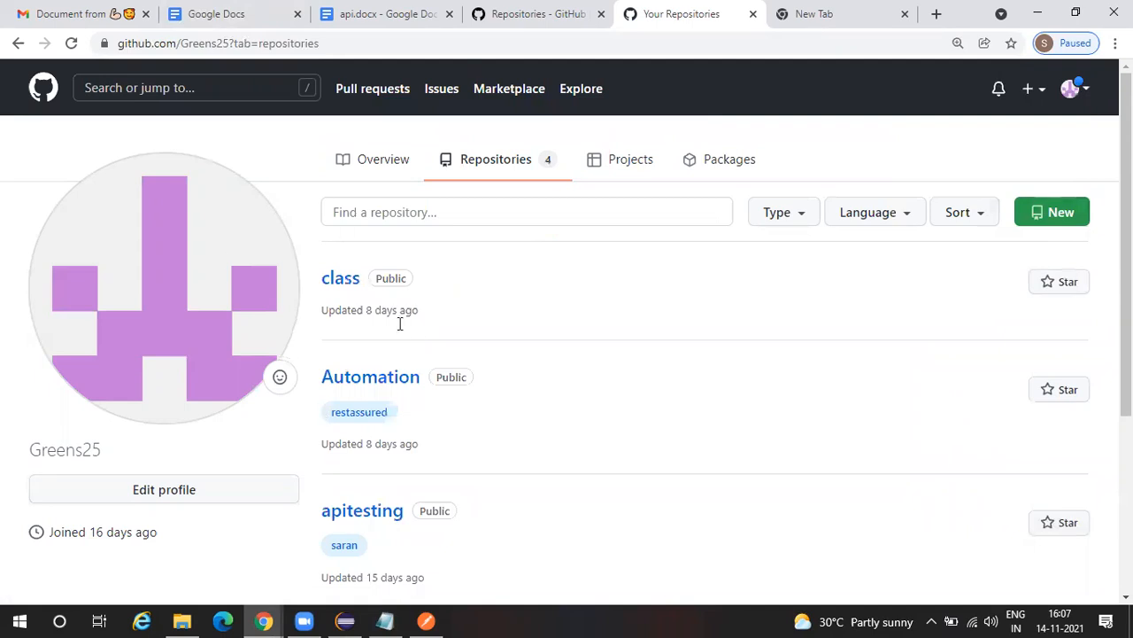
scroll(487, 328, "down", 3)
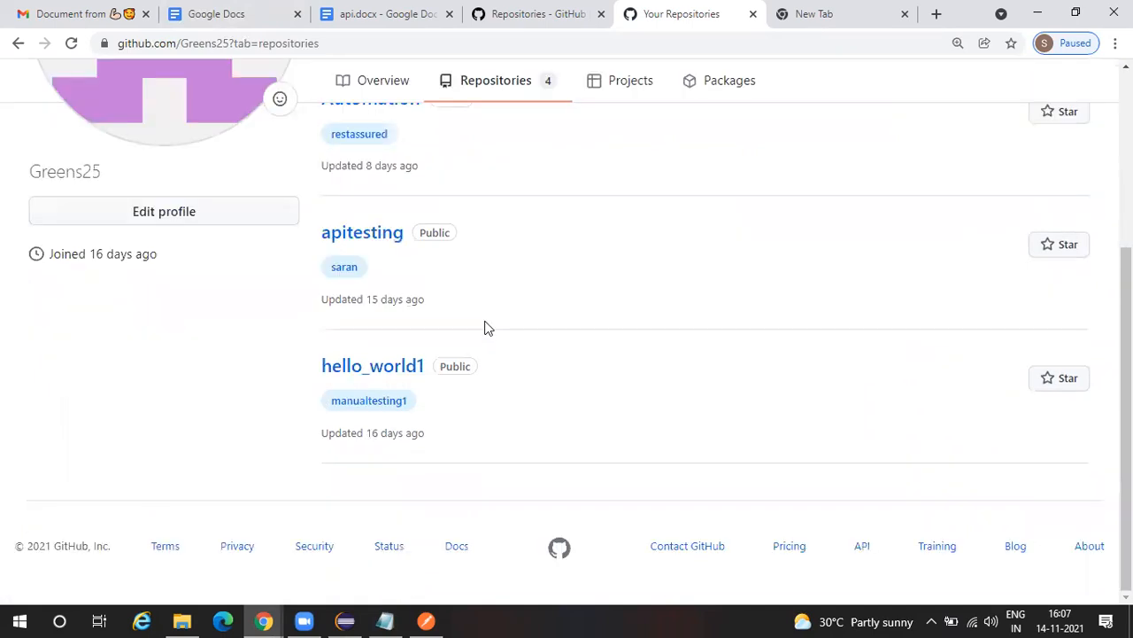
scroll(487, 327, "up", 2)
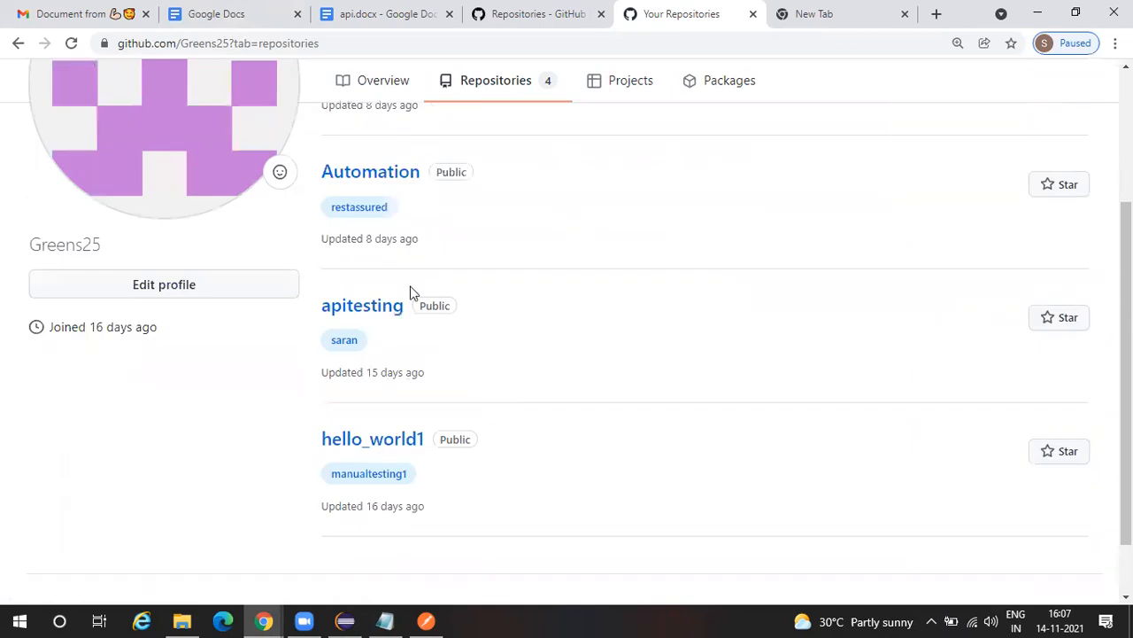
scroll(521, 274, "up", 1)
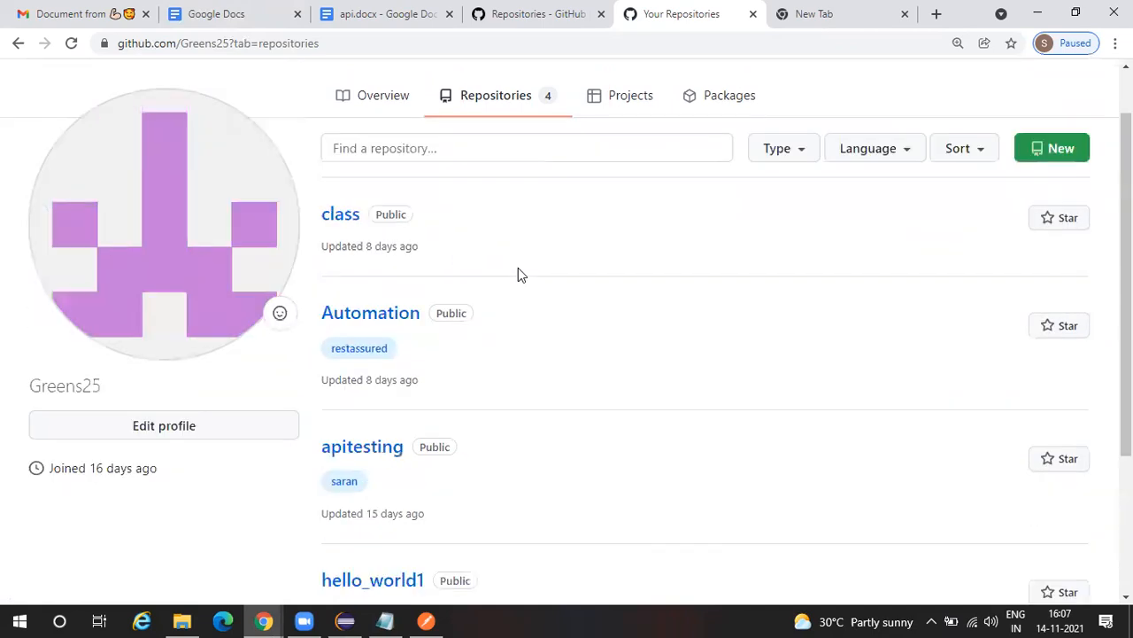
scroll(520, 274, "down", 3)
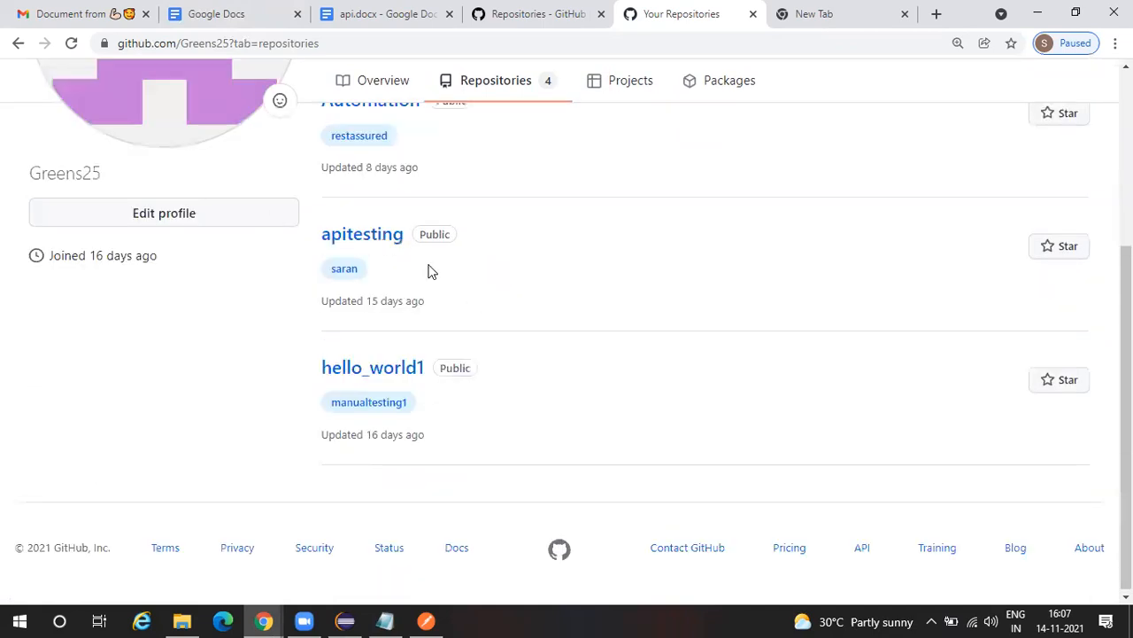
scroll(433, 289, "up", 3)
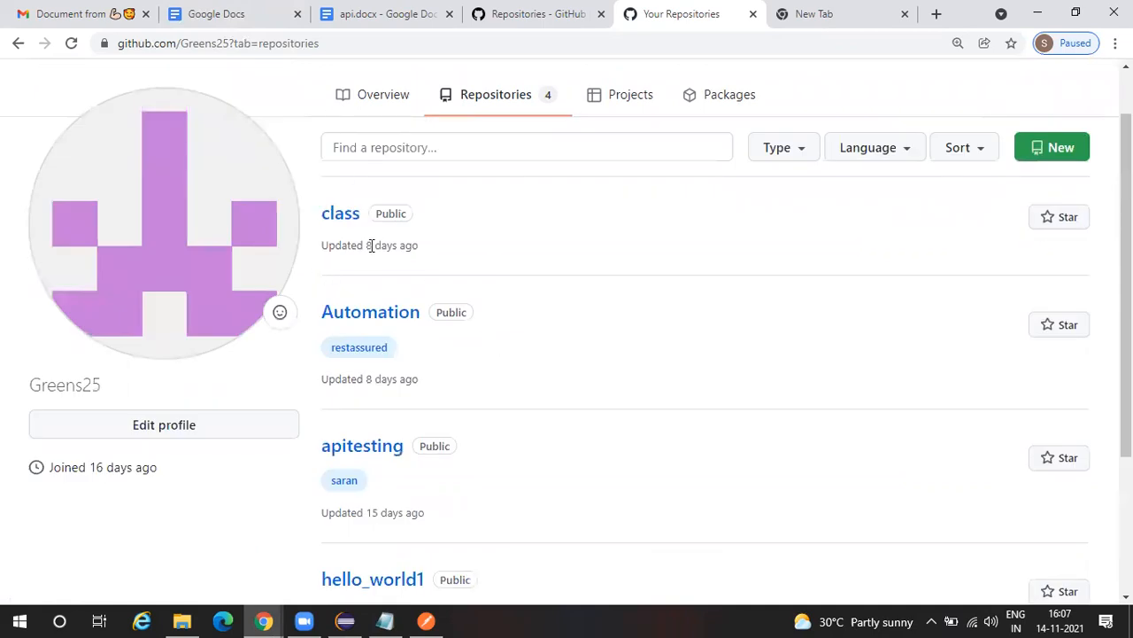
Step: Return to Postman and select the repository name revisionclass in the DELETE request's URL
left_click(426, 621)
left_click(568, 273)
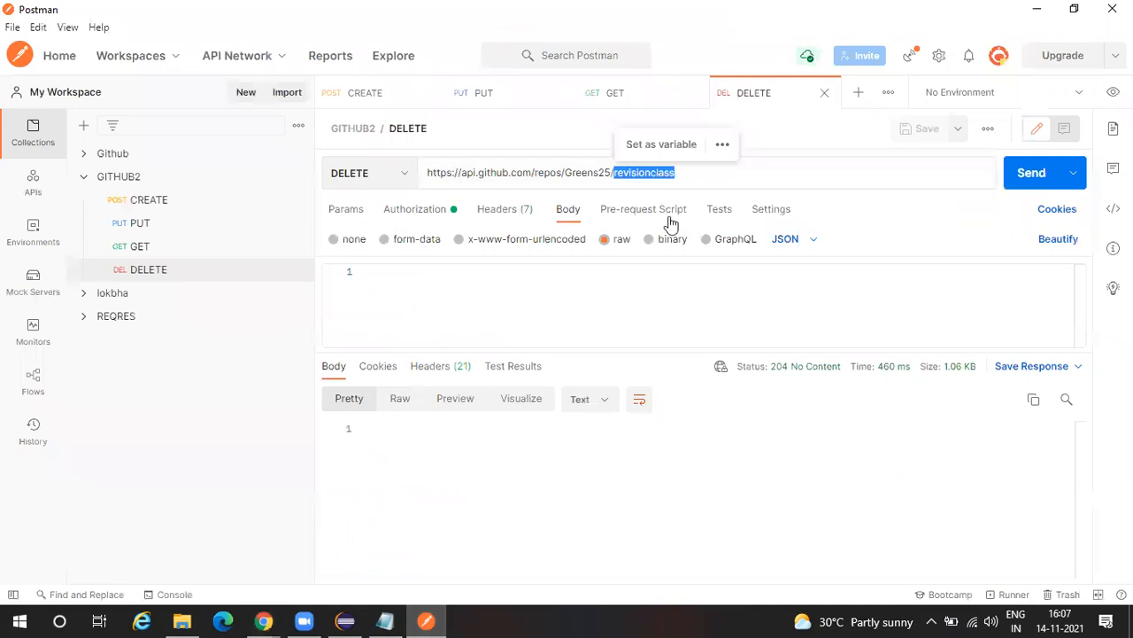
double_click(673, 173)
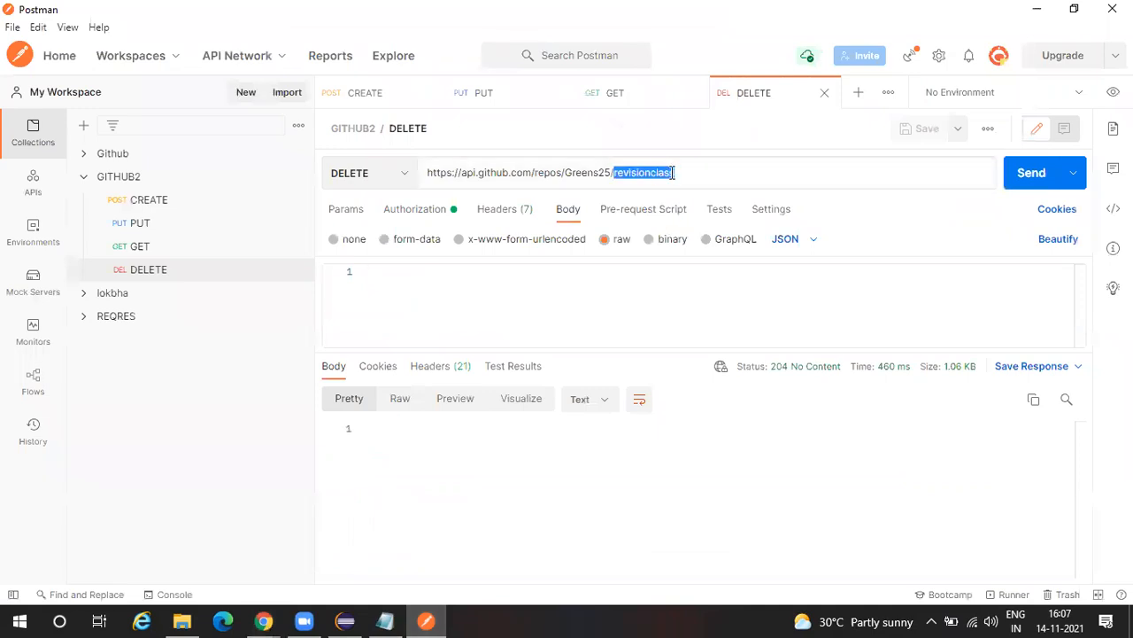
left_click(673, 173)
left_click(615, 173)
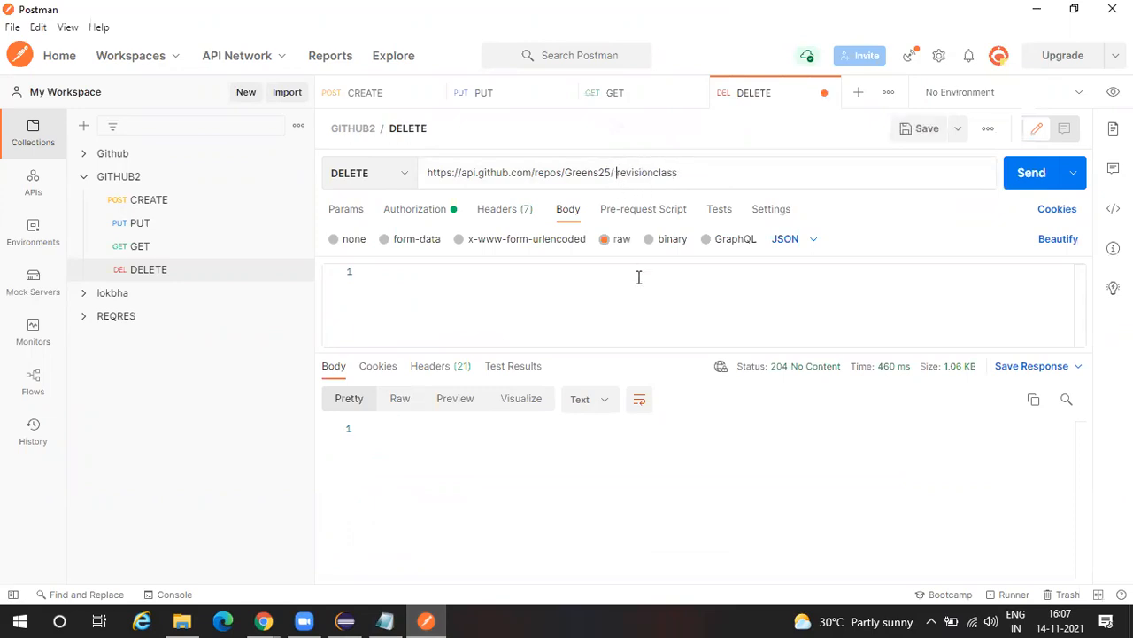
key("BackSpace")
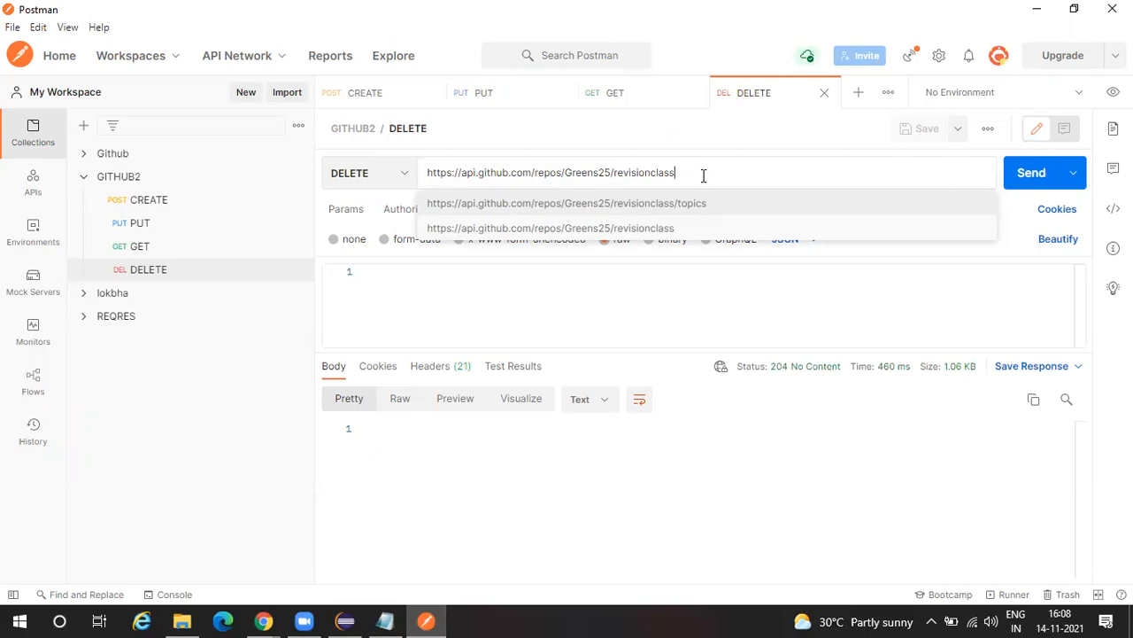
Step: Try sending the DELETE request with a space and slash appended after revisionclass, and restore the original URL
type("/")
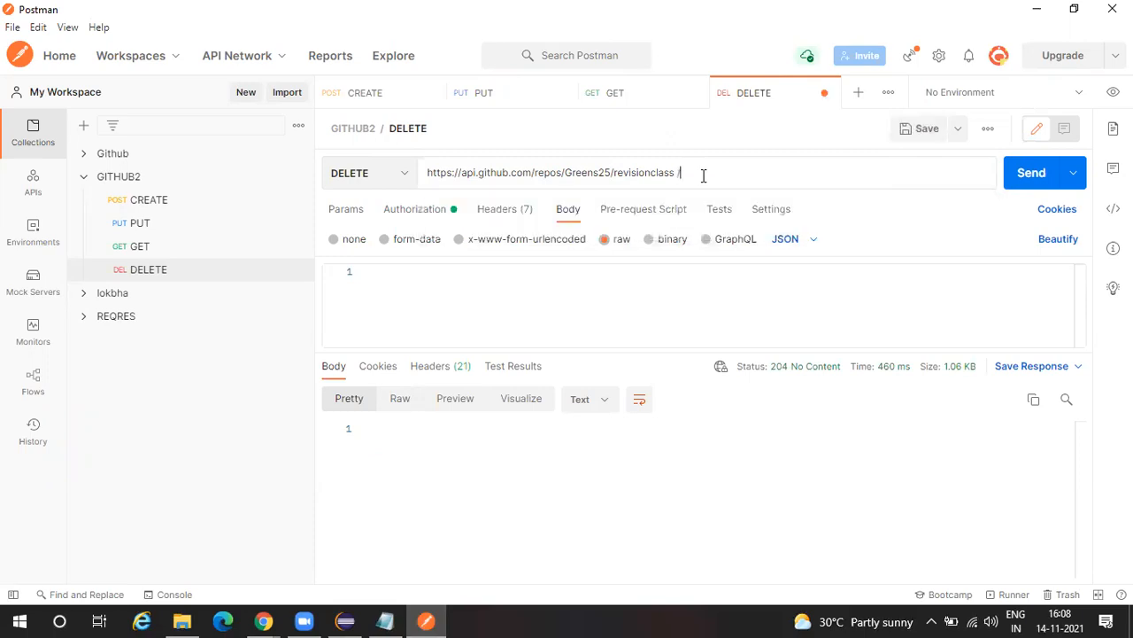
left_click(1023, 178)
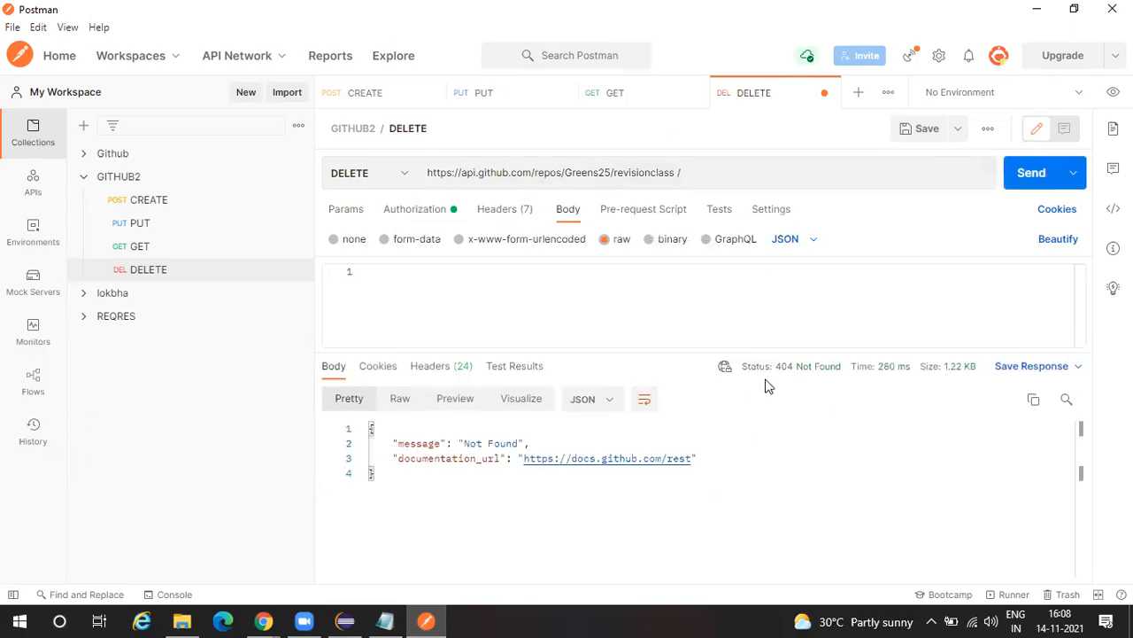
left_click(686, 175)
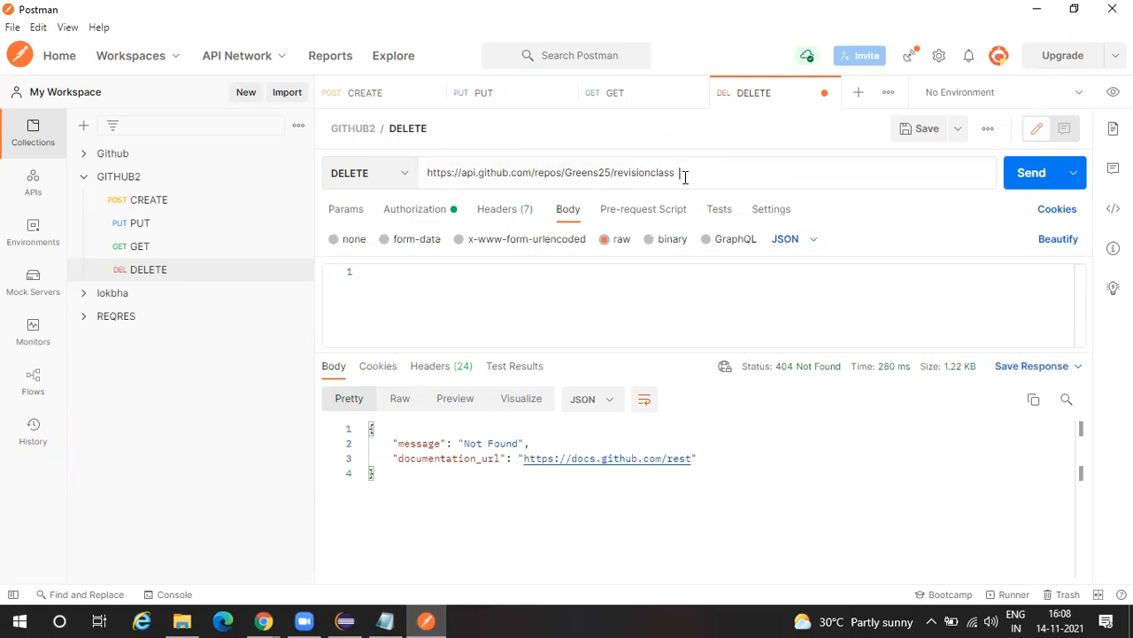
key("BackSpace")
Step: Open the GITHUB2 PUT request and review its Bearer Token authorization settings
left_click(501, 103)
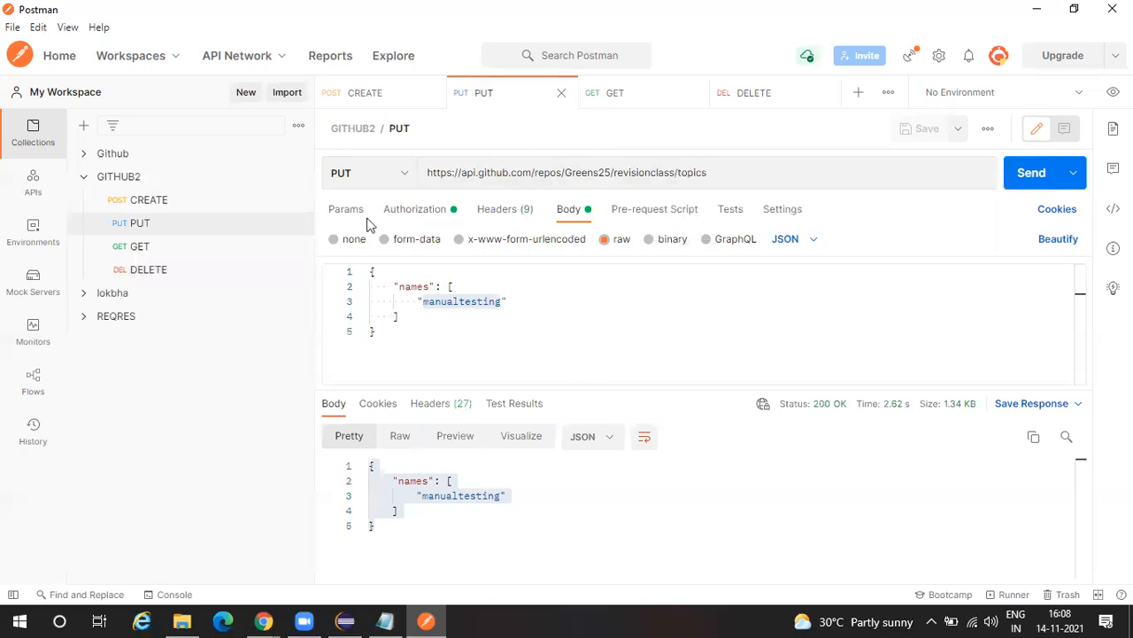
left_click(409, 209)
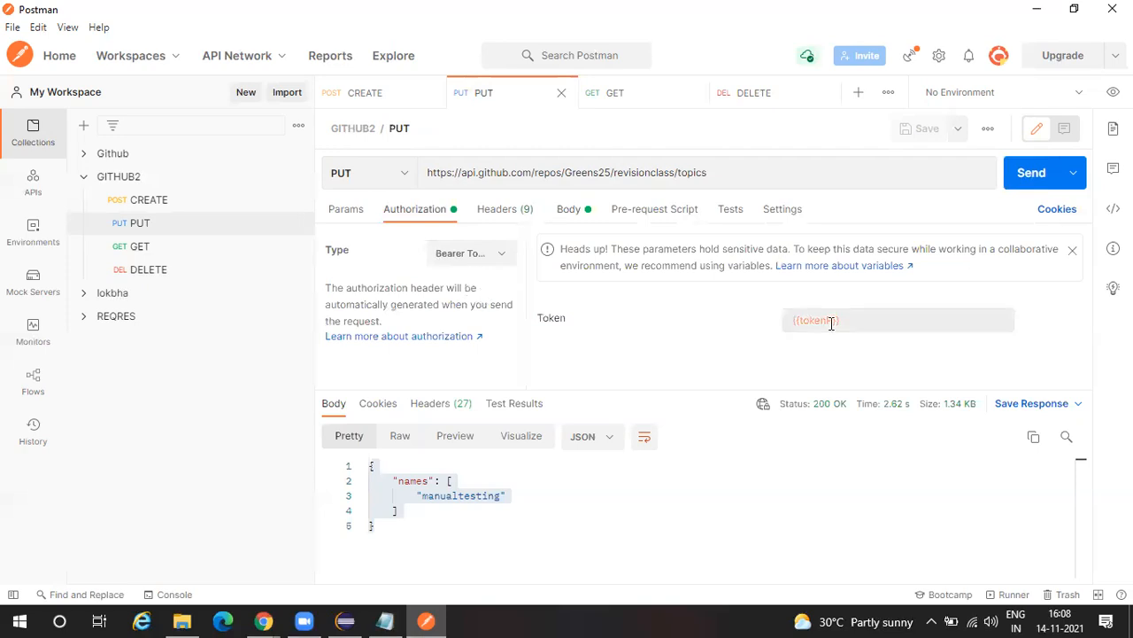
left_click(832, 323)
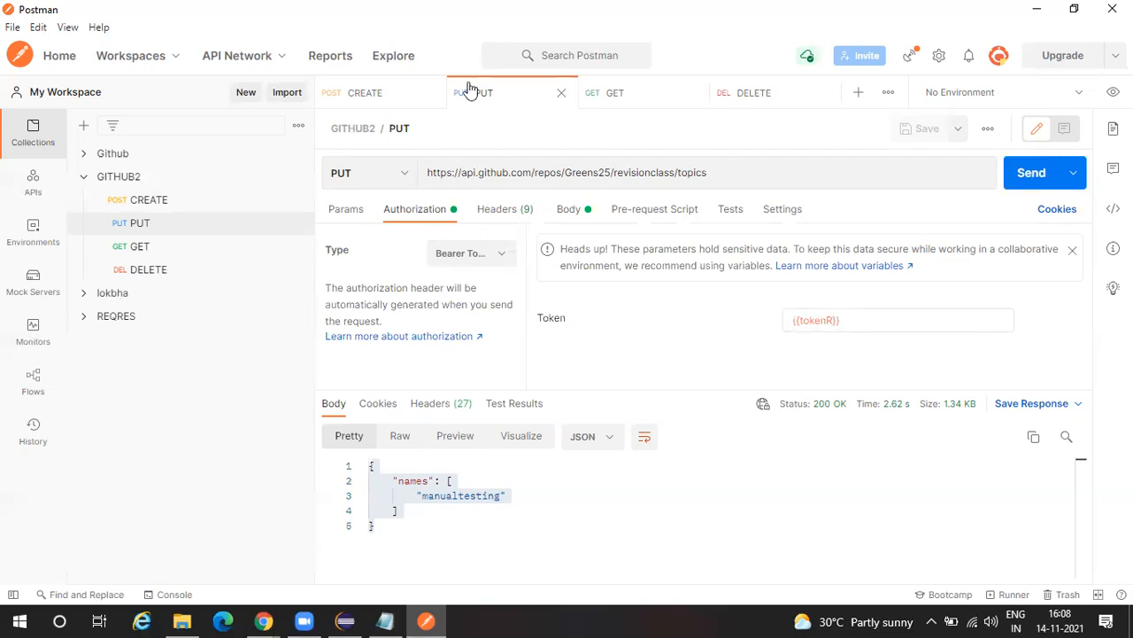
Step: Set the repository name in the CREATE request's JSON body to Greens, save the request and send it
left_click(361, 97)
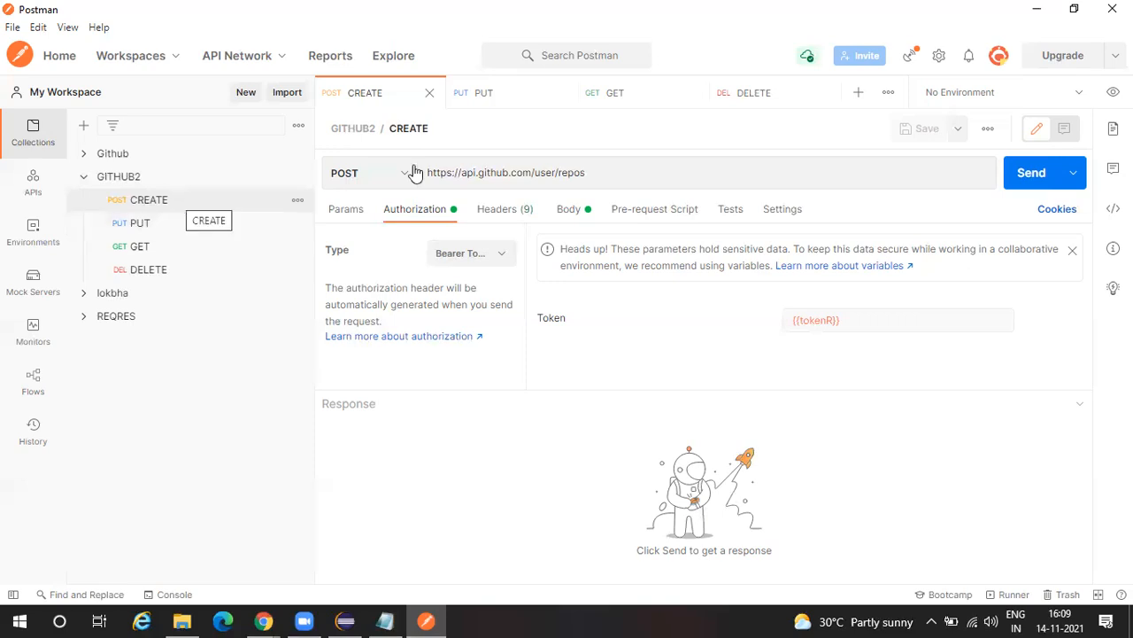
left_click(567, 220)
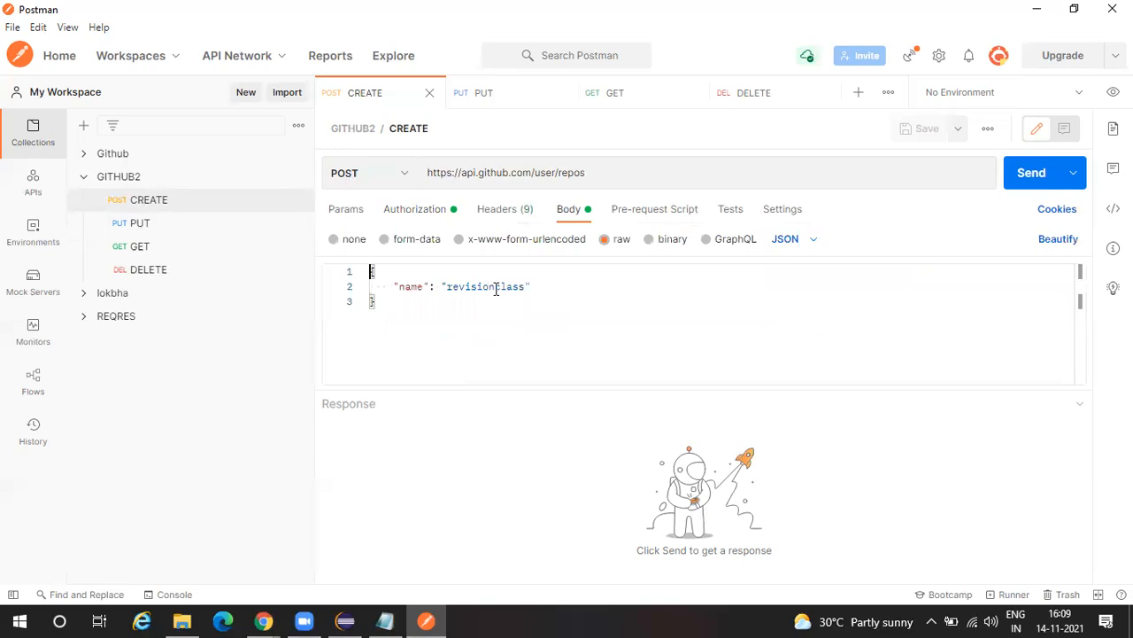
double_click(496, 286)
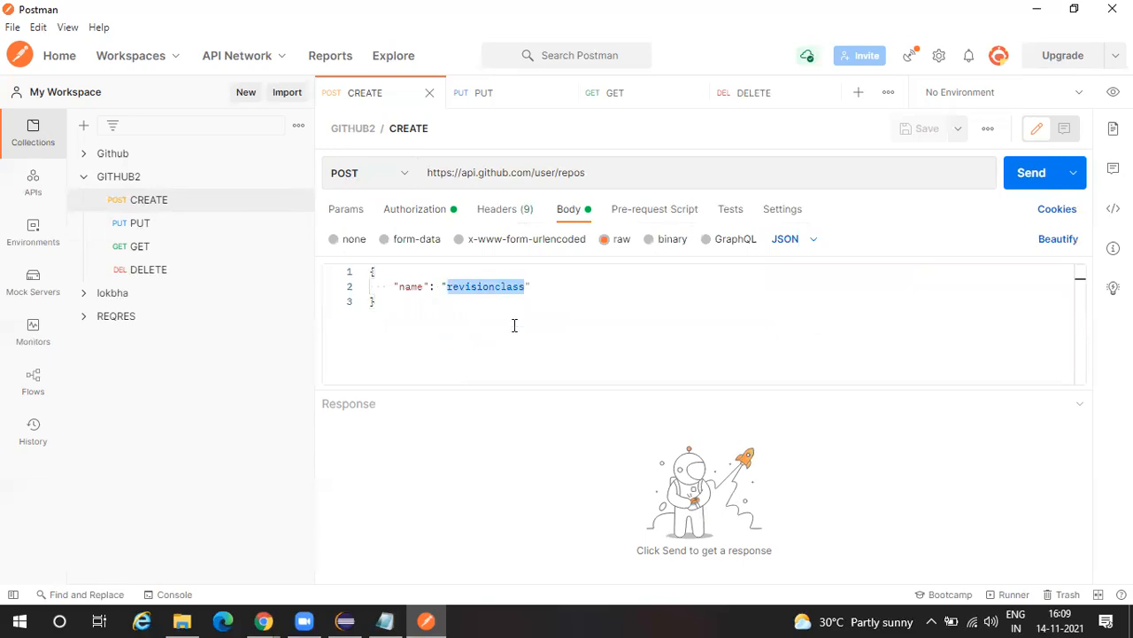
type("Greens")
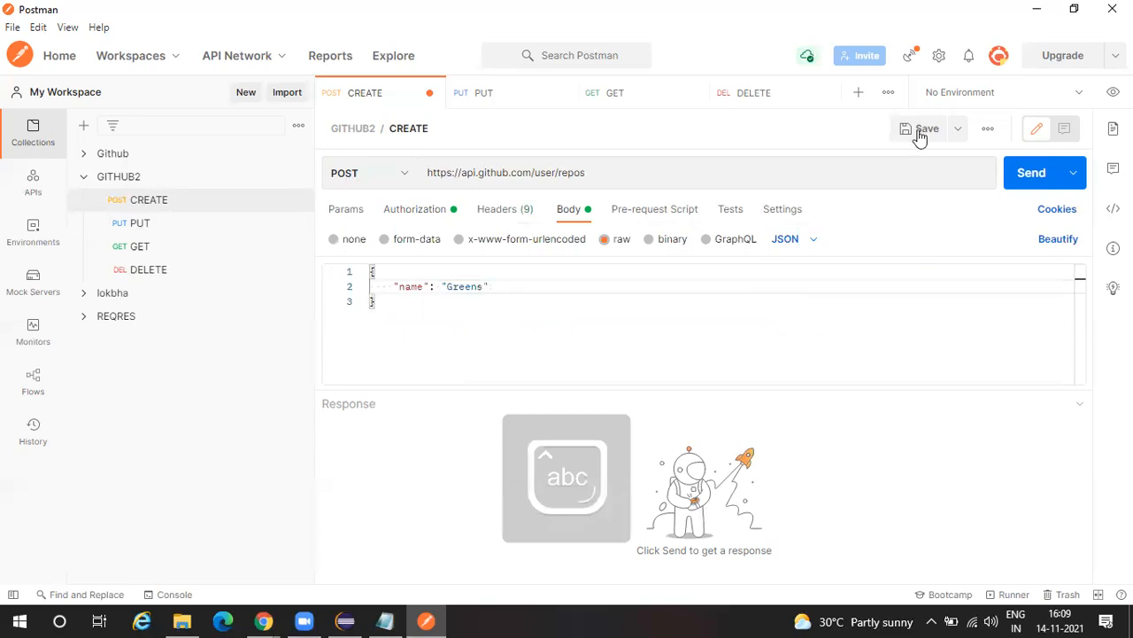
left_click(1026, 180)
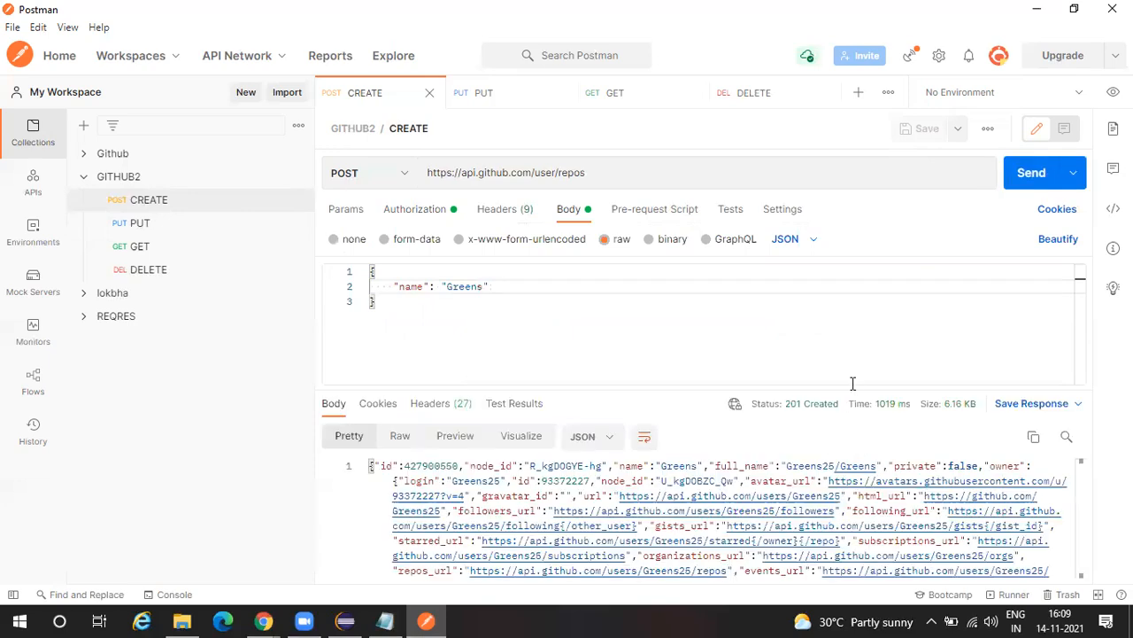
Step: Change the repository name in the CREATE request's body to technology, save the request and send it
double_click(483, 287)
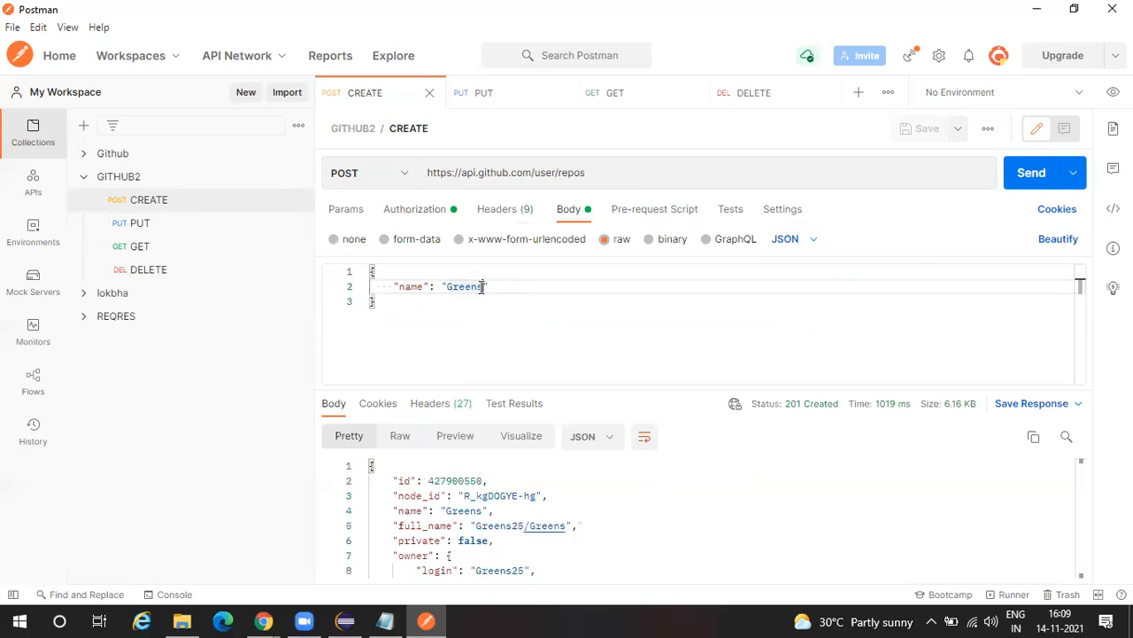
key("BackSpace")
type("Technolo")
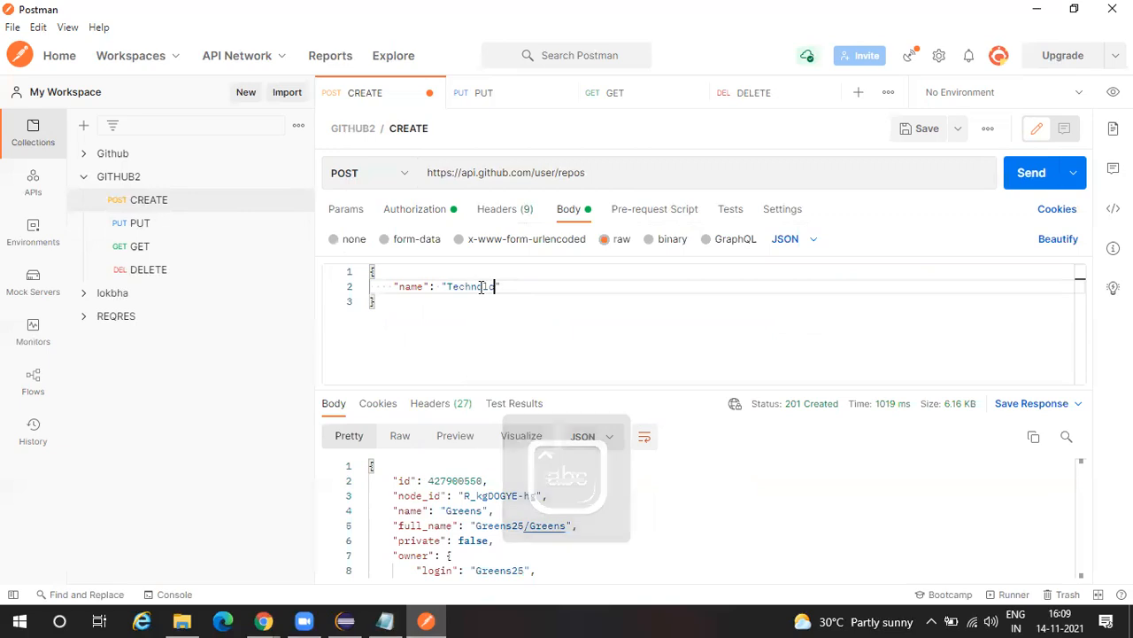
type("gy")
double_click(481, 286)
key("Left")
key("Delete")
type("t")
left_click(803, 307)
left_click(919, 135)
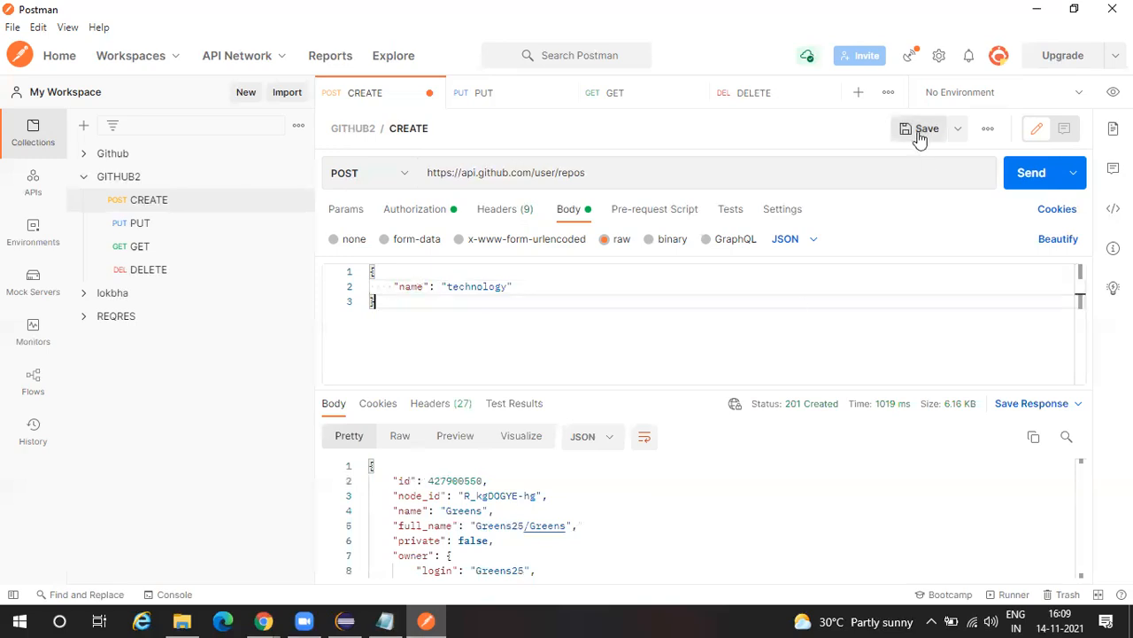
left_click(1027, 177)
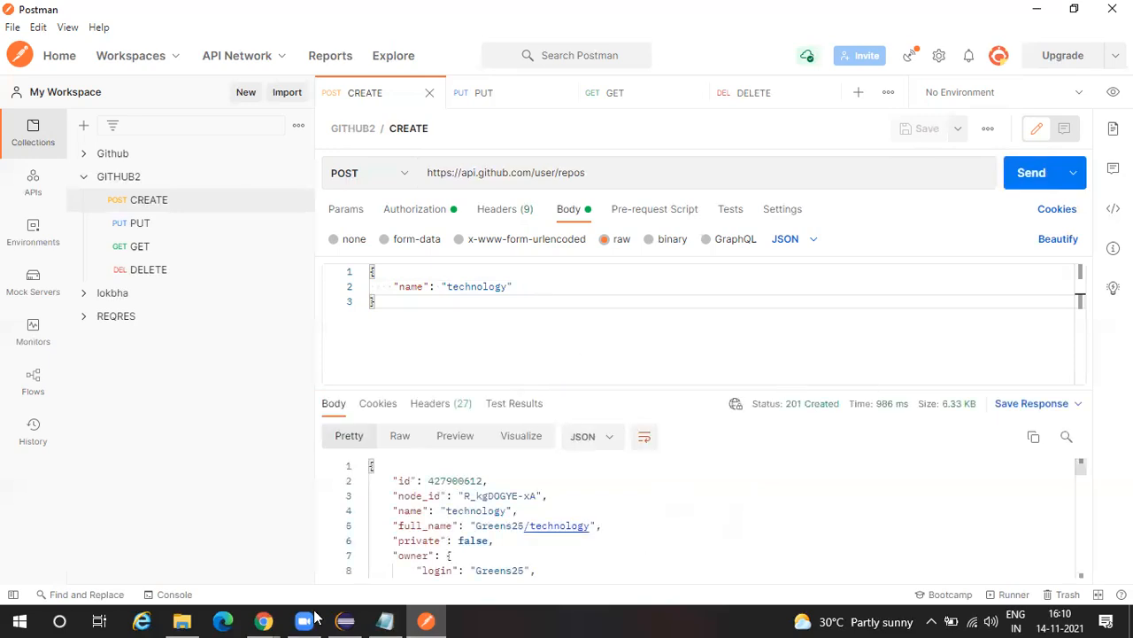
Step: Reload the account's repositories list on GitHub in Chrome and check it for the Greens and technology repositories
left_click(312, 535)
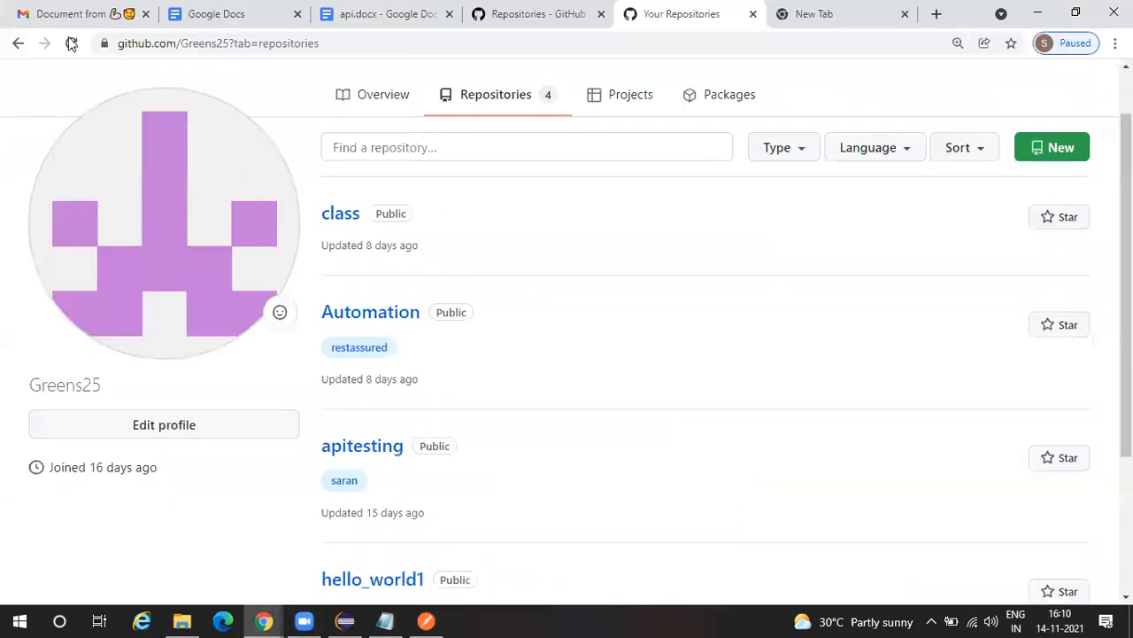
left_click(72, 43)
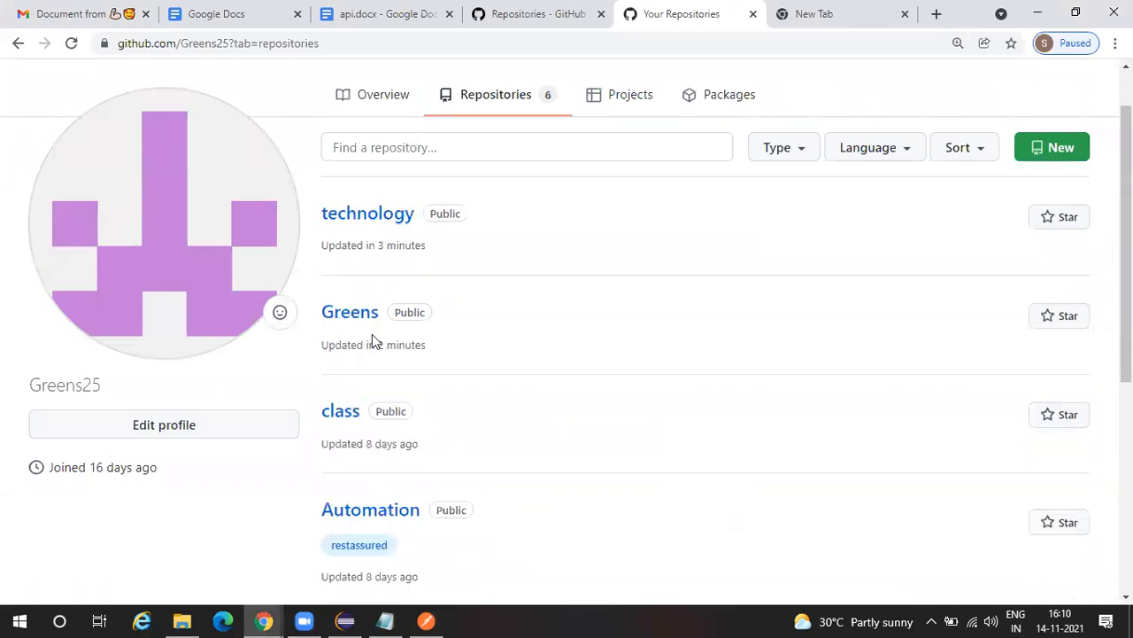
left_click(425, 620)
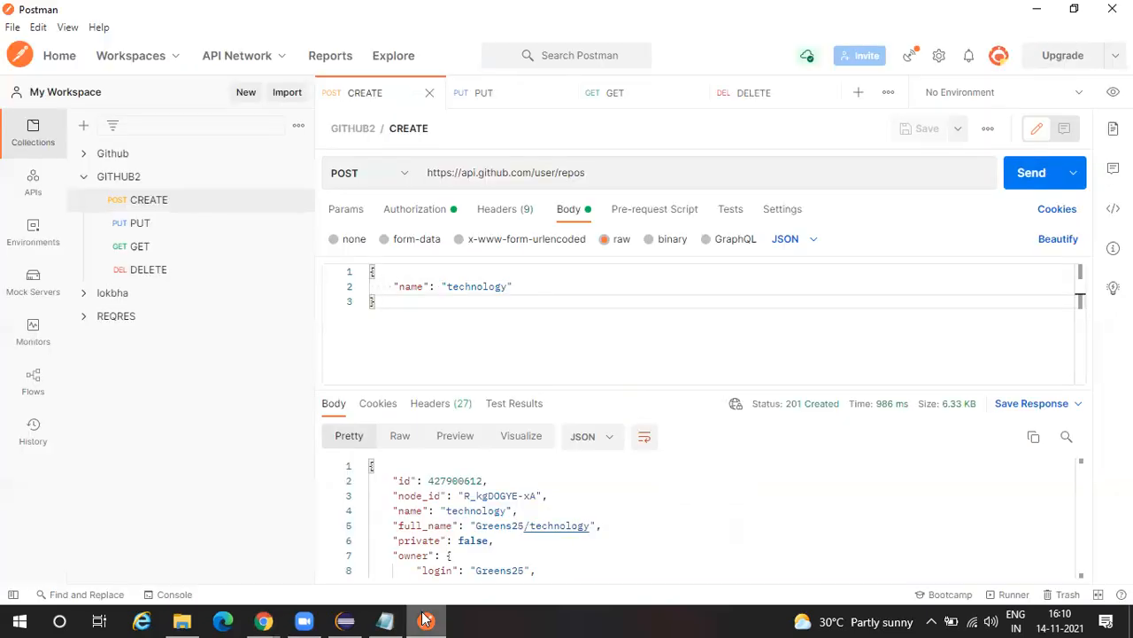
key("alt+Tab")
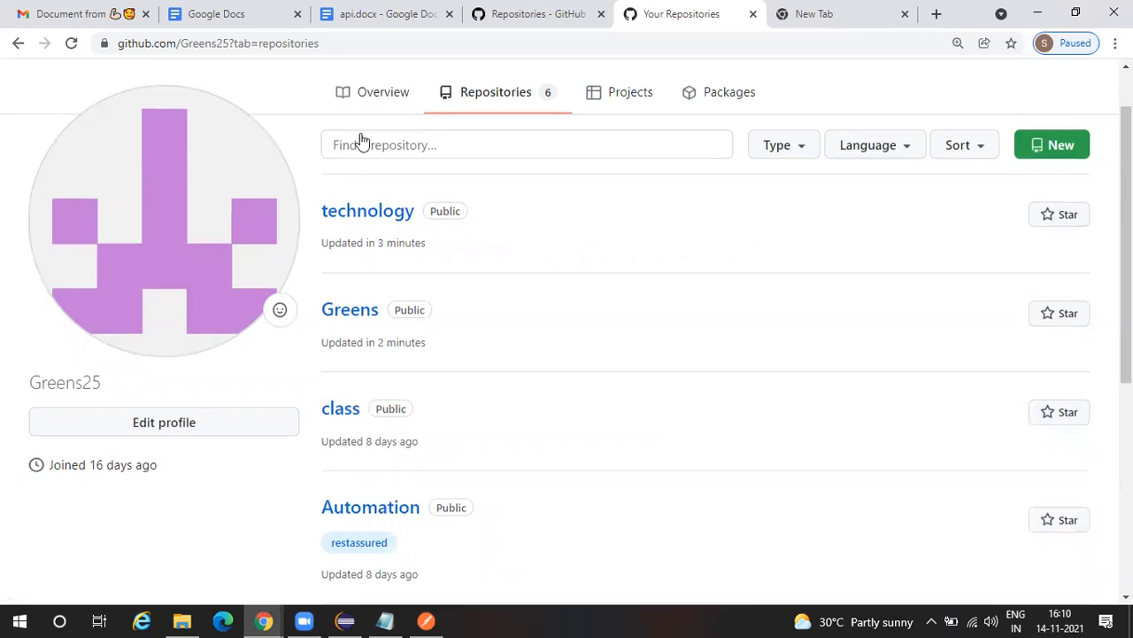
scroll(413, 278, "down", 5)
scroll(414, 278, "up", 4)
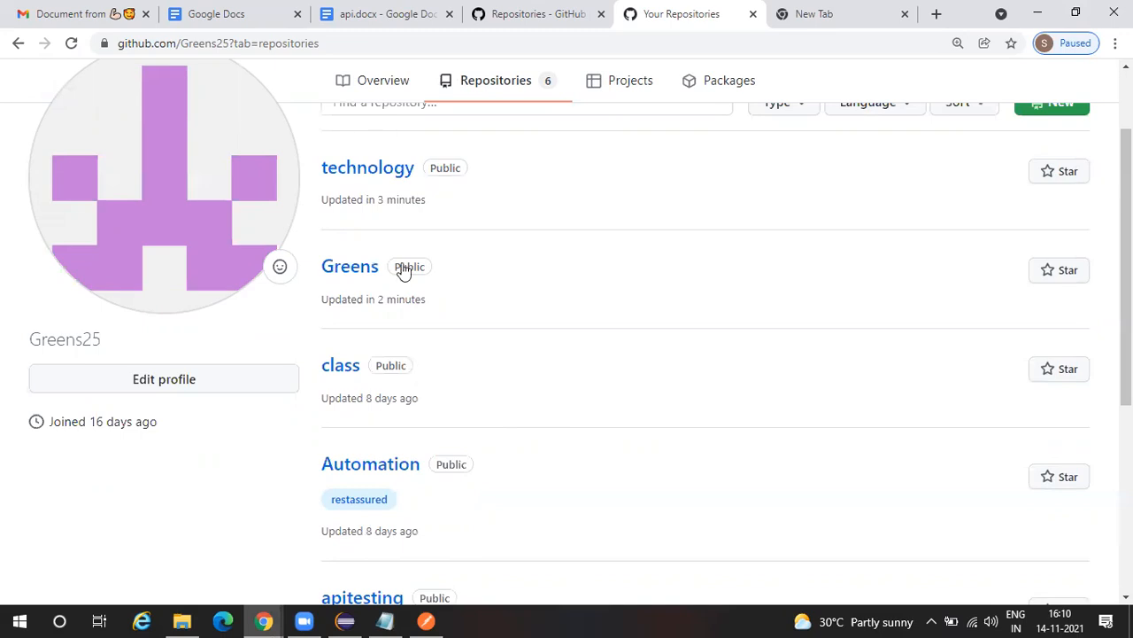
scroll(493, 491, "up", 2)
scroll(496, 490, "down", 5)
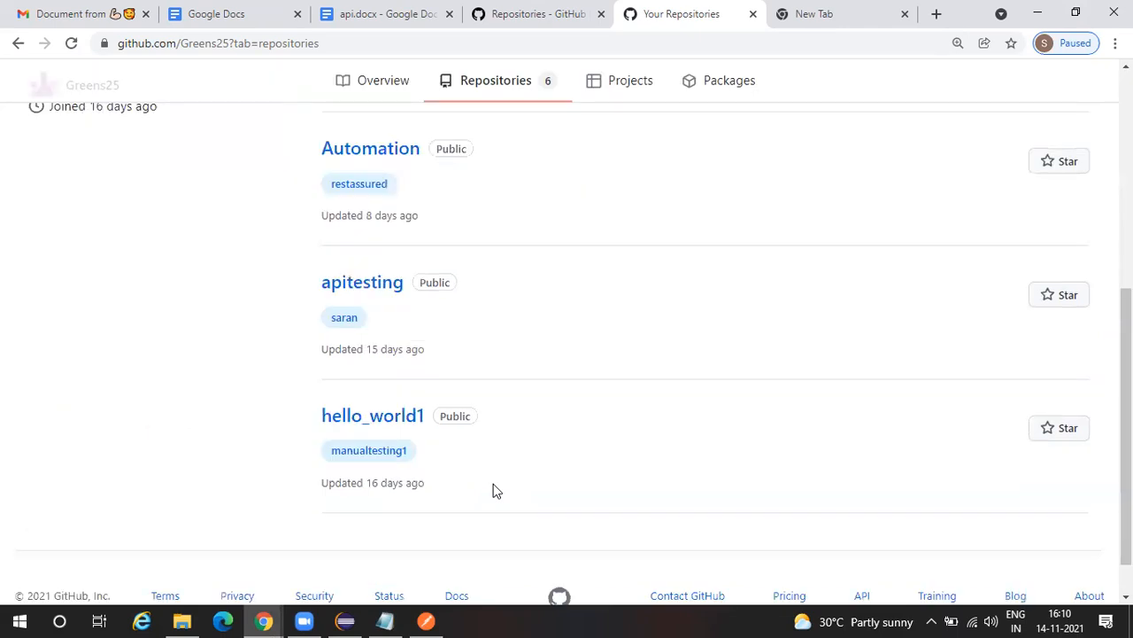
scroll(494, 490, "up", 5)
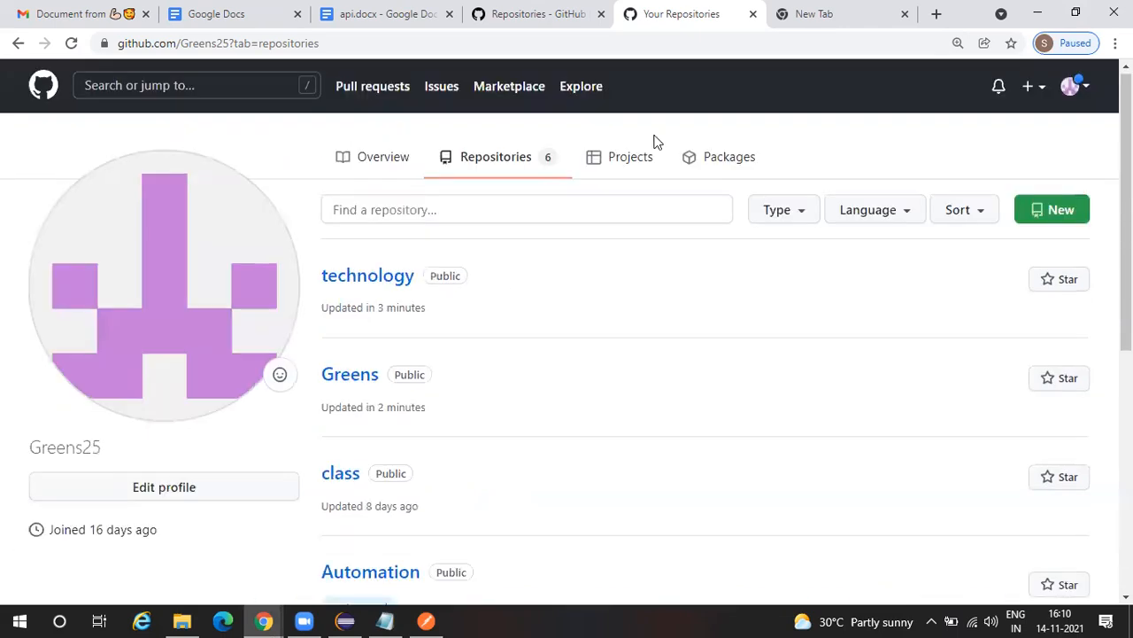
Step: Examine the account menu and the full repositories list on GitHub, including each repository's name and topic
left_click(1089, 92)
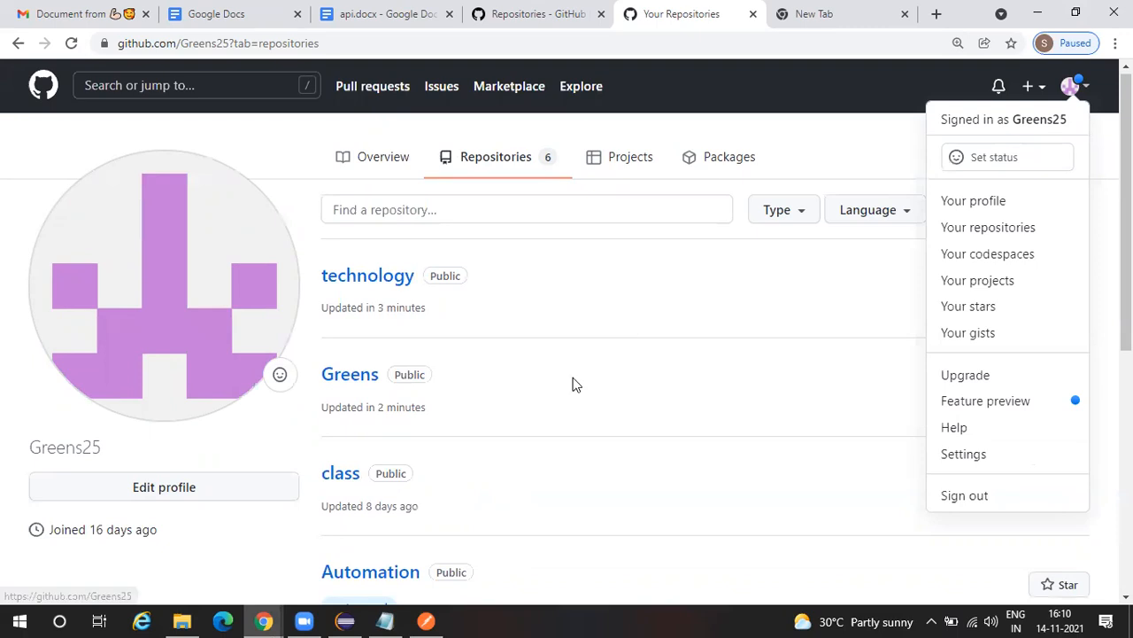
left_click(618, 369)
scroll(349, 271, "down", 1)
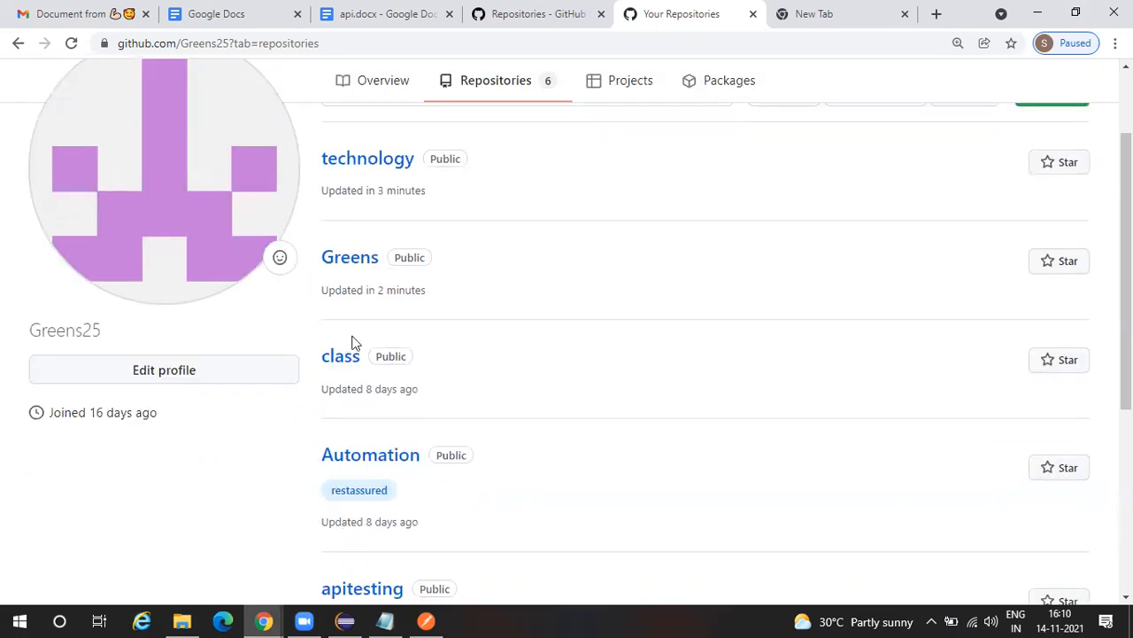
scroll(361, 397, "down", 1)
scroll(360, 395, "down", 3)
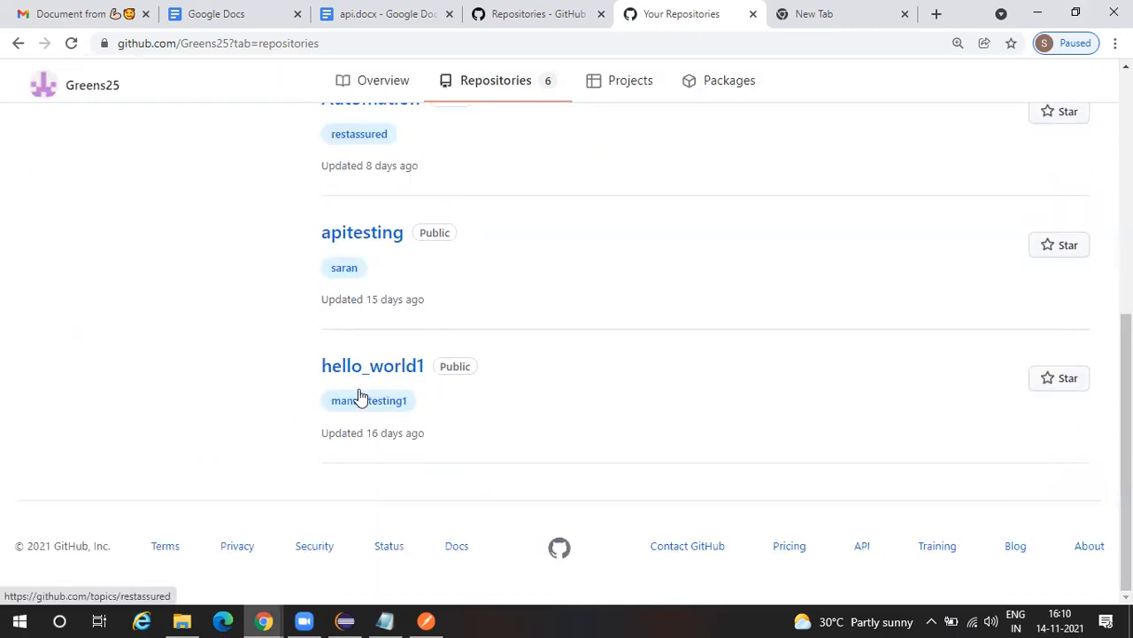
scroll(360, 396, "up", 2)
scroll(407, 422, "up", 3)
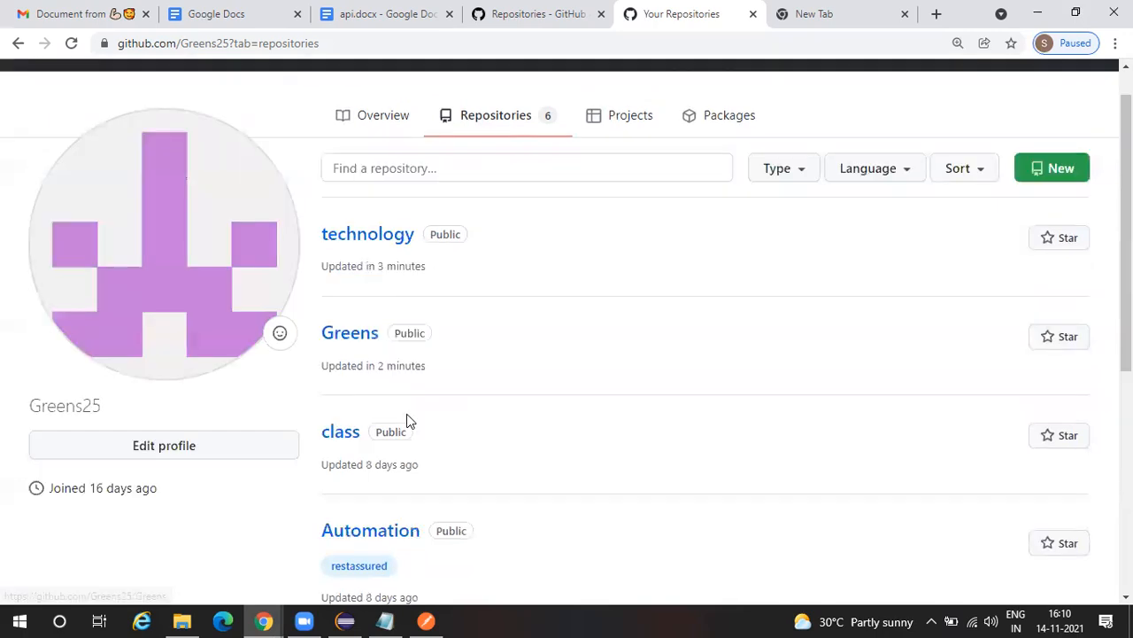
scroll(405, 422, "down", 5)
scroll(554, 394, "up", 5)
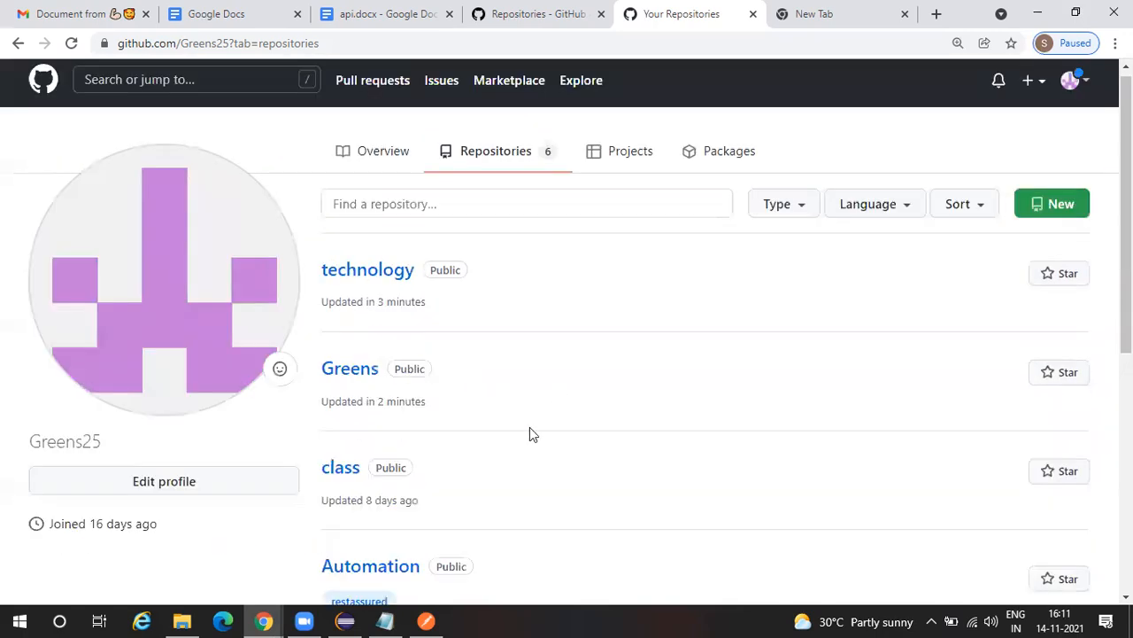
scroll(531, 433, "down", 2)
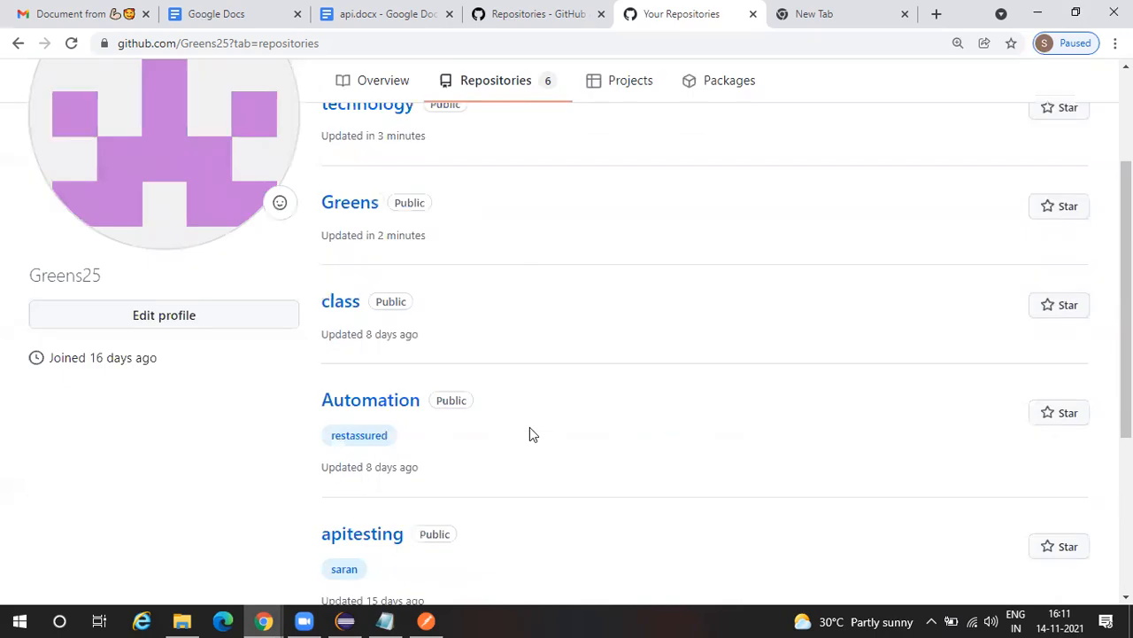
scroll(529, 433, "down", 4)
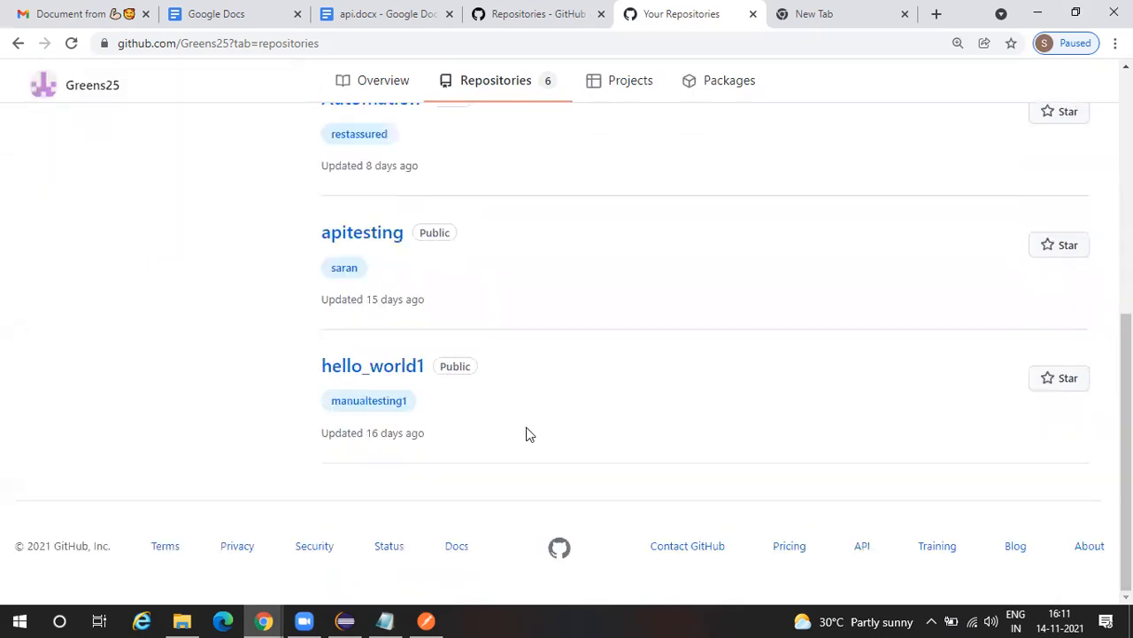
scroll(526, 429, "up", 6)
scroll(526, 428, "down", 4)
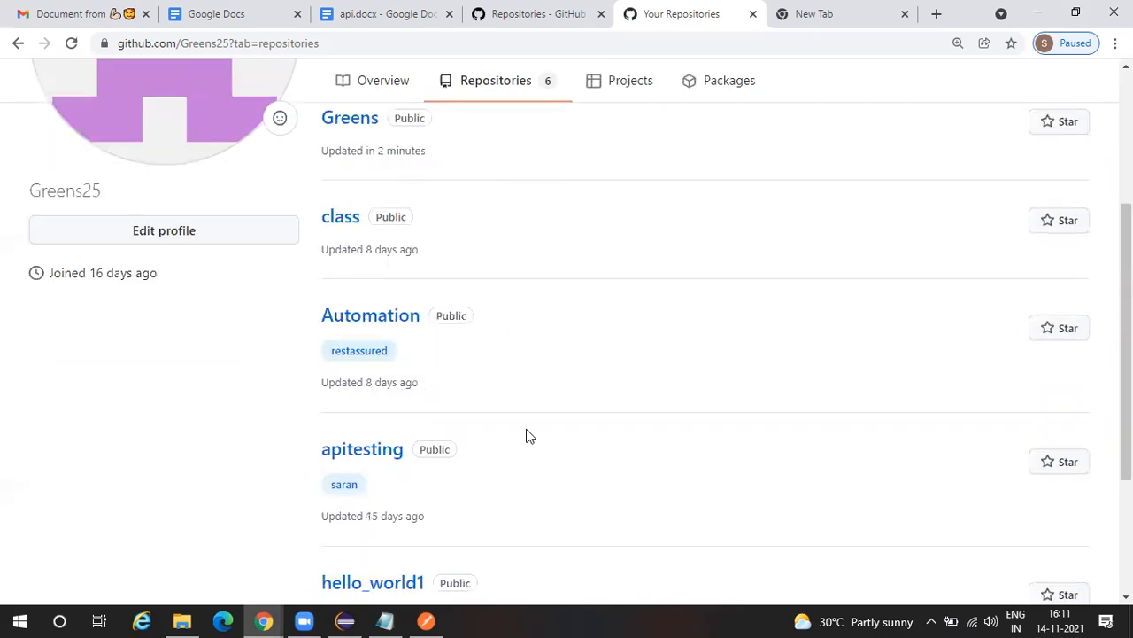
scroll(526, 440, "up", 3)
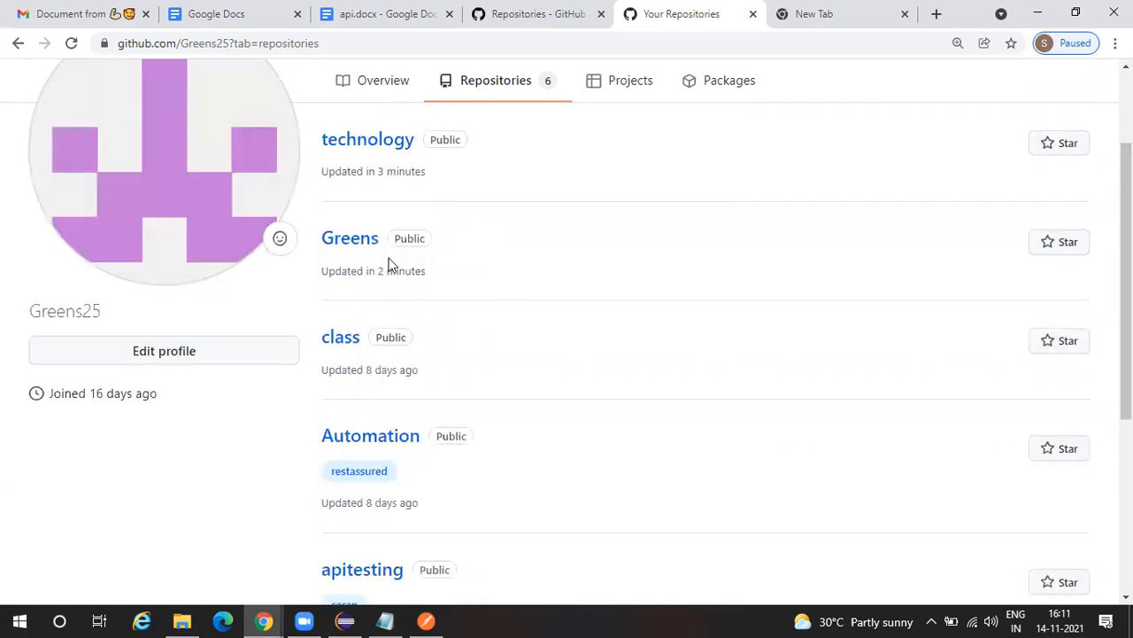
scroll(455, 230, "up", 2)
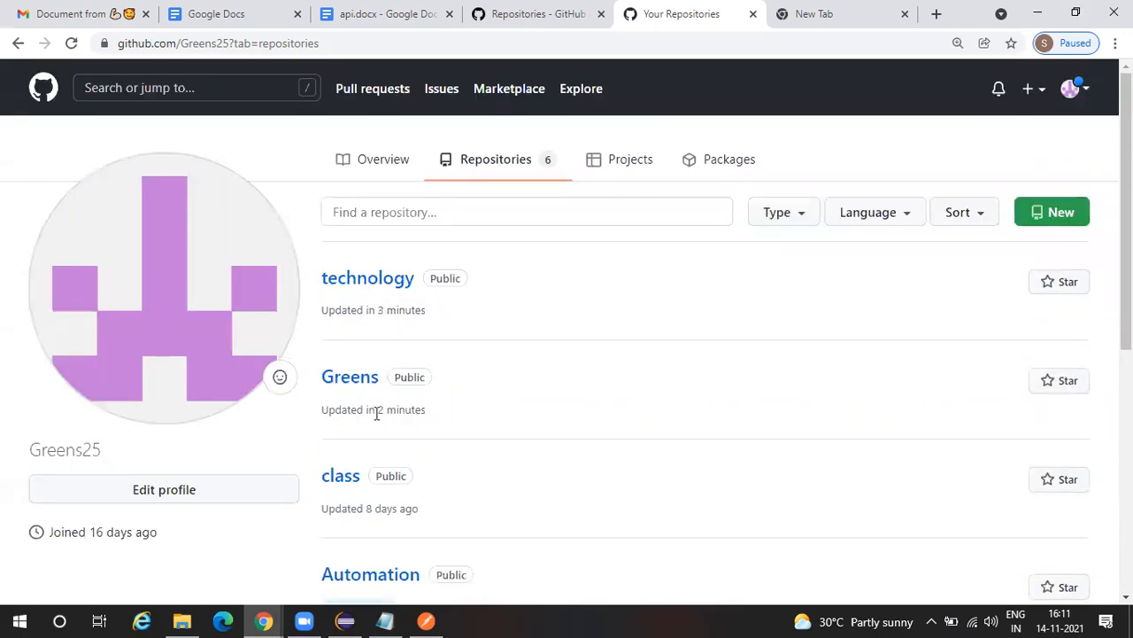
scroll(377, 413, "down", 5)
scroll(376, 421, "up", 5)
scroll(380, 420, "down", 5)
scroll(374, 364, "up", 3)
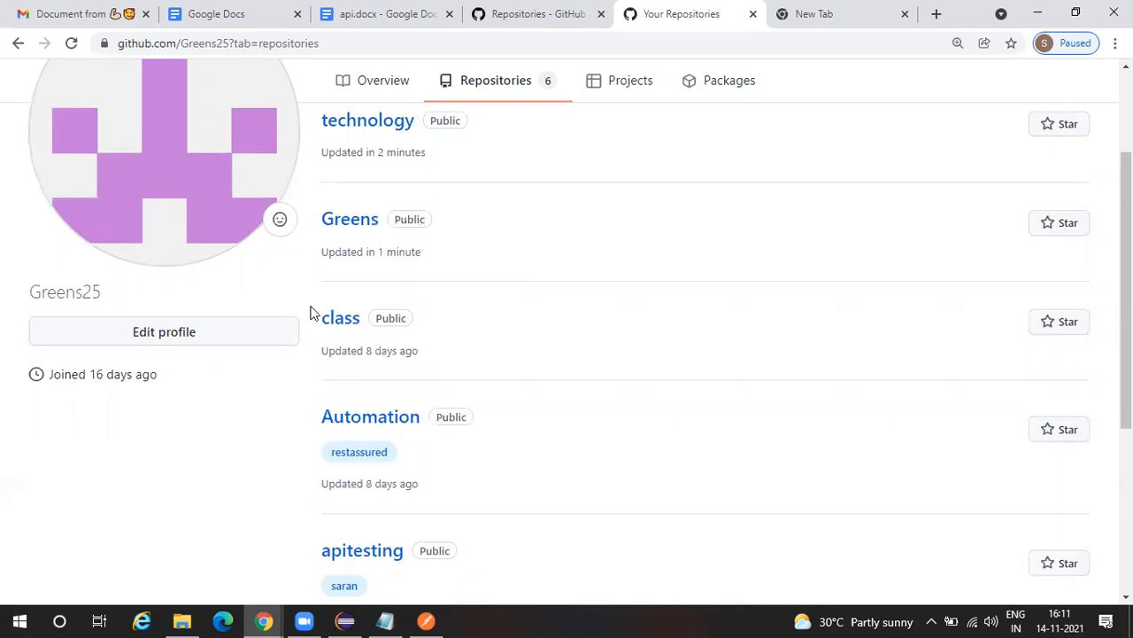
Step: Review the technology, Greens, class, Automation, apitesting and hello_world1 entries in the GitHub repositories list
scroll(314, 301, "up", 2)
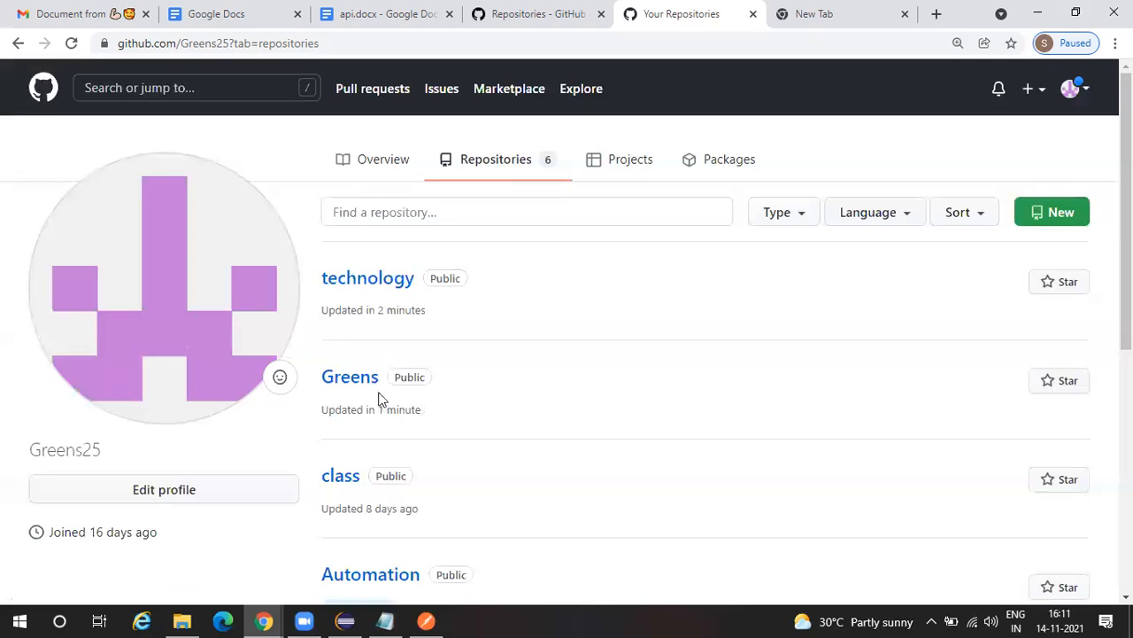
scroll(379, 397, "down", 3)
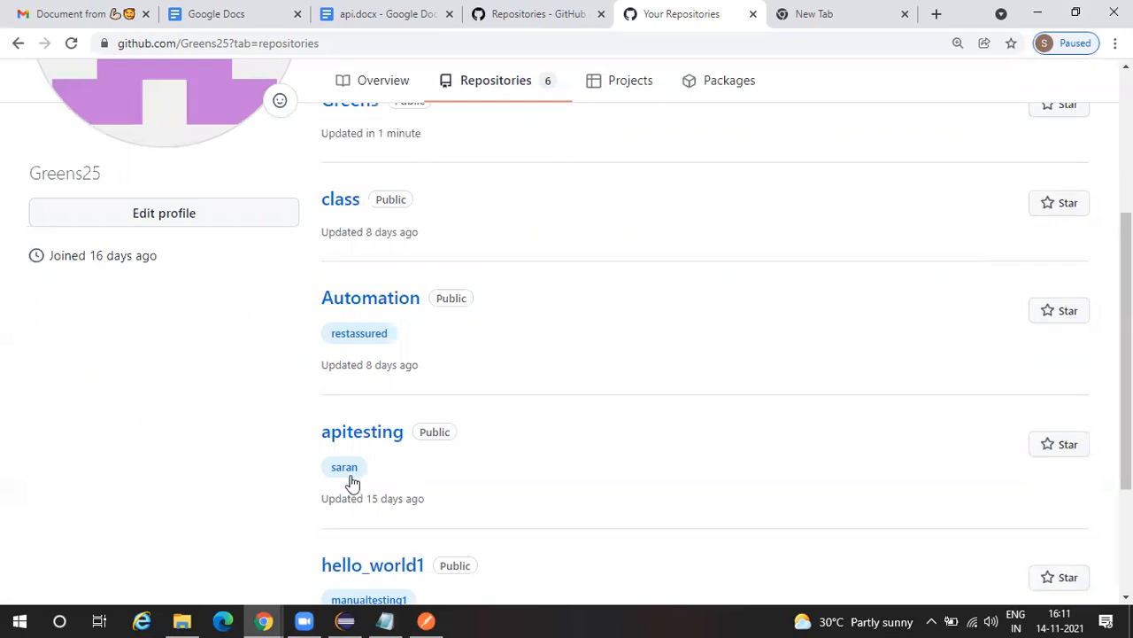
scroll(352, 483, "down", 2)
scroll(392, 253, "up", 2)
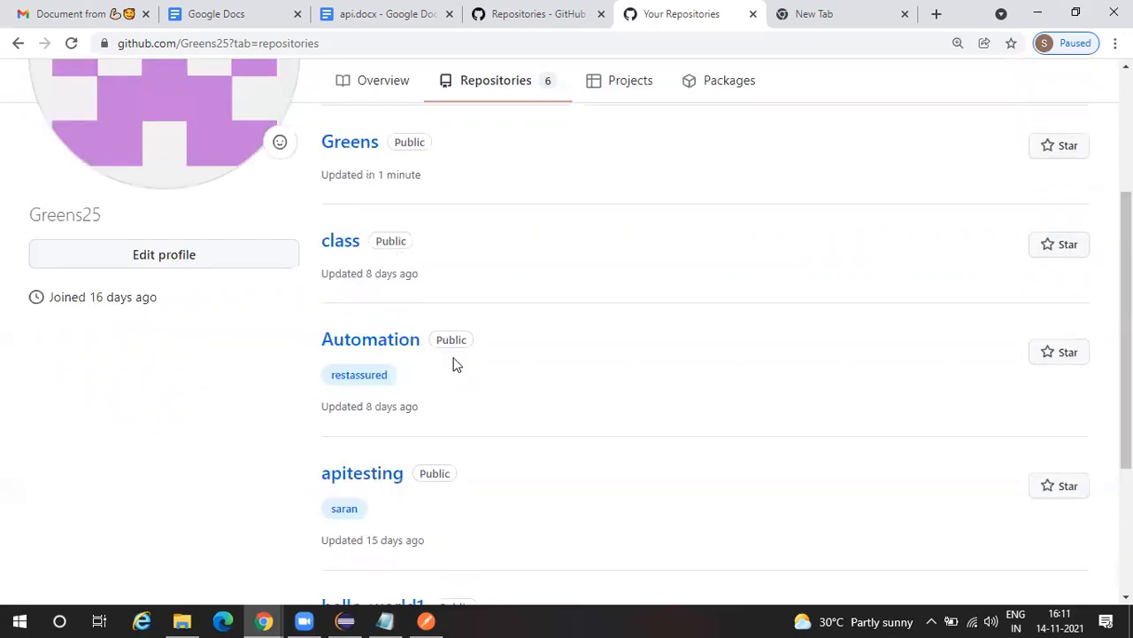
scroll(454, 364, "up", 3)
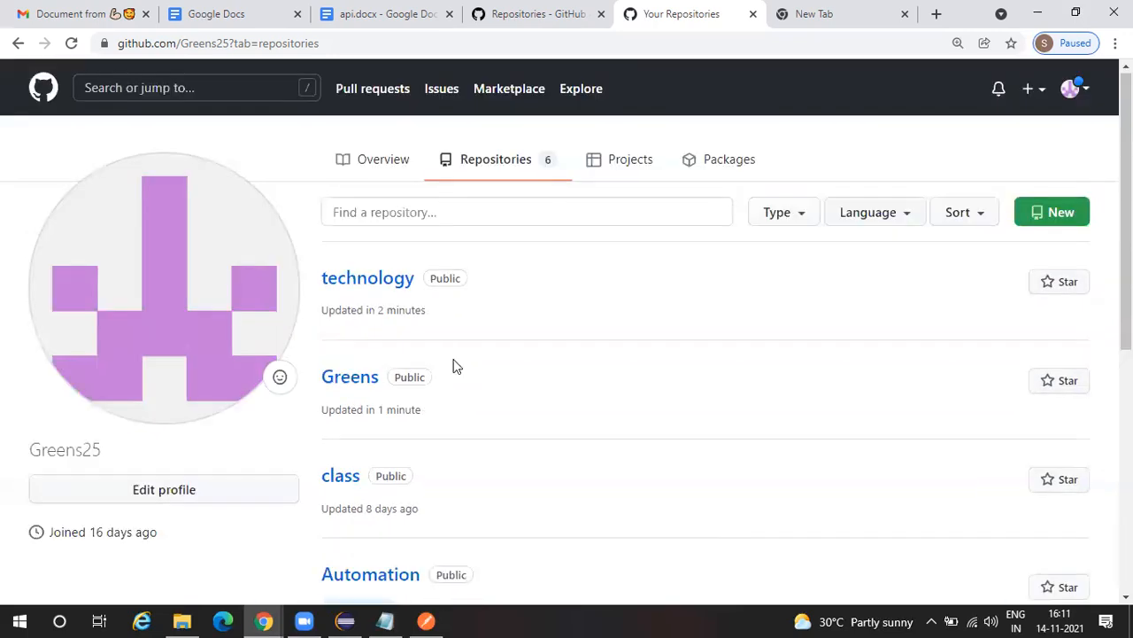
Step: Switch to Postman and check the repository name in the CREATE request's JSON body
left_click(425, 620)
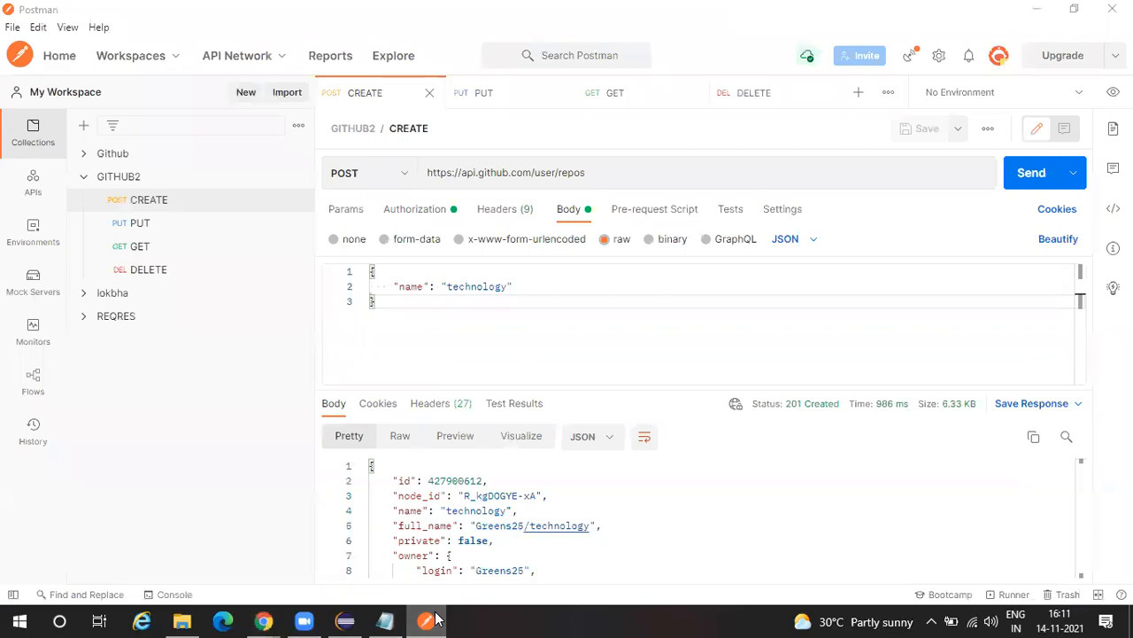
left_click(437, 619)
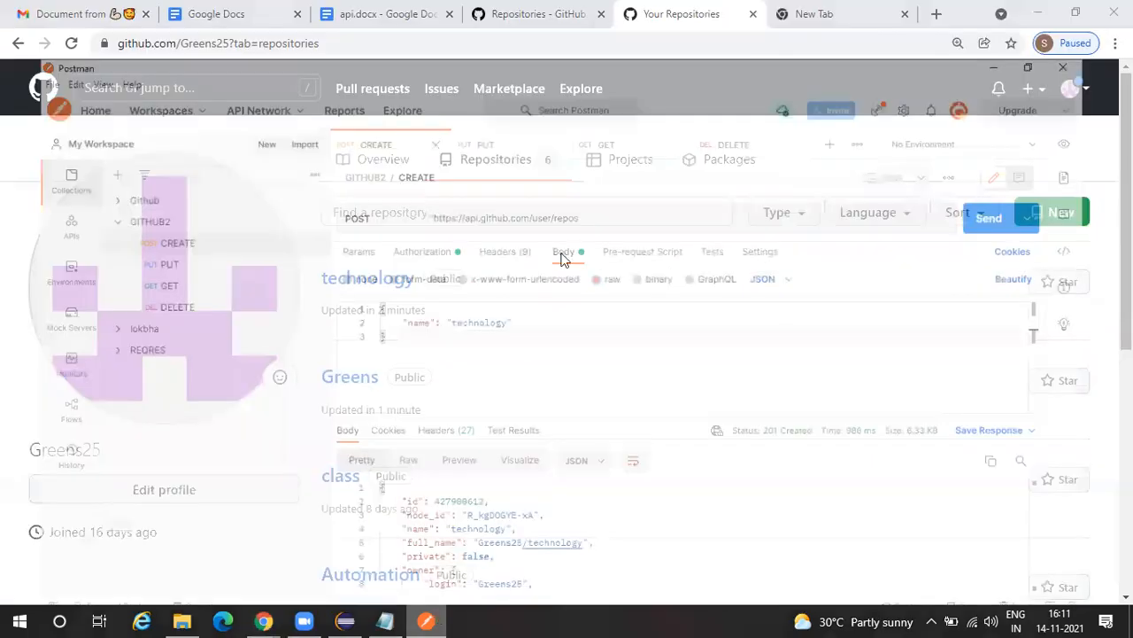
left_click(448, 286)
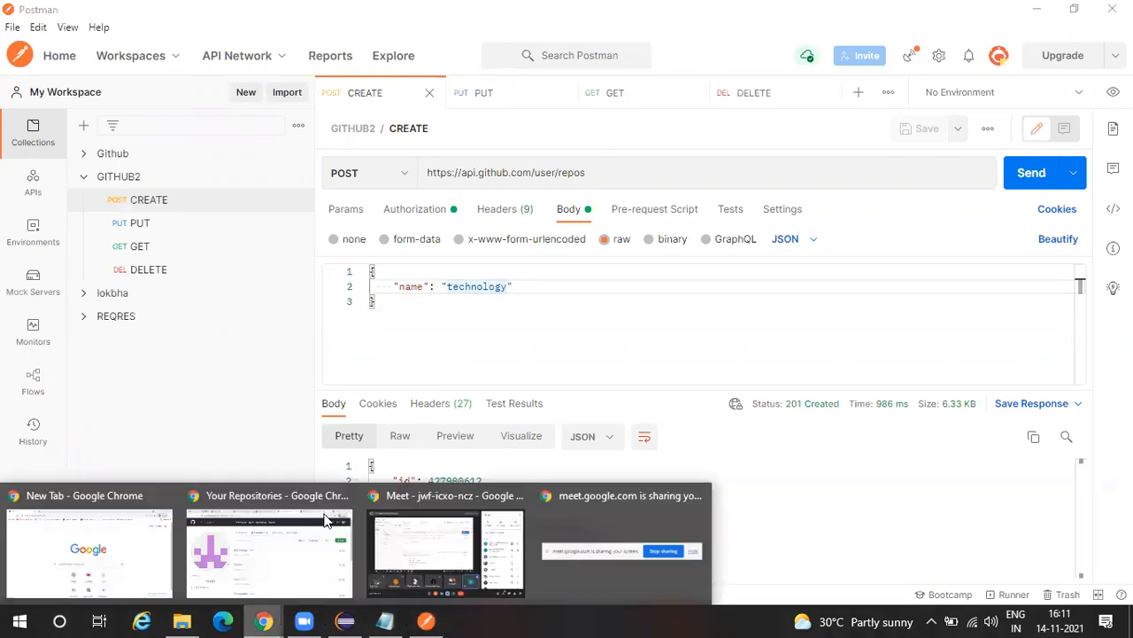
Step: Return to Chrome and open the "Create a repository for the authenticated user" section in the GitHub Docs repositories reference
left_click(326, 522)
left_click(532, 9)
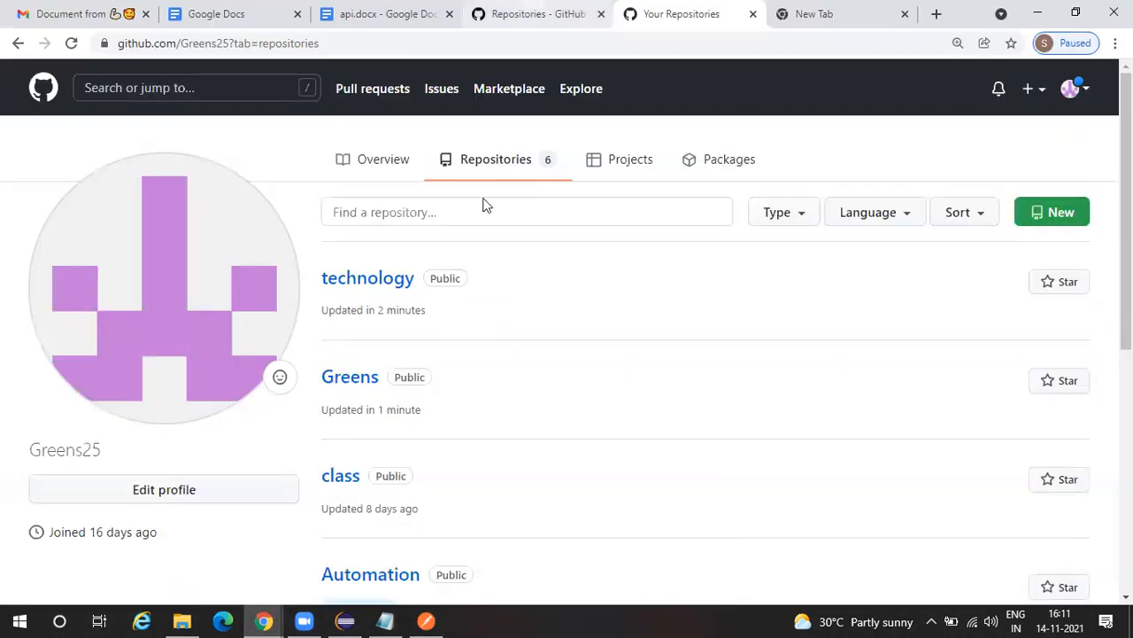
scroll(485, 205, "up", 2)
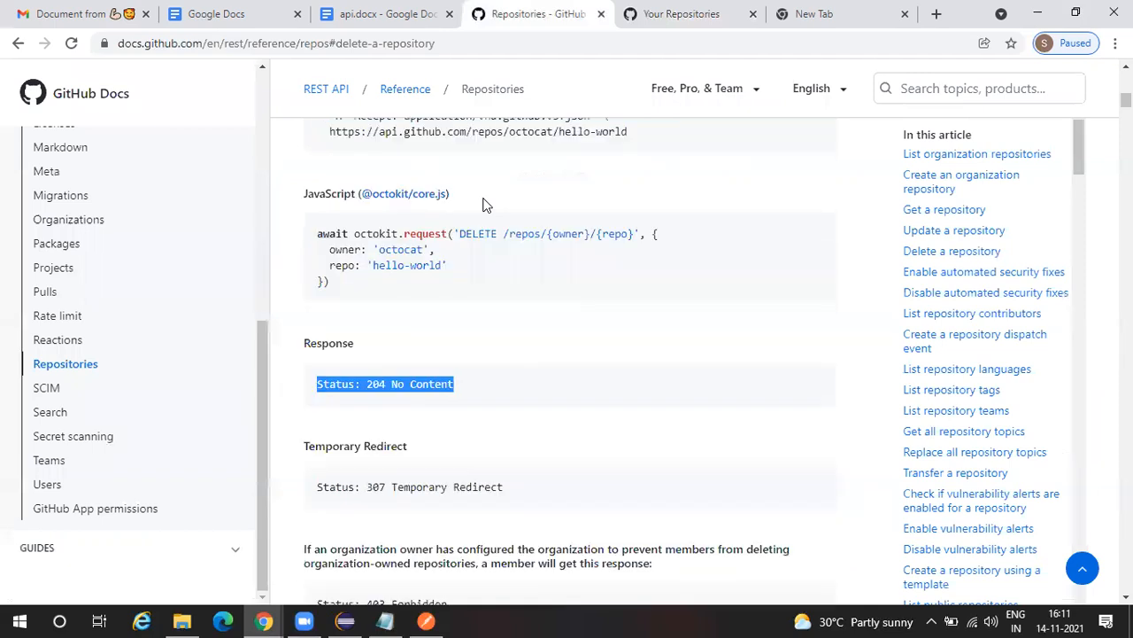
scroll(894, 226, "up", 3)
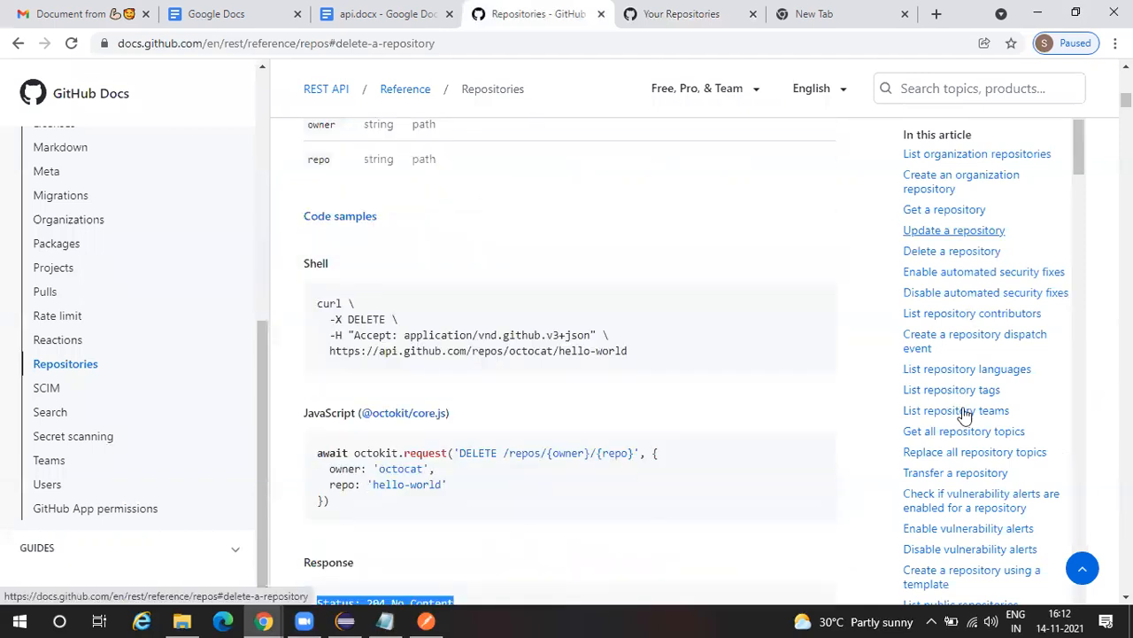
scroll(964, 416, "down", 1)
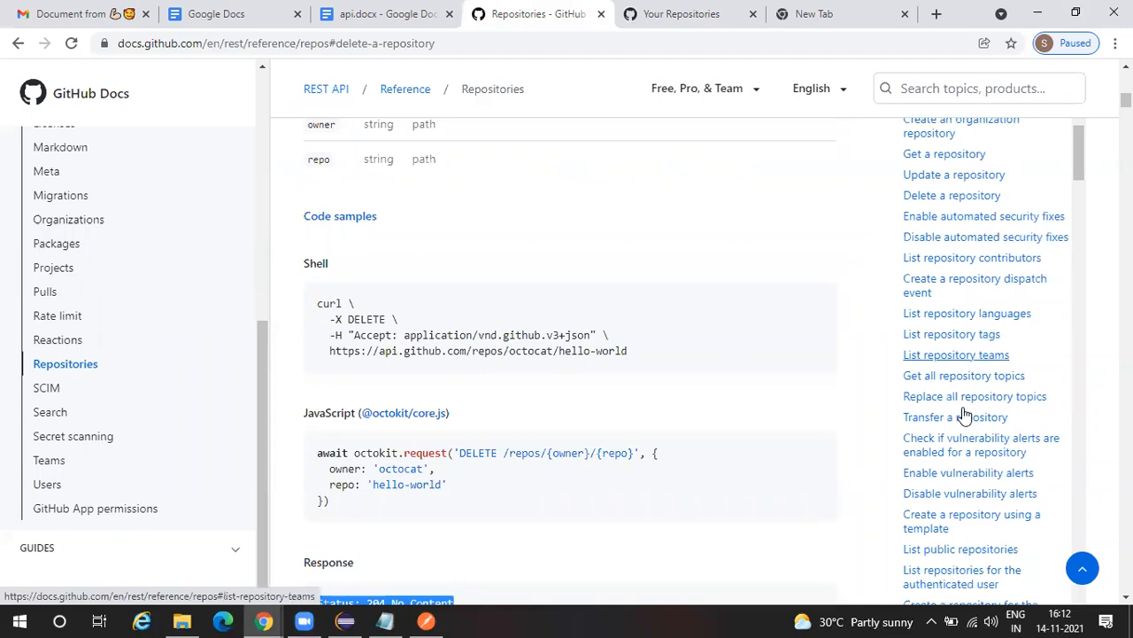
scroll(965, 416, "up", 1)
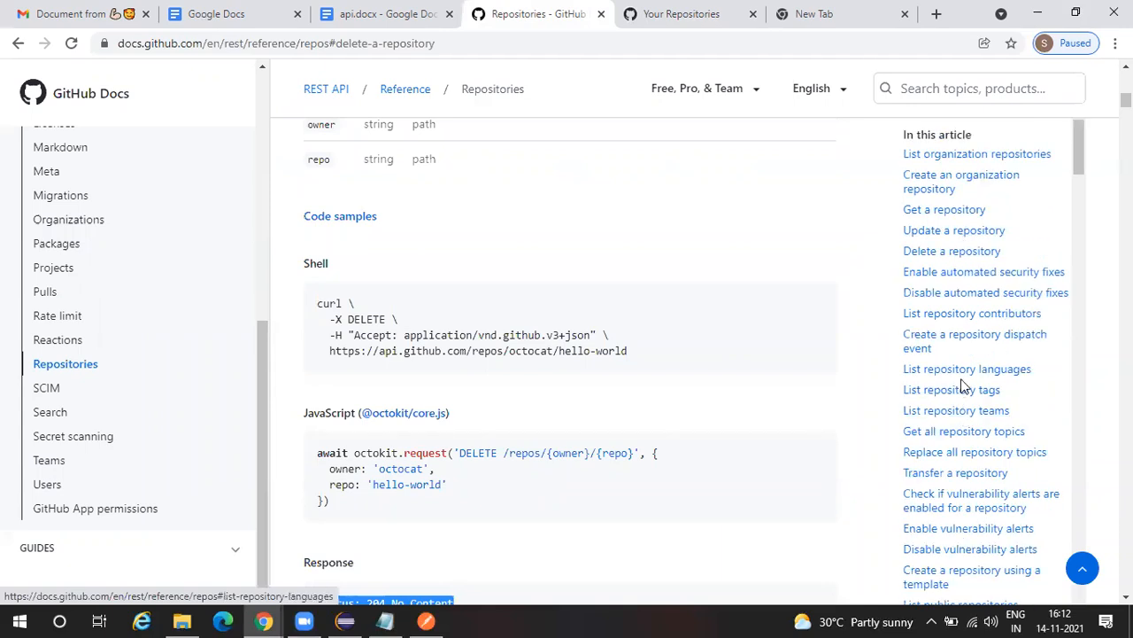
scroll(963, 385, "down", 2)
scroll(963, 387, "down", 2)
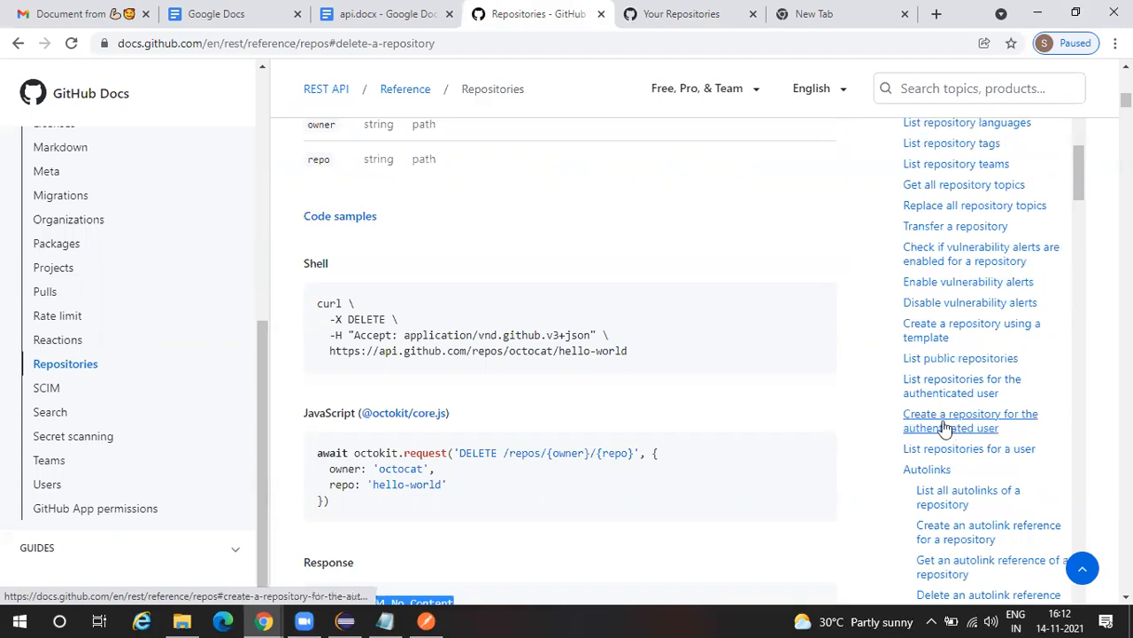
left_click(977, 425)
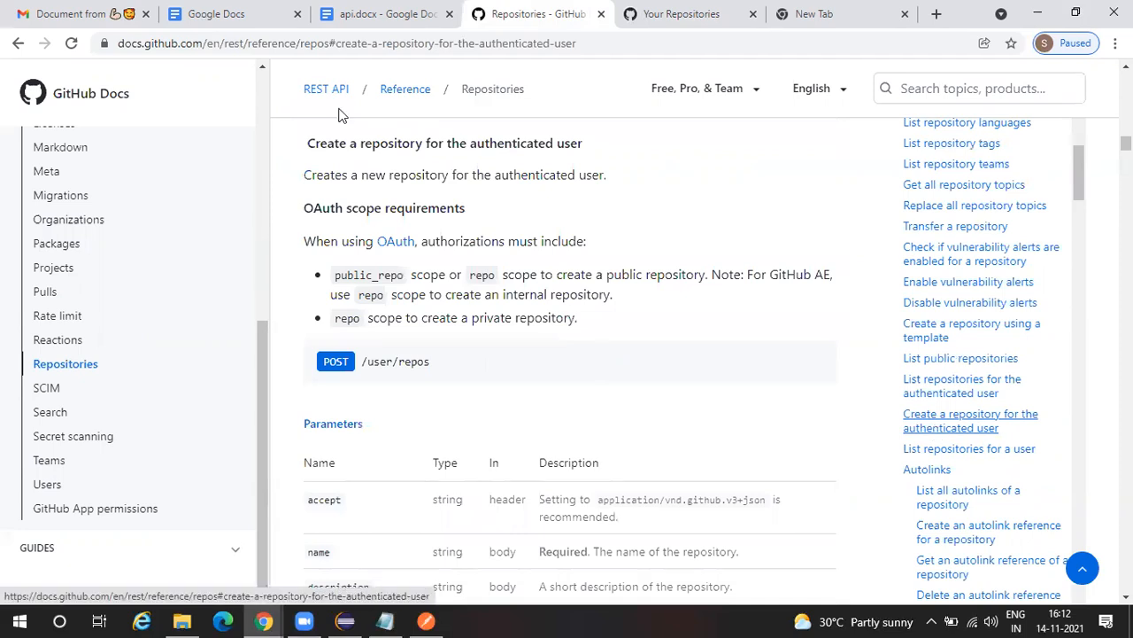
Step: Read the create-repository section's heading, POST endpoint and table of header and body parameters
left_click_drag(359, 143, 539, 144)
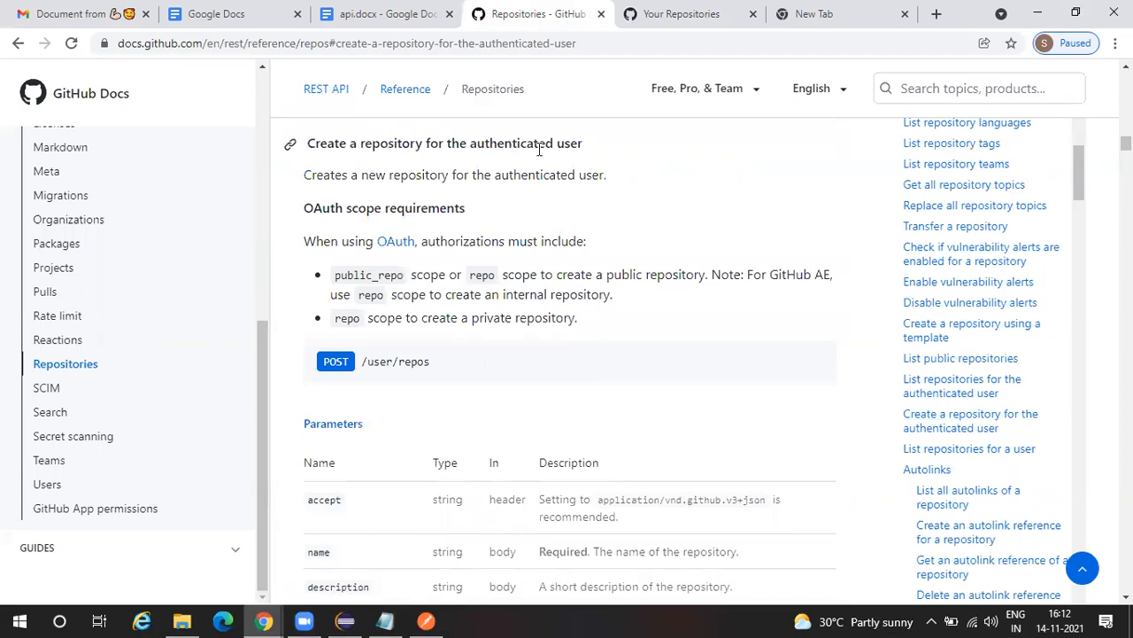
scroll(398, 292, "down", 2)
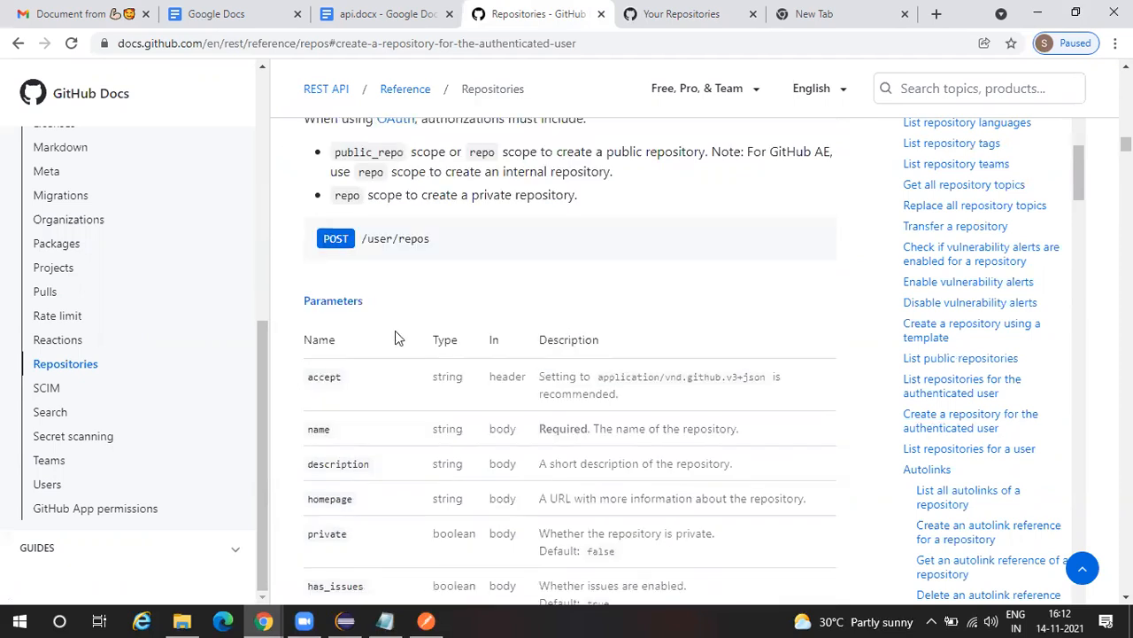
scroll(390, 265, "down", 2)
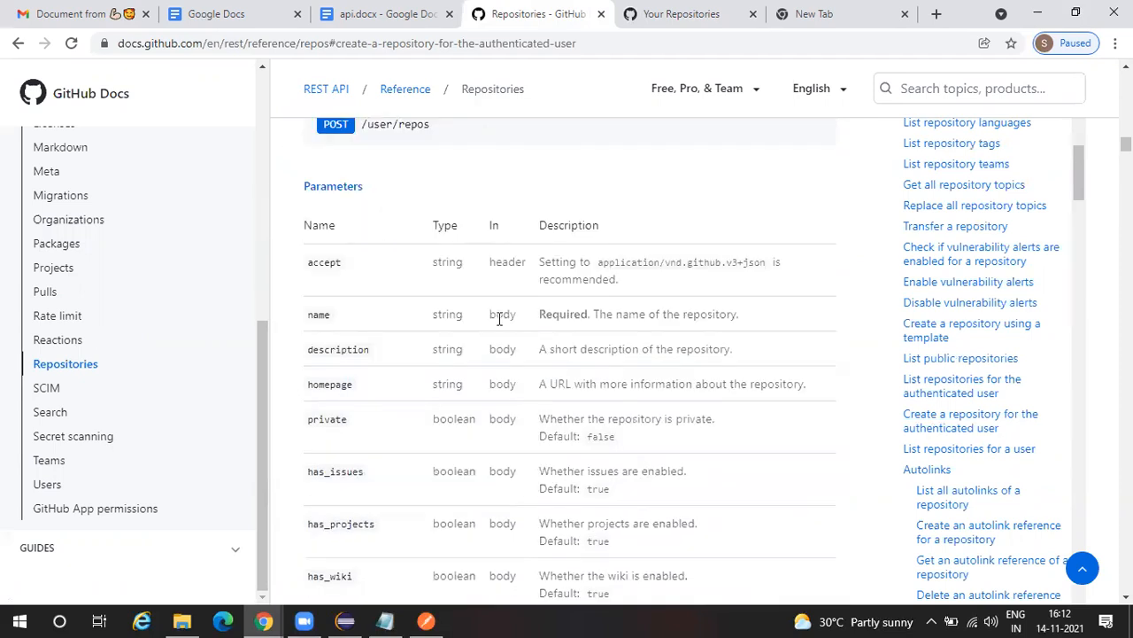
scroll(244, 232, "down", 1)
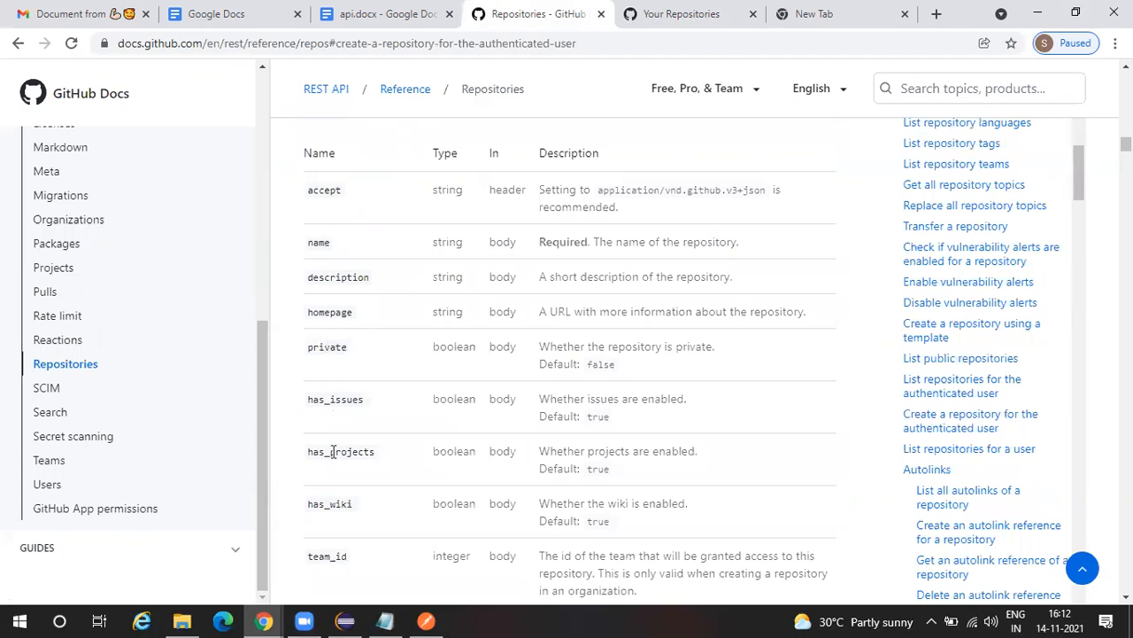
scroll(505, 266, "up", 1)
scroll(392, 431, "up", 1)
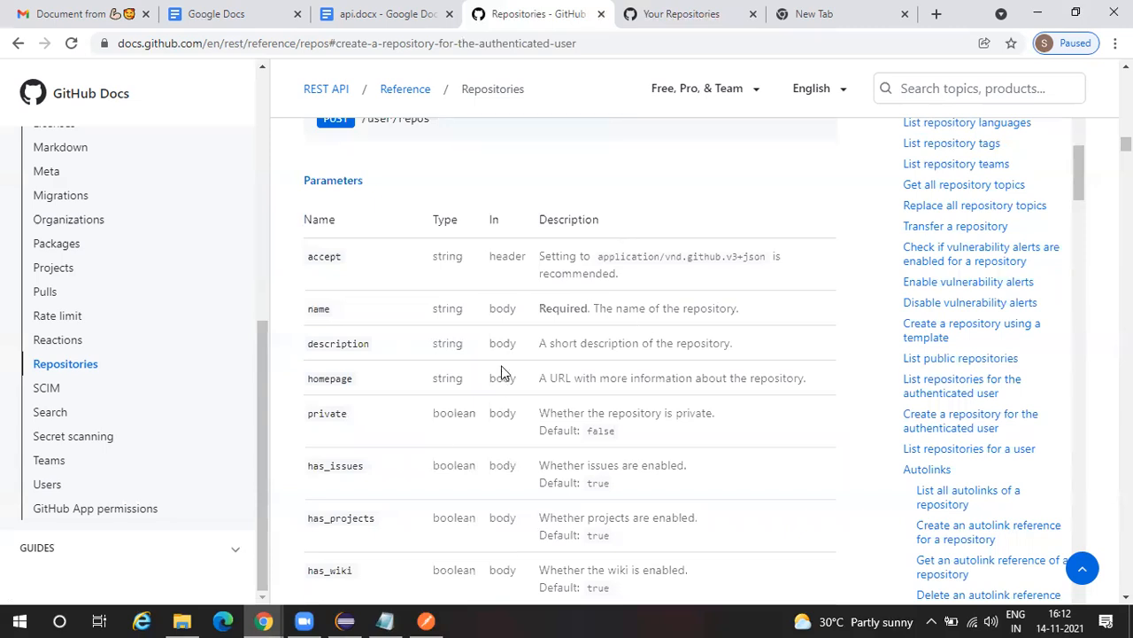
Step: Check the parameters table for mandatory fields, focusing on the Required note of the name parameter
left_click(311, 620)
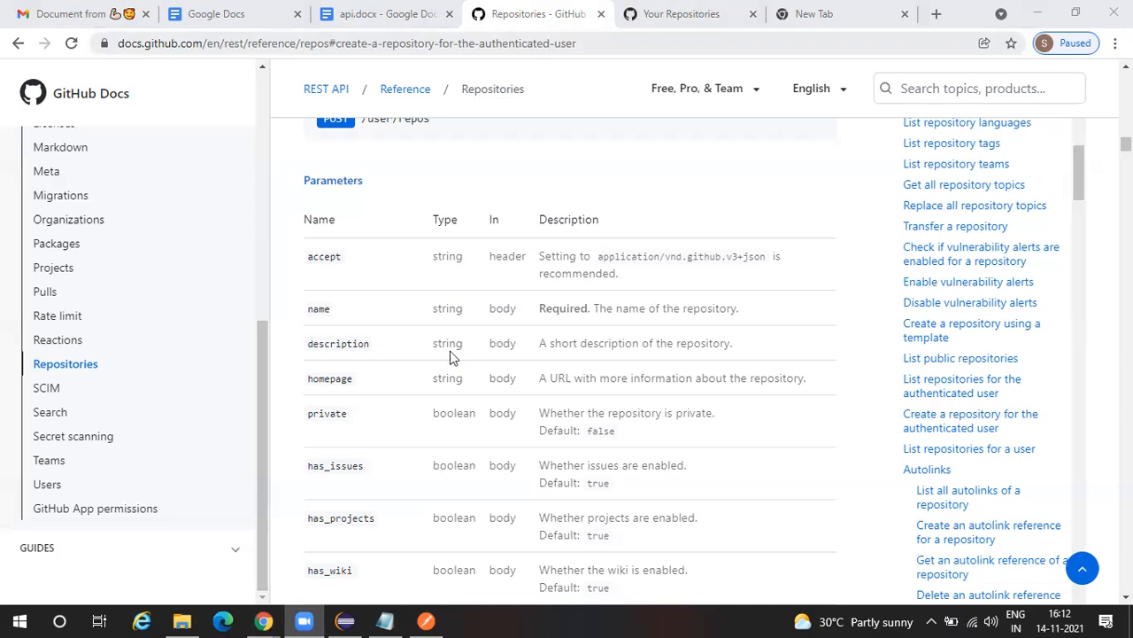
left_click(328, 219)
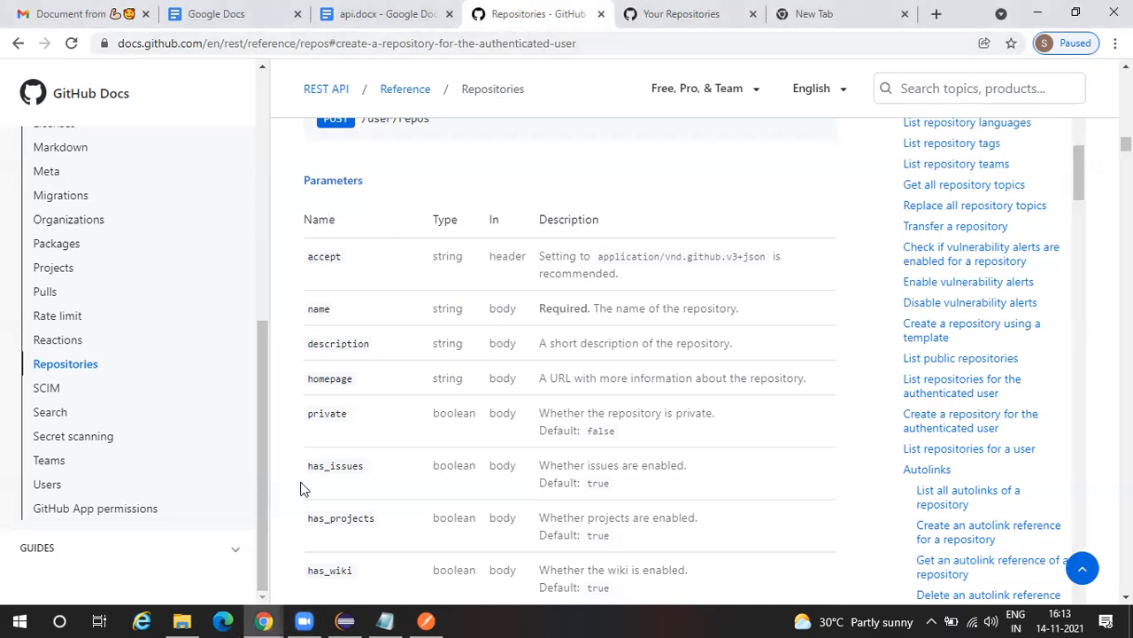
scroll(403, 533, "down", 1)
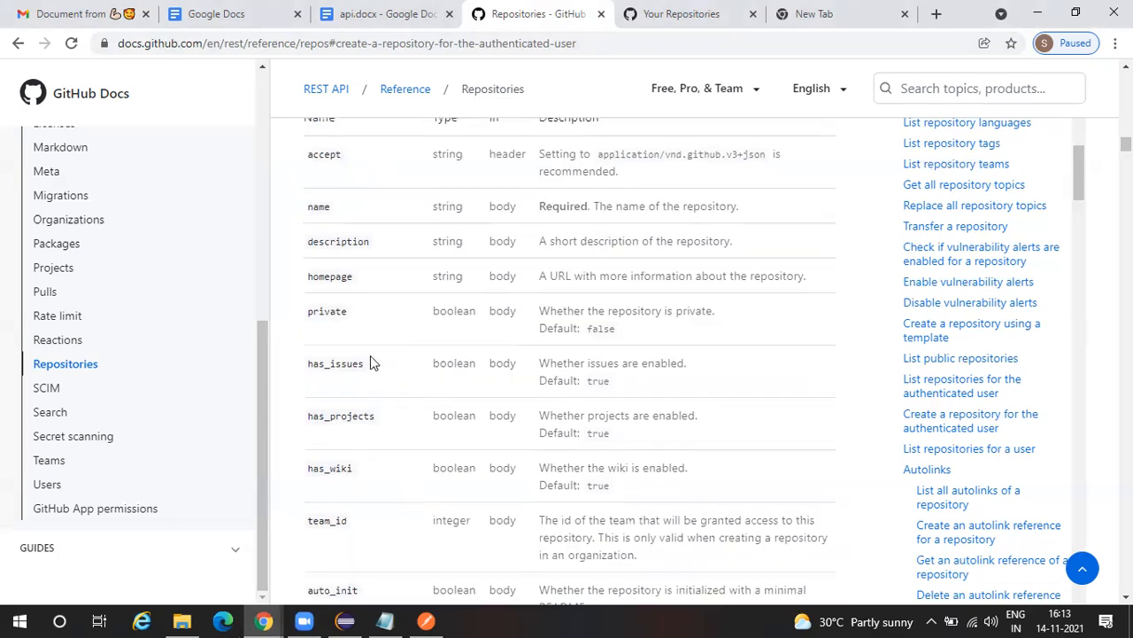
scroll(368, 386, "up", 1)
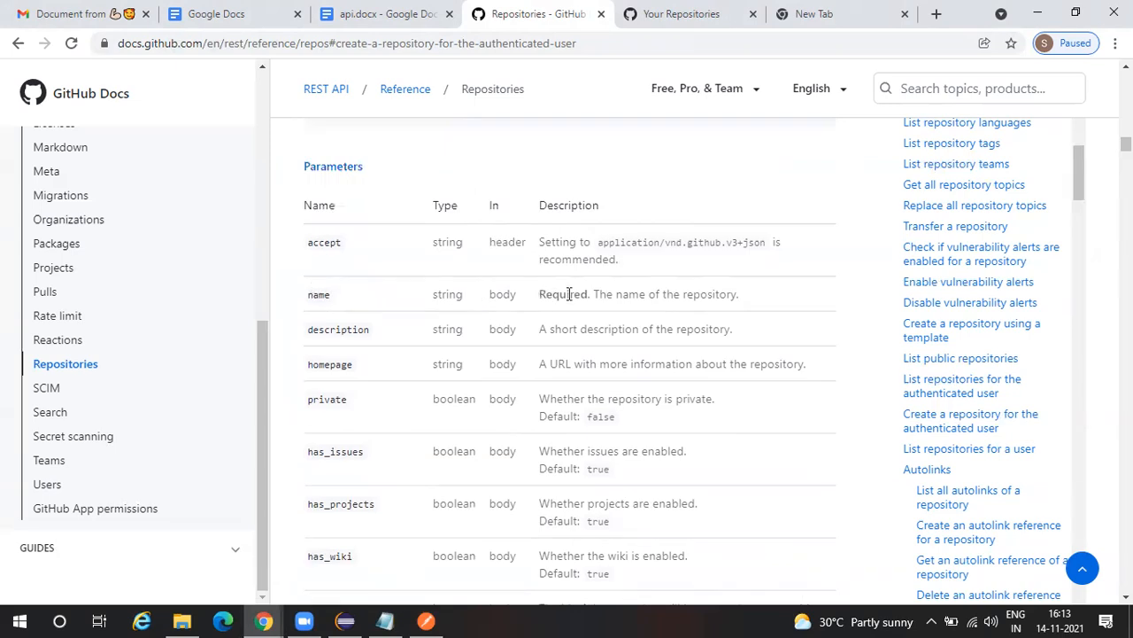
left_click_drag(590, 296, 543, 305)
key("alt+Tab")
key("alt+Tab")
key("alt+Tab")
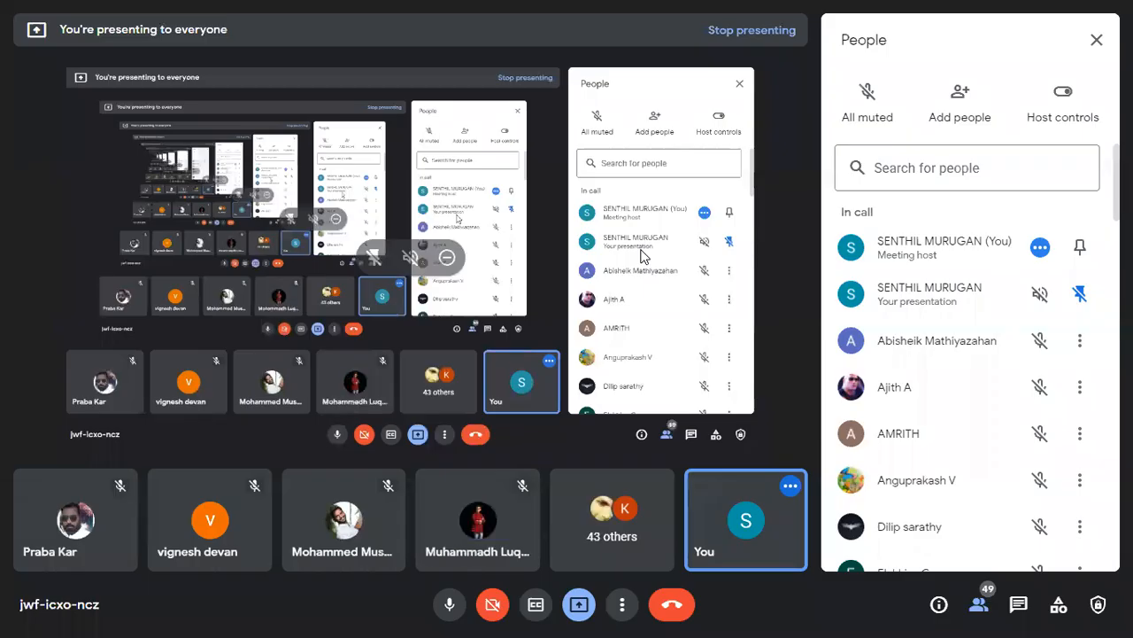
key("alt+Tab")
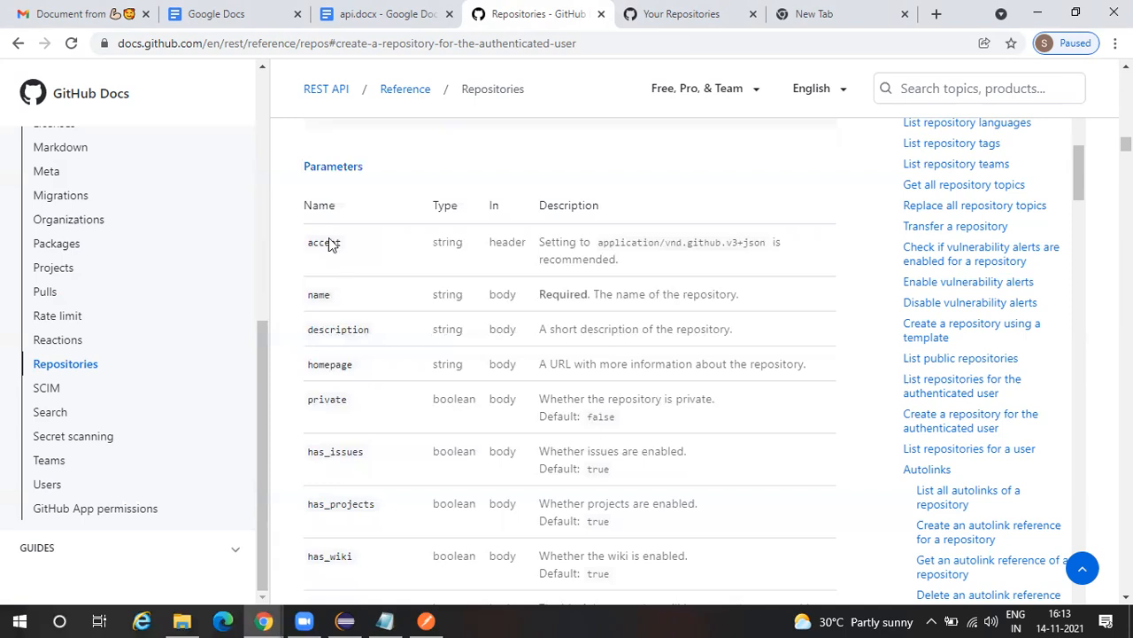
Step: Compare the name parameter's Required note with the optional parameters, highlighting part of the homepage description
scroll(358, 530, "down", 1)
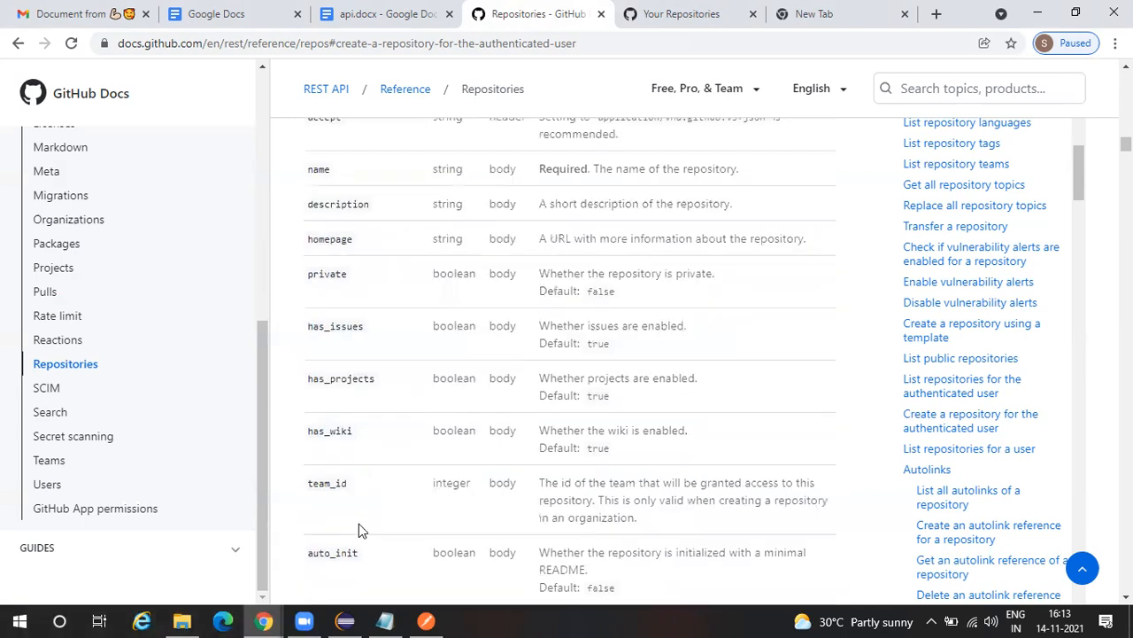
scroll(549, 276, "up", 1)
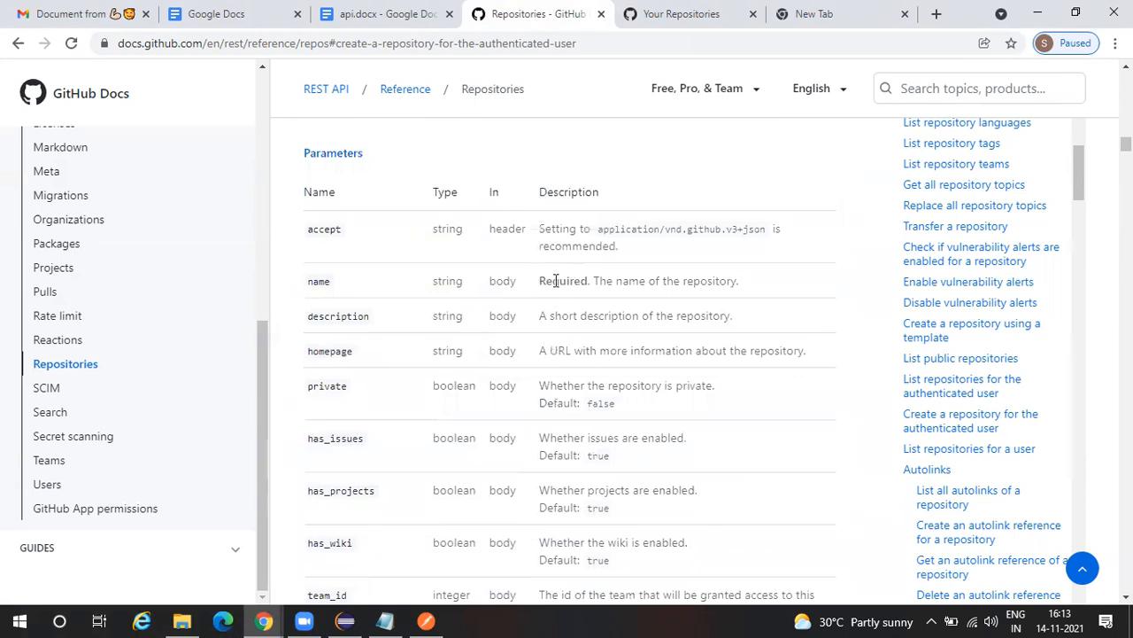
double_click(588, 281)
left_click(591, 297)
left_click_drag(539, 281, 575, 281)
left_click_drag(549, 351, 715, 350)
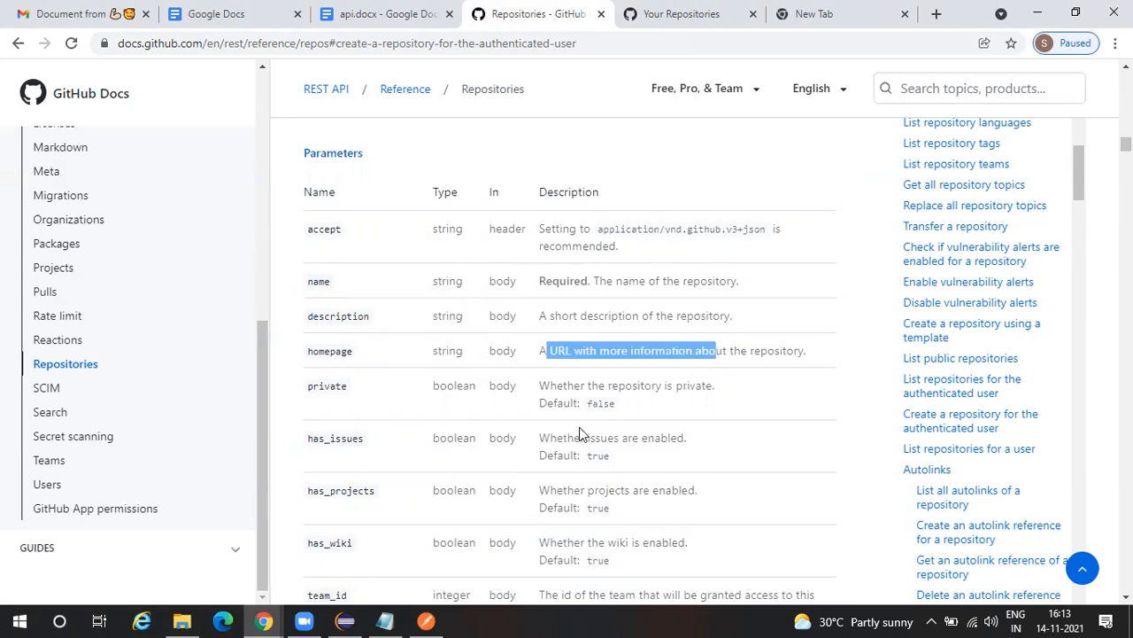
Step: Look through the remaining create-repository parameters down to is_template and return to the start of the table
scroll(579, 428, "down", 4)
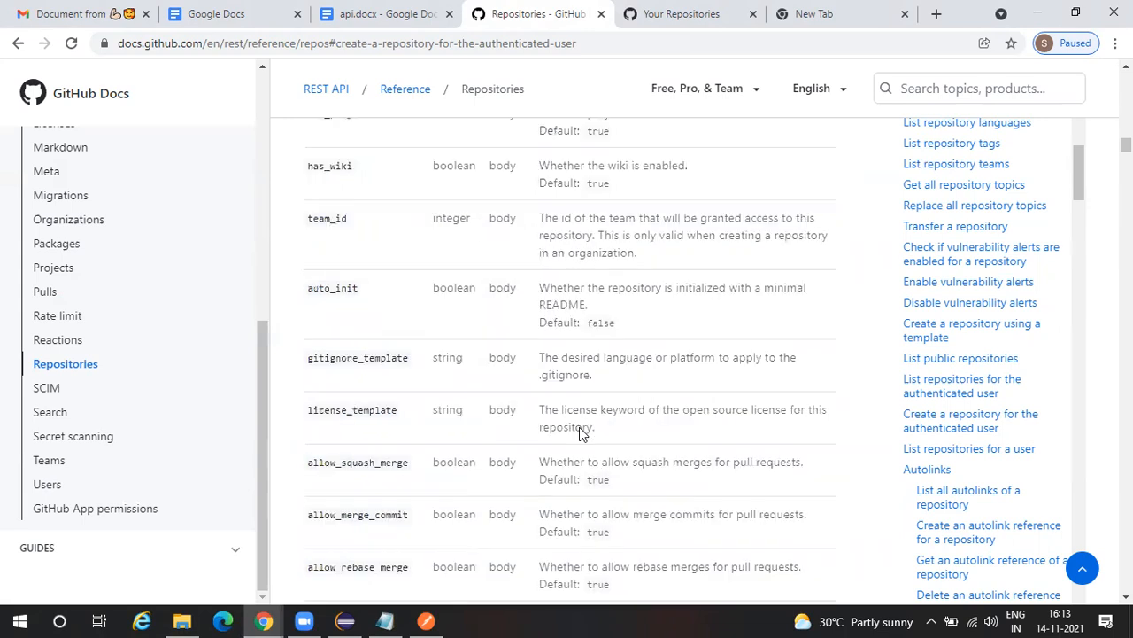
scroll(580, 428, "down", 1)
scroll(580, 426, "down", 3)
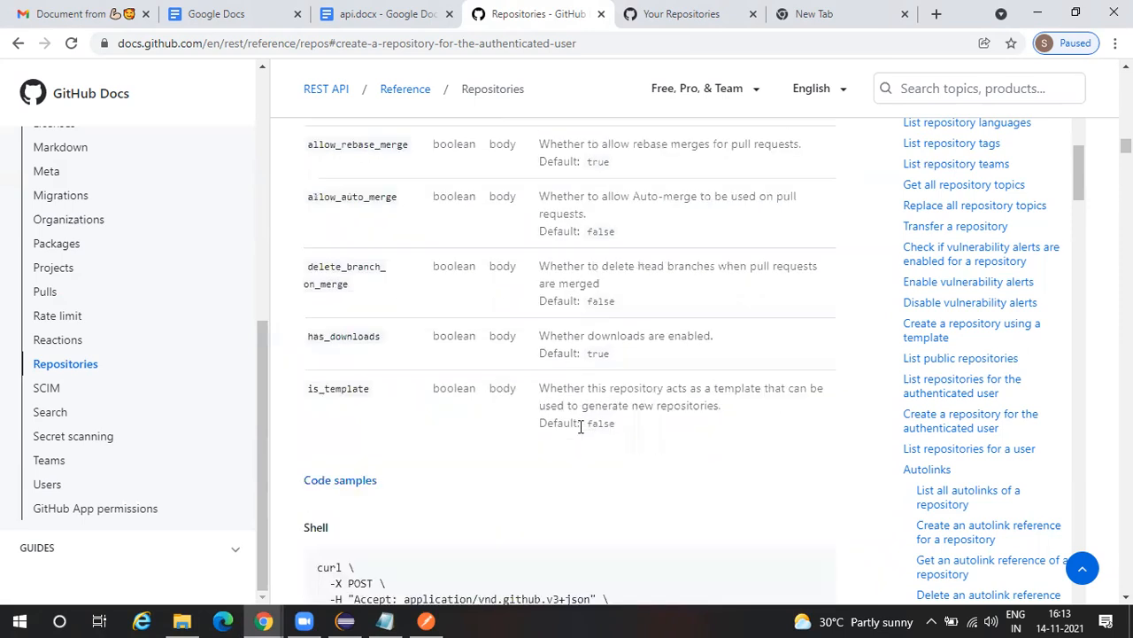
scroll(580, 426, "up", 2)
scroll(581, 427, "up", 5)
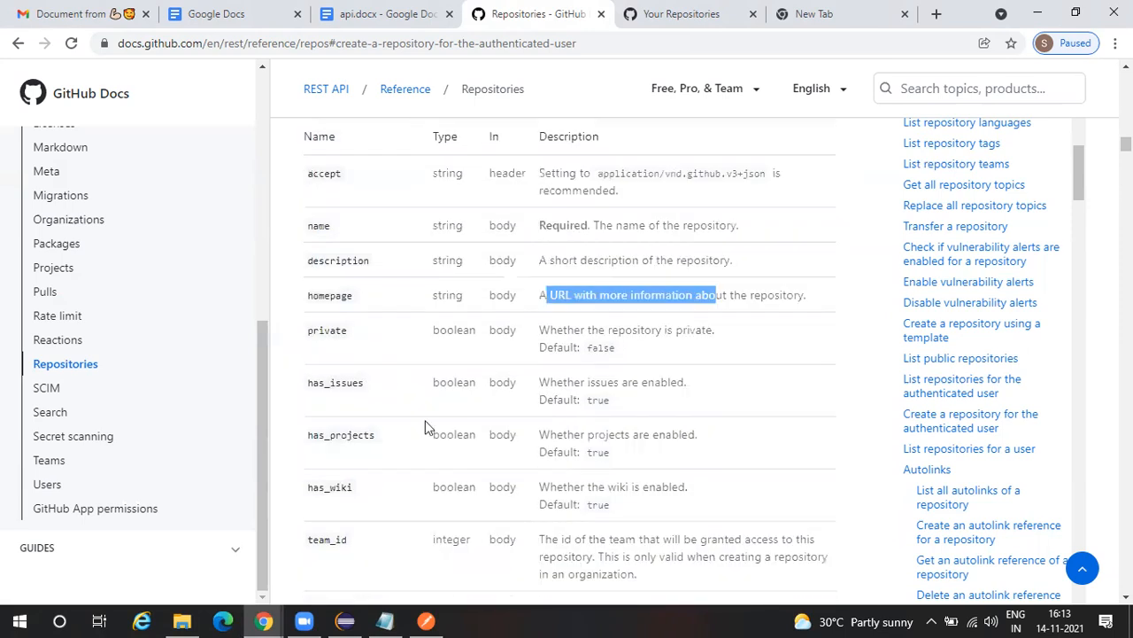
scroll(367, 372, "up", 1)
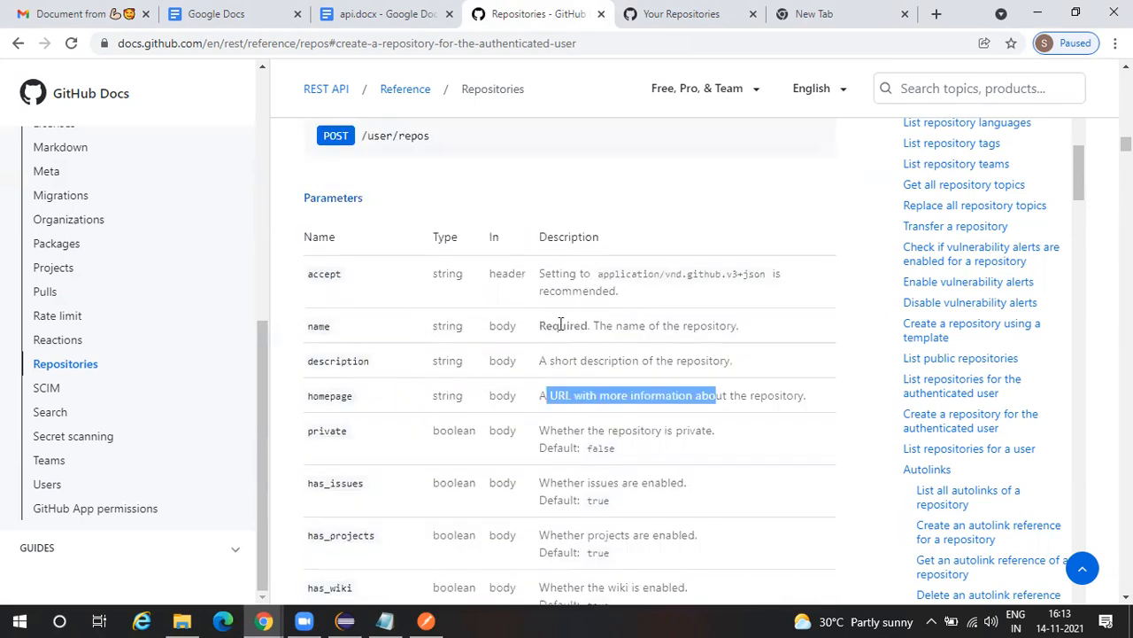
Step: Highlight the name parameter's description "The name of the repository." and check the section's POST endpoint
left_click_drag(592, 324, 740, 326)
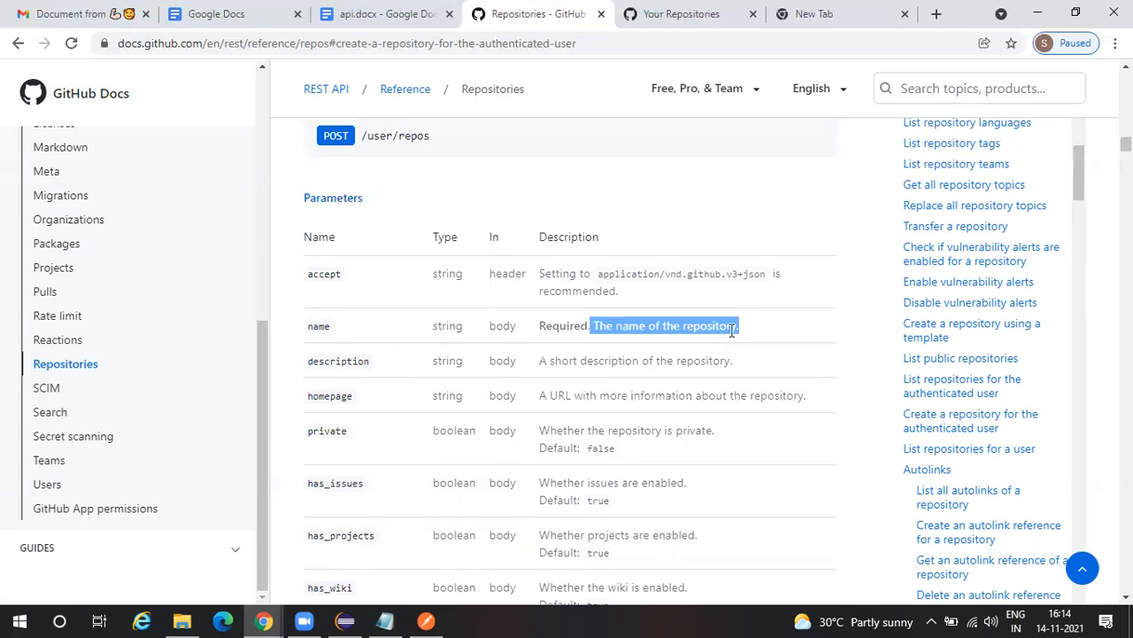
scroll(697, 337, "up", 1)
scroll(687, 442, "up", 1)
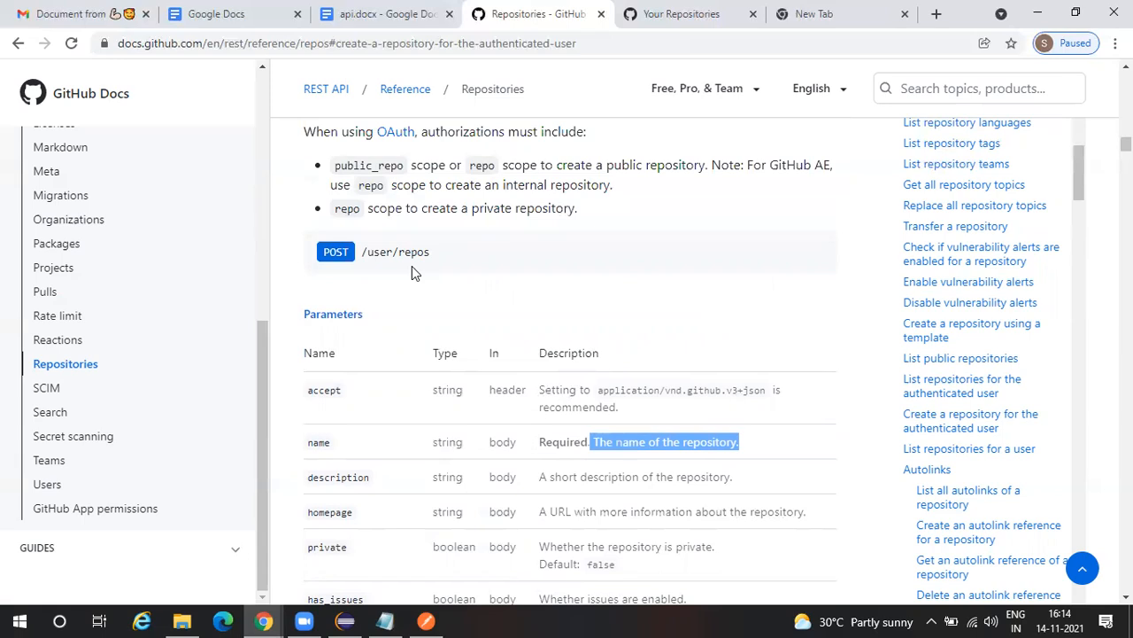
Step: Look over the create-repository code samples and open the "Replace all repository topics" documentation in a new browser tab
scroll(412, 272, "down", 5)
scroll(411, 272, "down", 5)
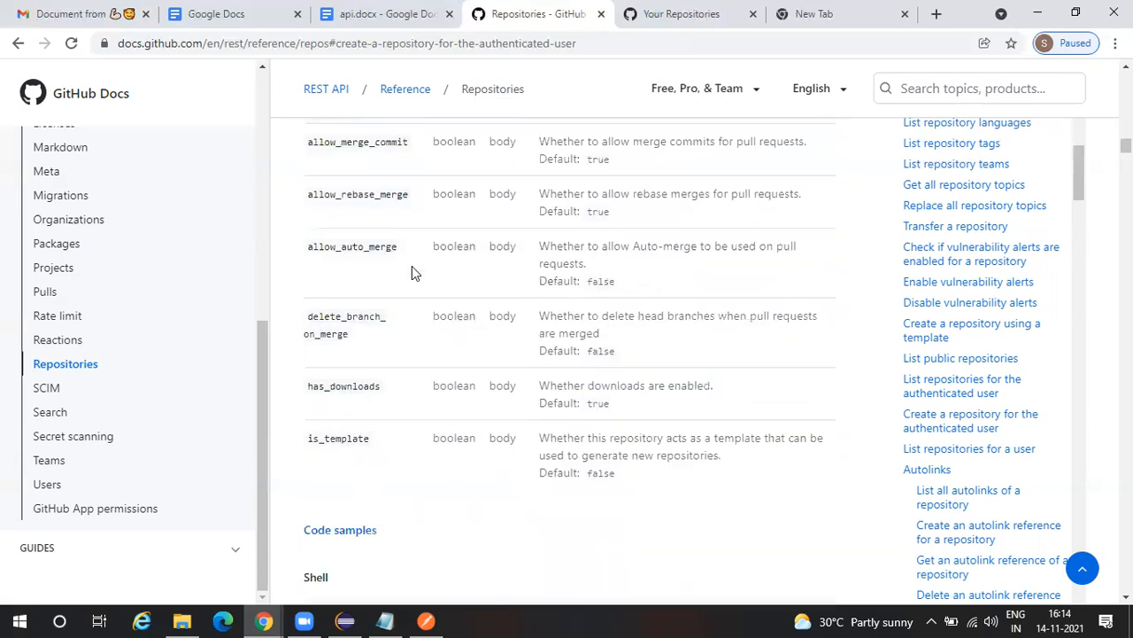
scroll(412, 266, "down", 4)
scroll(407, 314, "down", 1)
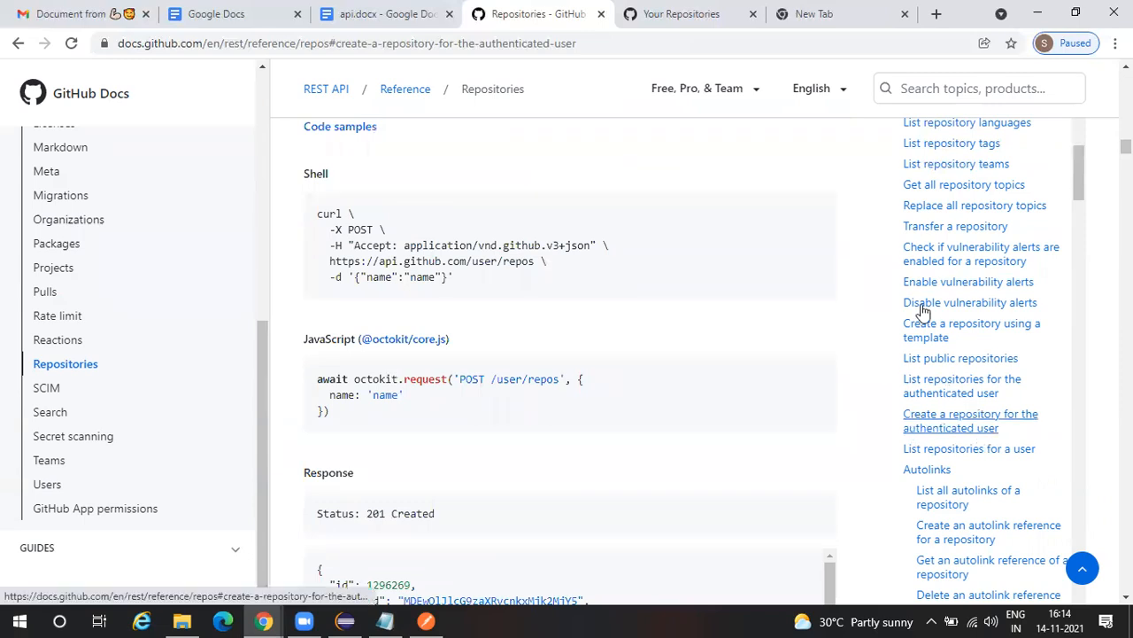
scroll(921, 311, "up", 1)
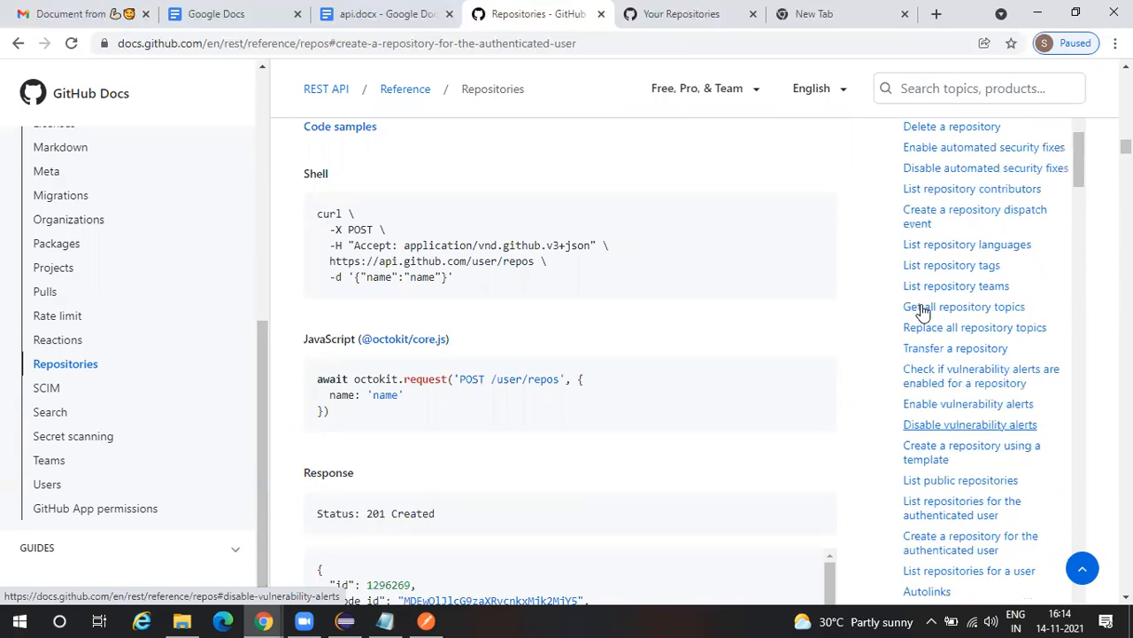
scroll(926, 310, "up", 1)
scroll(953, 409, "up", 1)
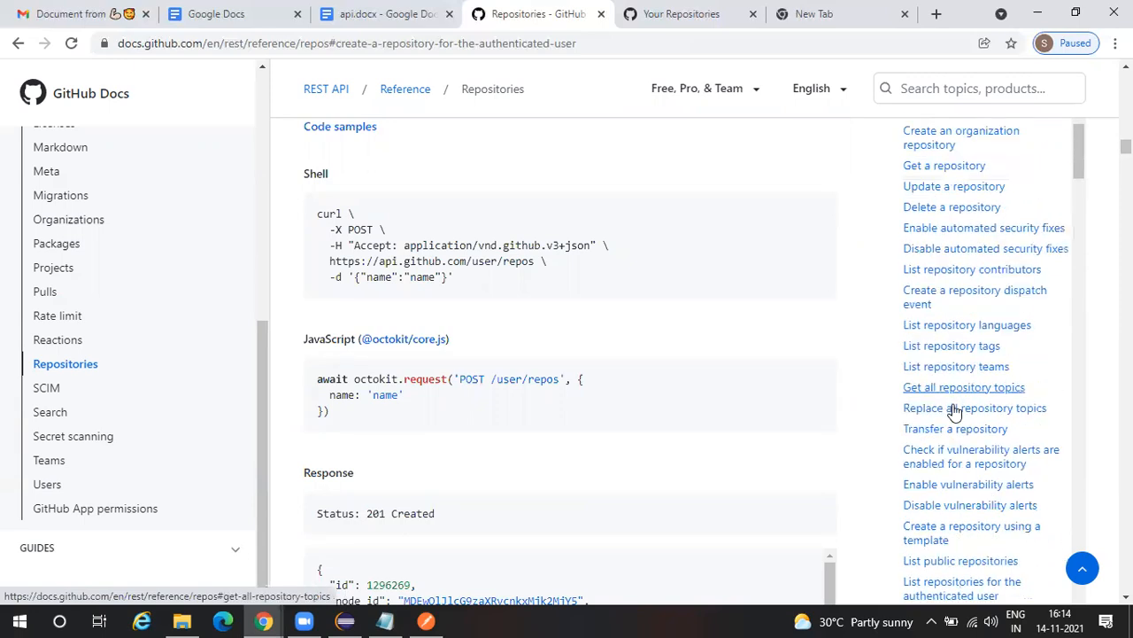
right_click(1021, 416)
left_click(1018, 424)
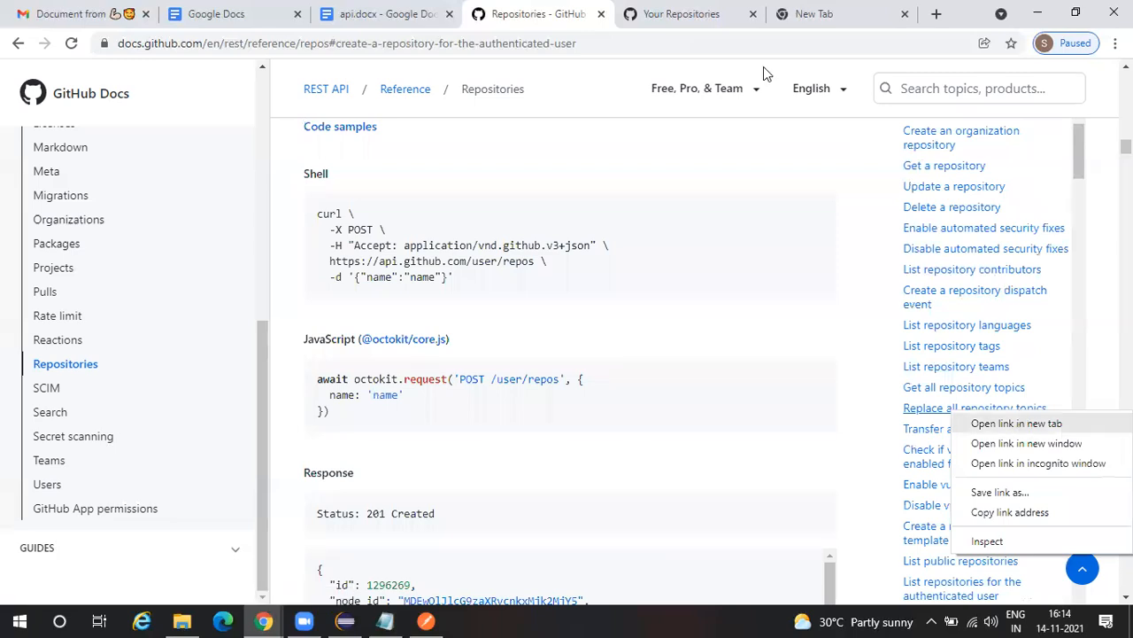
left_click(622, 8)
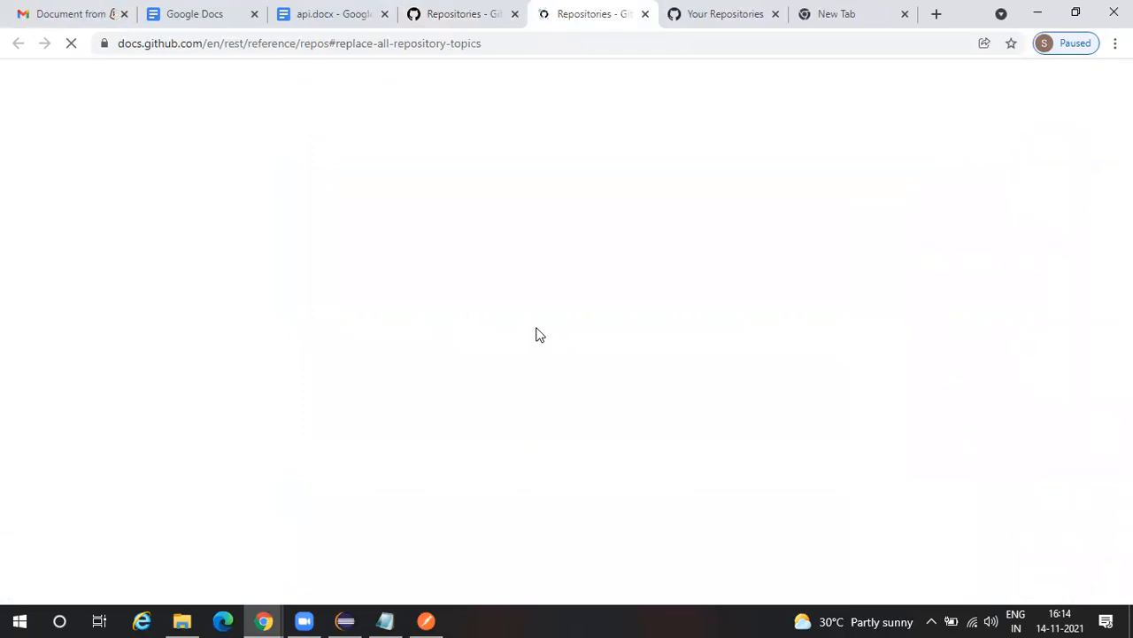
Step: Examine the "Replace all repository topics" PUT endpoint and go to its Parameters section
scroll(536, 334, "down", 3)
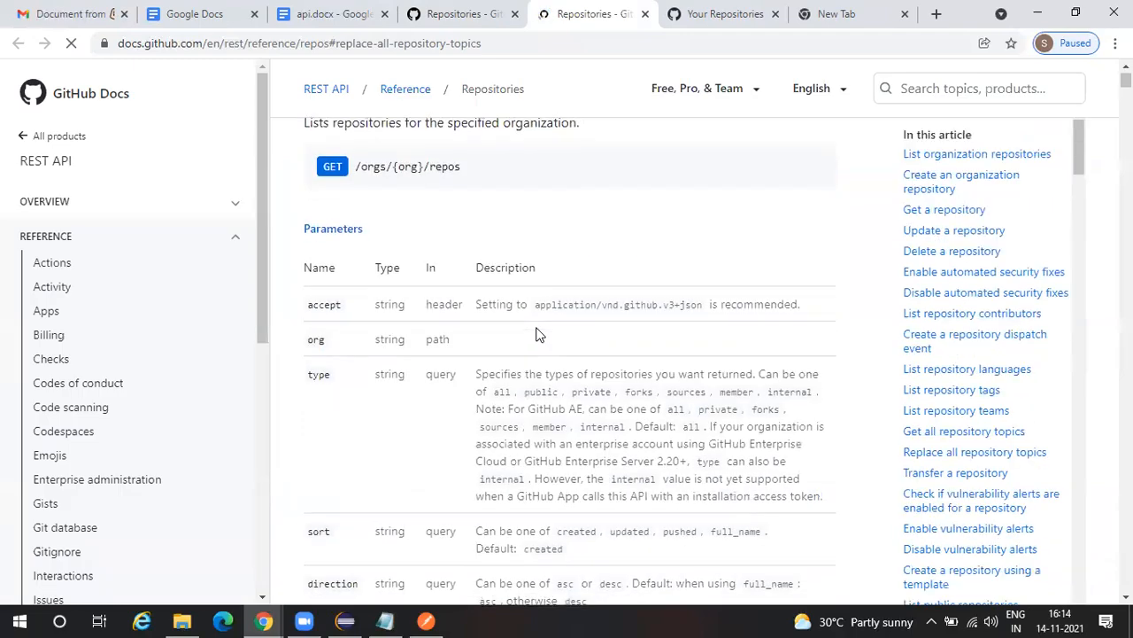
scroll(536, 333, "up", 3)
scroll(454, 241, "up", 1)
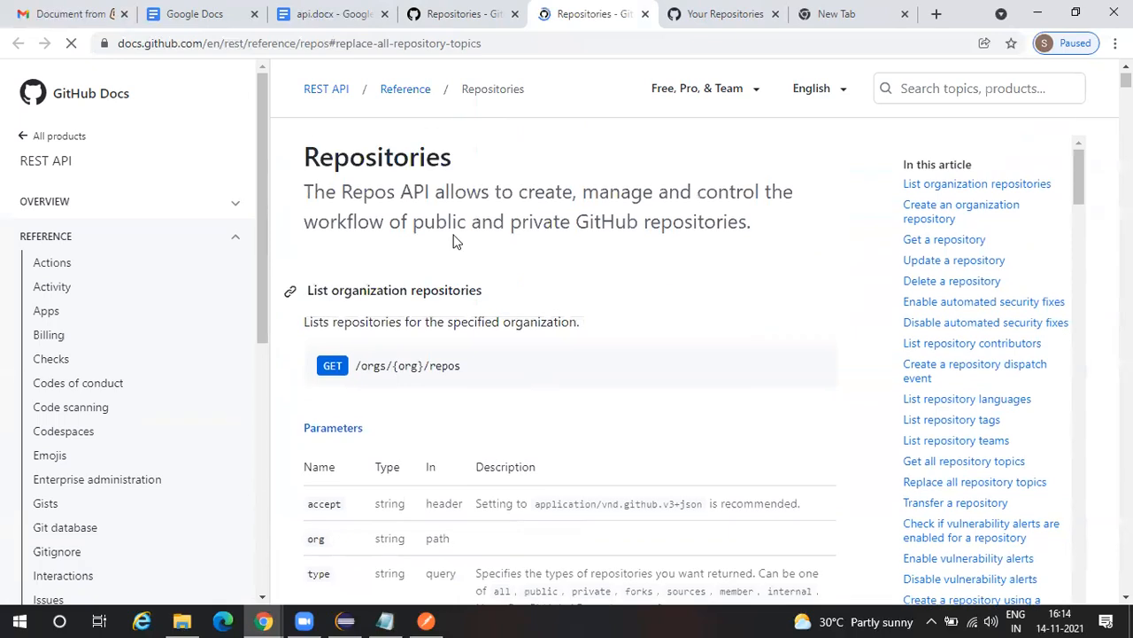
scroll(454, 241, "up", 1)
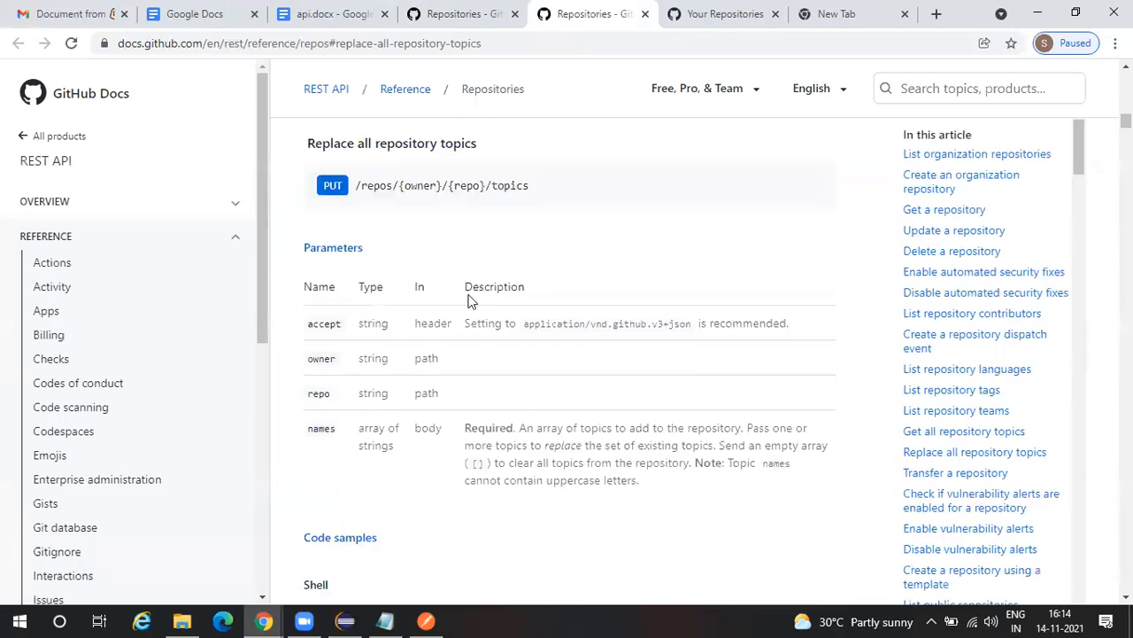
scroll(434, 226, "up", 1)
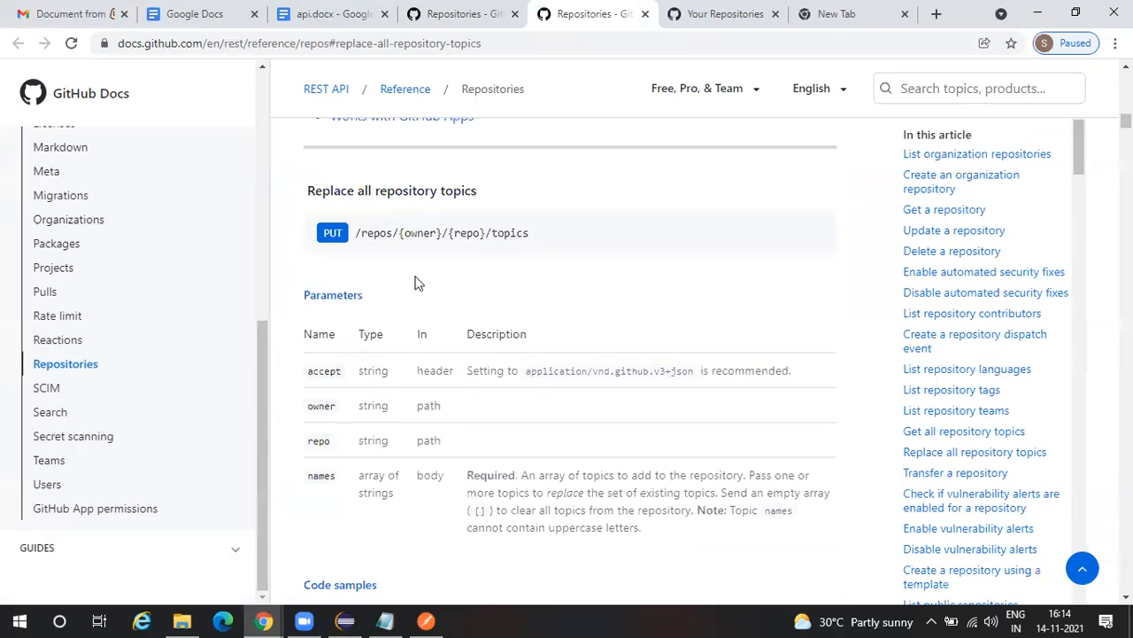
left_click(333, 295)
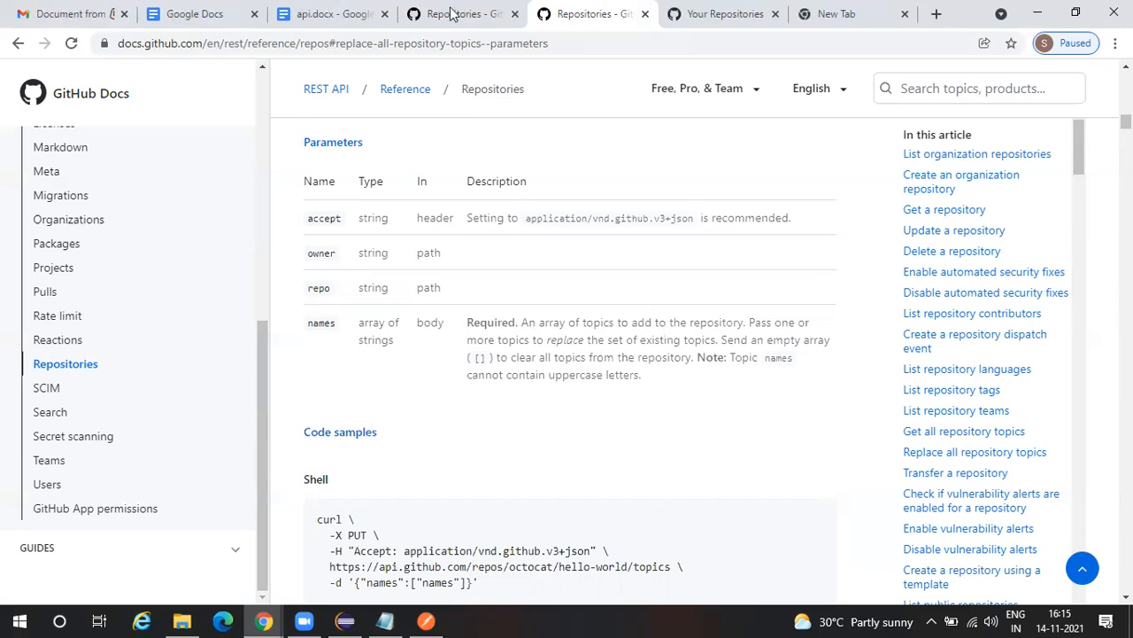
Step: Return to the create-repository documentation and go back up to its parameters table and POST endpoint
key("ctrl+shift+Tab")
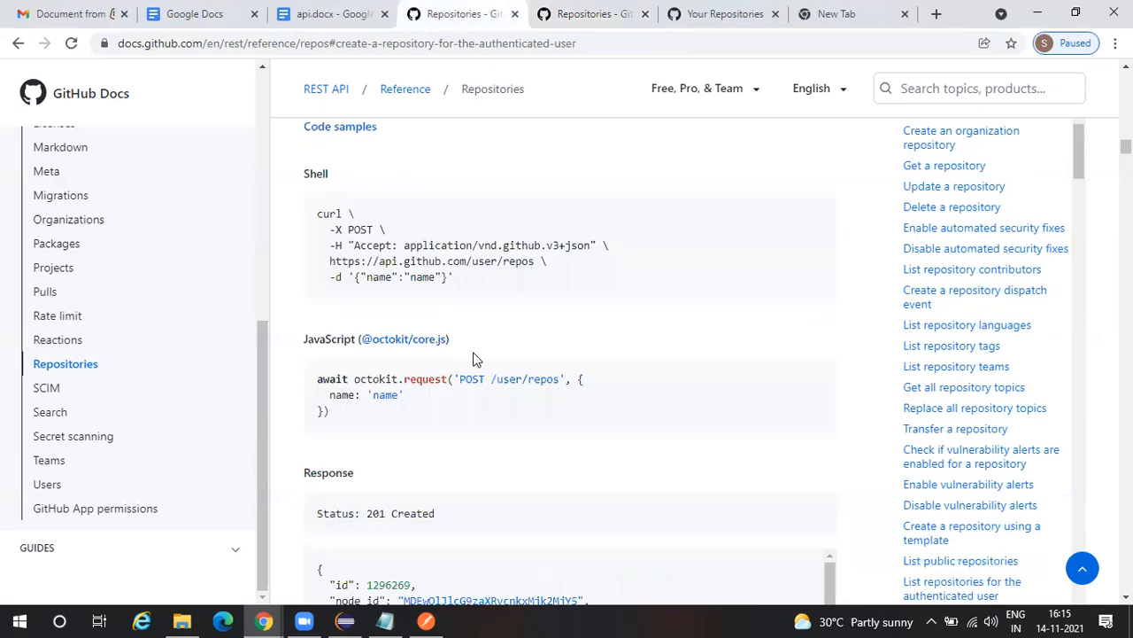
scroll(473, 358, "down", 3)
scroll(473, 353, "up", 6)
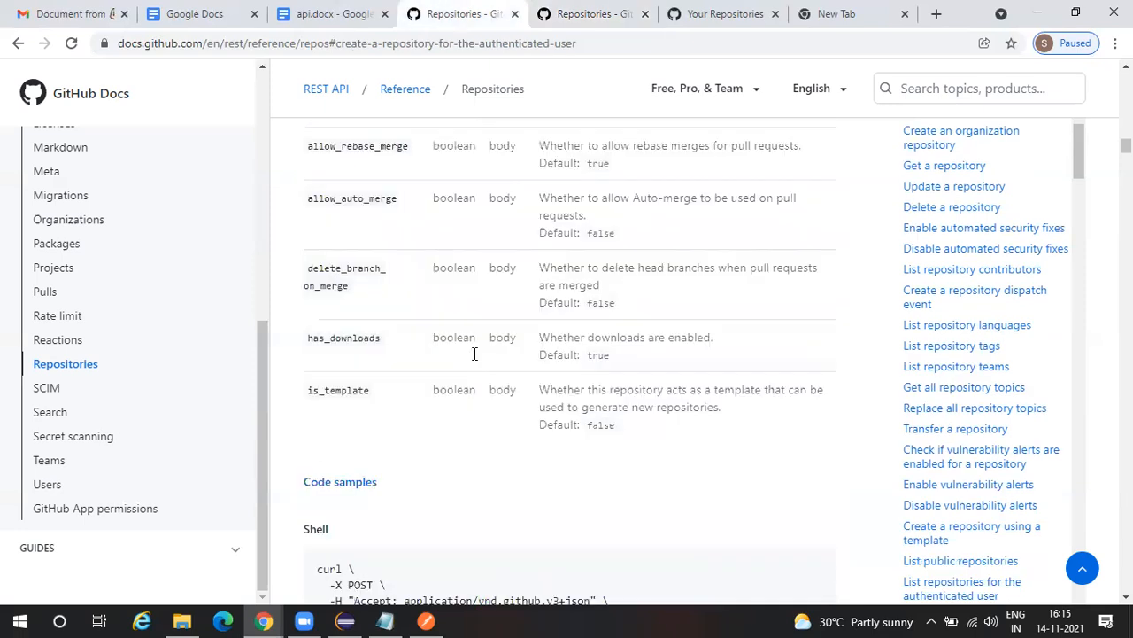
scroll(473, 354, "up", 1)
scroll(475, 354, "up", 3)
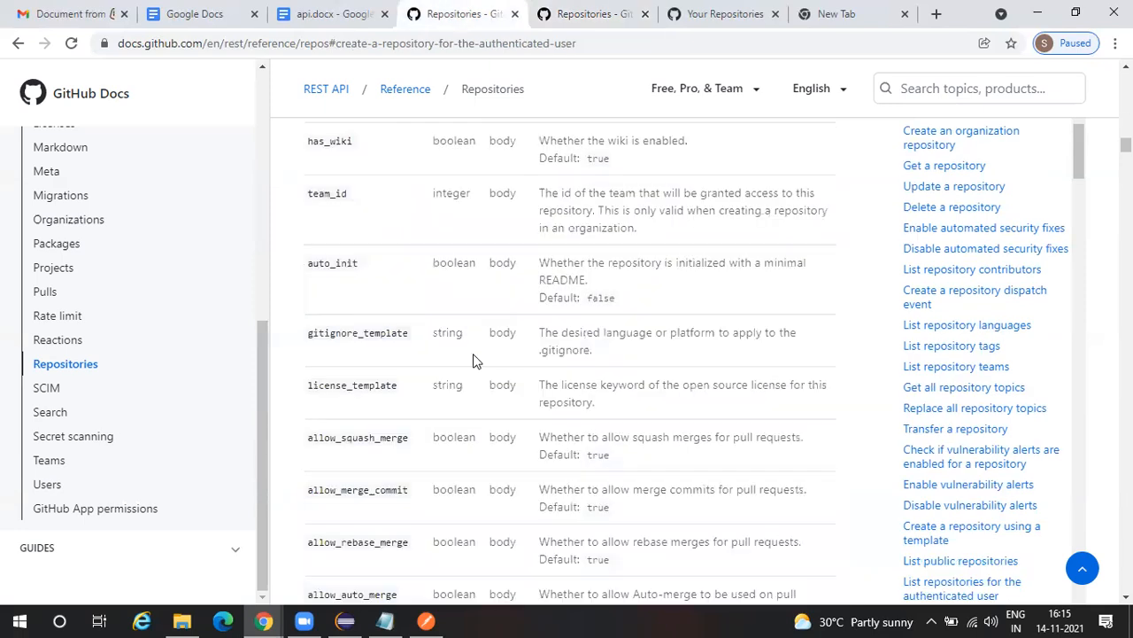
scroll(473, 354, "up", 3)
scroll(663, 379, "up", 3)
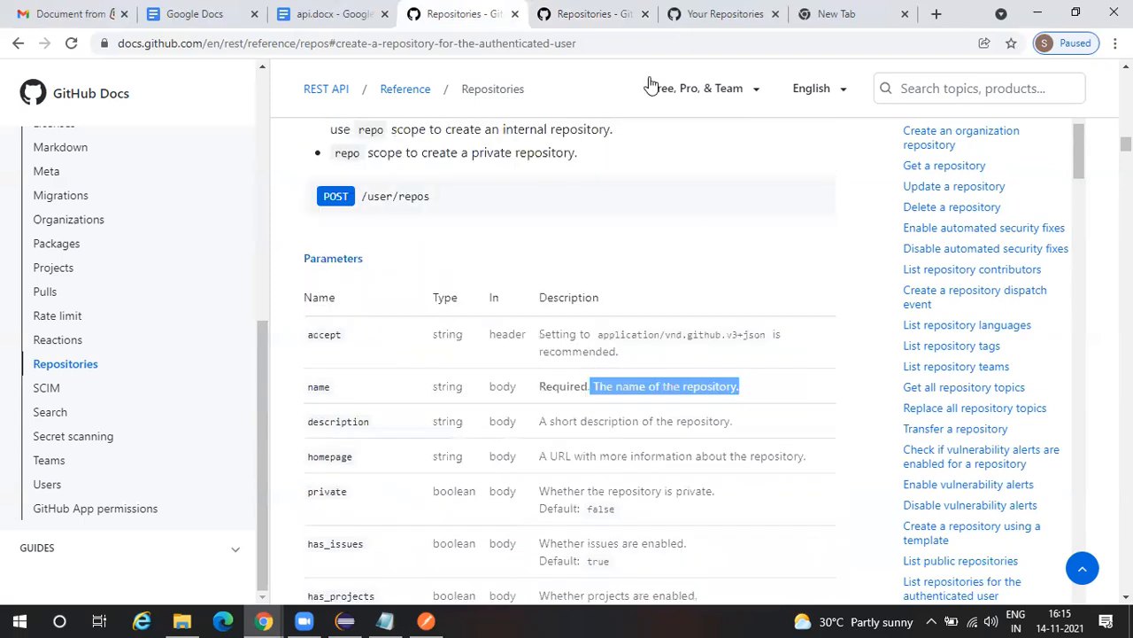
Step: On the topics documentation page, highlight the names parameter's note that topic names cannot contain uppercase letters
left_click(592, 26)
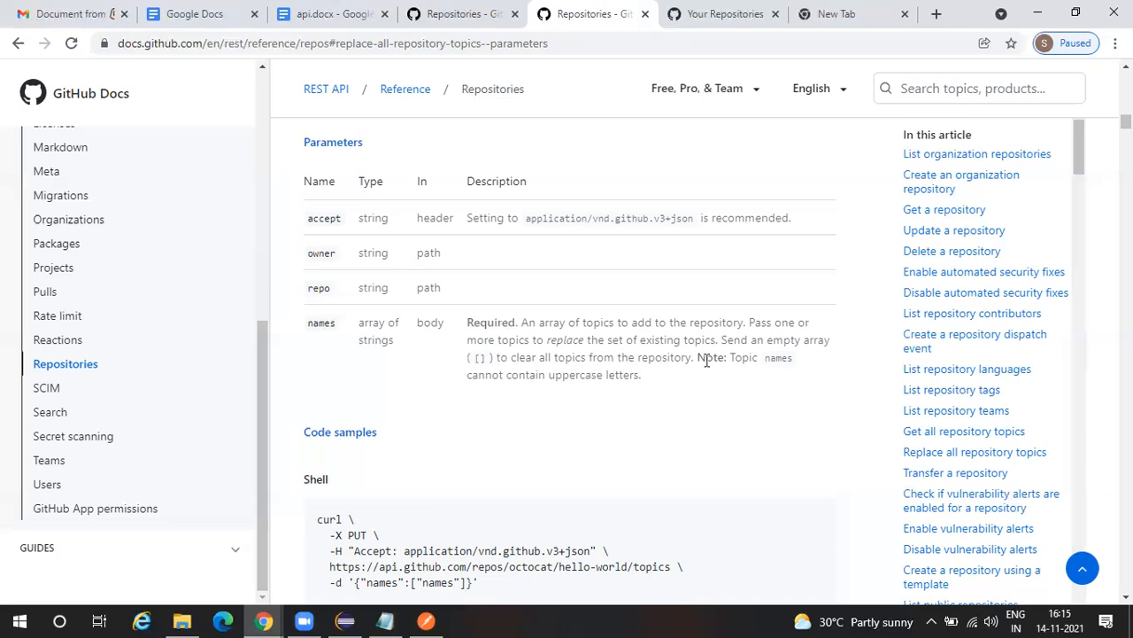
left_click_drag(697, 357, 711, 380)
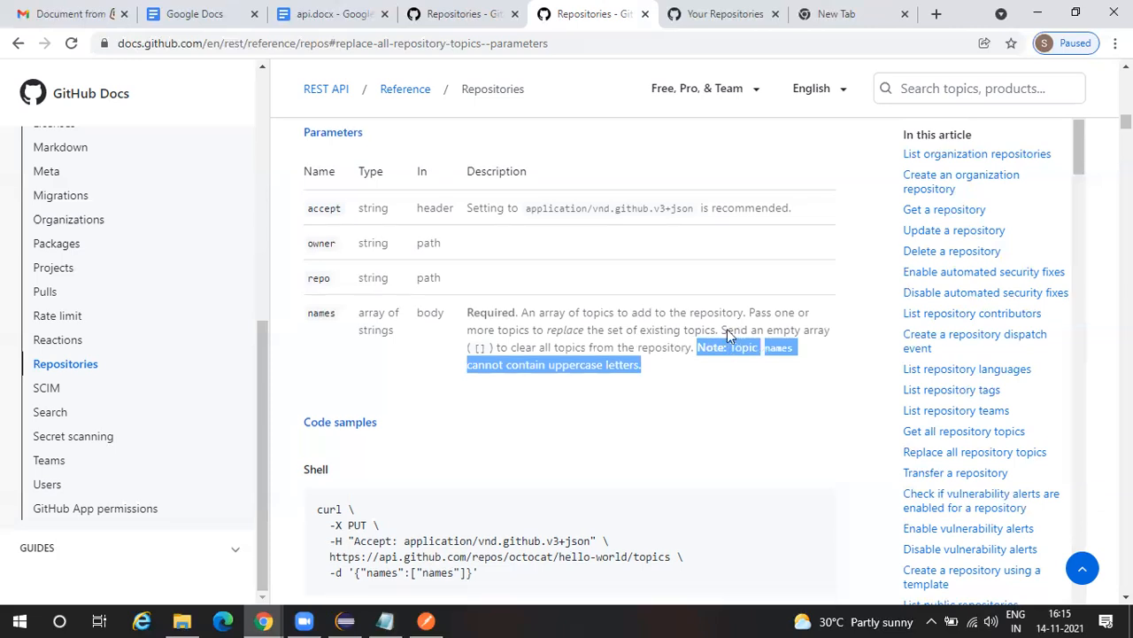
scroll(724, 346, "down", 1)
left_click_drag(698, 310, 731, 319)
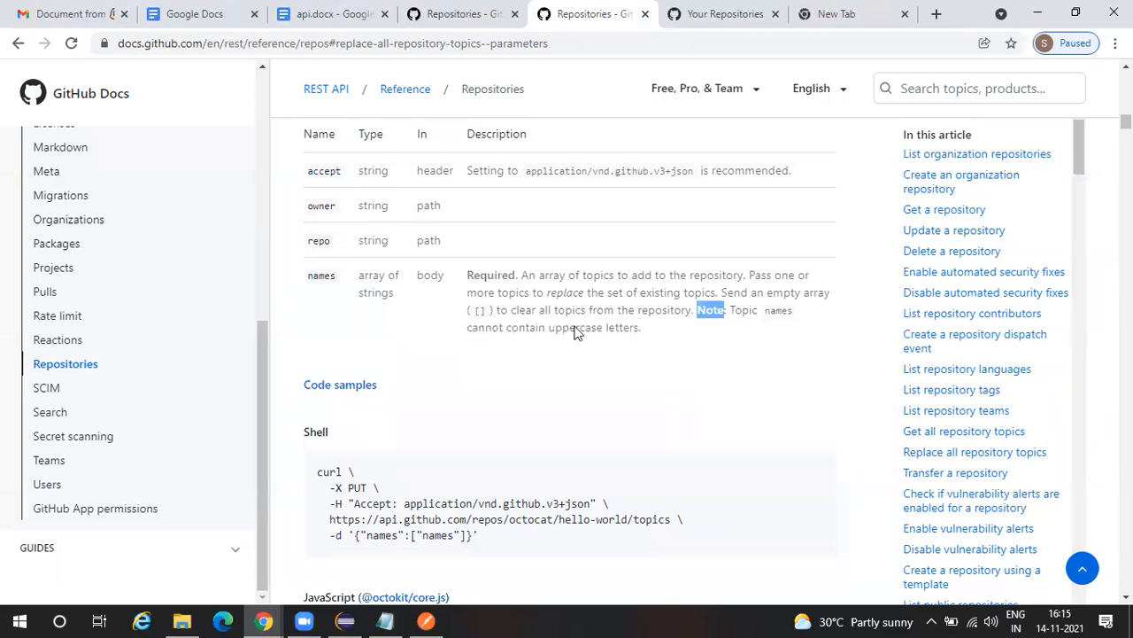
left_click(501, 328)
left_click_drag(644, 333, 634, 331)
left_click_drag(547, 332, 549, 332)
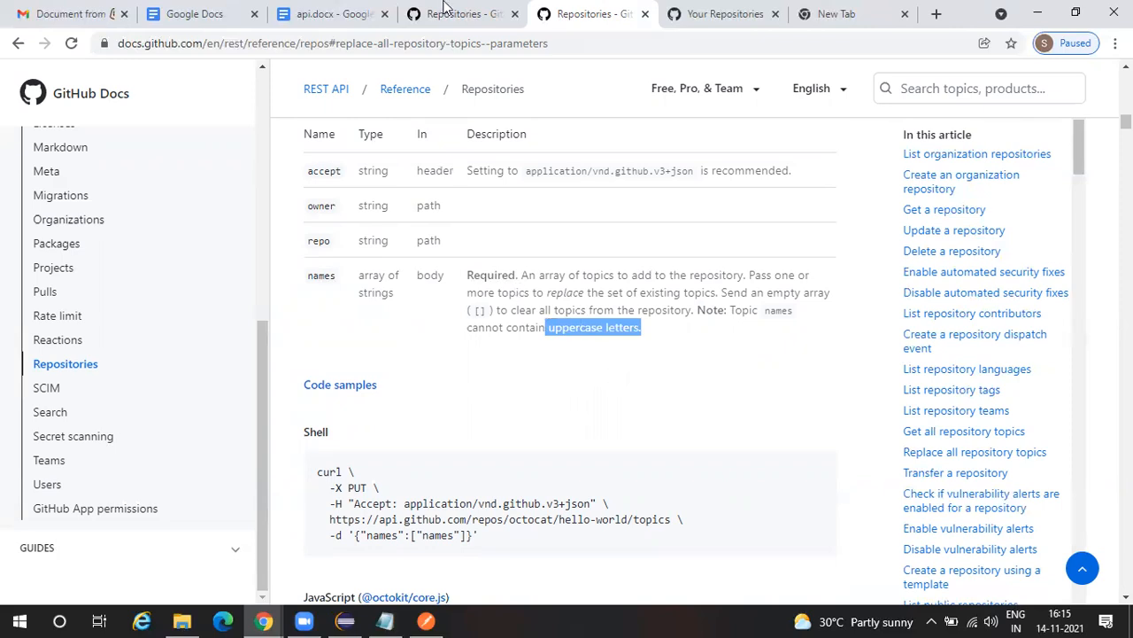
Step: Compare the name parameter of the create-repository endpoint with the names parameter of the topics endpoint
key("ctrl+shift+Tab")
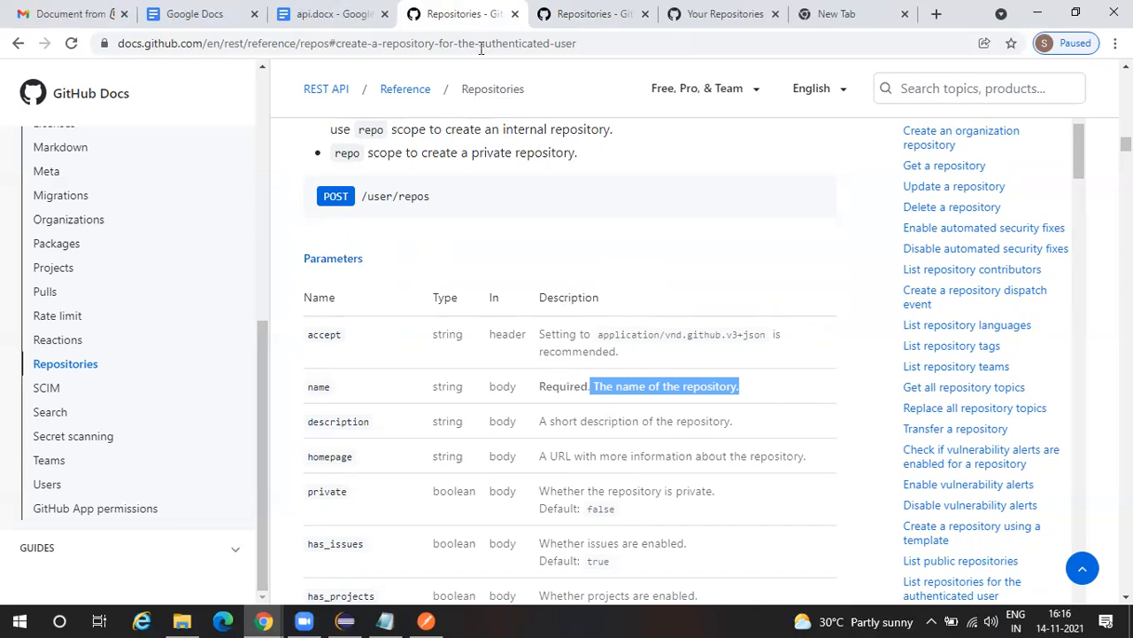
left_click(560, 15)
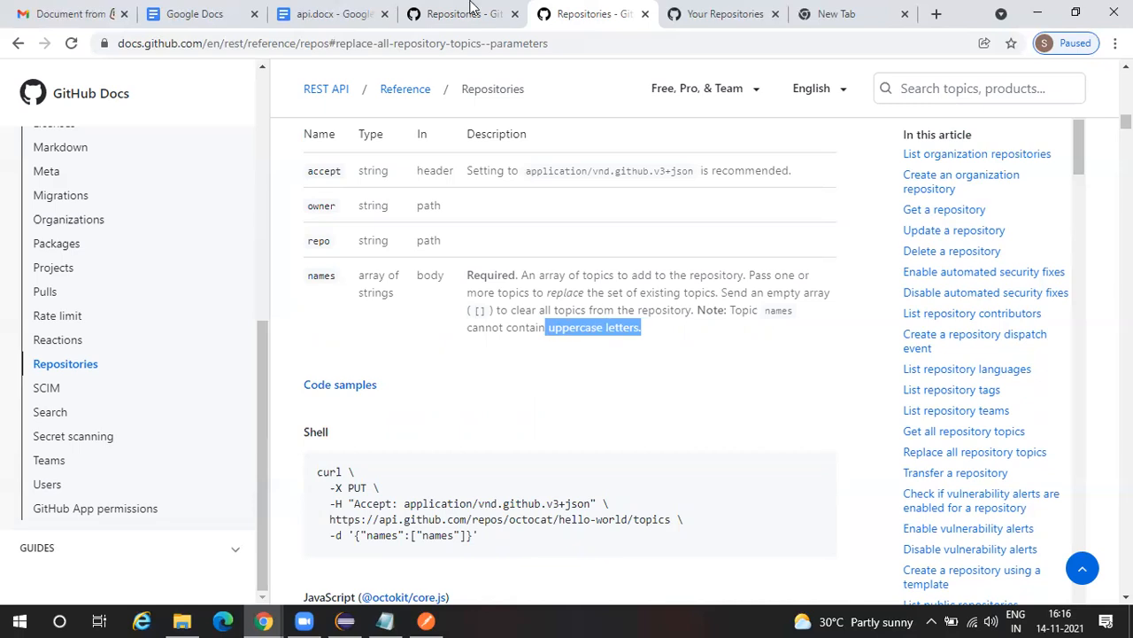
key("ctrl+shift+Tab")
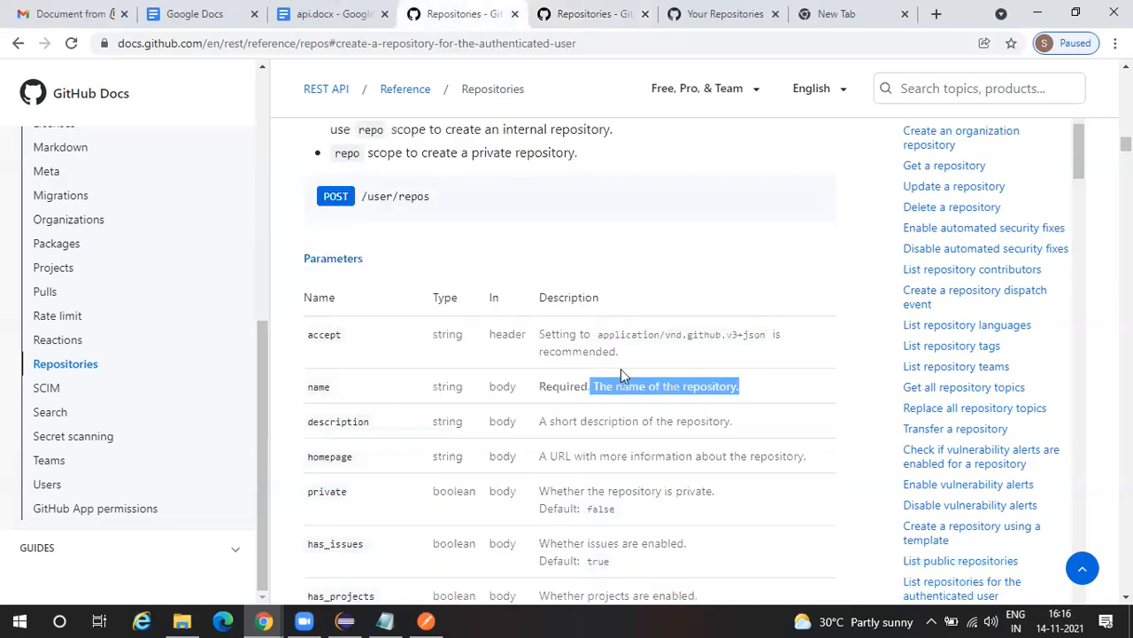
left_click(263, 620)
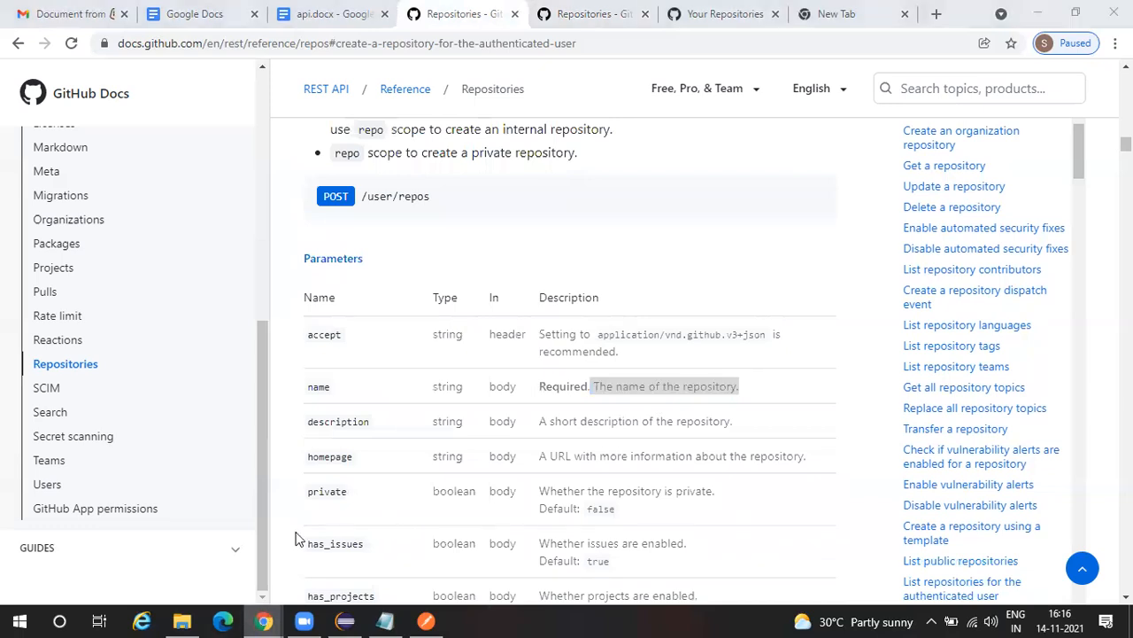
Step: Open the GitHub repositories page and check which repositories in the list have topics
left_click(722, 13)
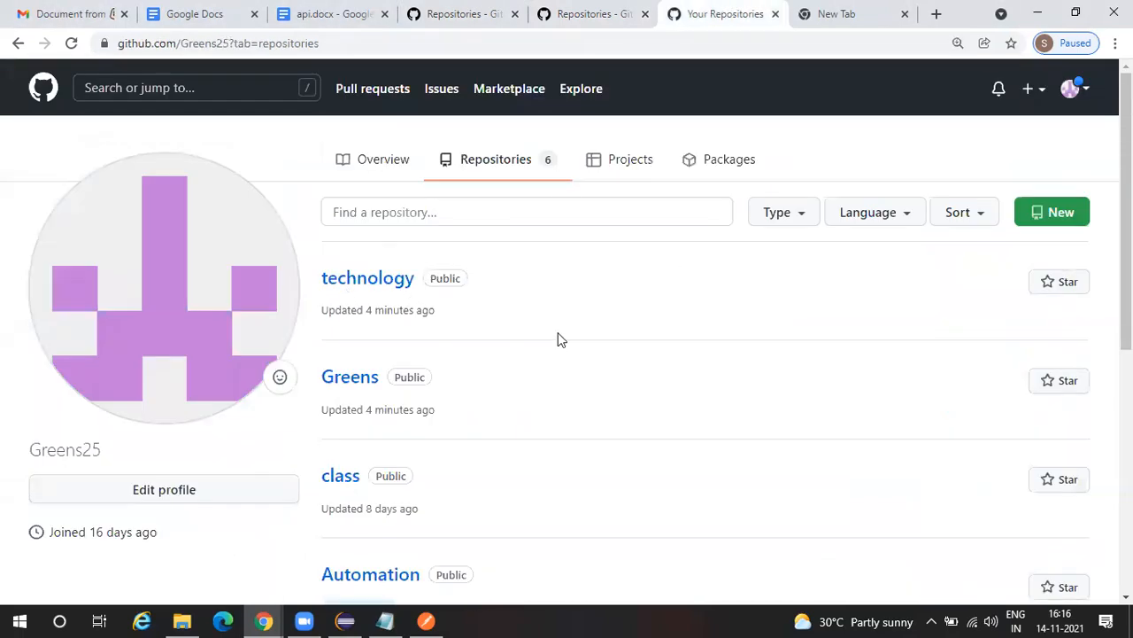
scroll(558, 339, "down", 1)
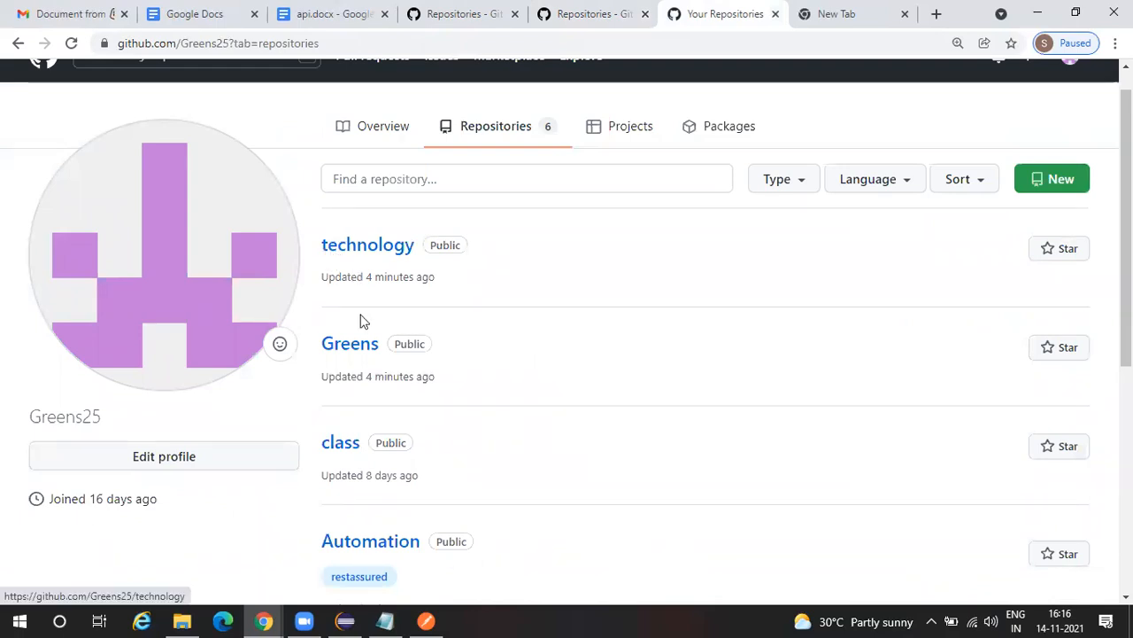
scroll(354, 319, "down", 1)
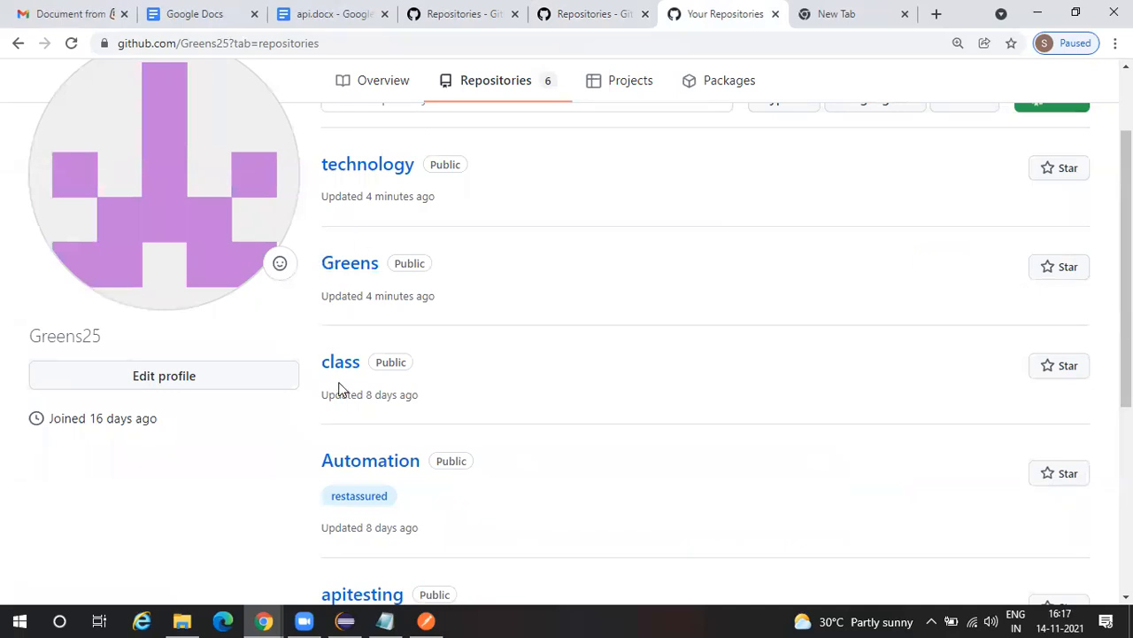
scroll(338, 390, "down", 2)
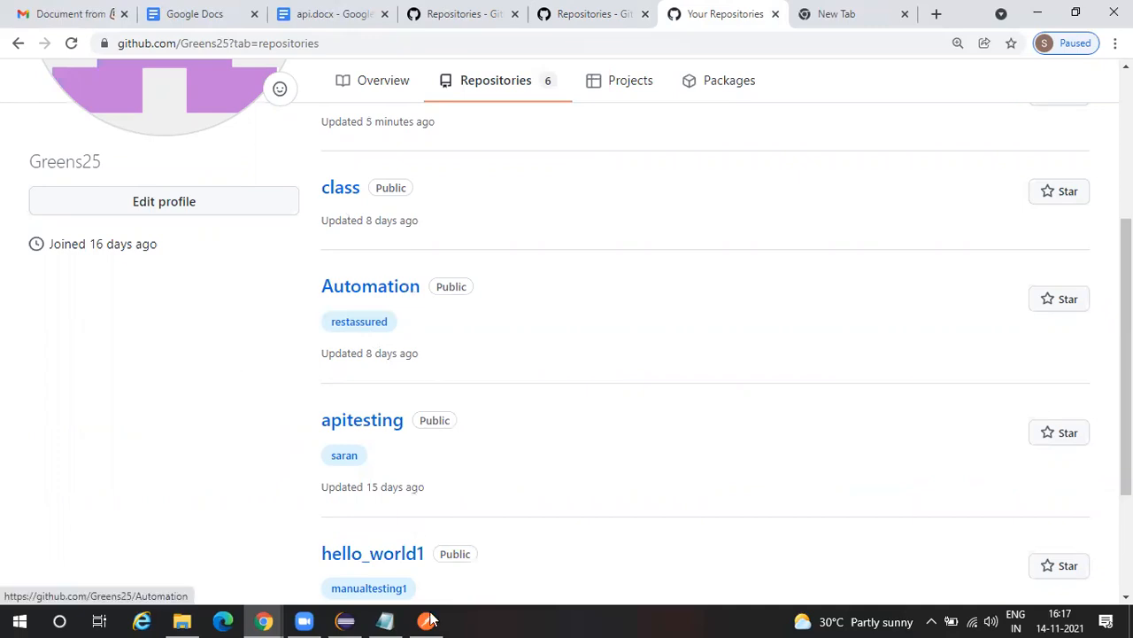
Step: Switch to Postman and change the topic in the GITHUB2 PUT request's body to "Manualtesting" with a capital M
key("alt+Tab")
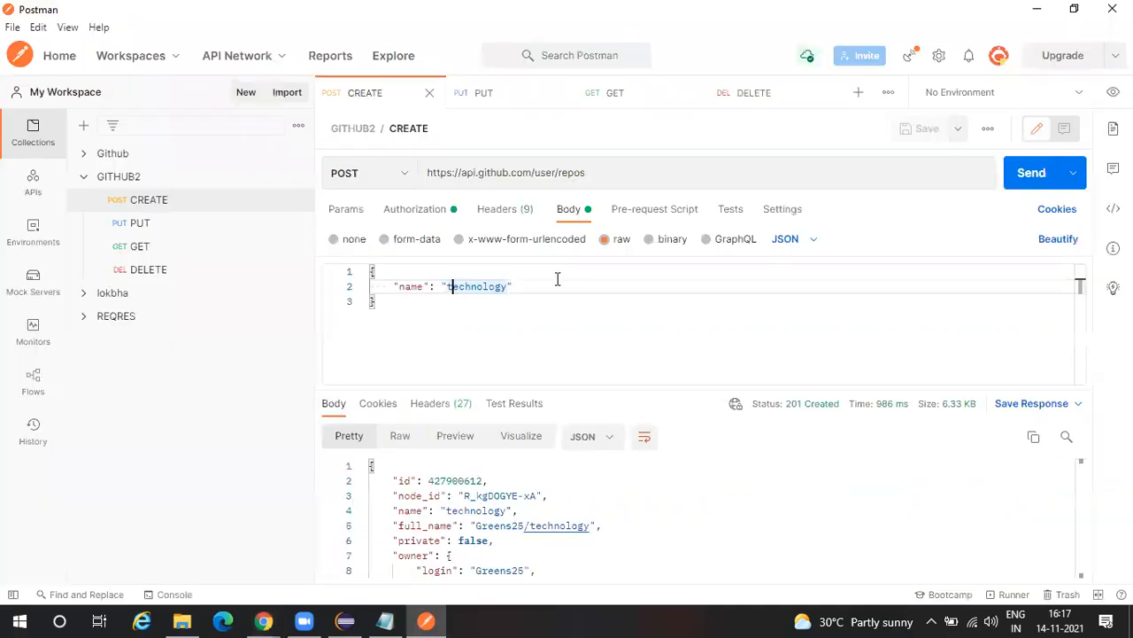
left_click(488, 94)
left_click(568, 209)
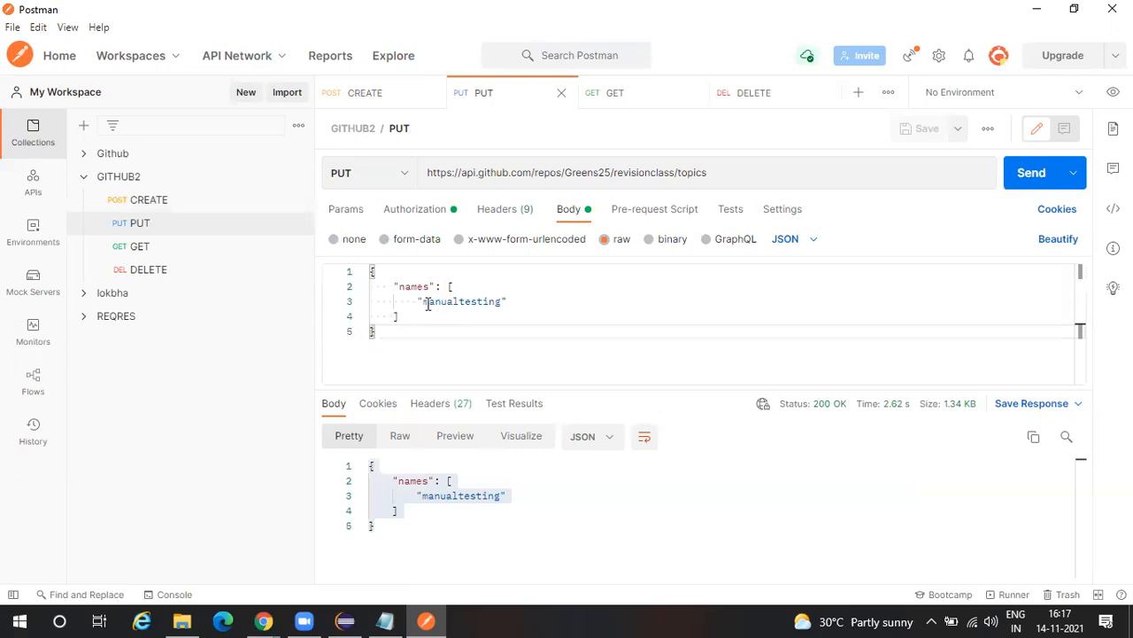
left_click(505, 302)
left_click(429, 302)
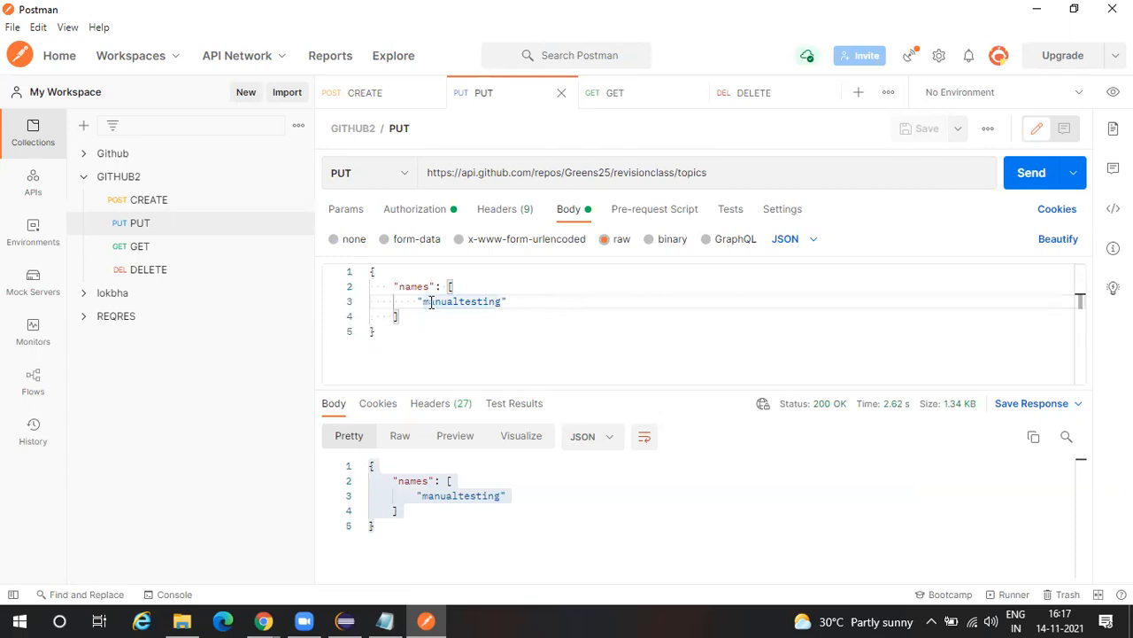
key("BackSpace")
key("Caps_Lock")
type("M")
key("Caps_Lock")
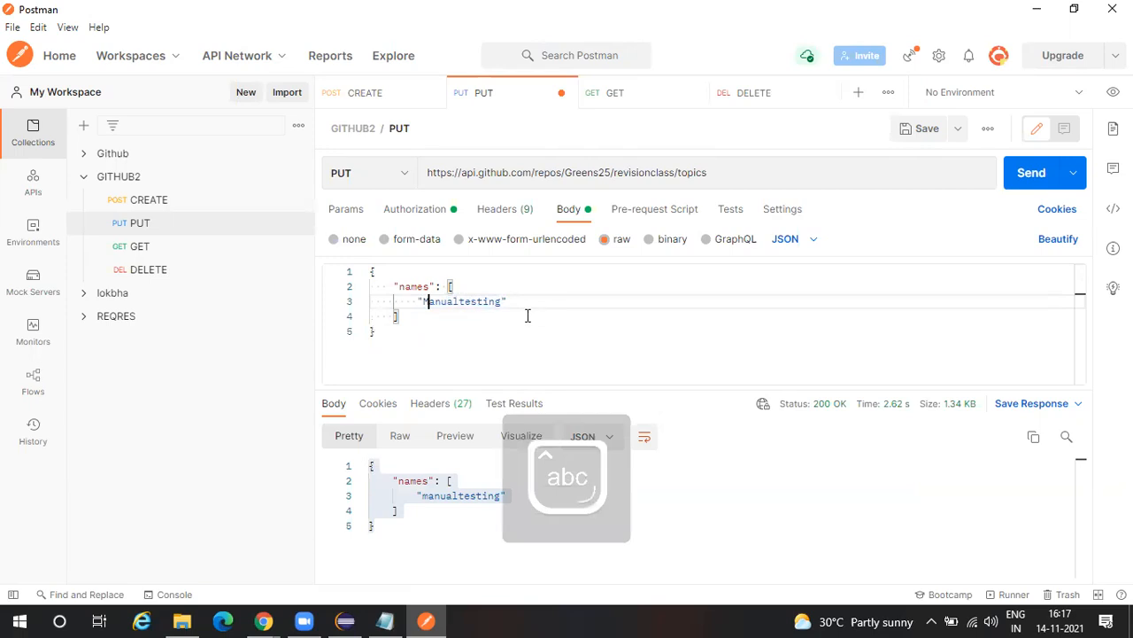
Step: Set the repository name in the PUT request's URL to Greens
double_click(649, 173)
key("Caps_Lock")
type("Greens")
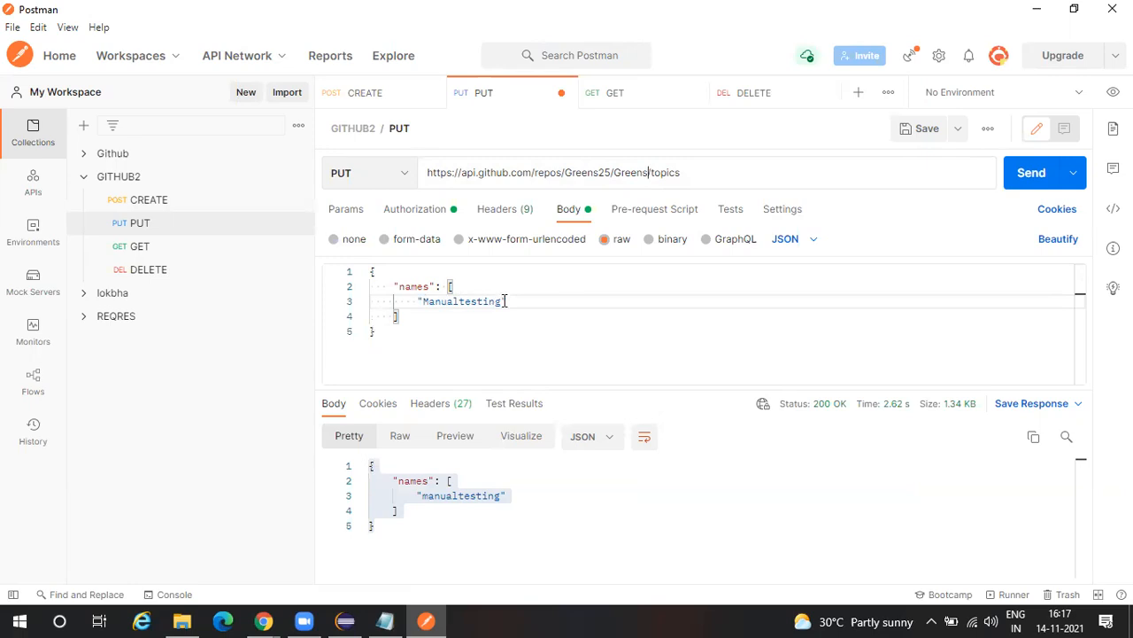
Step: Check the capitalised topic in the body, then save and send the PUT request
double_click(441, 307)
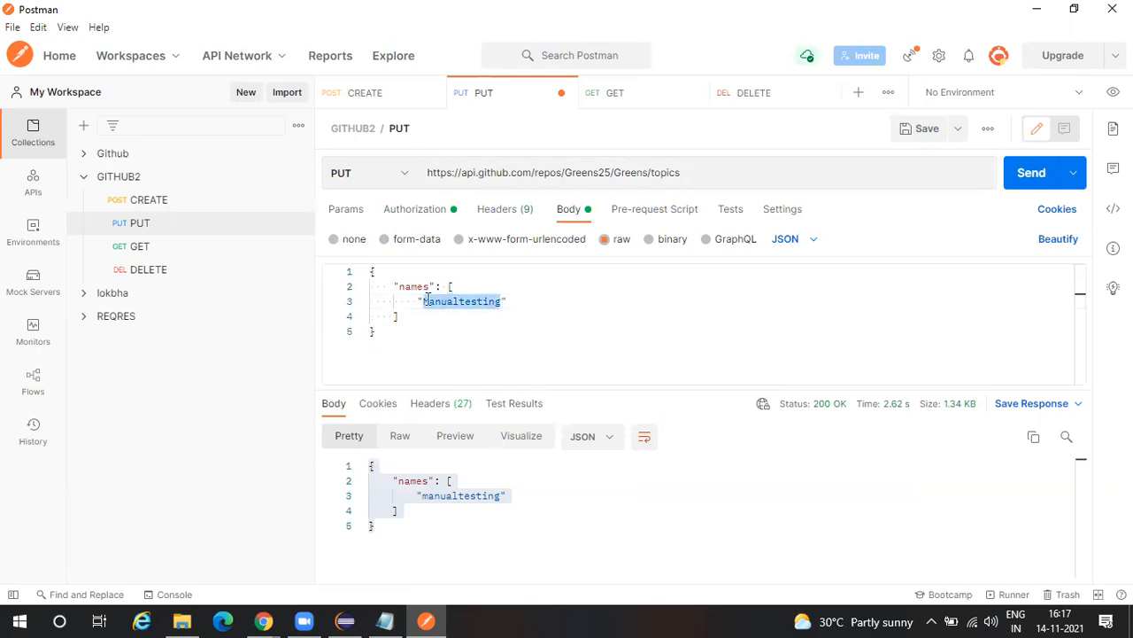
left_click(569, 337)
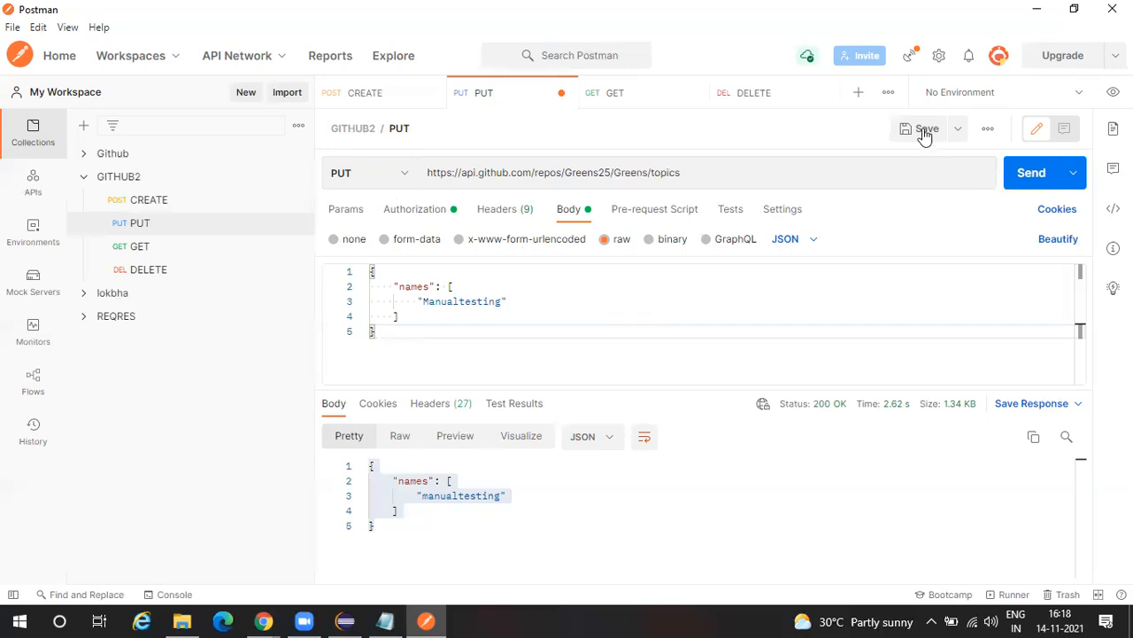
left_click(1027, 175)
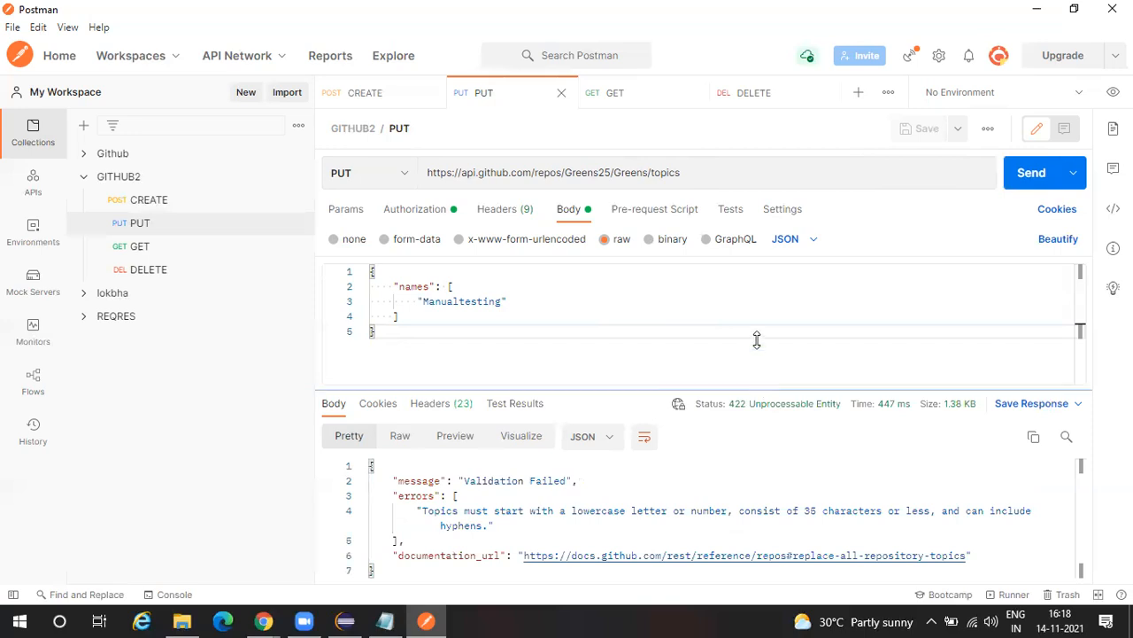
Step: Enlarge the response pane of the PUT request and examine the error text against the topic in the body
left_click_drag(757, 339, 755, 341)
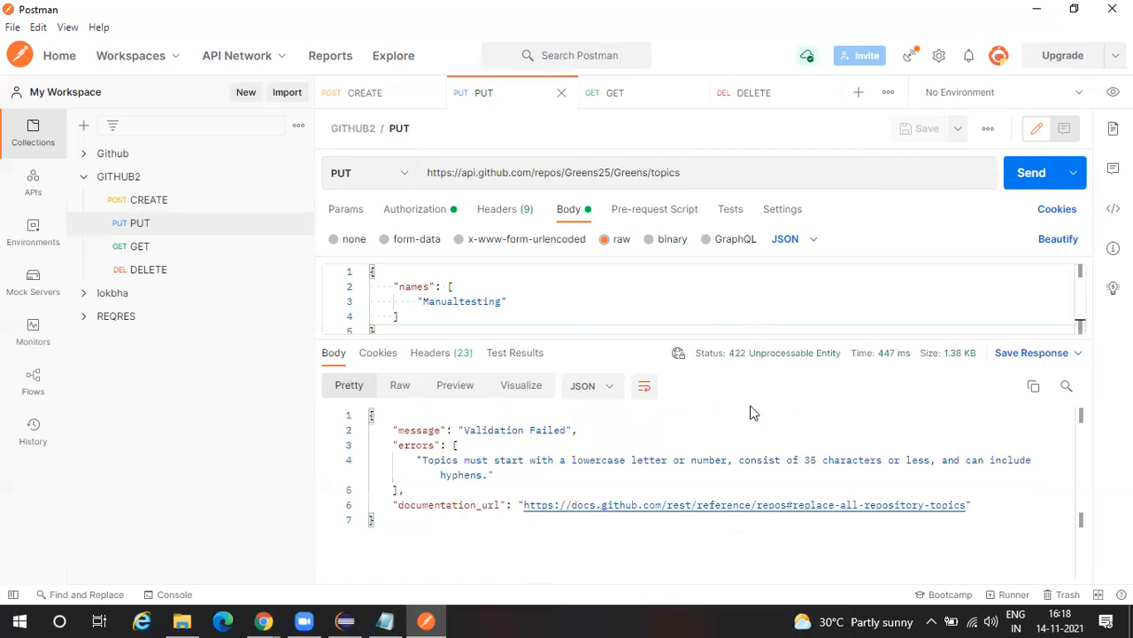
left_click_drag(649, 421, 678, 261)
left_click_drag(670, 392, 633, 356)
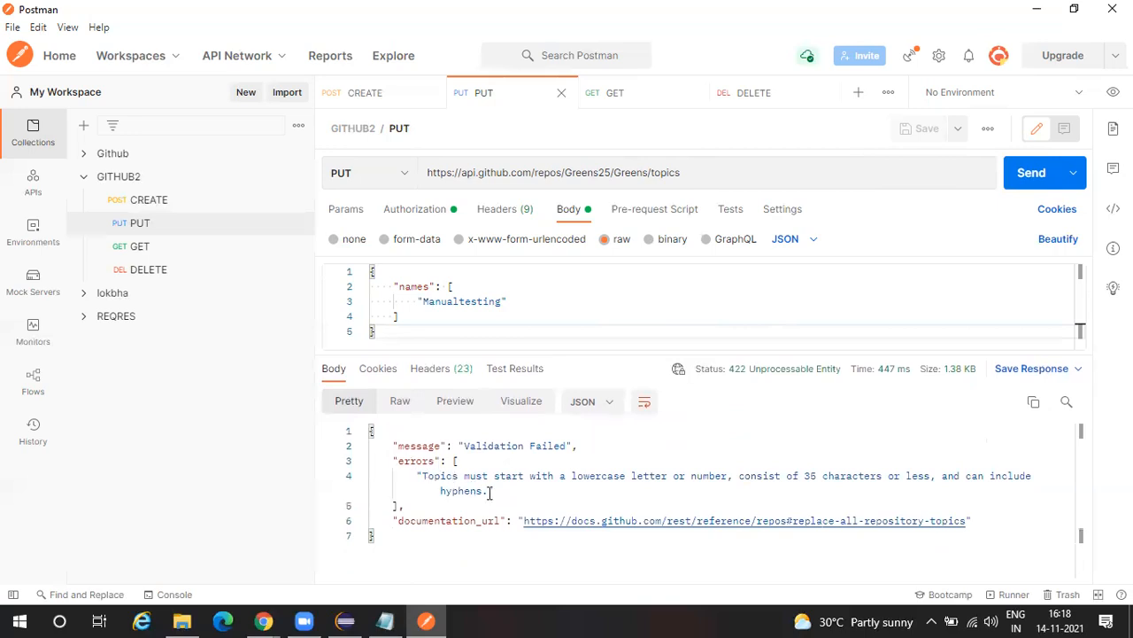
left_click_drag(421, 476, 490, 491)
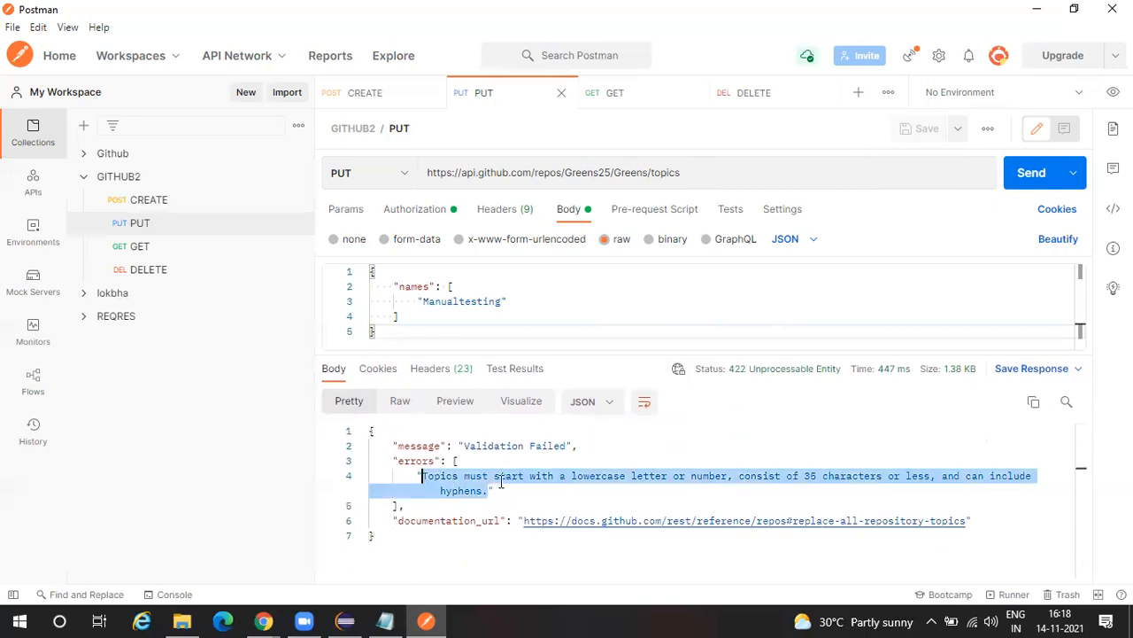
left_click(450, 486)
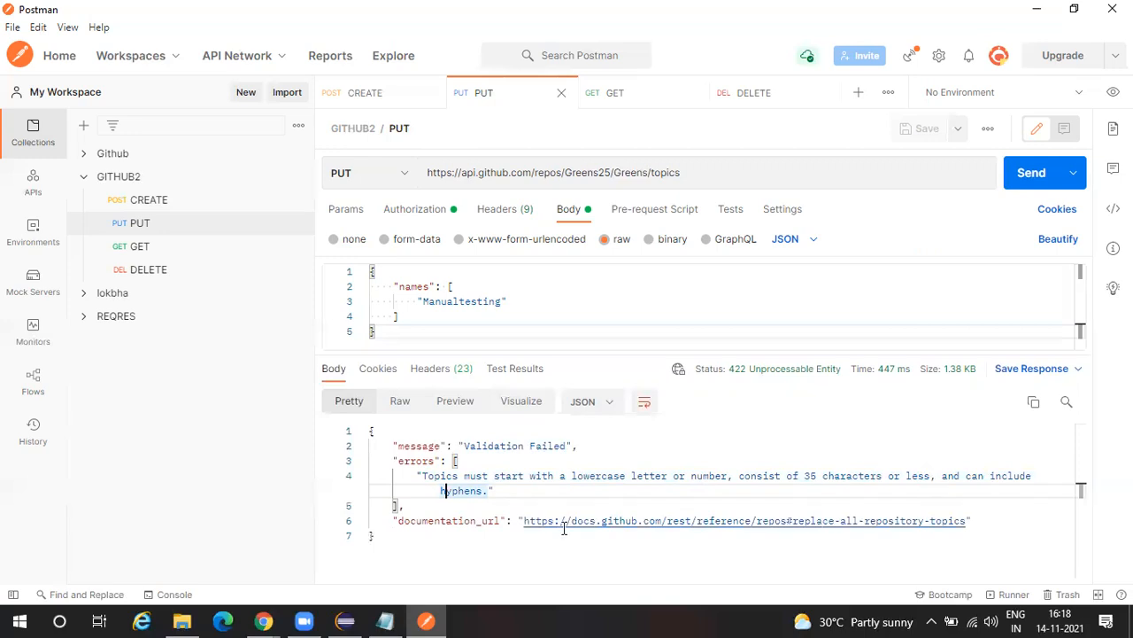
left_click(500, 493)
left_click(427, 301)
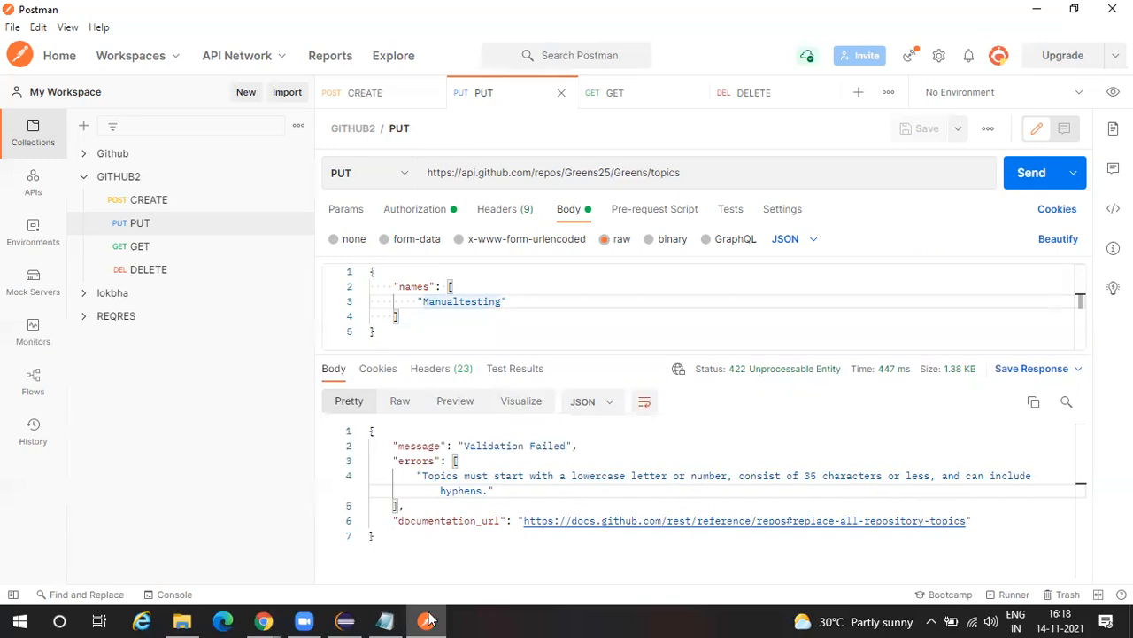
Step: Switch to the GitHub Docs page and review the note on the names parameter under Replace all repository topics
key("alt+Tab")
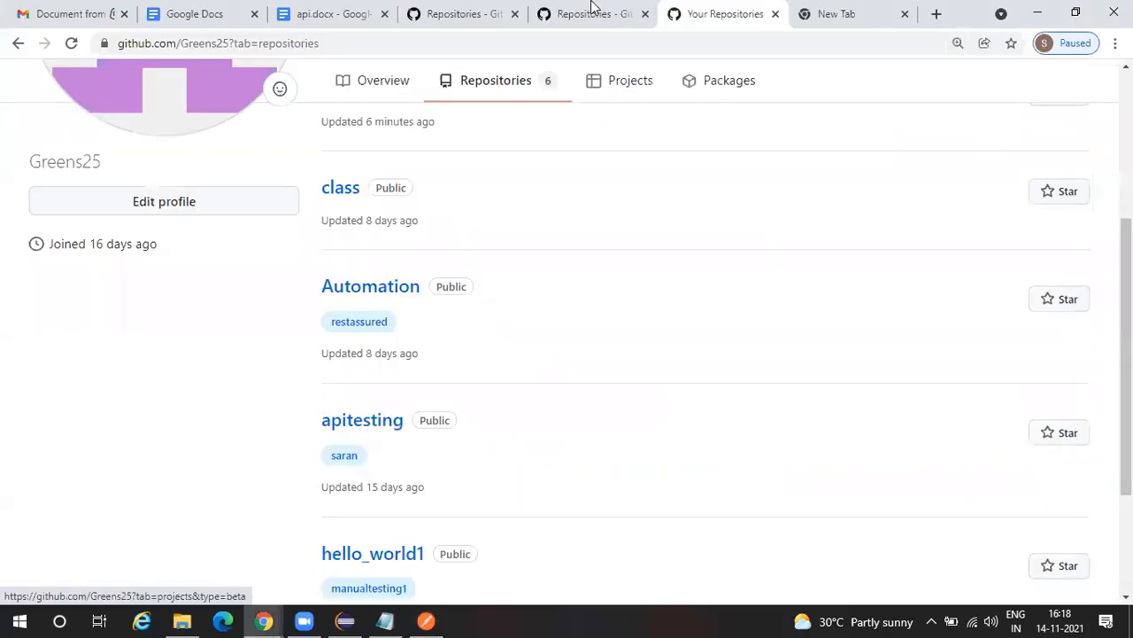
left_click(593, 12)
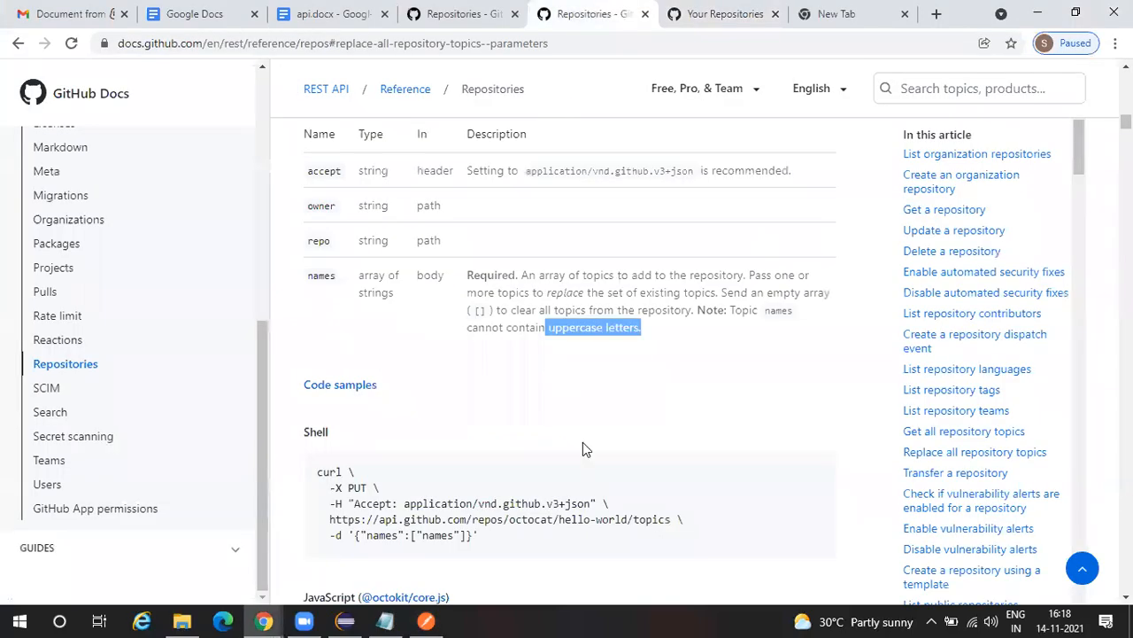
scroll(611, 427, "up", 1)
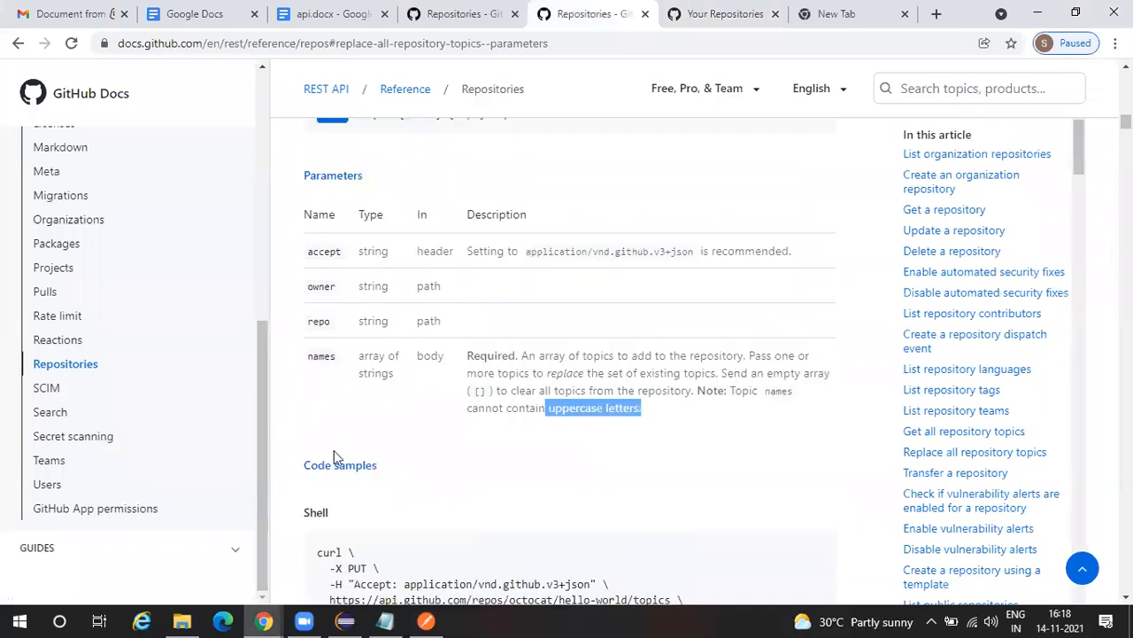
scroll(372, 368, "up", 1)
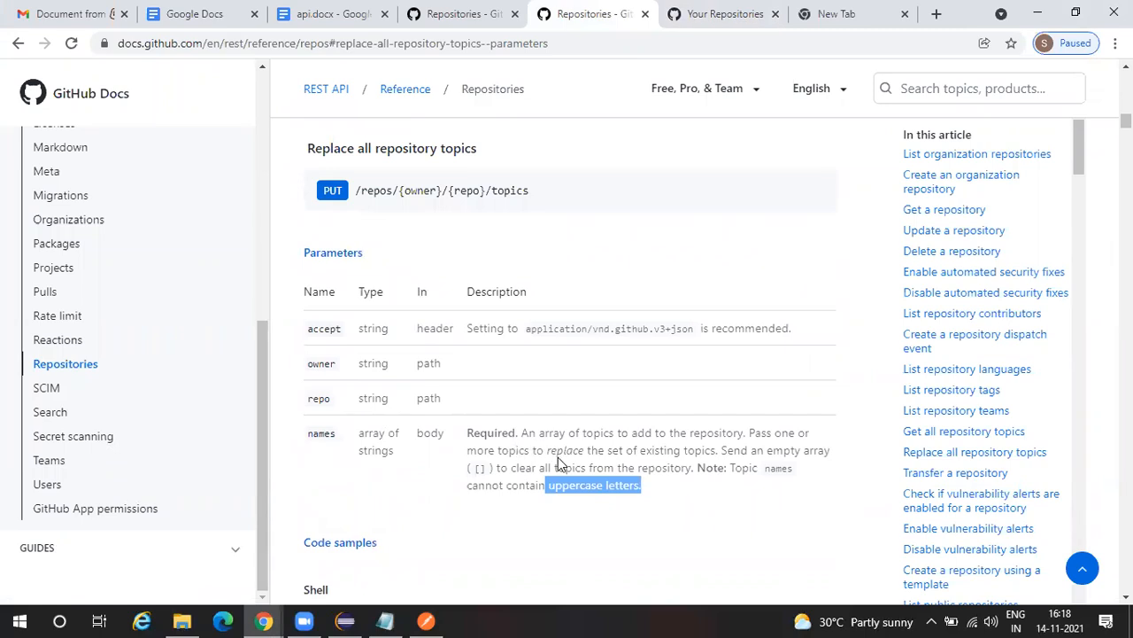
left_click(698, 469)
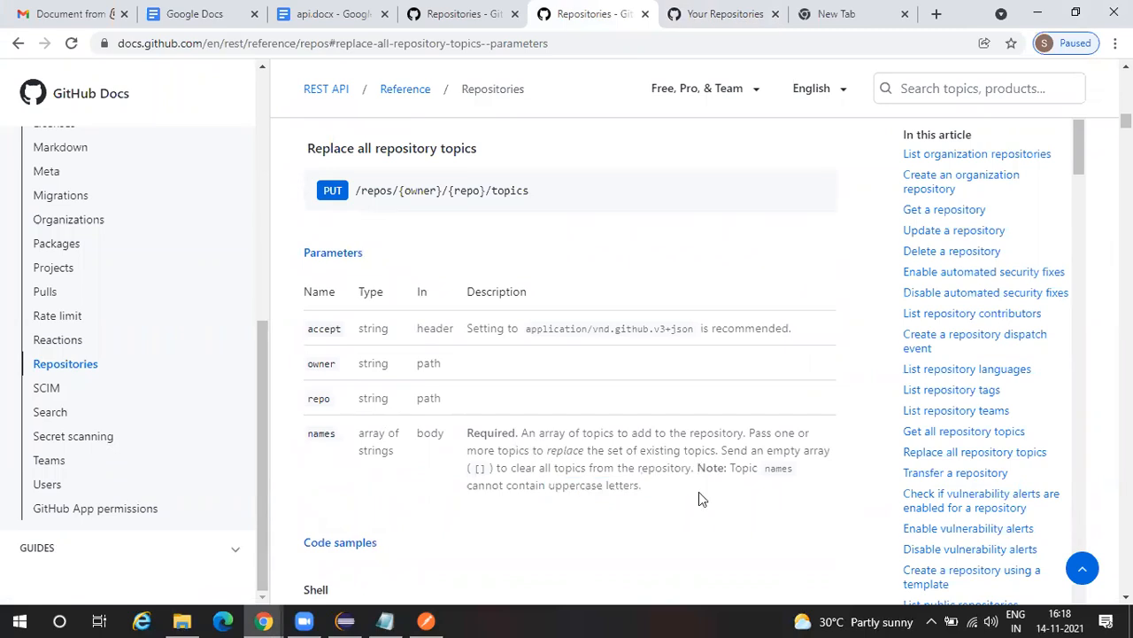
left_click(699, 499, "shift")
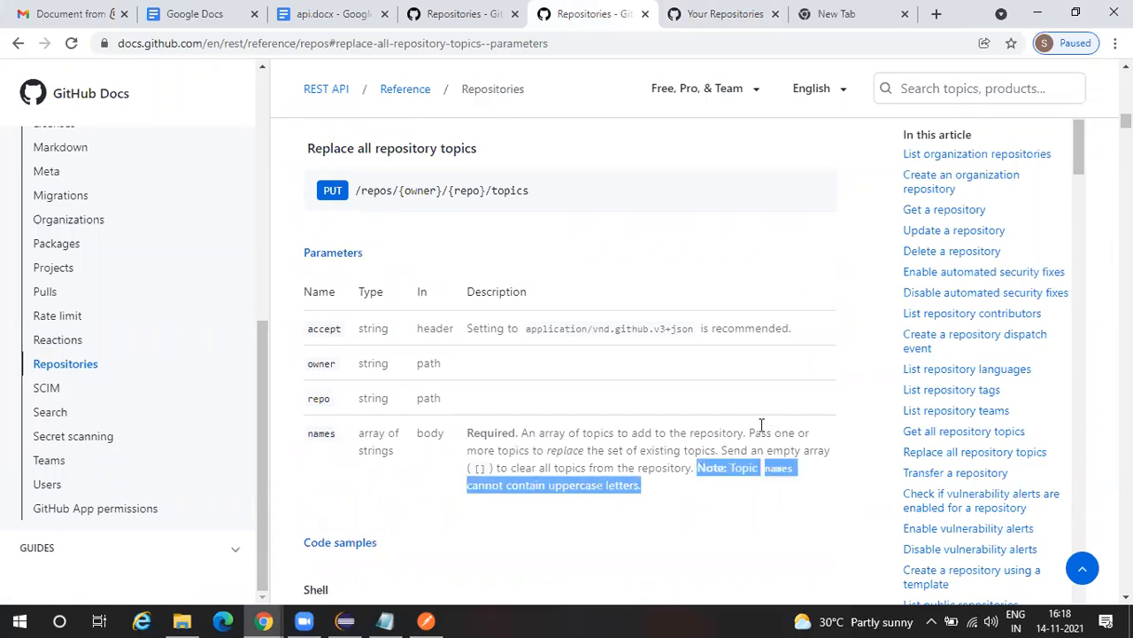
left_click(735, 489)
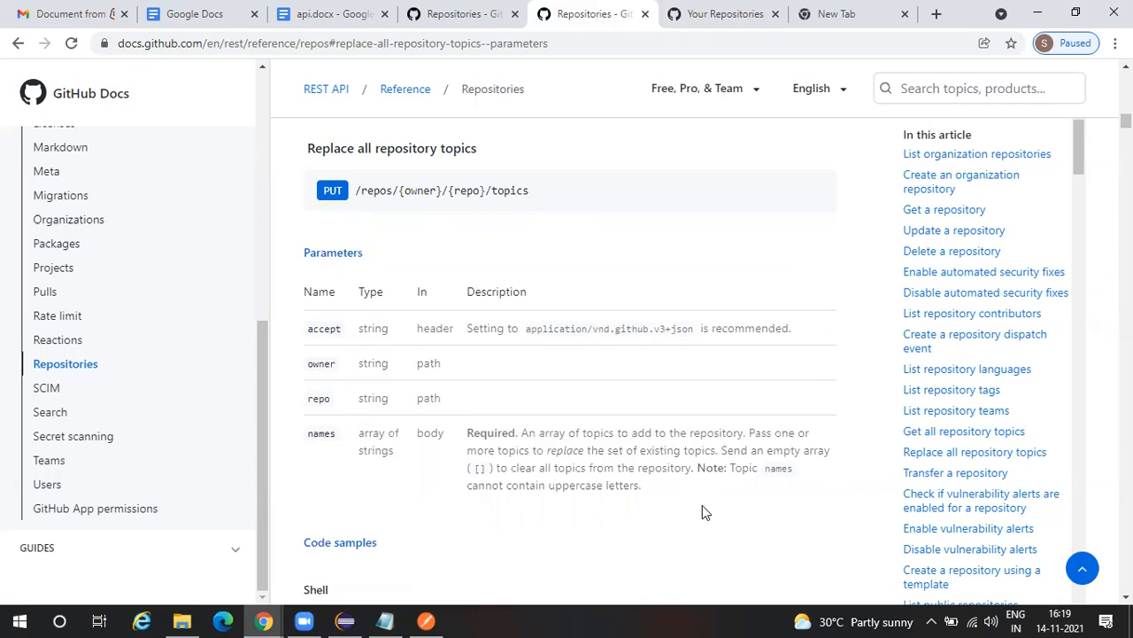
Step: Open the api document in Google Docs and find the Day 4 section on invoking GITHUB from POSTMAN
left_click(426, 620)
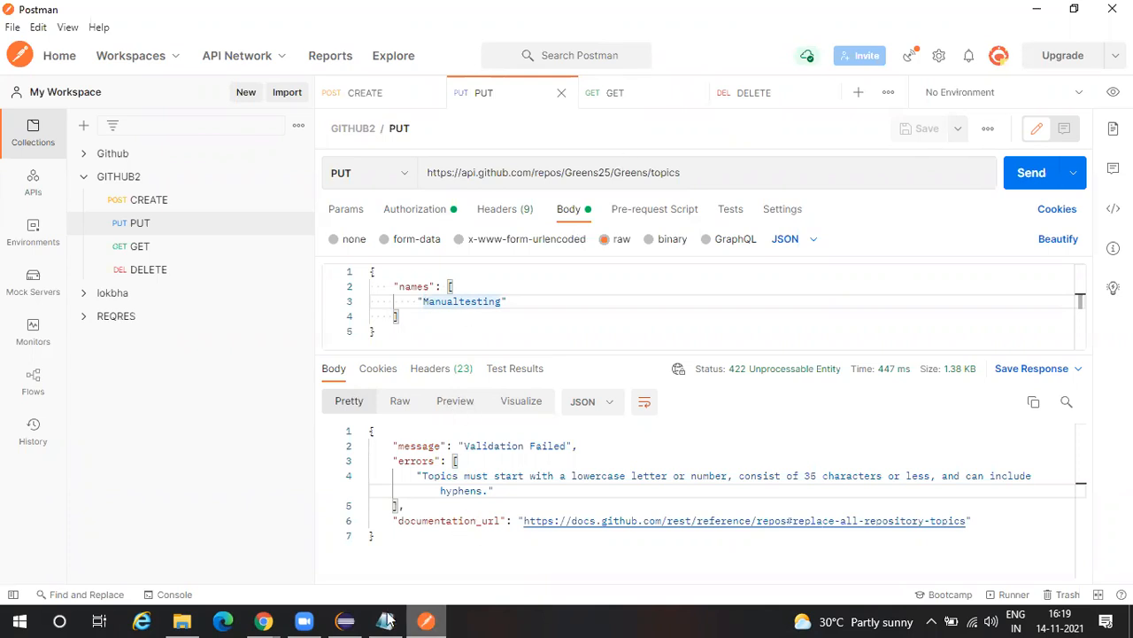
mouse_move(263, 620)
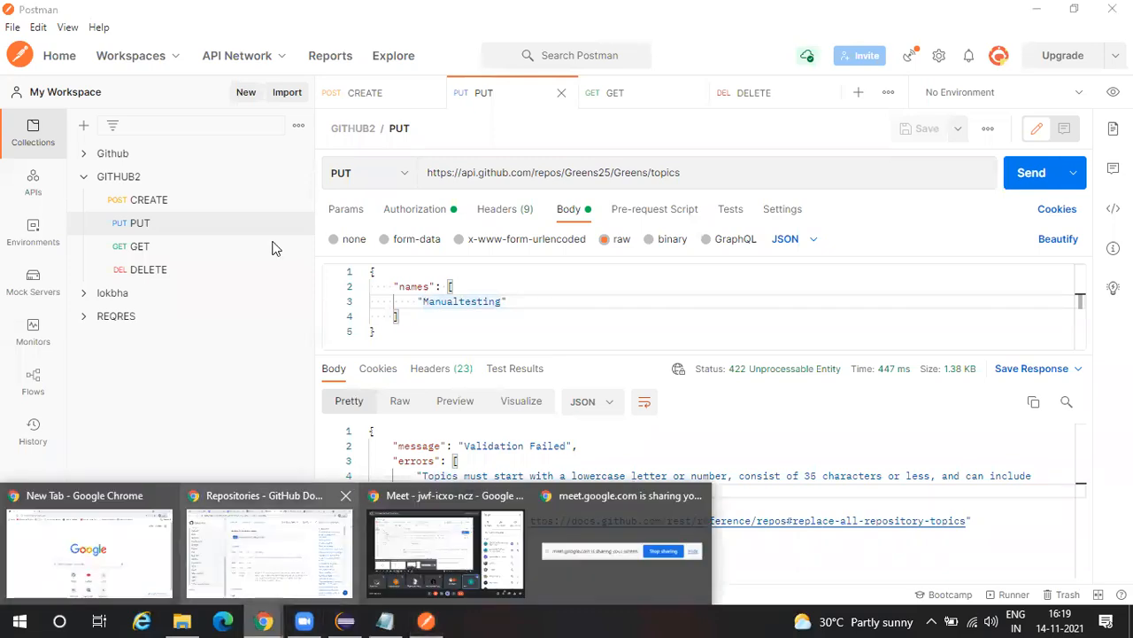
left_click(292, 543)
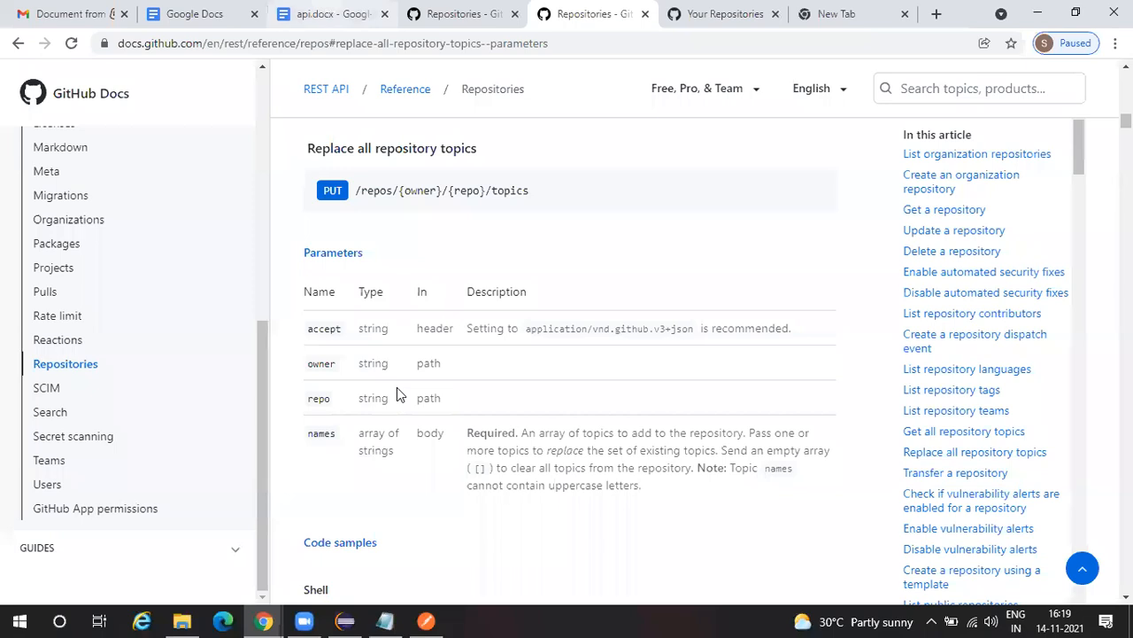
left_click(357, 9)
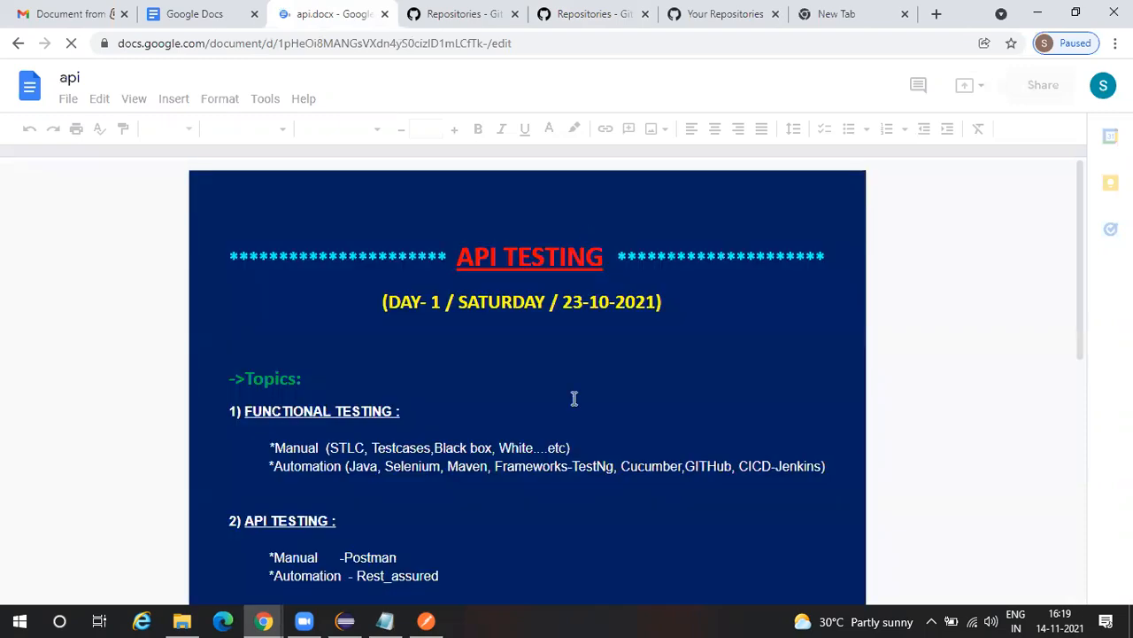
scroll(574, 398, "down", 5)
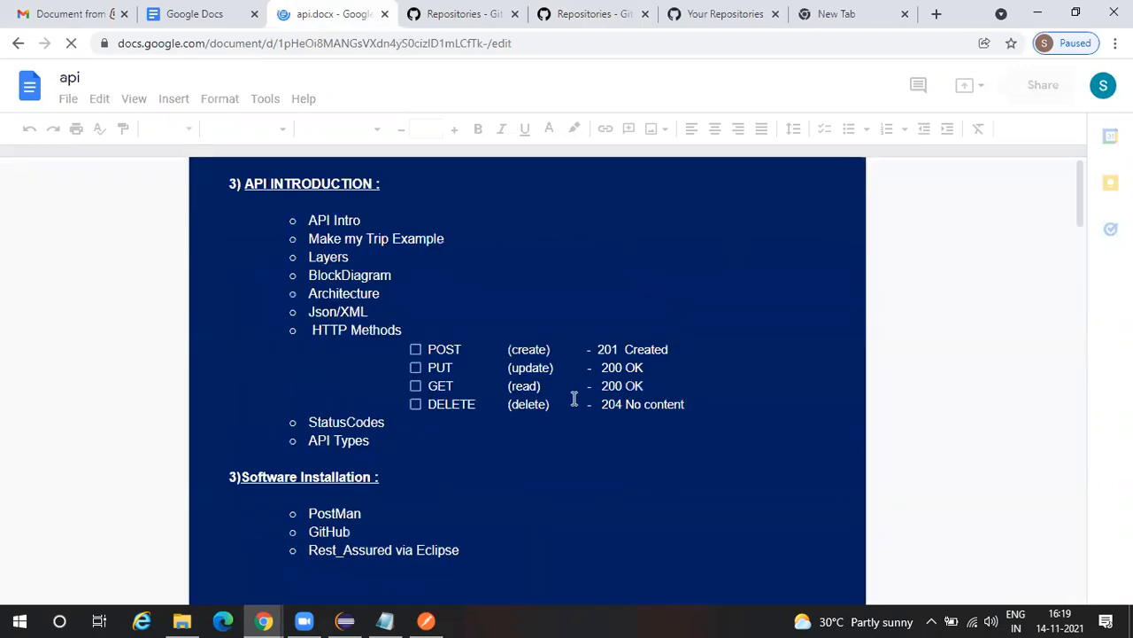
scroll(574, 398, "down", 5)
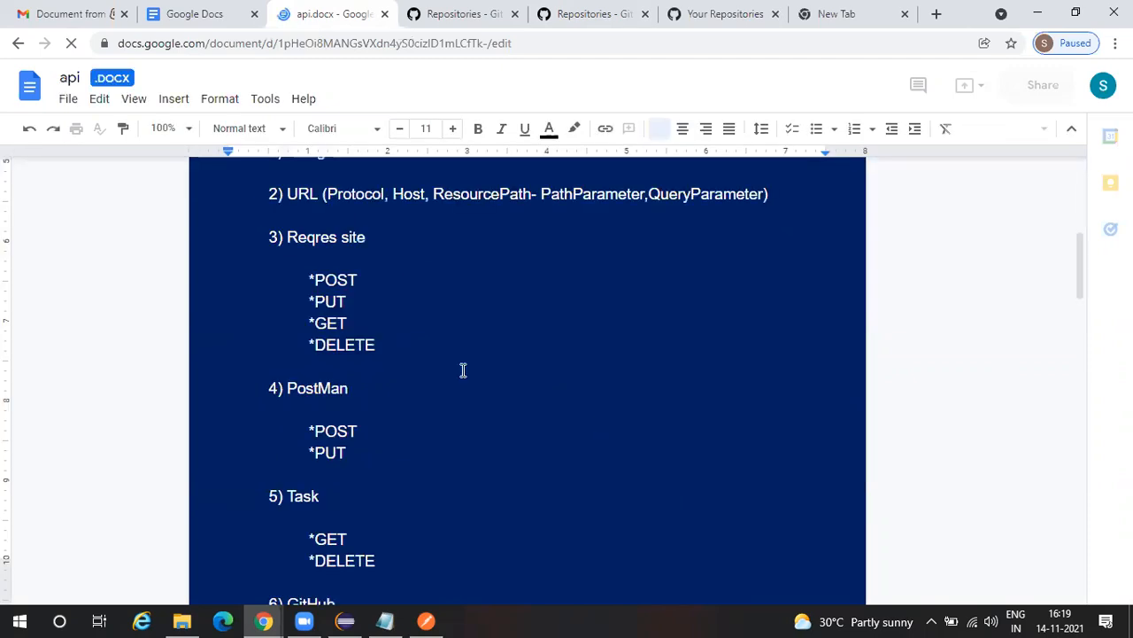
scroll(462, 370, "up", 1)
scroll(462, 370, "up", 3)
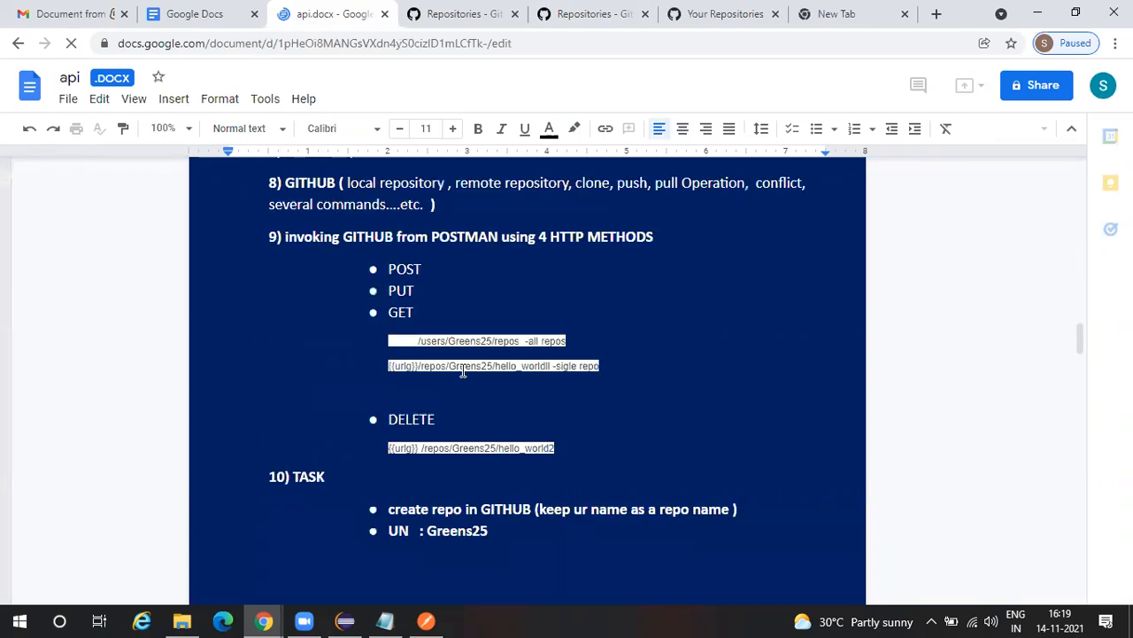
scroll(462, 370, "down", 4)
scroll(463, 370, "down", 3)
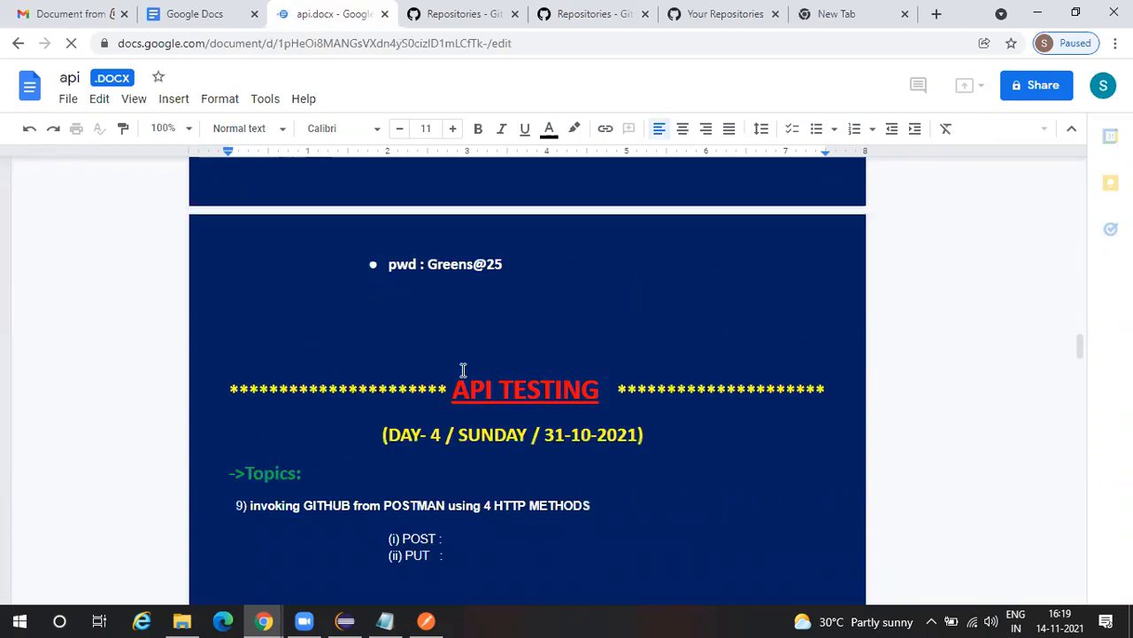
scroll(463, 370, "down", 3)
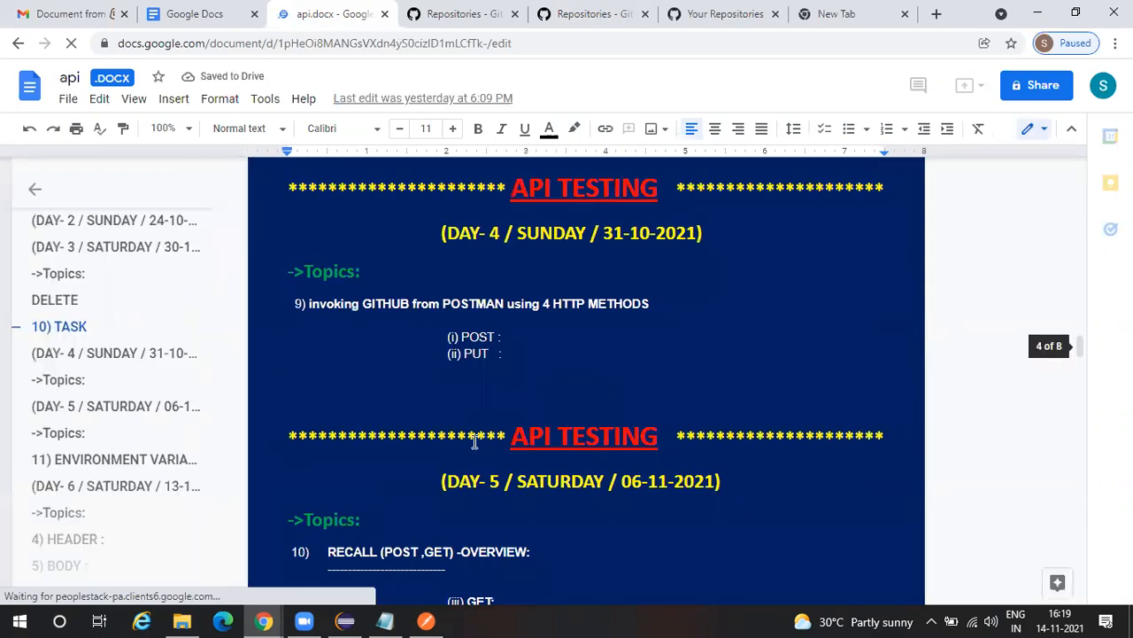
scroll(466, 387, "down", 1)
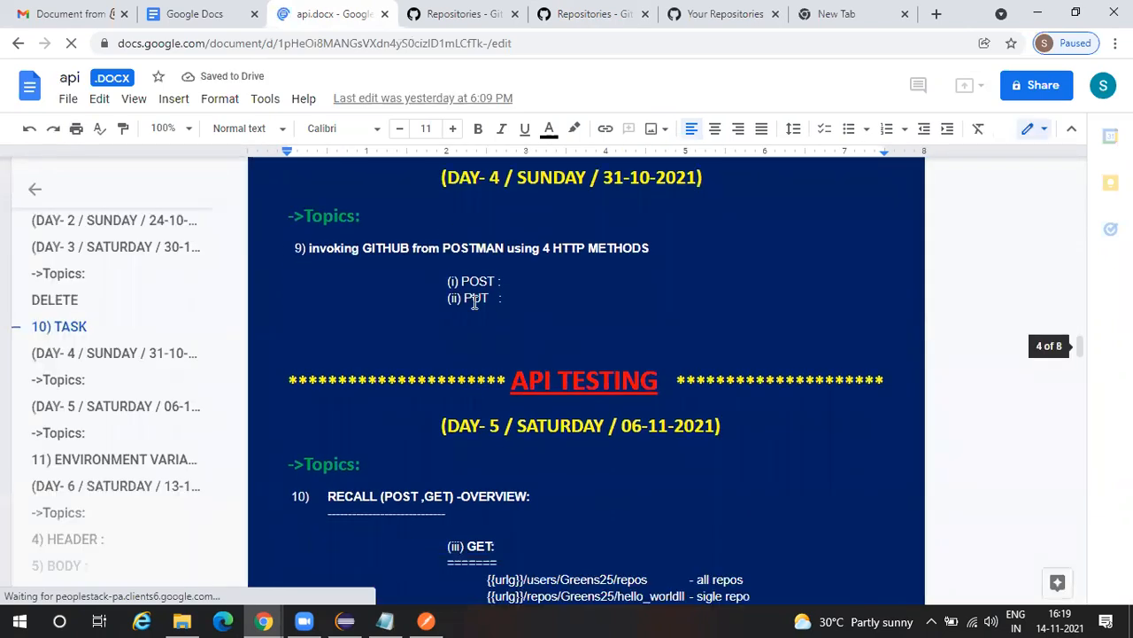
scroll(475, 302, "up", 2)
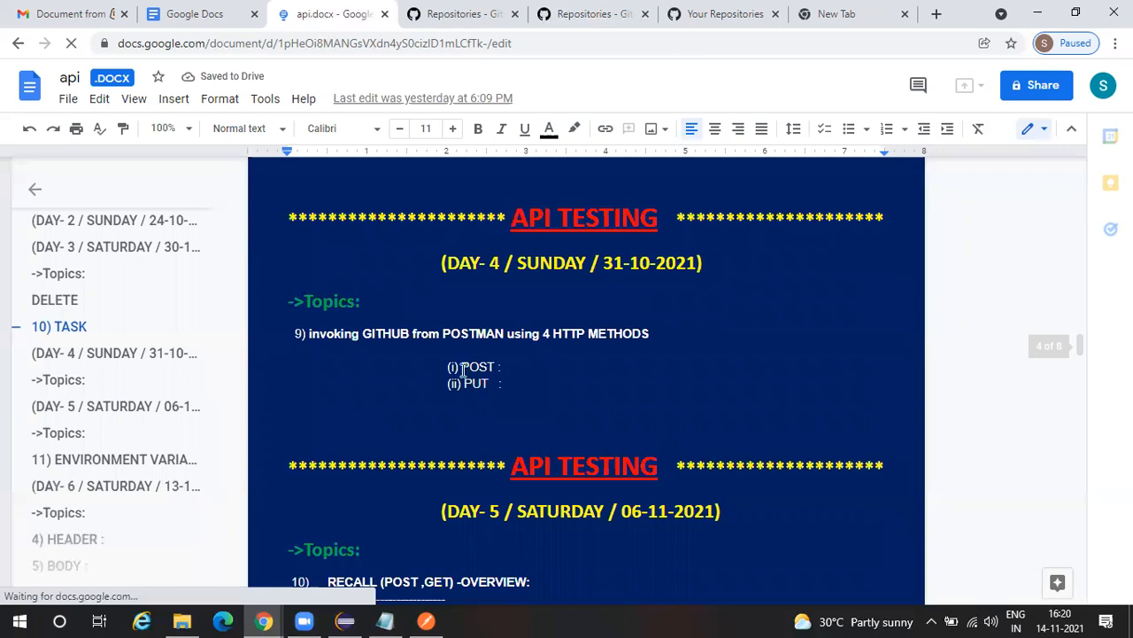
Step: Review the Day 4 topic on invoking GITHUB from POSTMAN, highlighting its heading and the POST and PUT items
left_click_drag(502, 385, 463, 370)
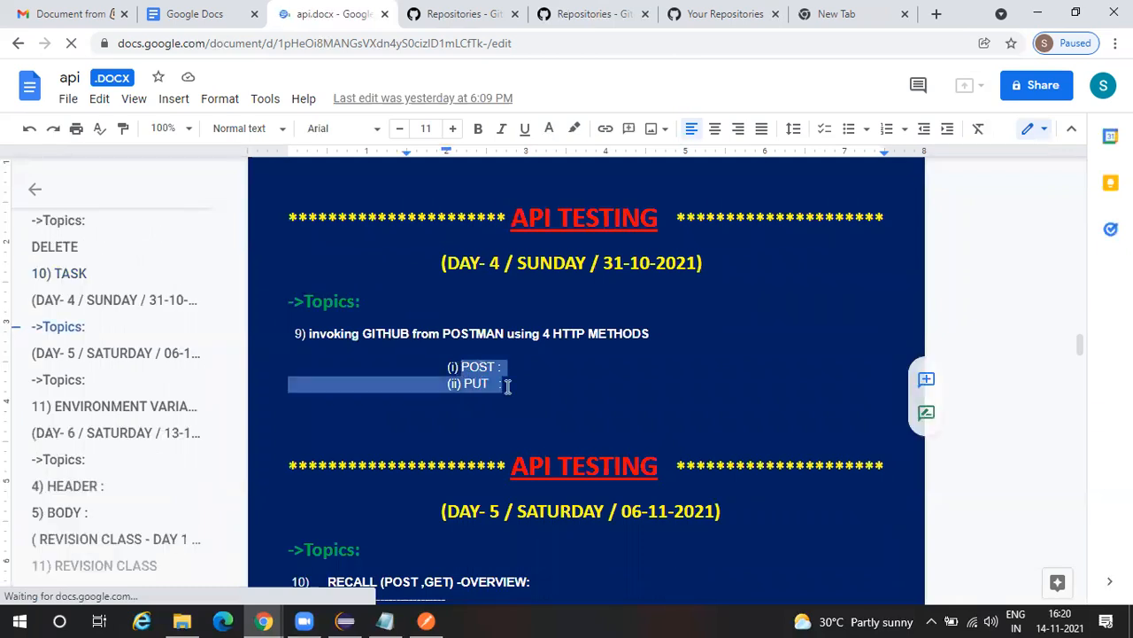
left_click(469, 369)
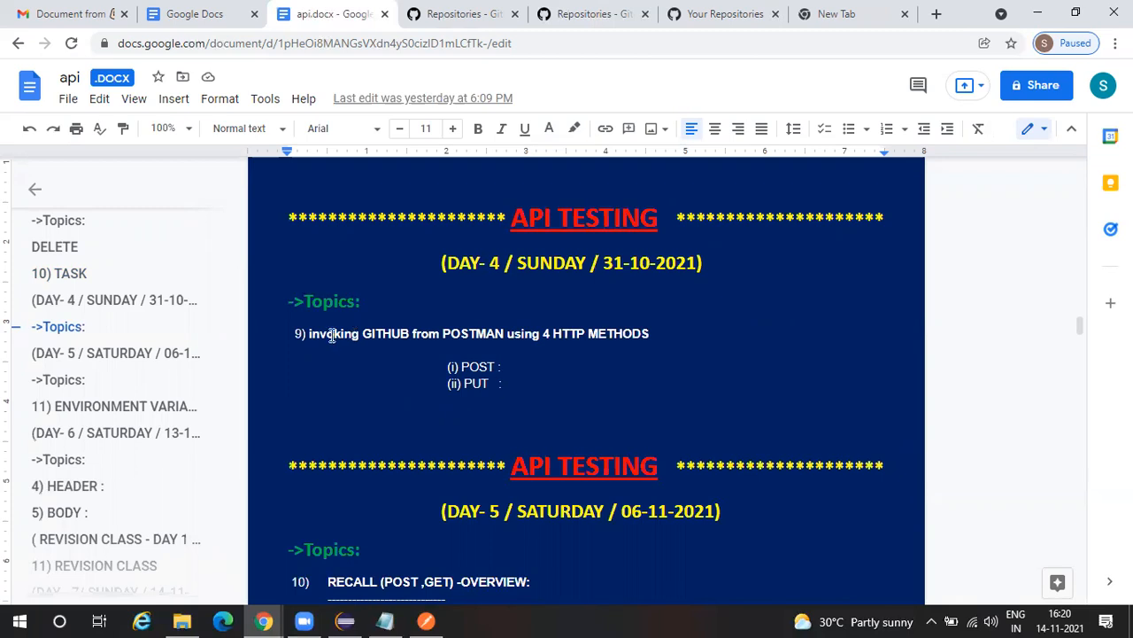
left_click_drag(333, 335, 532, 337)
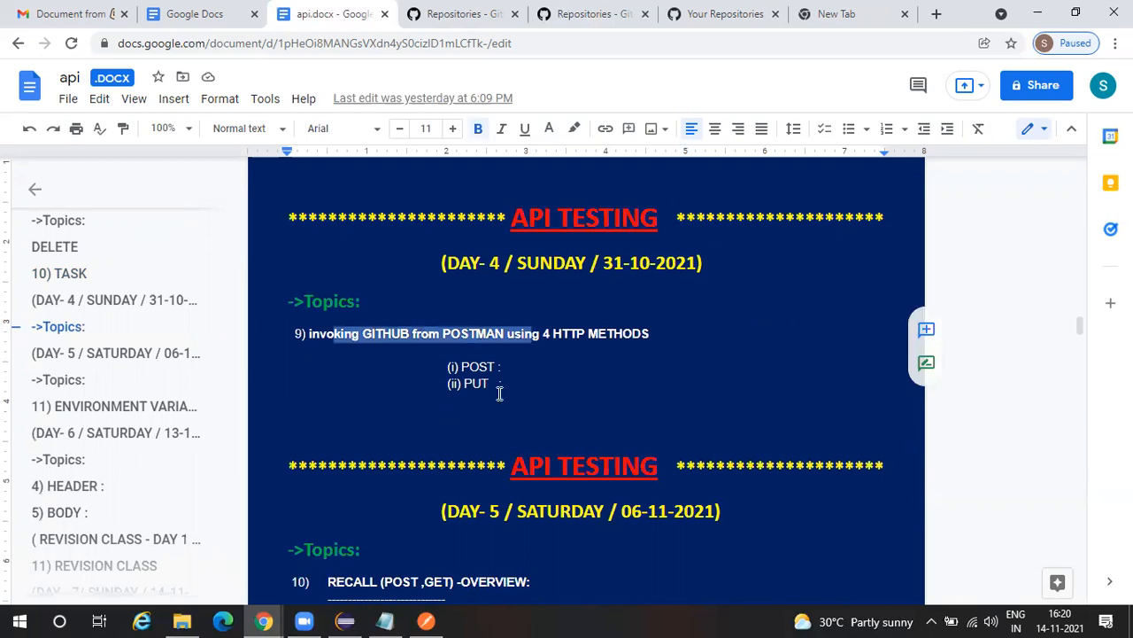
double_click(464, 365)
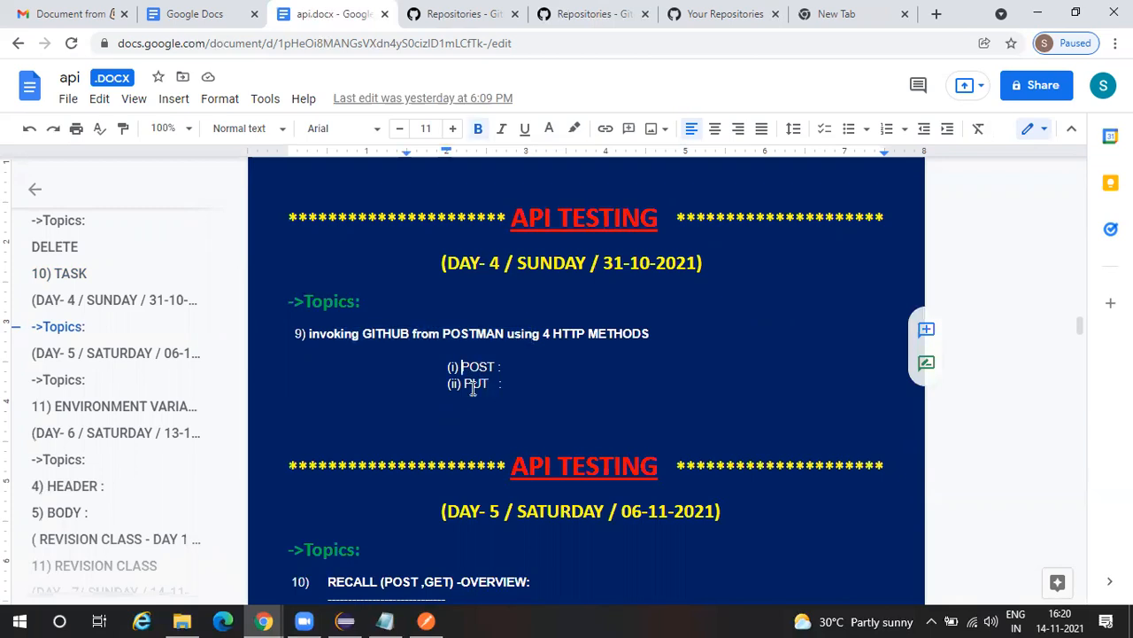
left_click(474, 387)
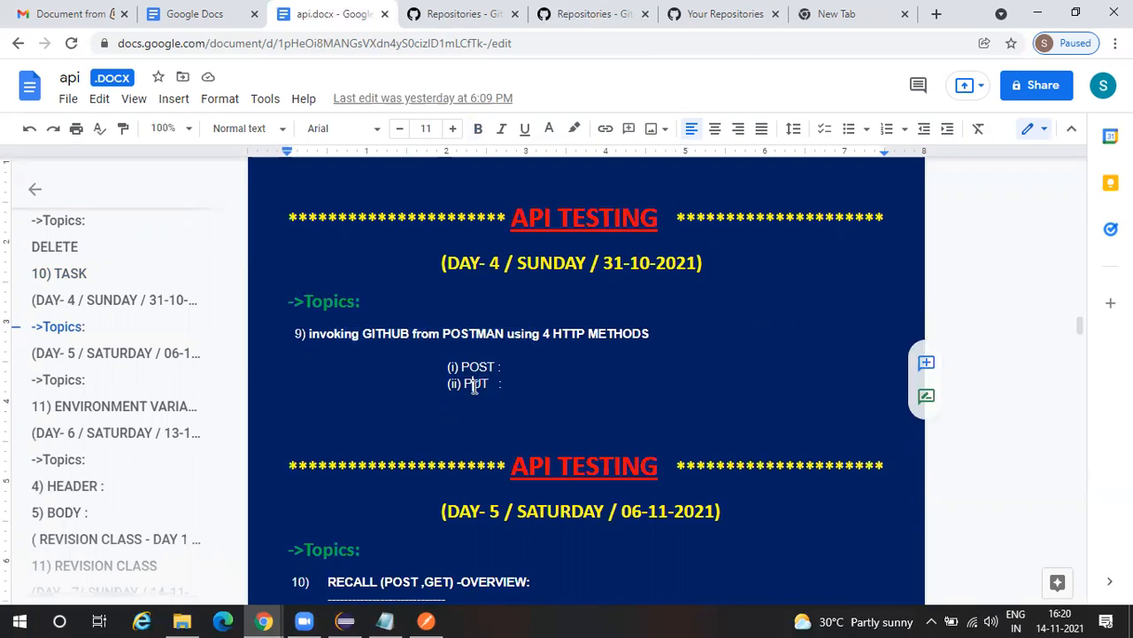
double_click(475, 387)
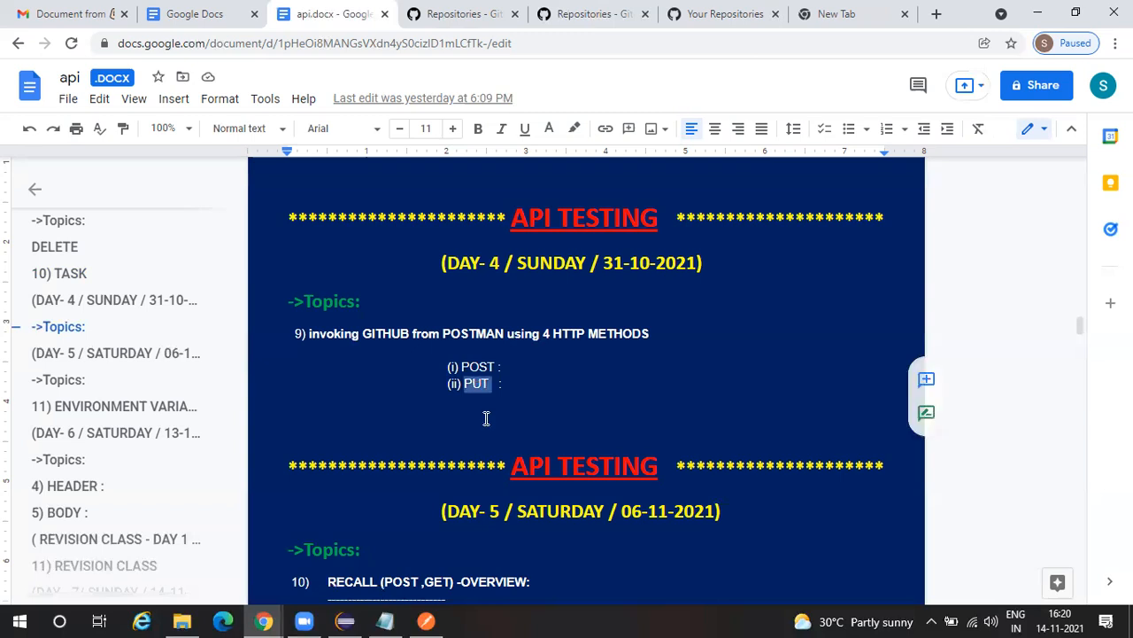
Step: Review the Day 5 recall notes, highlighting GET and DELETE, and look through to the environment variable setup
scroll(486, 418, "down", 3)
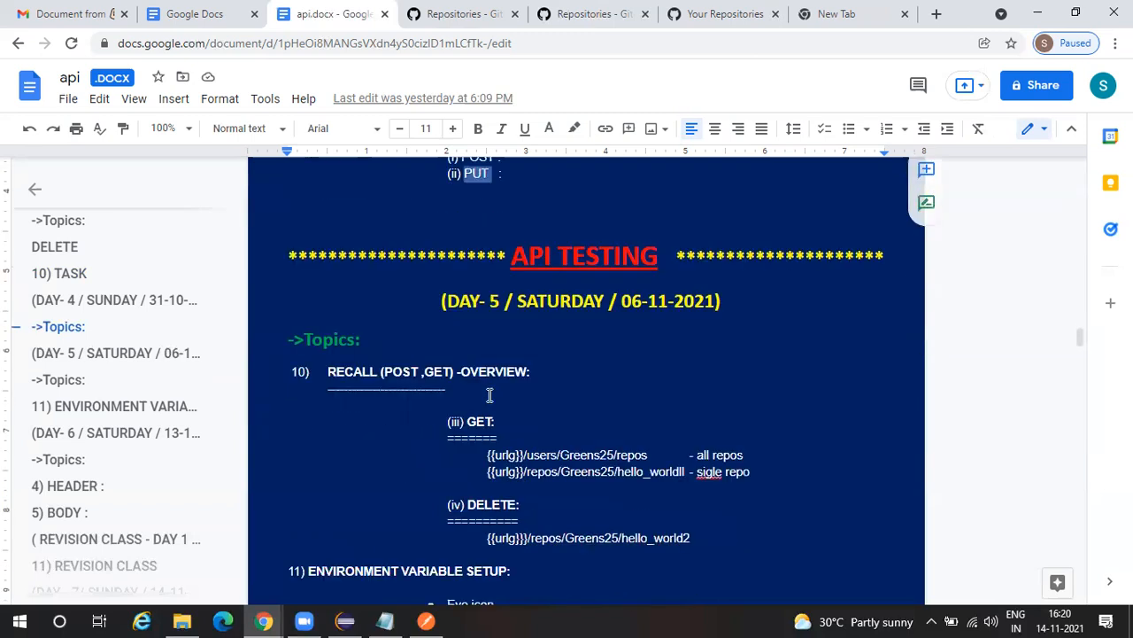
scroll(480, 389, "down", 2)
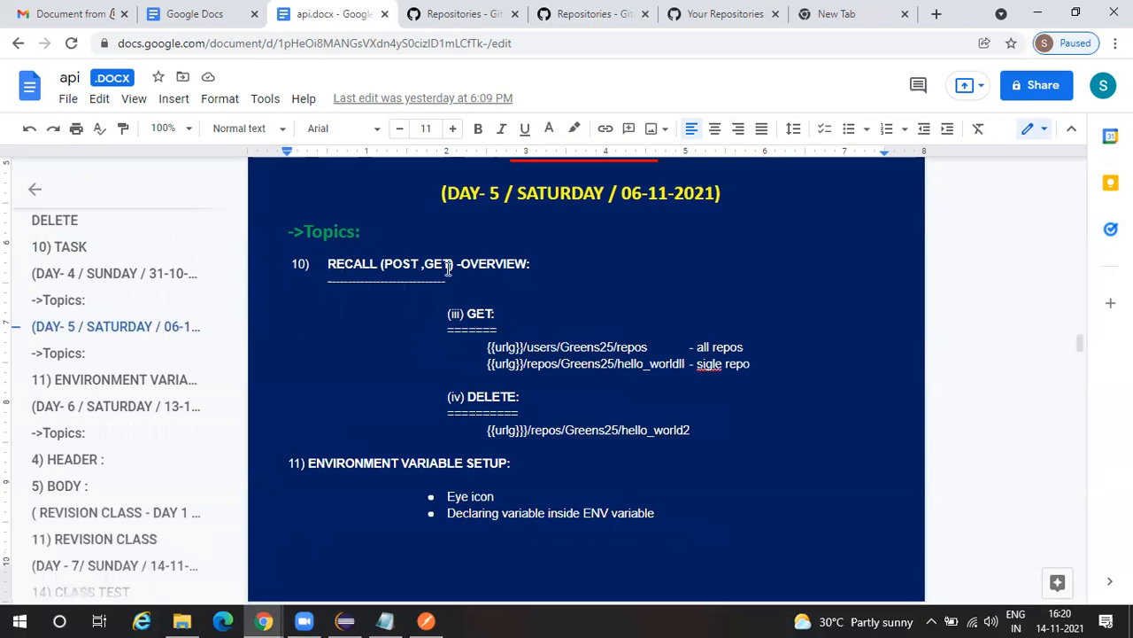
double_click(476, 316)
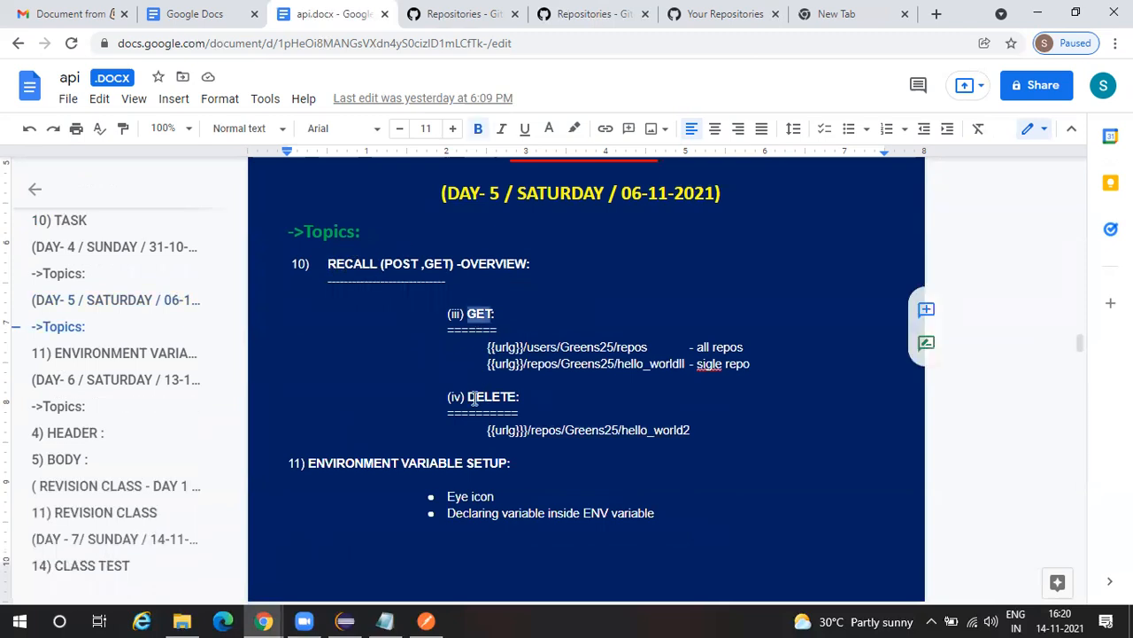
double_click(474, 399)
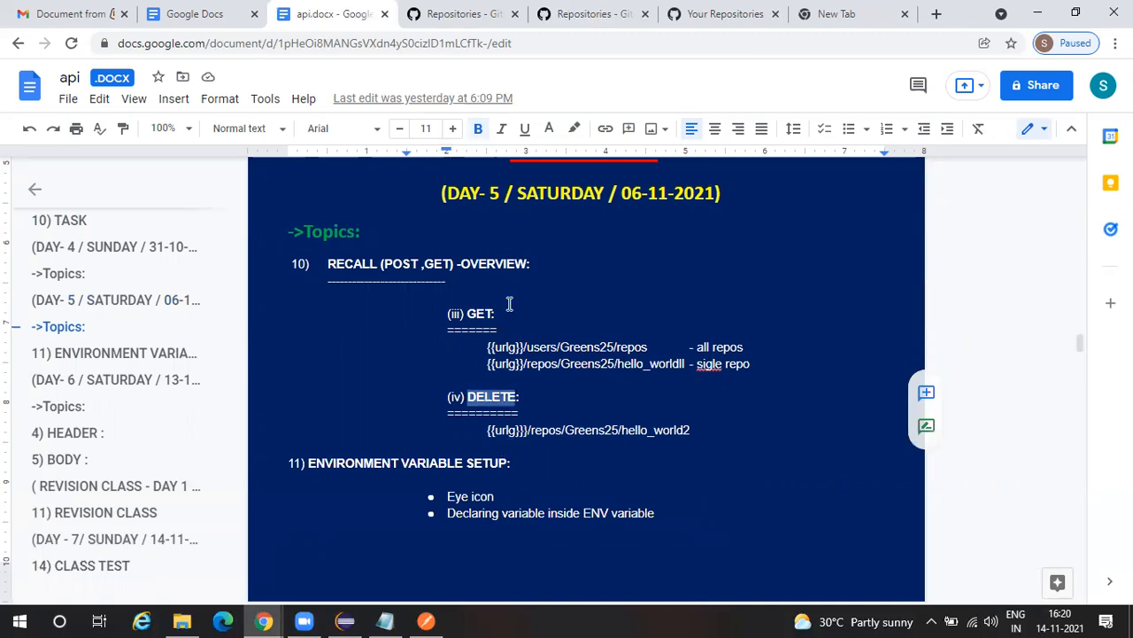
scroll(579, 296, "down", 1)
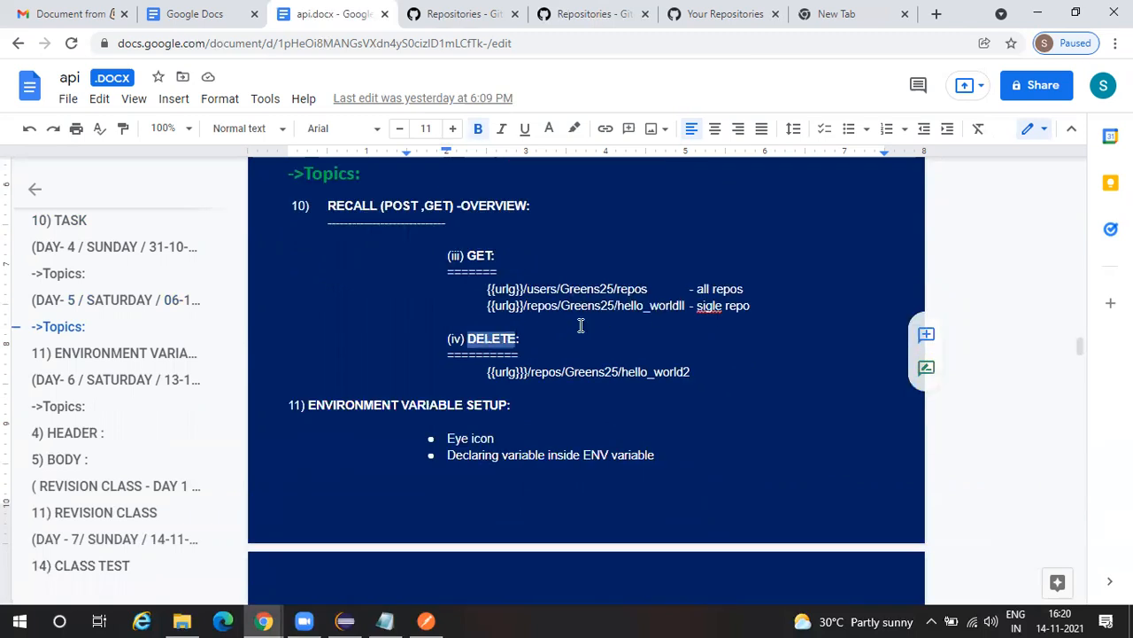
scroll(580, 326, "down", 1)
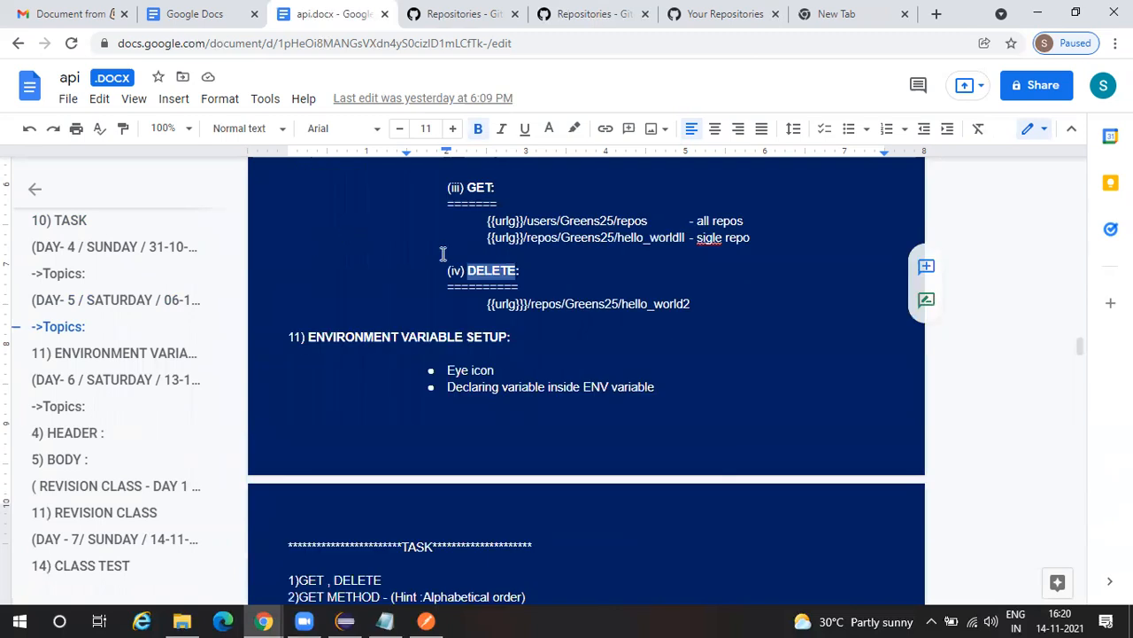
Step: Highlight the Environment Variable Setup topic, look ahead to the Day 6 topics, and return to the Day 5 recall section
scroll(531, 283, "down", 2)
left_click_drag(364, 241, 386, 390)
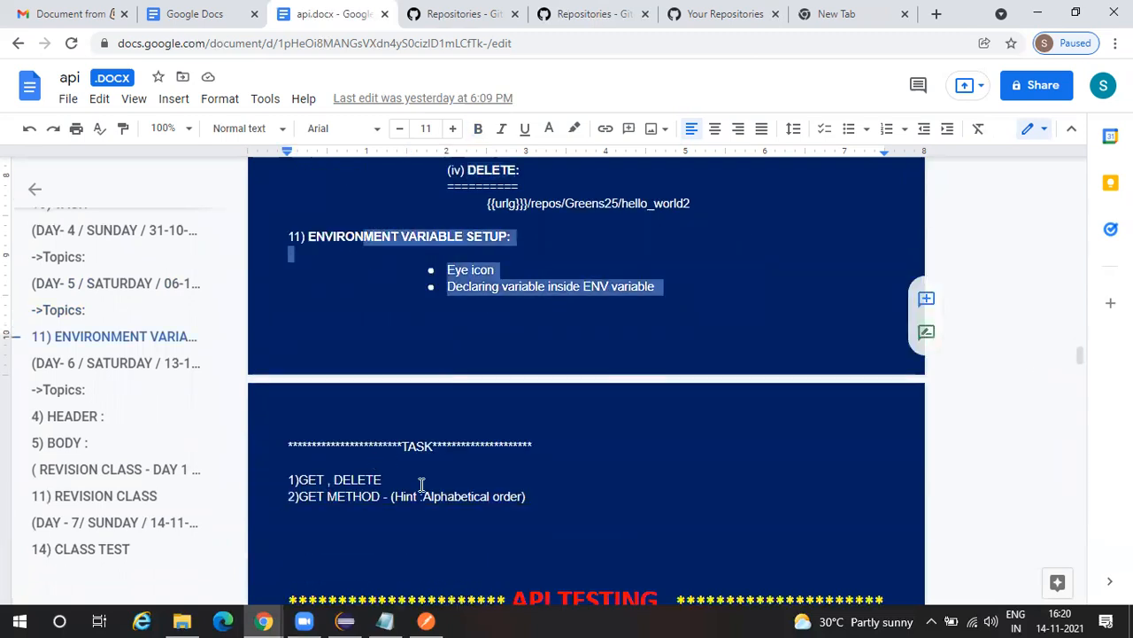
scroll(422, 484, "up", 1)
scroll(495, 329, "down", 7)
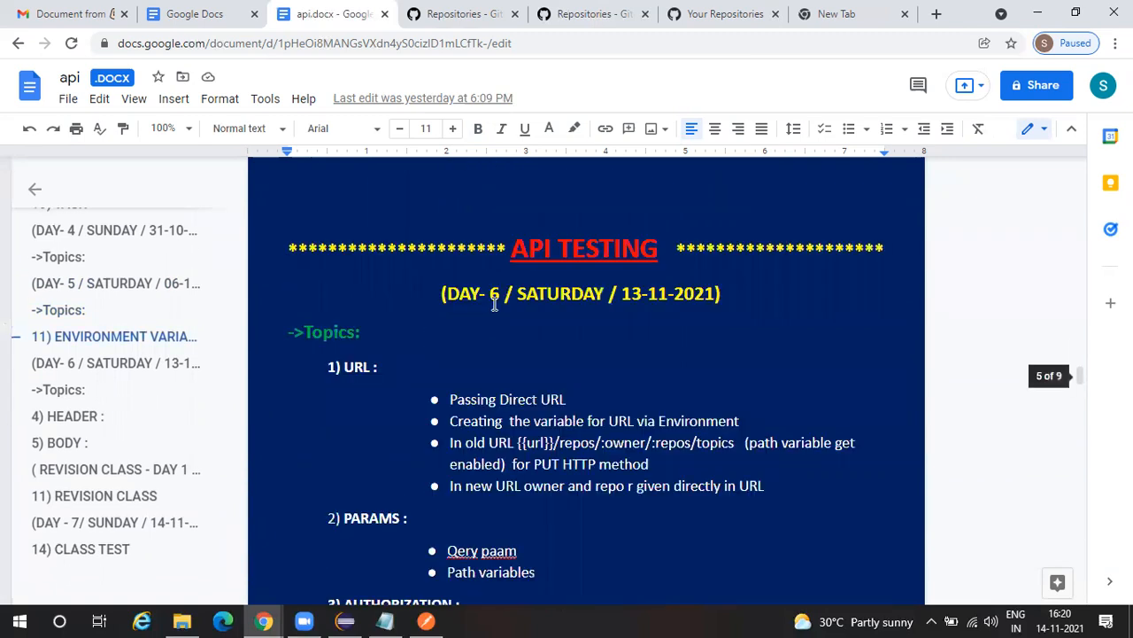
scroll(495, 303, "up", 3)
scroll(495, 304, "up", 5)
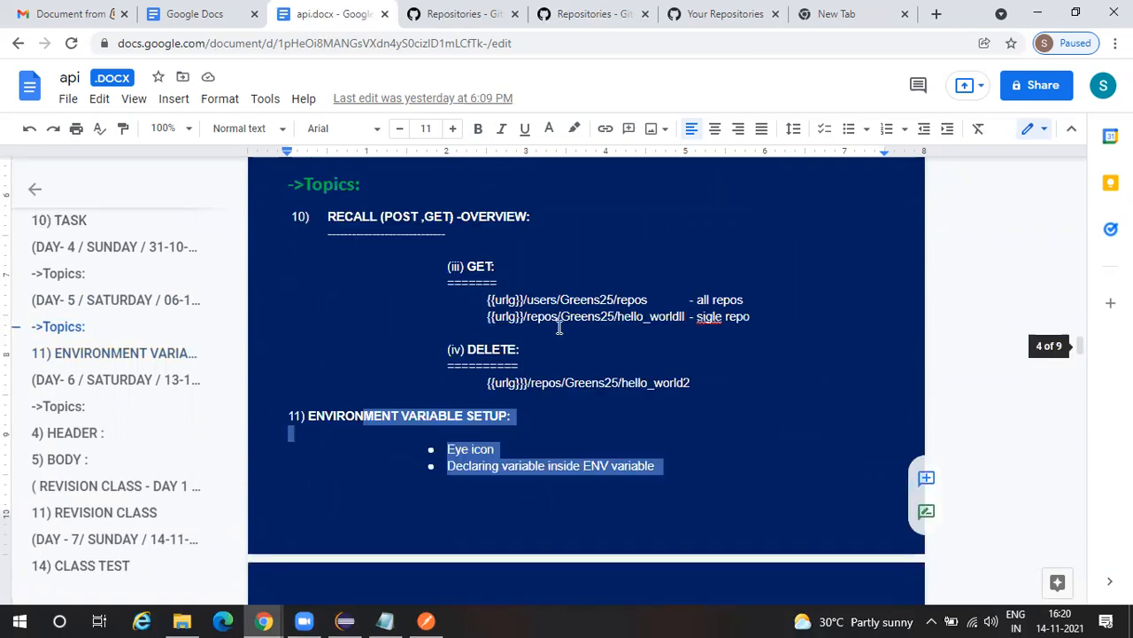
left_click(544, 334)
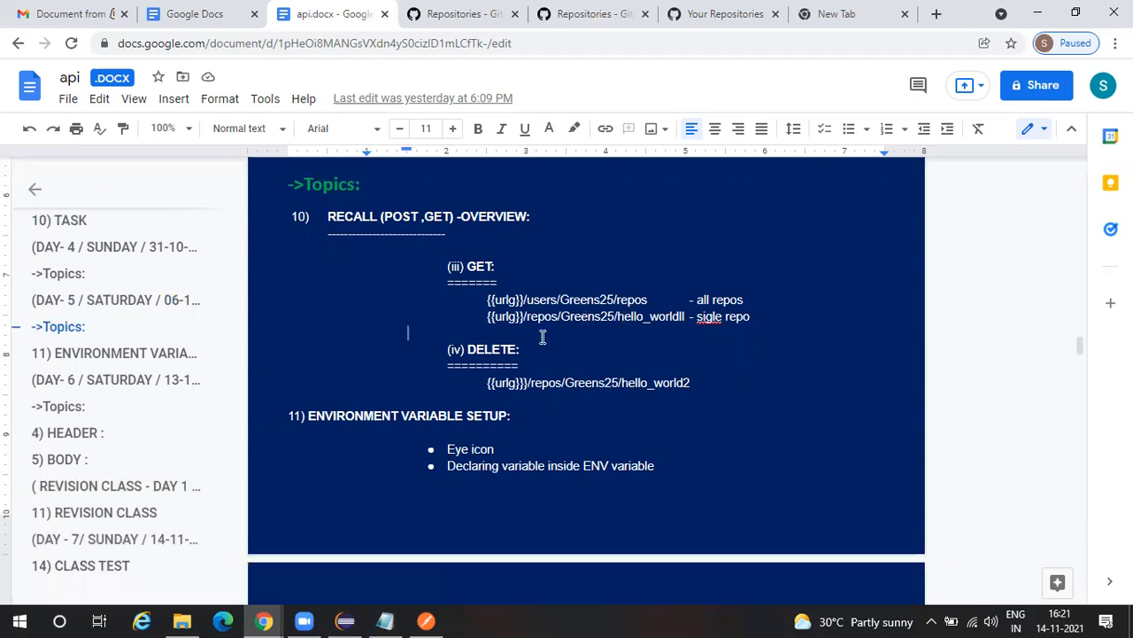
Step: Review the DELETE request URL and the Environment Variable Setup topic with its two bullet items, highlighting each in the Day 5 notes
left_click_drag(482, 382, 694, 386)
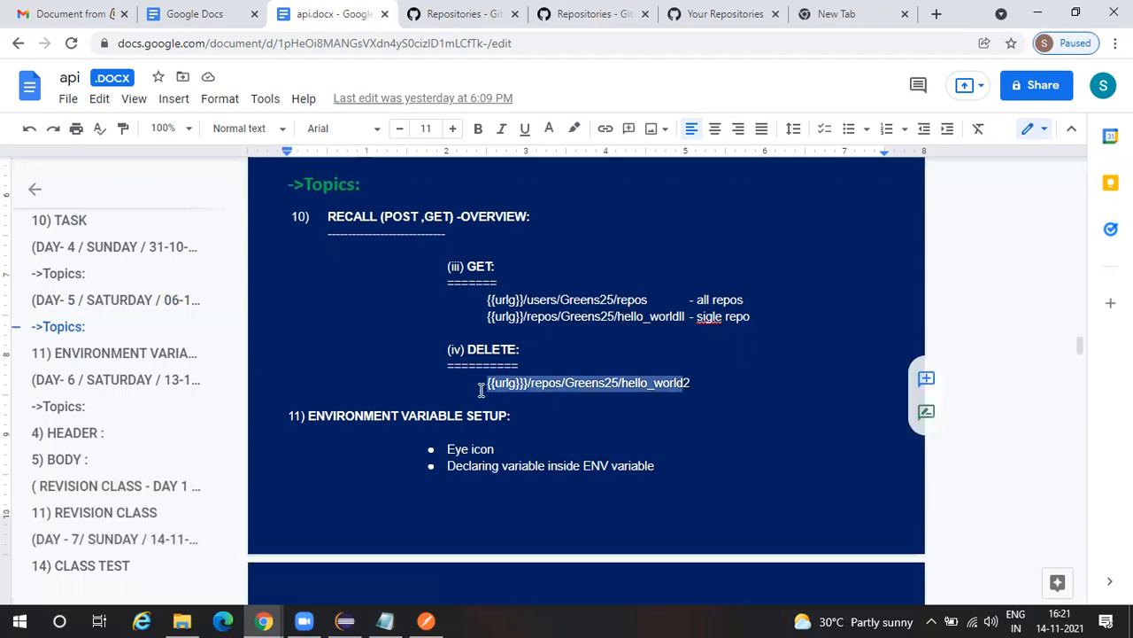
left_click(447, 432)
left_click_drag(495, 456, 664, 466)
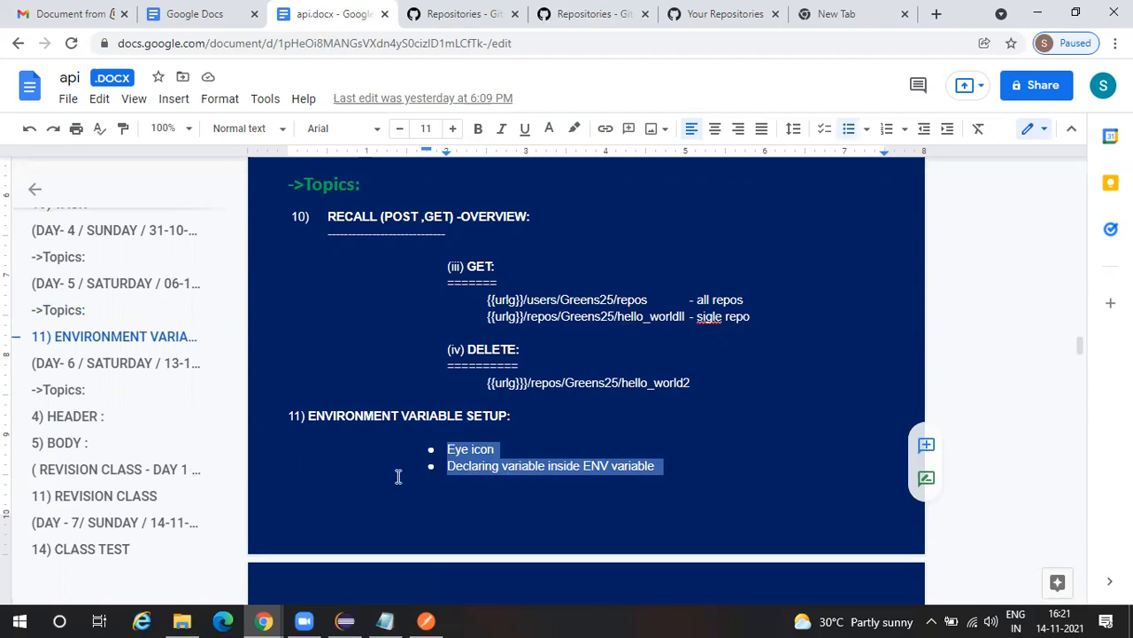
left_click(554, 319)
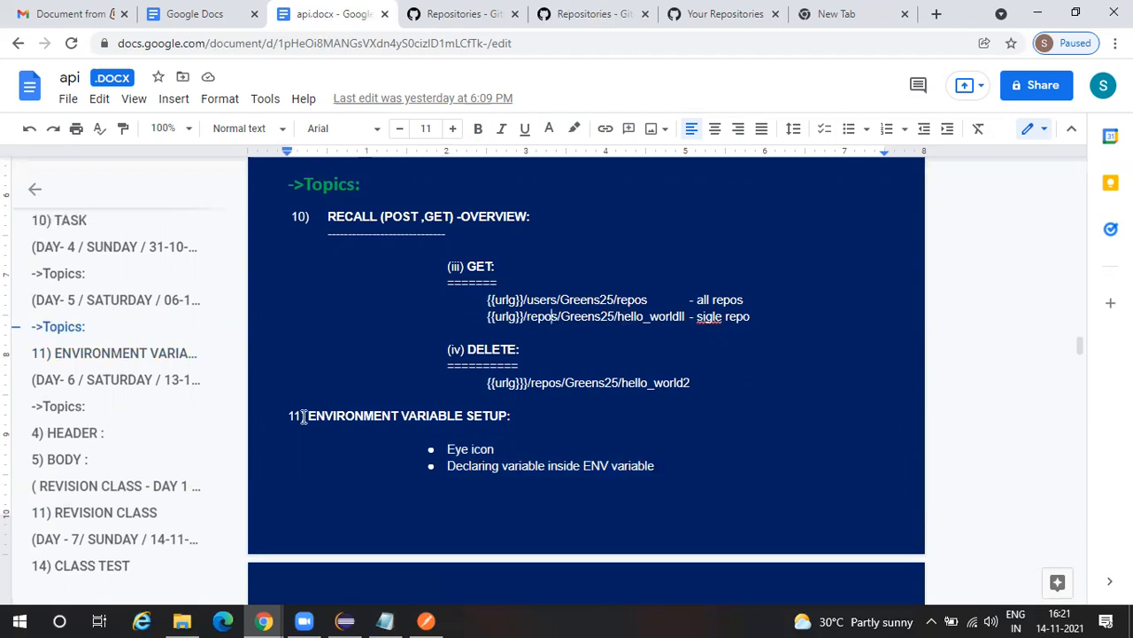
left_click_drag(432, 456, 704, 473)
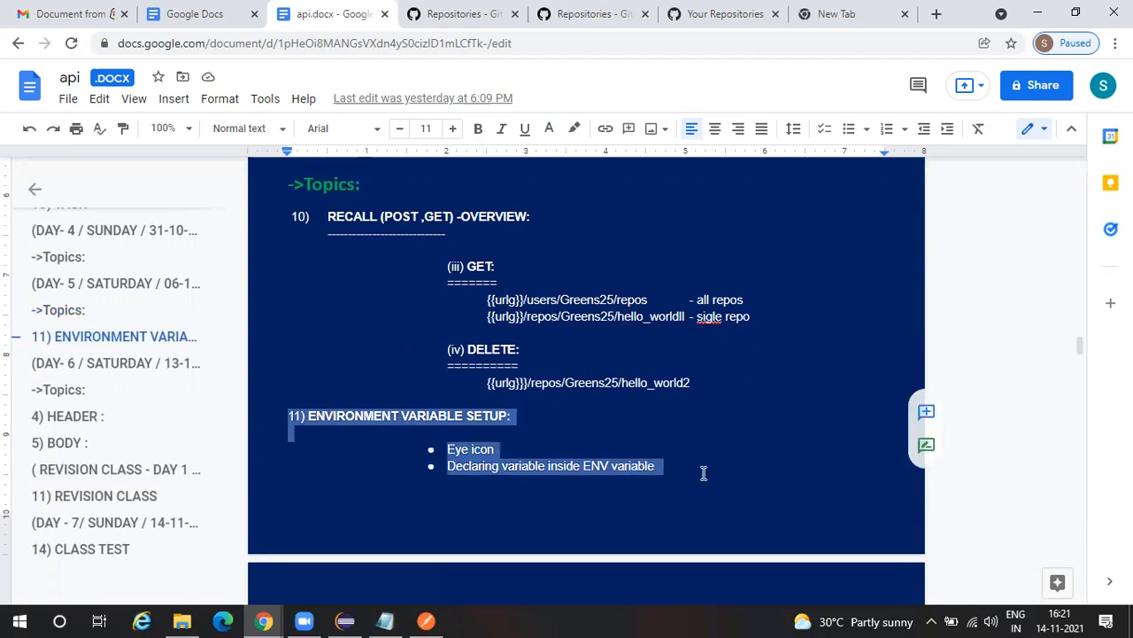
left_click(707, 453)
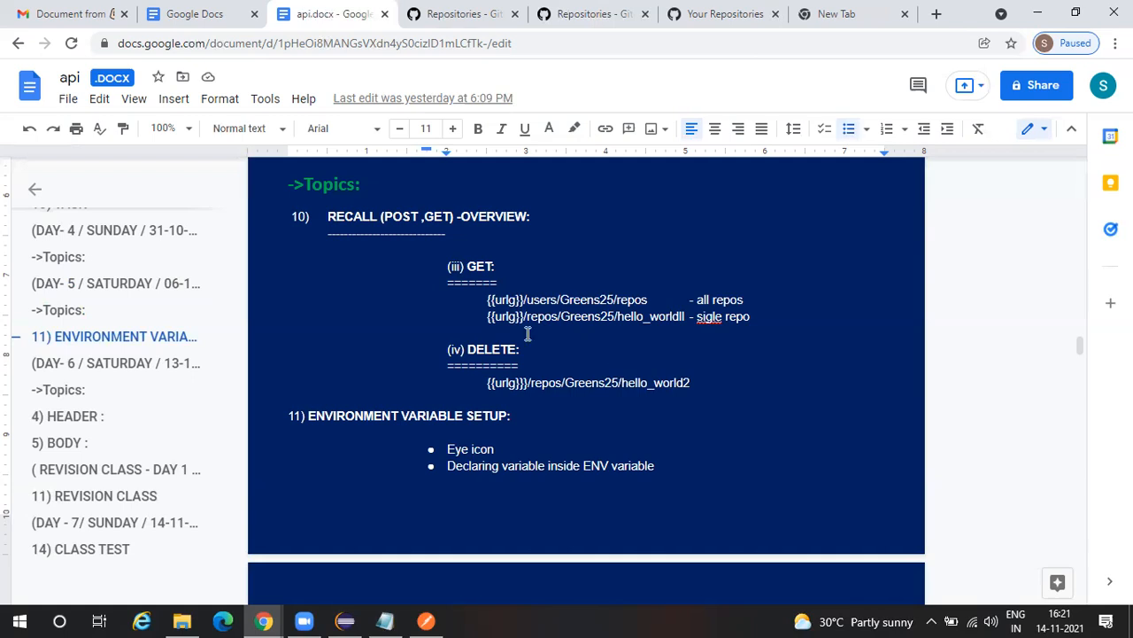
Step: Compare the two GET entries, highlighting the start of the single-repo URL and the labels for all repos and single repo
left_click(487, 317)
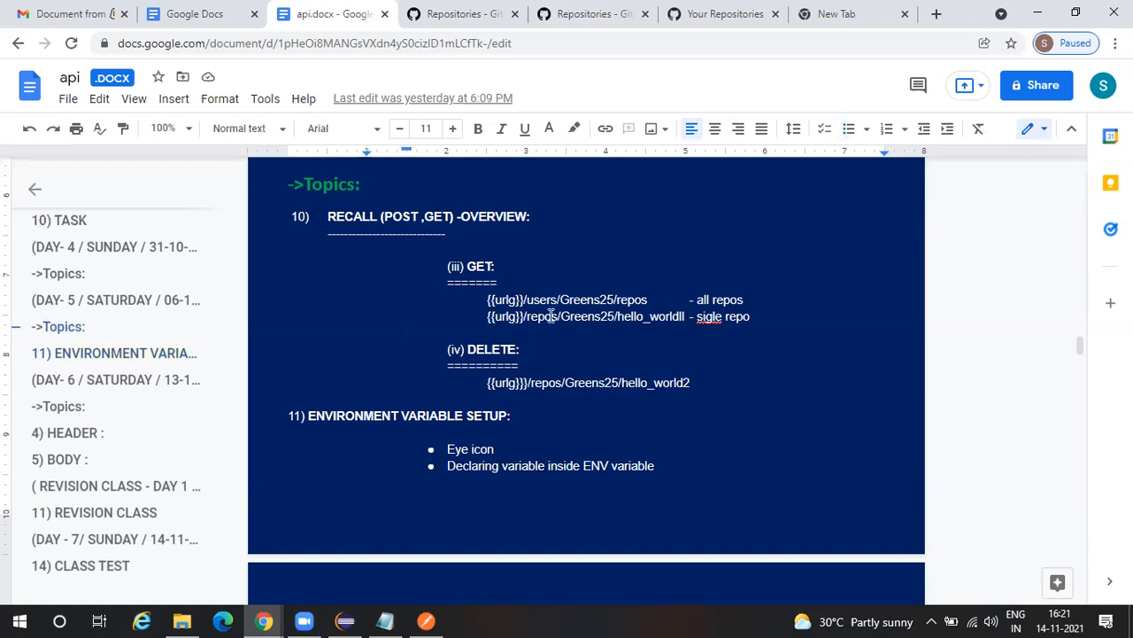
left_click_drag(487, 317, 551, 318)
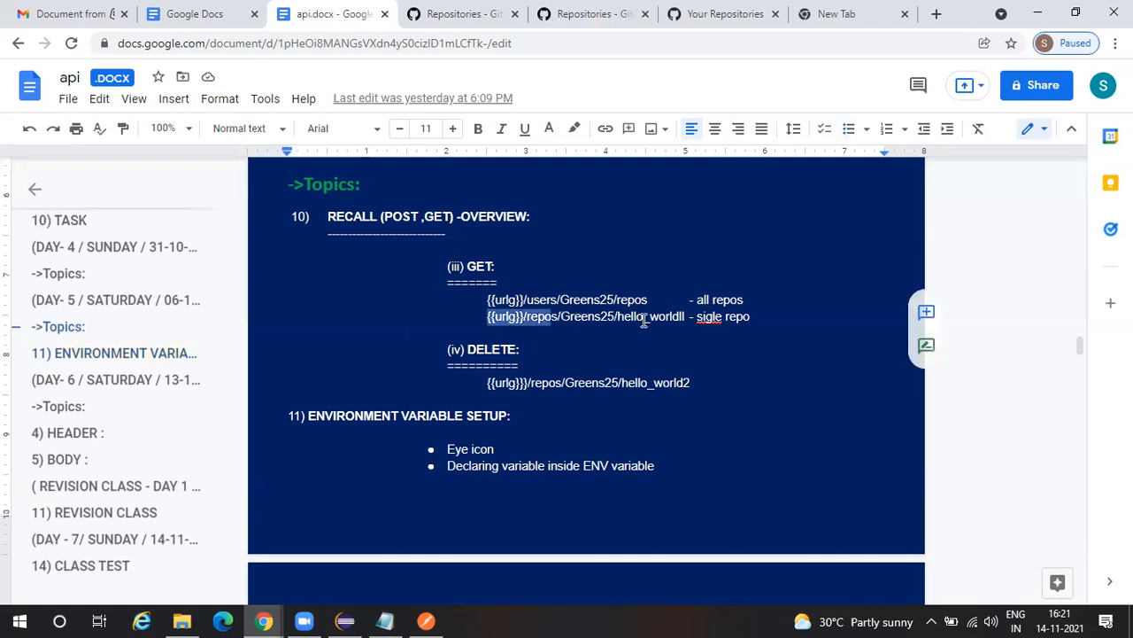
left_click(735, 316)
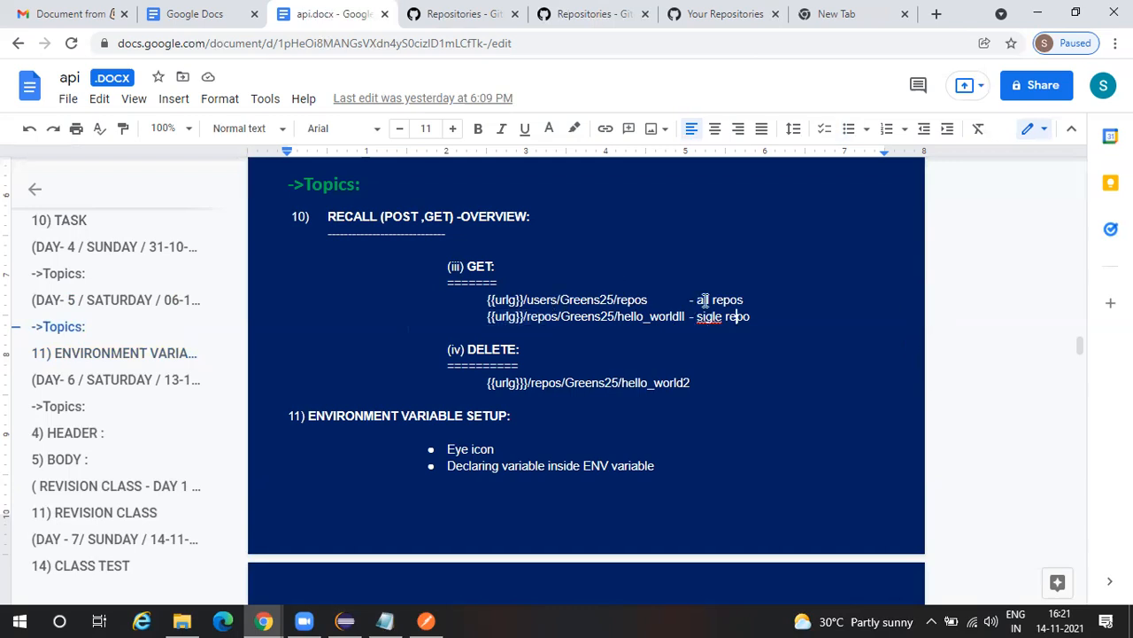
left_click_drag(697, 299, 749, 301)
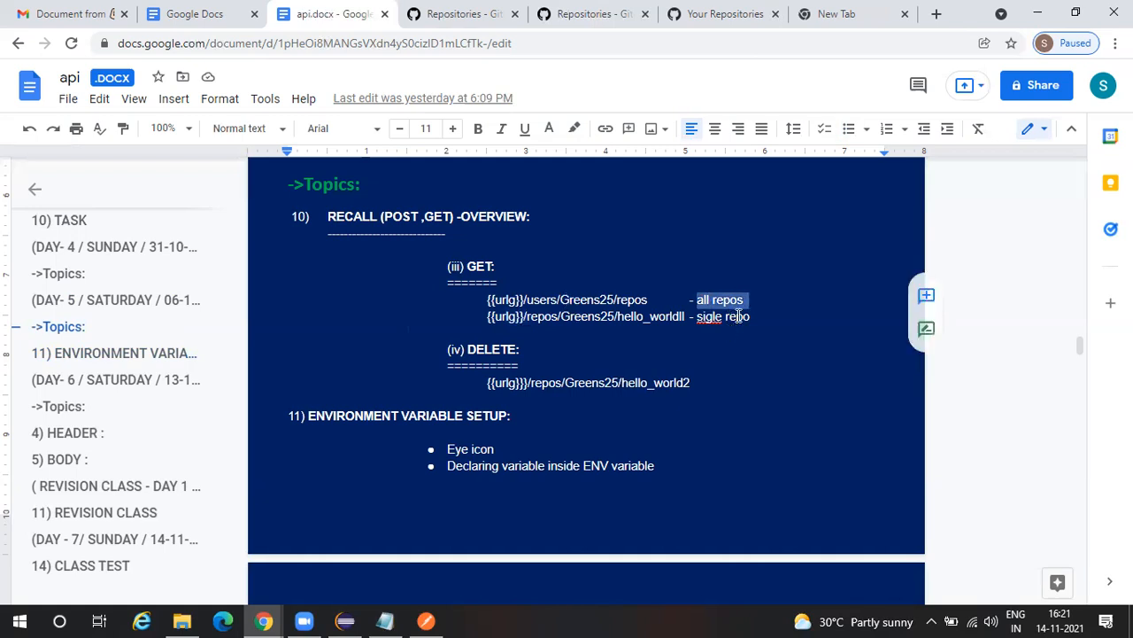
double_click(743, 317)
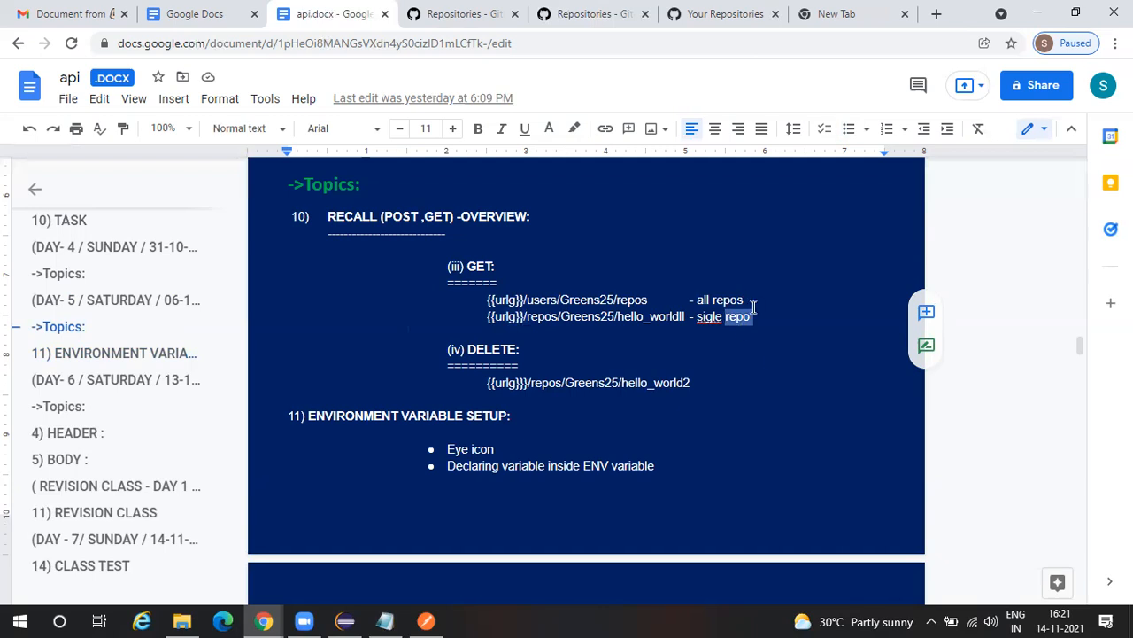
double_click(750, 300)
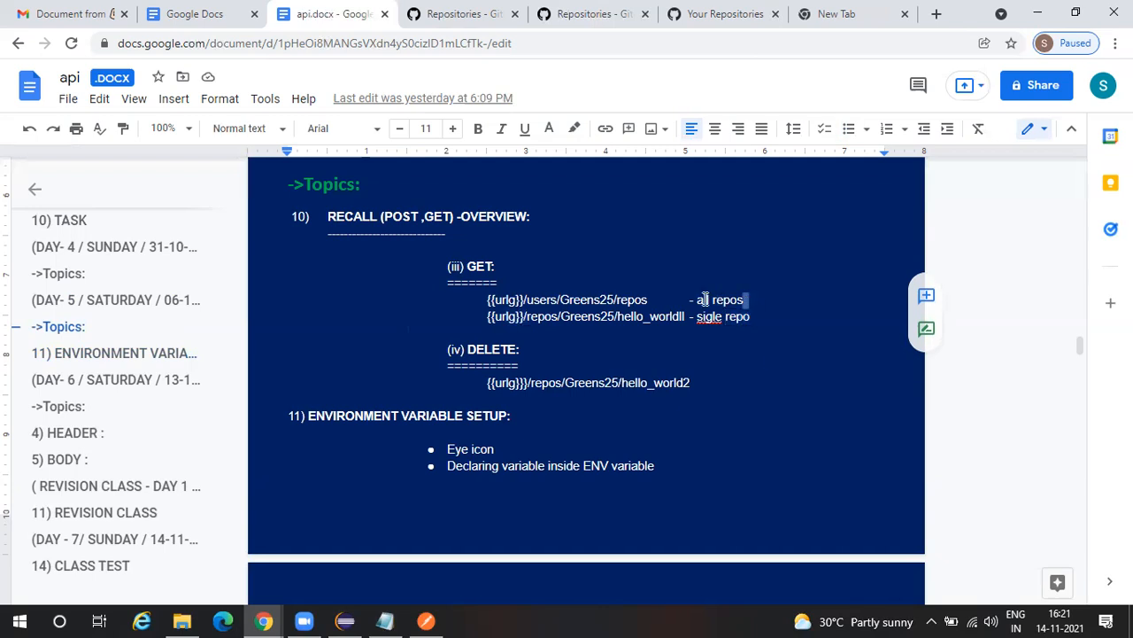
Step: Highlight the repos segment and the complete all-repos request URL under GET
double_click(645, 299)
double_click(658, 300)
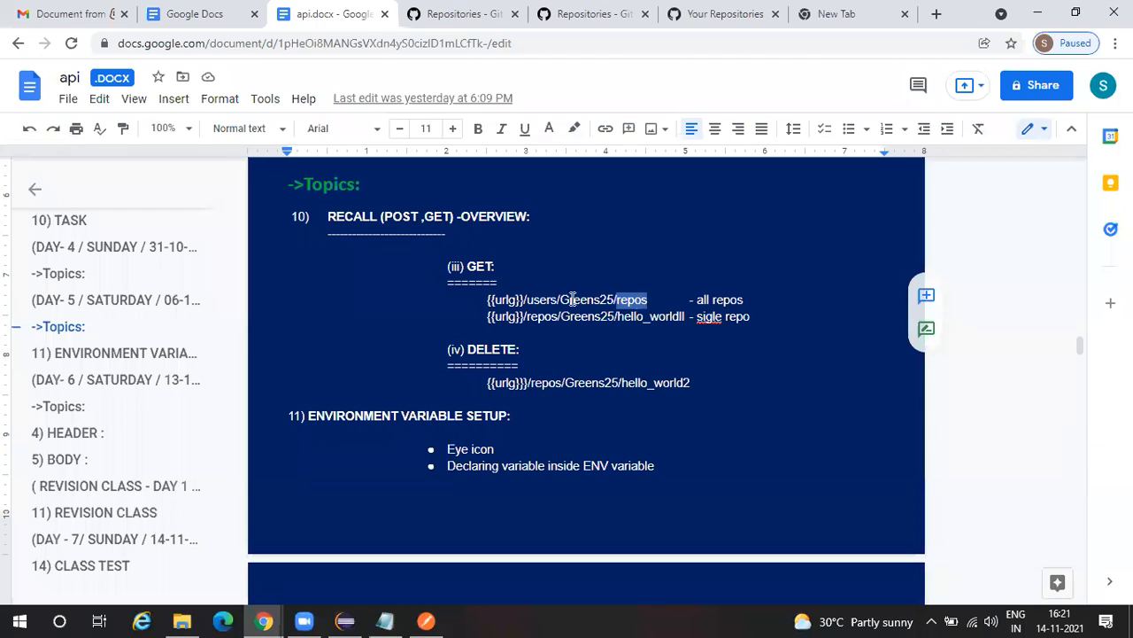
left_click(491, 300)
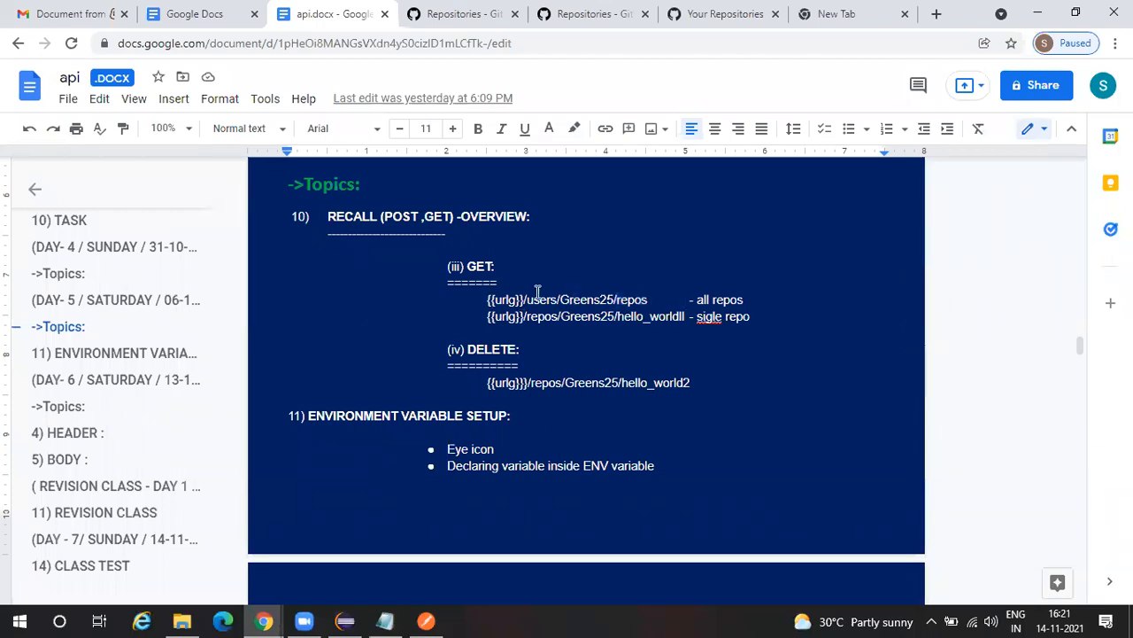
left_click(649, 302, "shift")
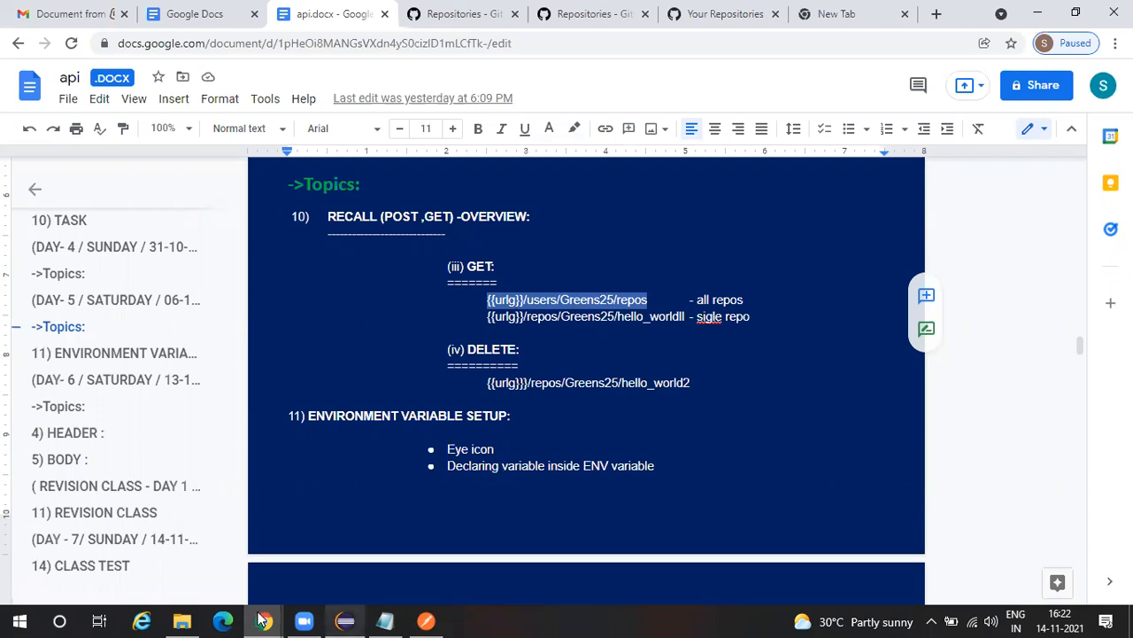
Step: Switch to the GitHub Docs Repositories reference and look through its list of article topics, from List organization repositories to Webhooks
mouse_move(259, 620)
left_click(210, 565)
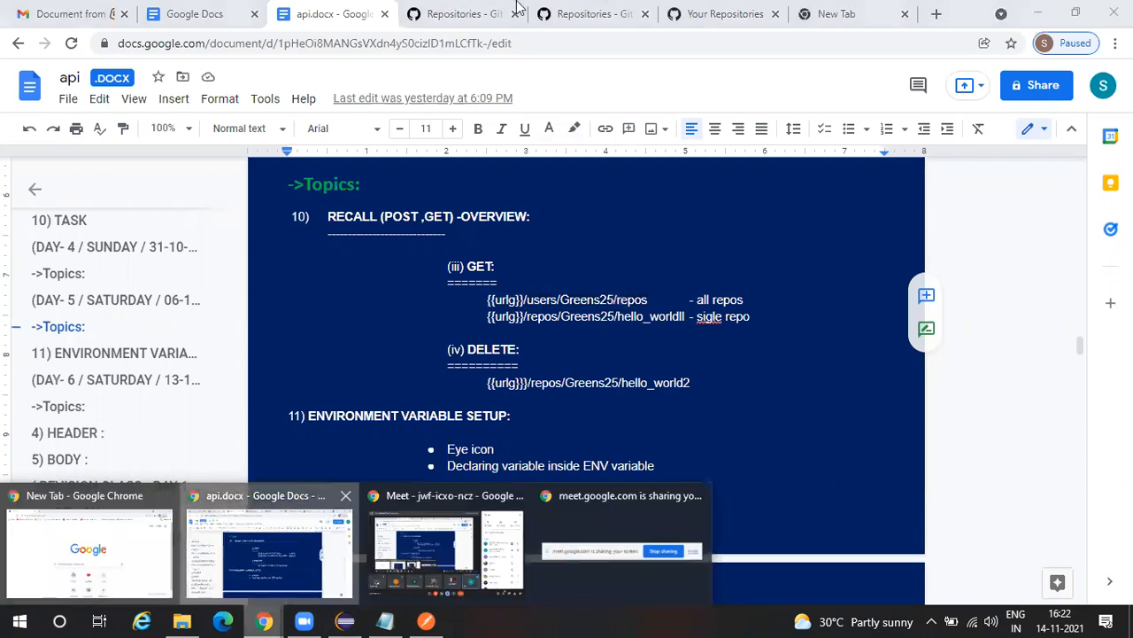
left_click(585, 9)
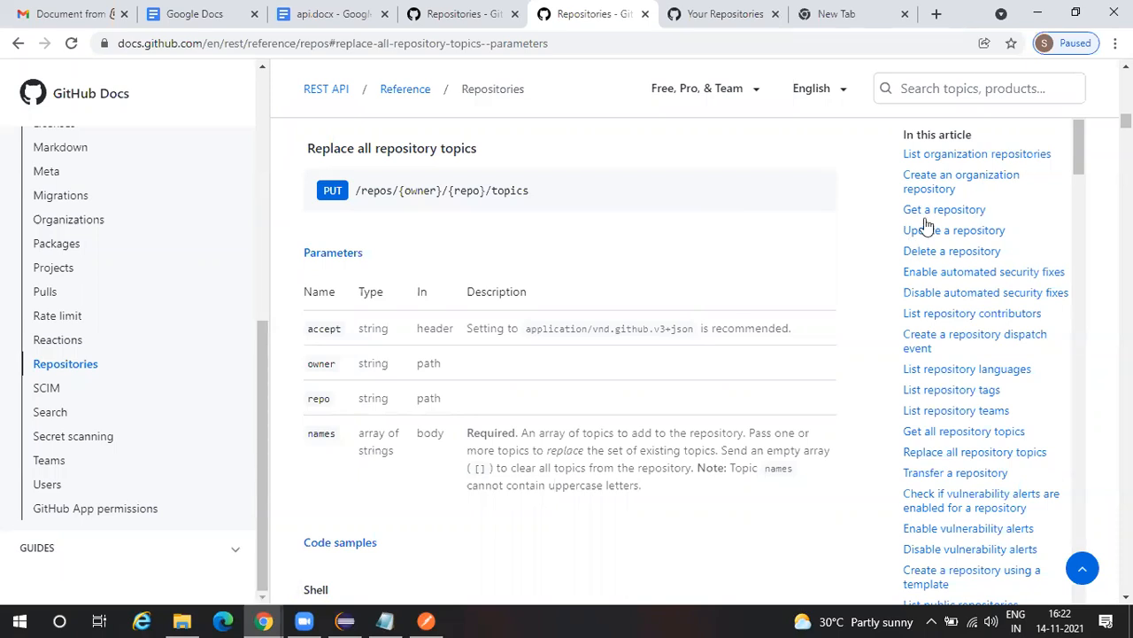
scroll(938, 280, "down", 3)
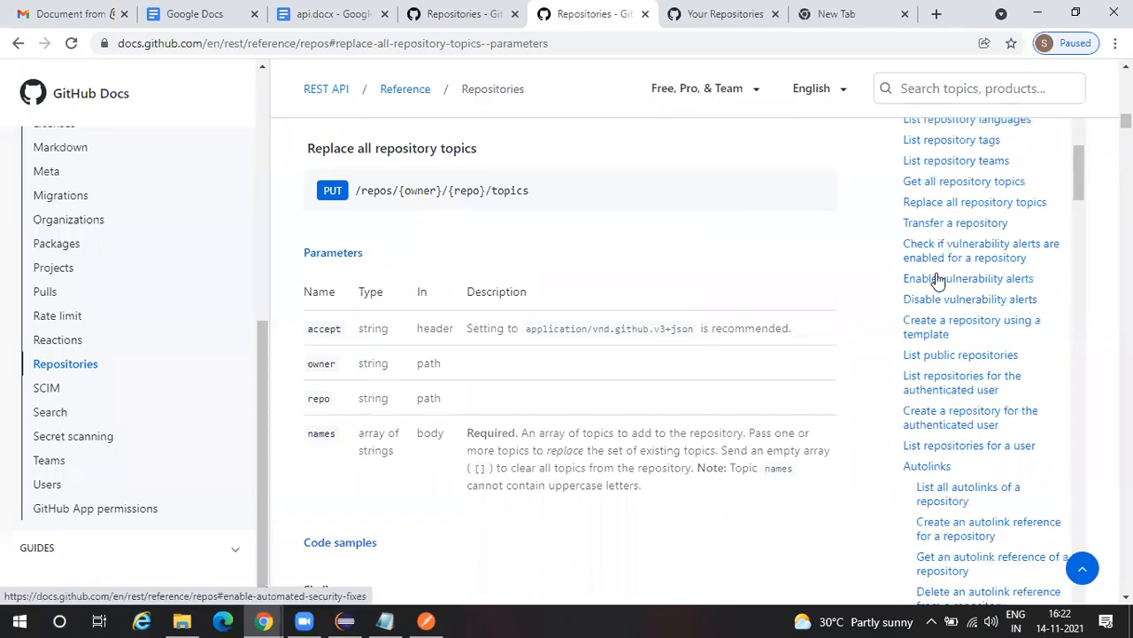
scroll(937, 280, "down", 4)
scroll(938, 280, "down", 10)
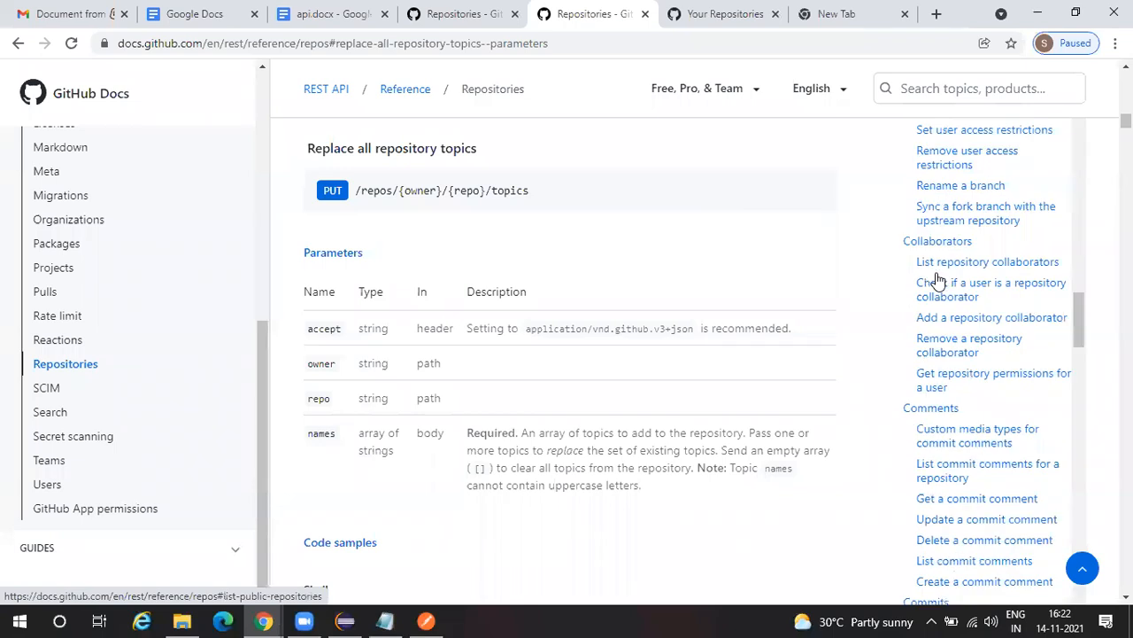
scroll(937, 280, "down", 1)
scroll(938, 280, "down", 8)
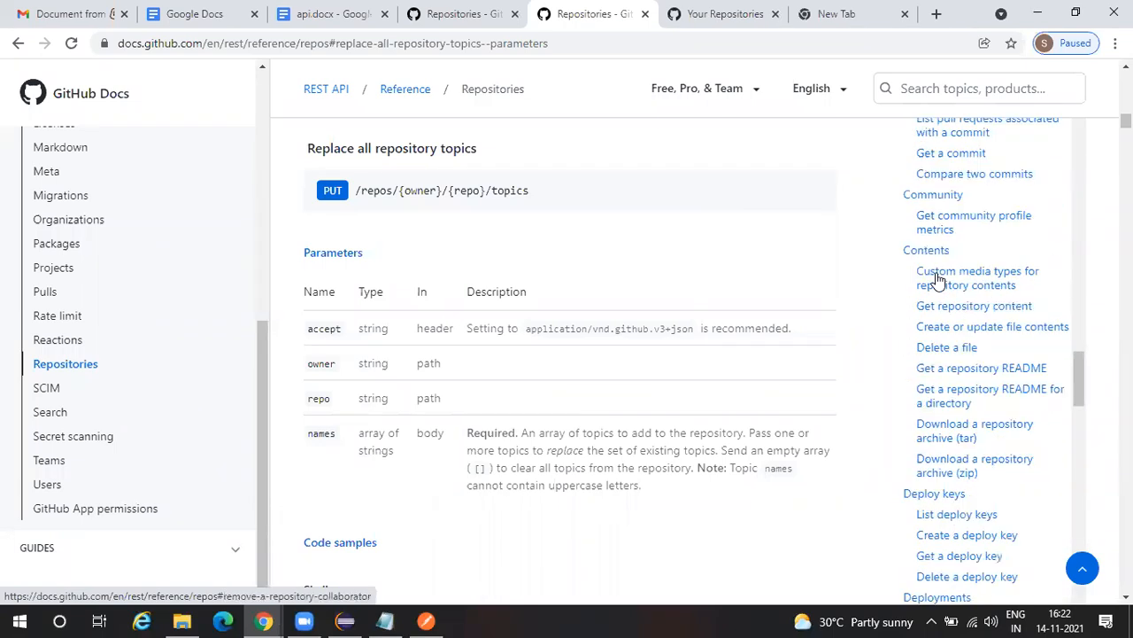
scroll(938, 280, "down", 12)
scroll(938, 280, "down", 2)
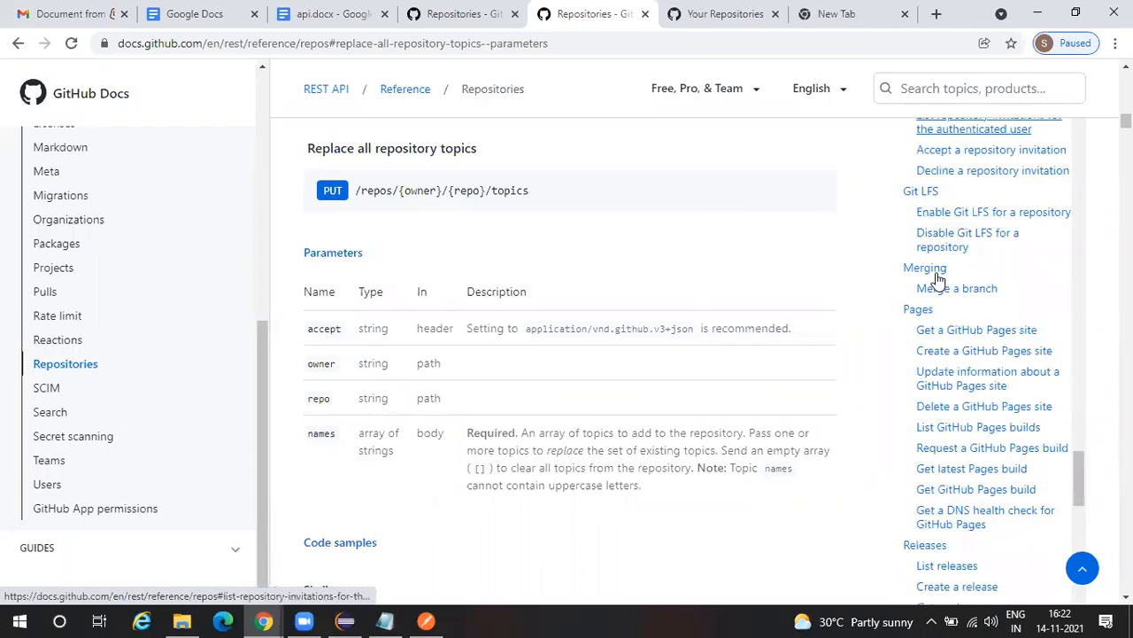
scroll(938, 280, "down", 10)
scroll(938, 280, "down", 3)
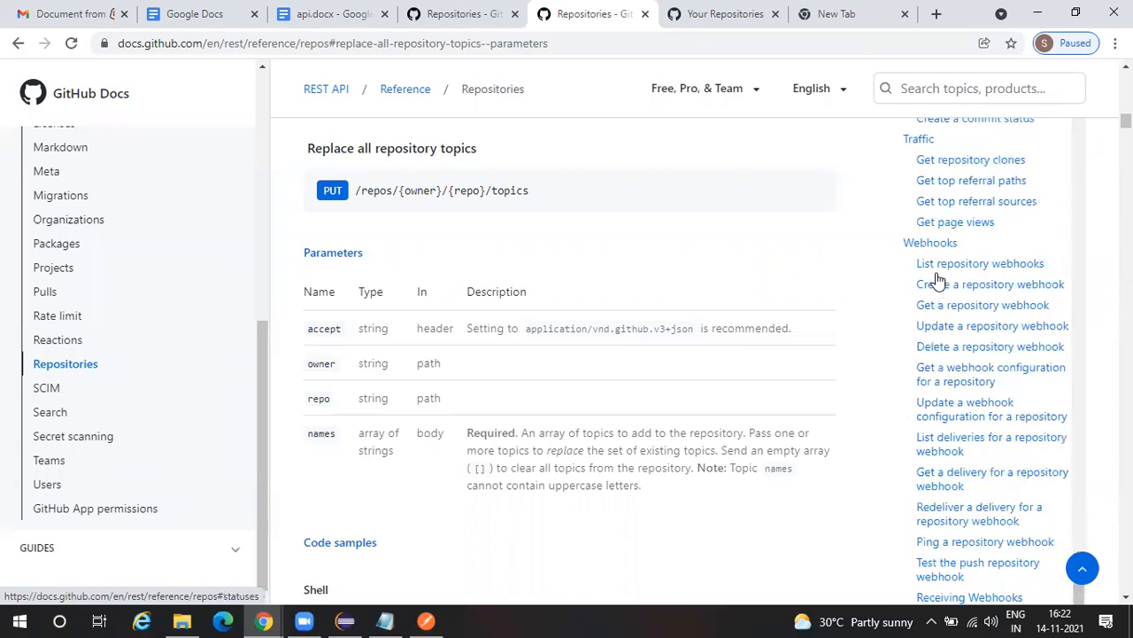
scroll(938, 280, "up", 8)
scroll(938, 279, "up", 10)
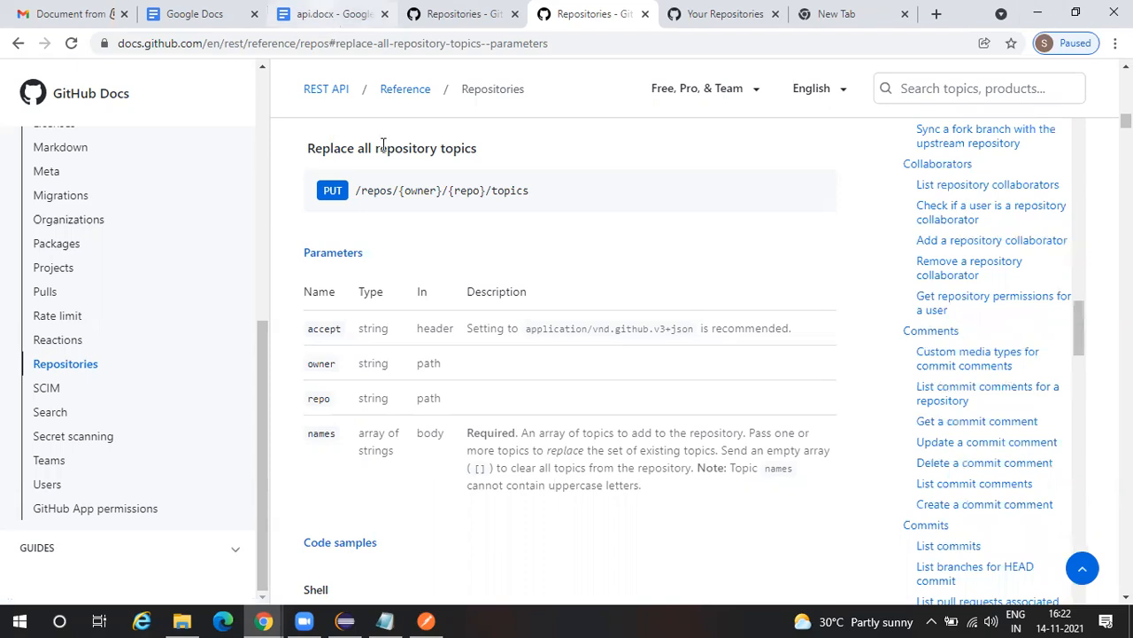
Step: Return to the api document in Google Docs and highlight the whole all-repos line under GET
left_click(329, 13)
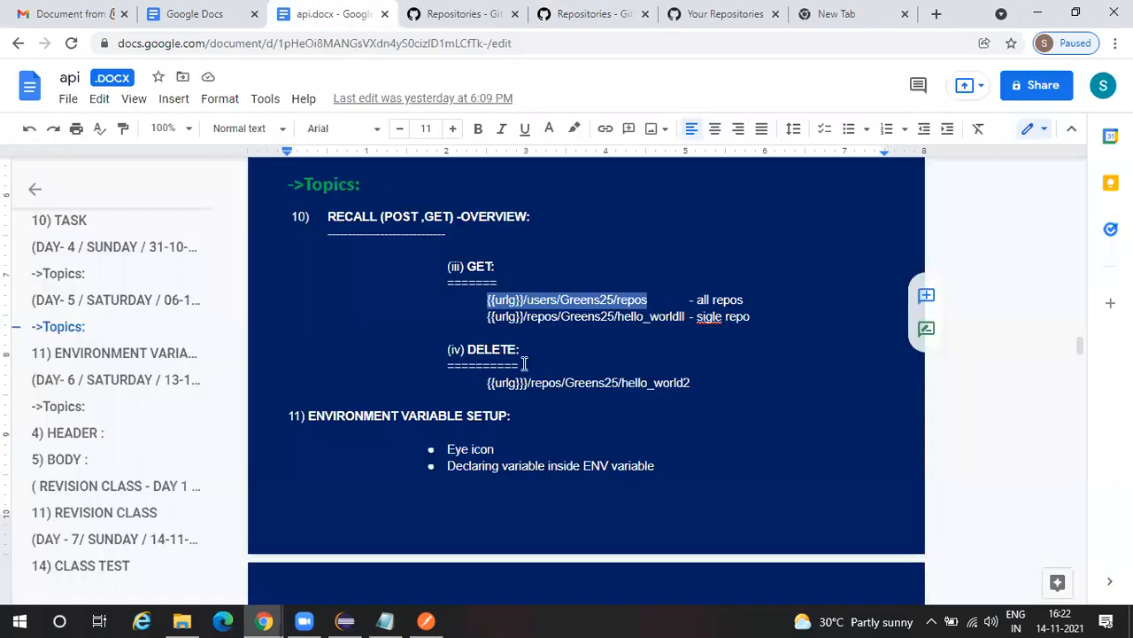
left_click(745, 302)
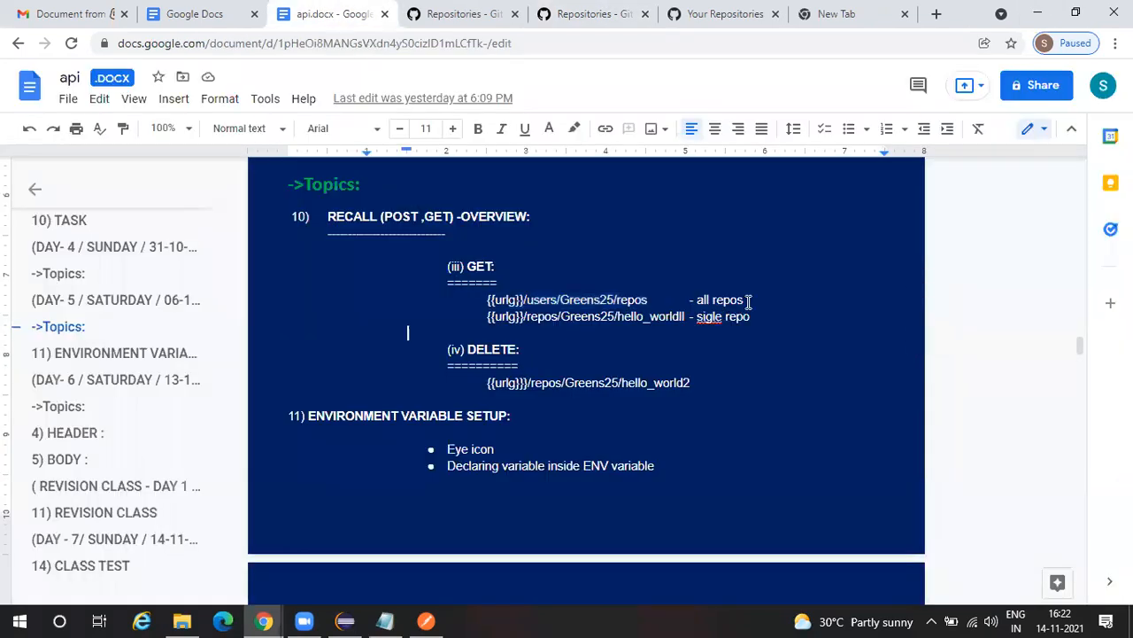
left_click(546, 299, "shift")
left_click_drag(465, 309, 486, 303)
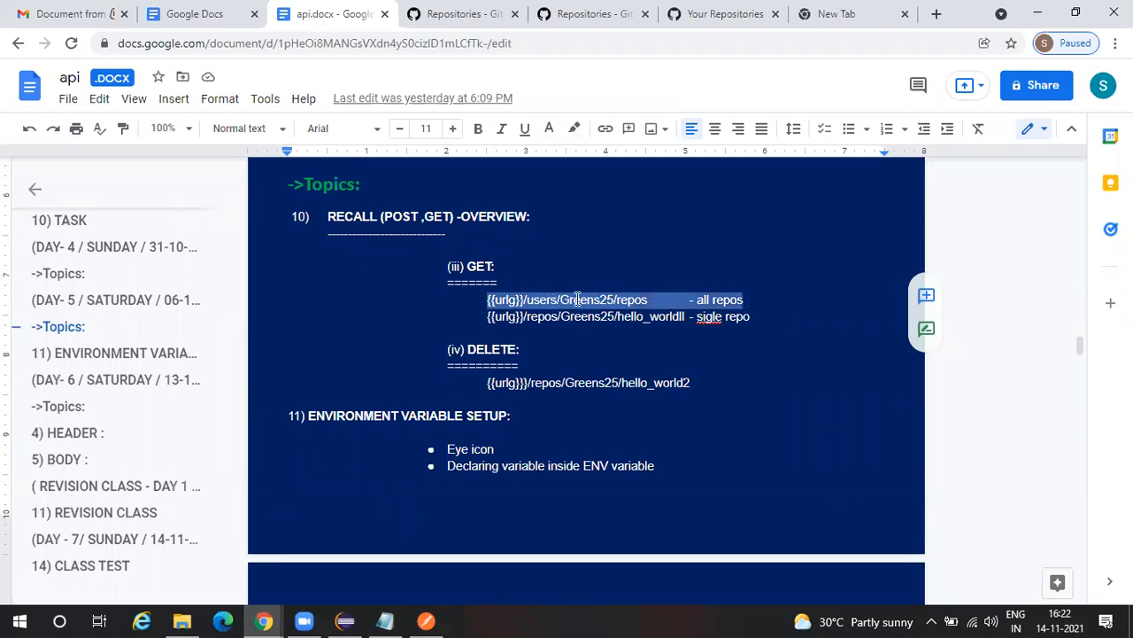
Step: Examine the parts of the all-repos GET URL, highlighting the users, owner name and repos segments in turn
double_click(577, 299)
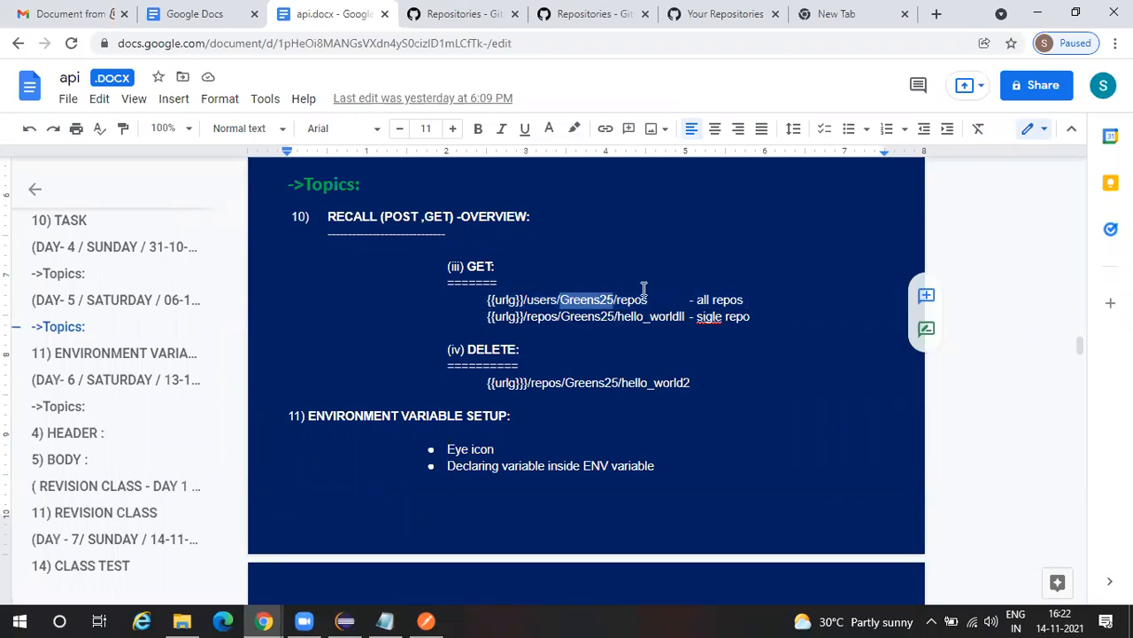
double_click(543, 302)
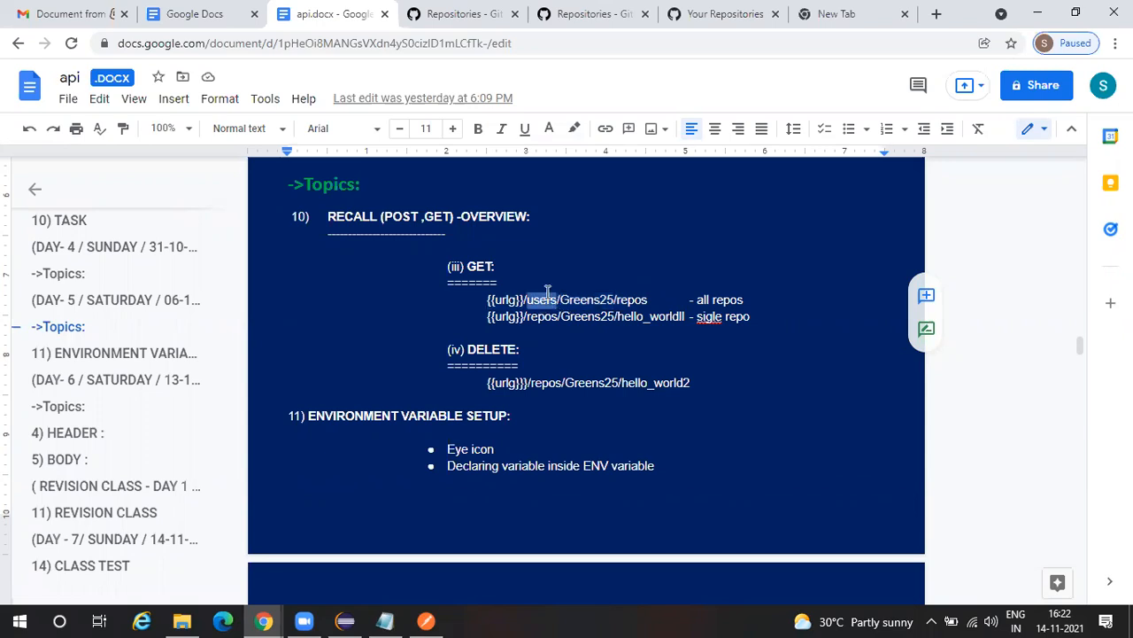
left_click(591, 302)
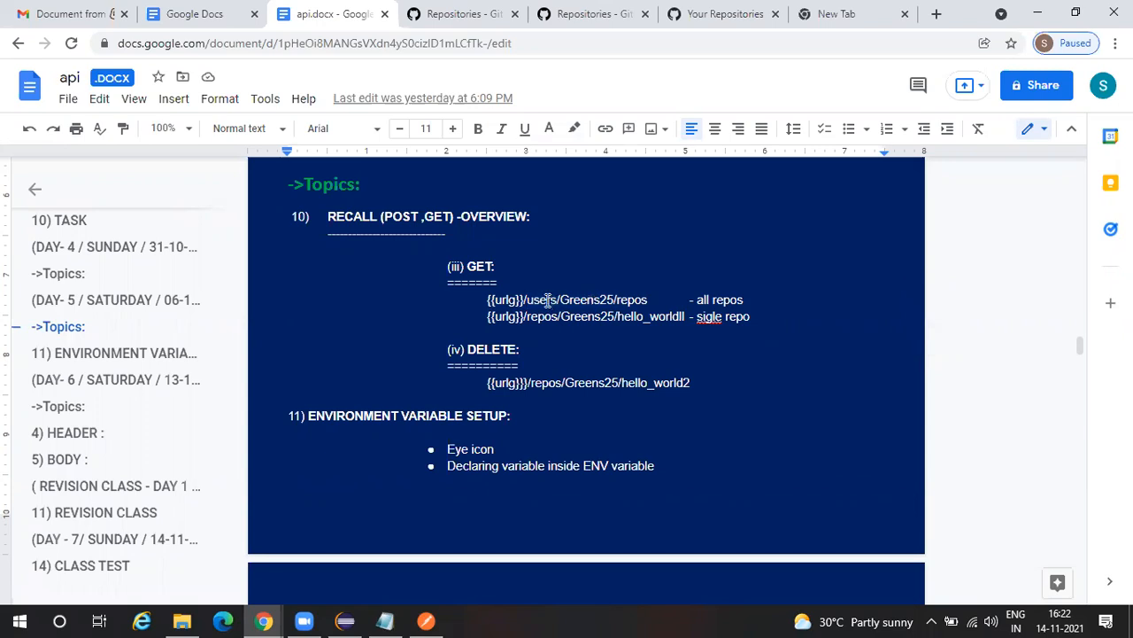
double_click(546, 300)
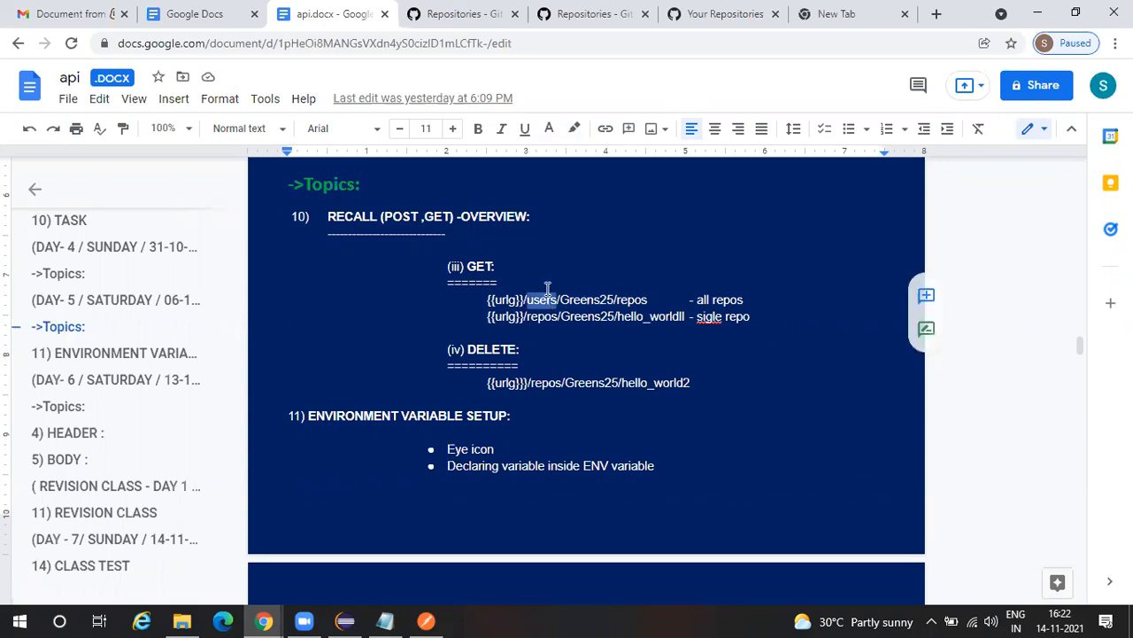
double_click(595, 301)
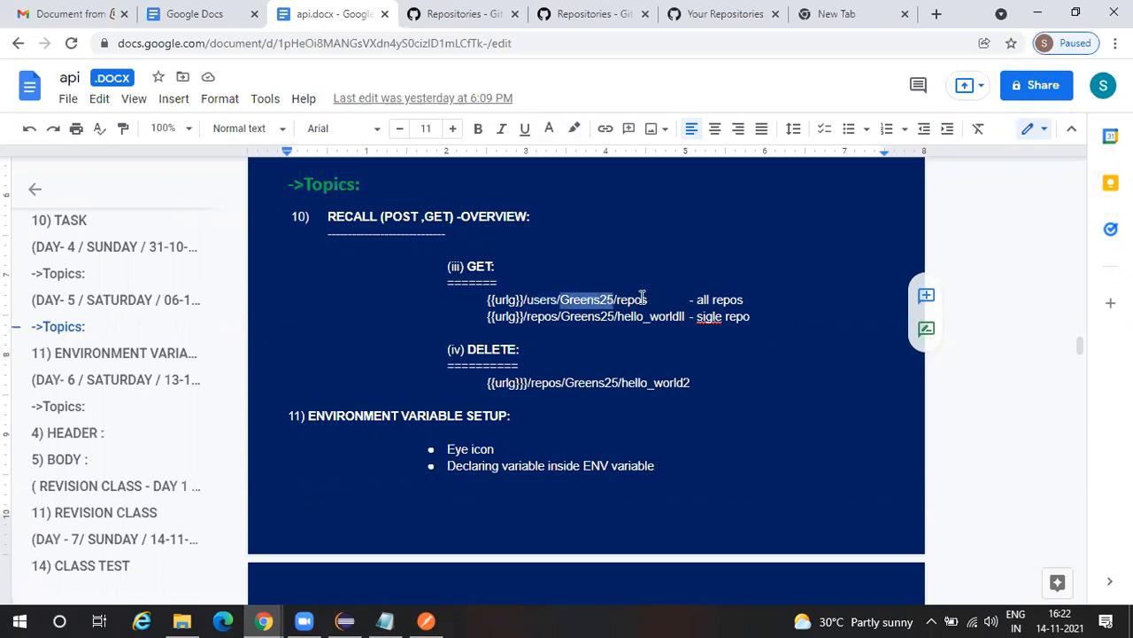
double_click(637, 299)
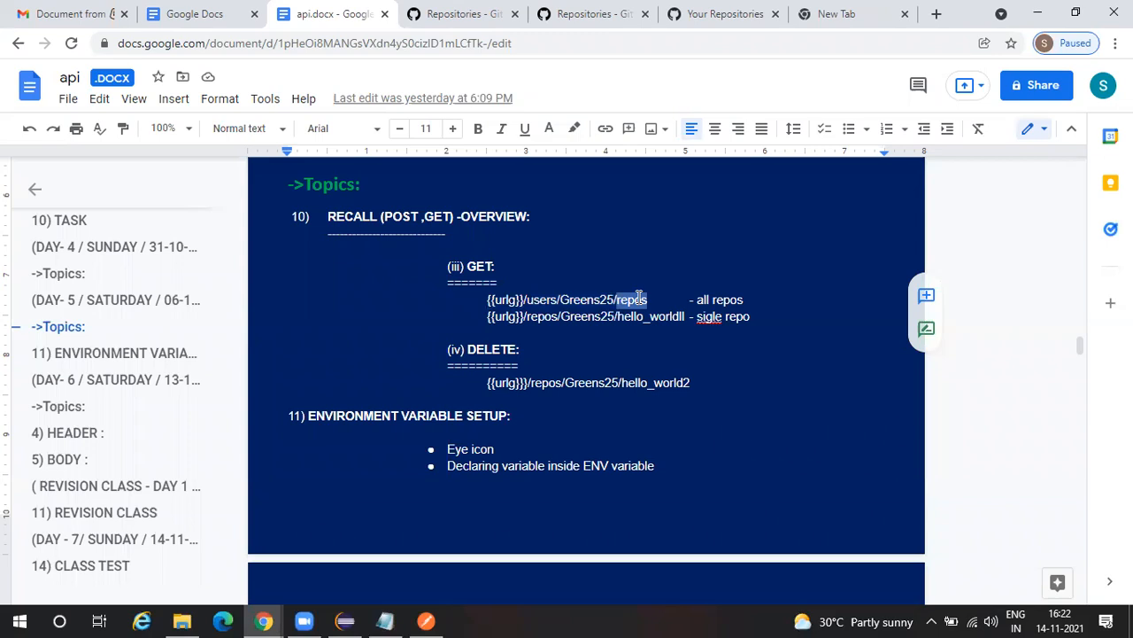
Step: Highlight the all repos label, the users segment and the entire all-repos line under GET
left_click(696, 301)
left_click(751, 298, "shift")
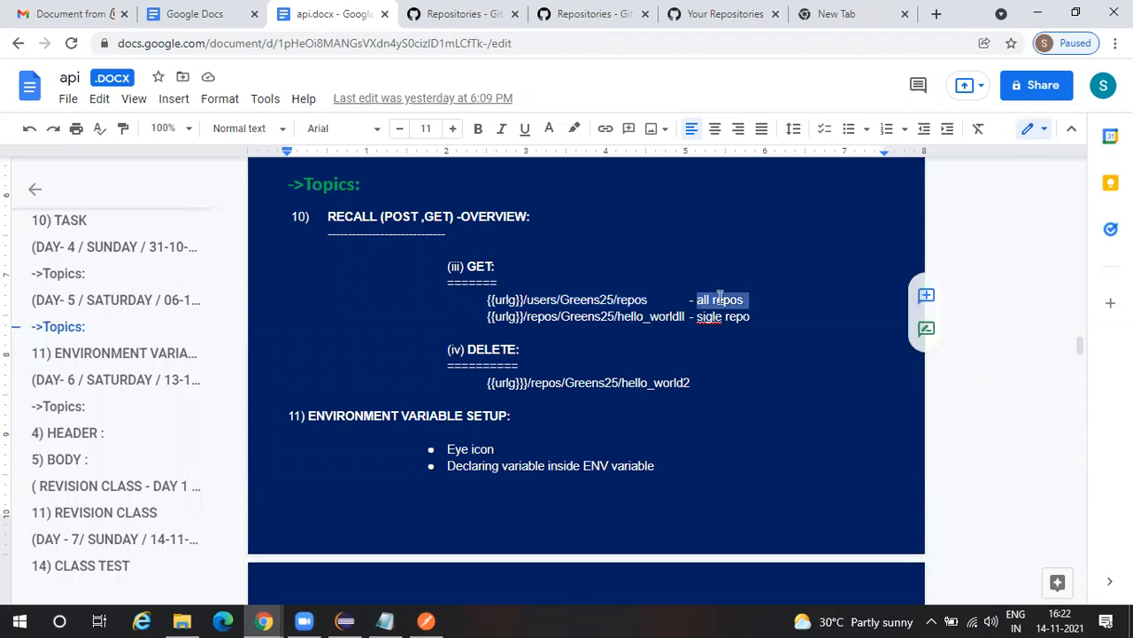
double_click(538, 300)
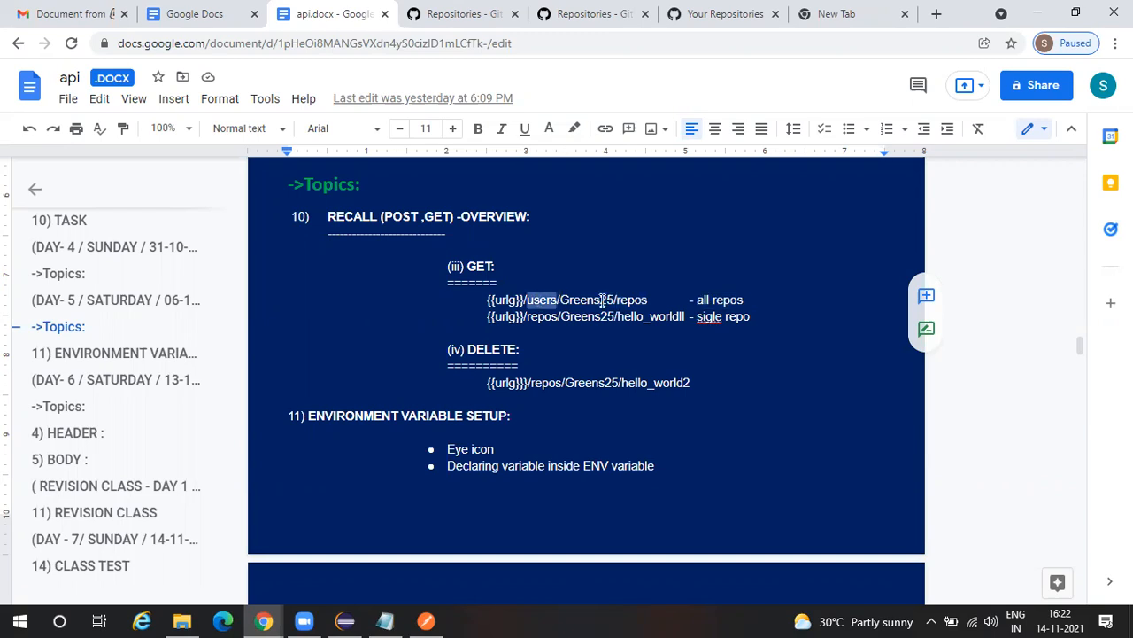
double_click(660, 300)
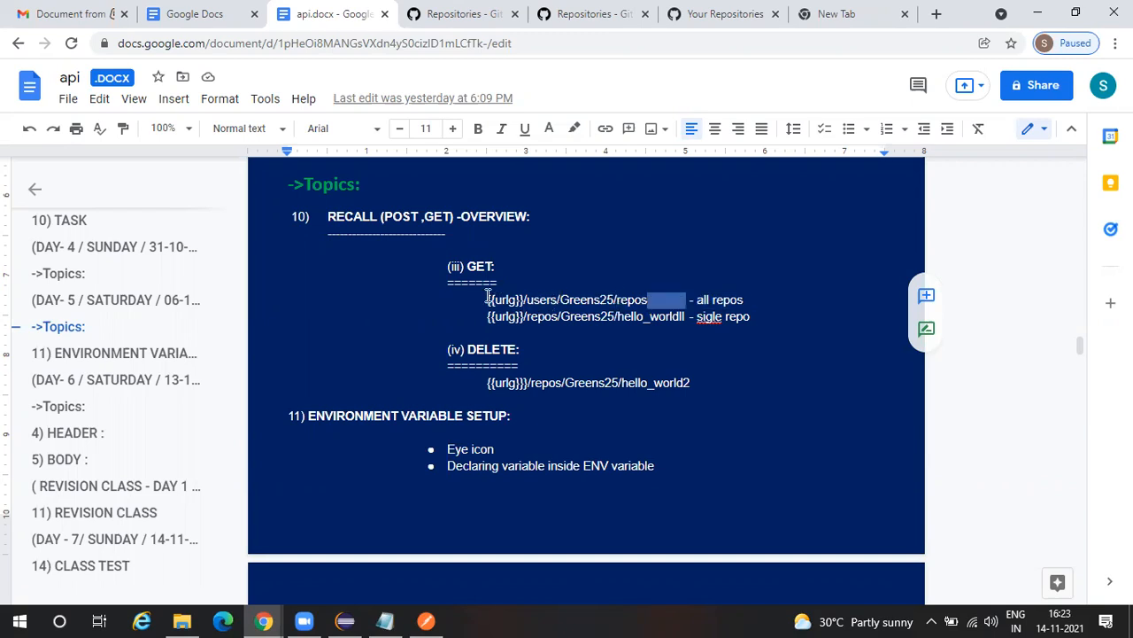
left_click_drag(485, 298, 770, 298)
left_click(771, 298)
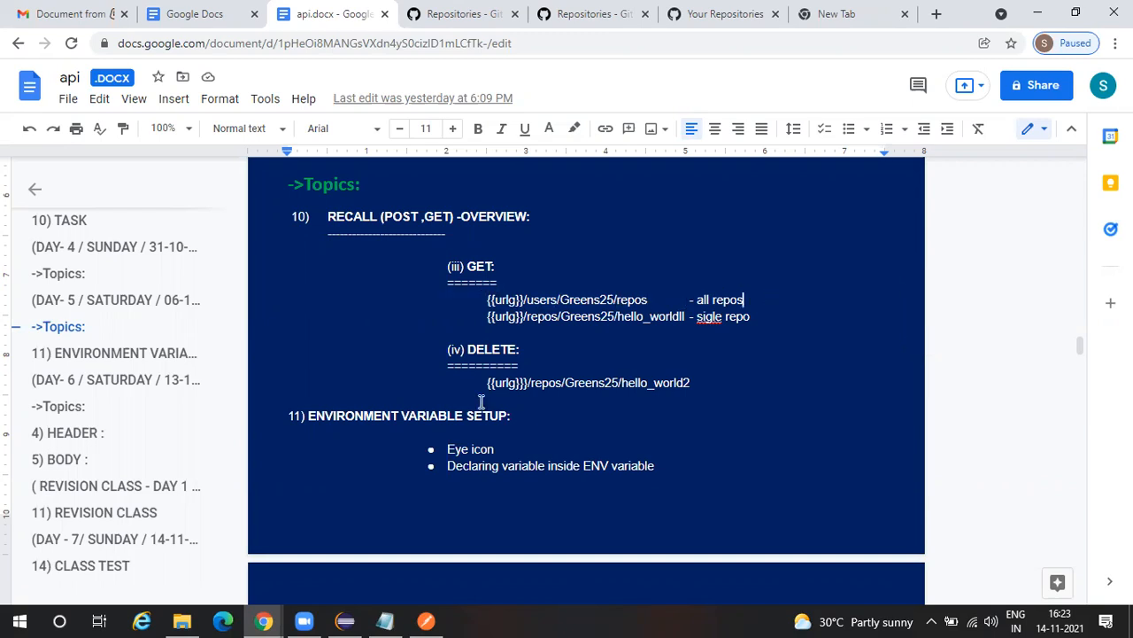
Step: Highlight the DELETE request URL, review the Day 5 recall topics around it and clear the selection
scroll(481, 401, "down", 1)
scroll(481, 401, "down", 1)
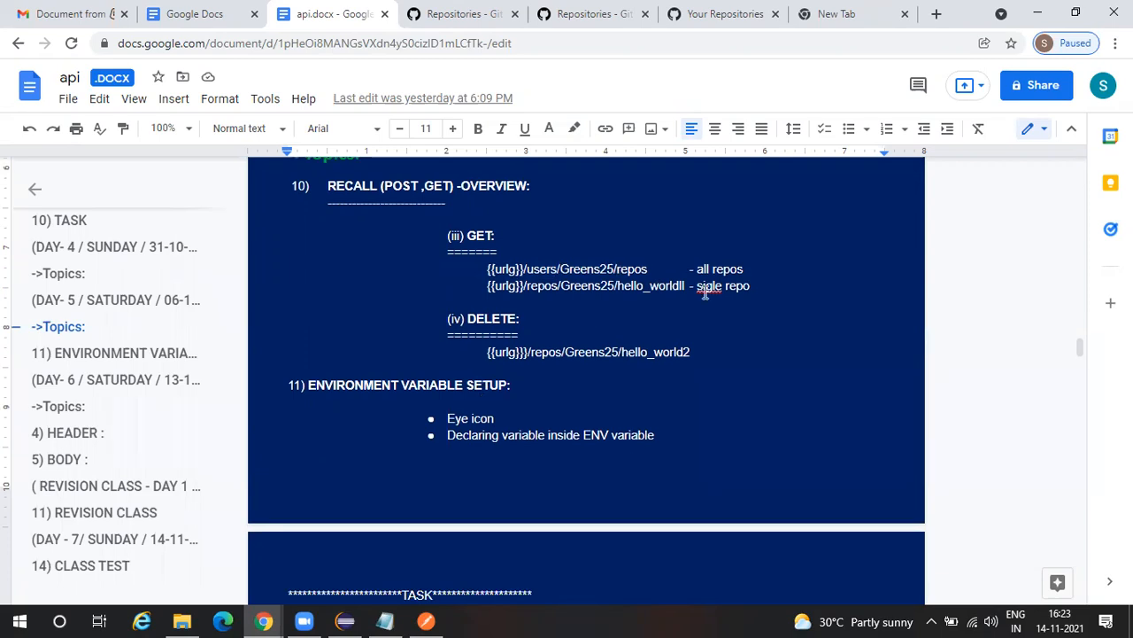
scroll(706, 292, "down", 1)
left_click_drag(706, 292, 373, 267)
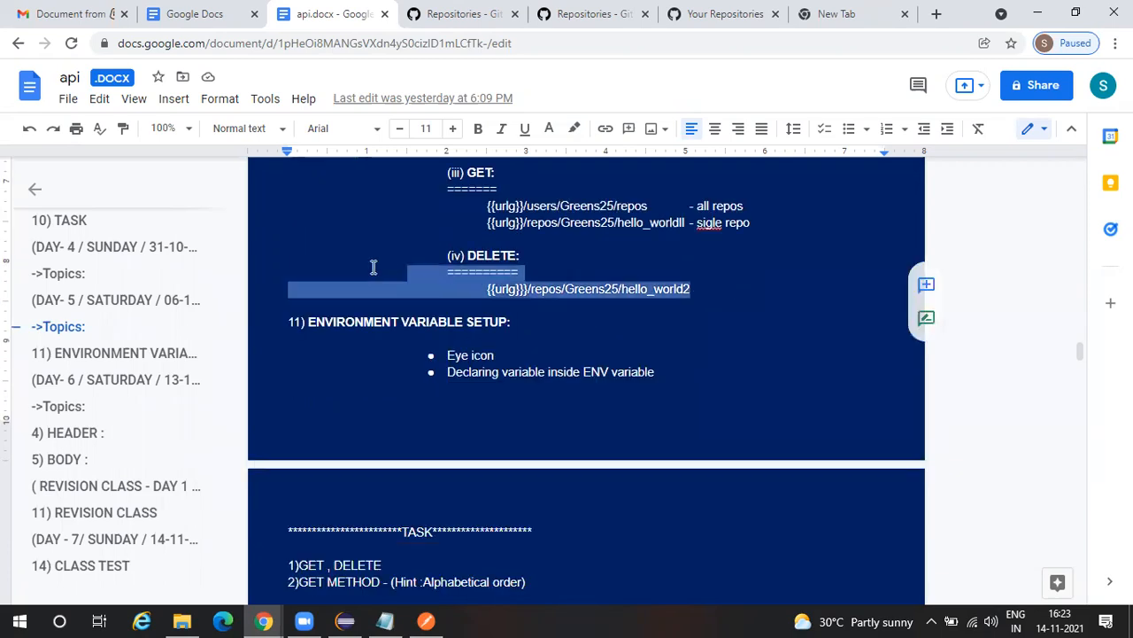
scroll(374, 268, "up", 2)
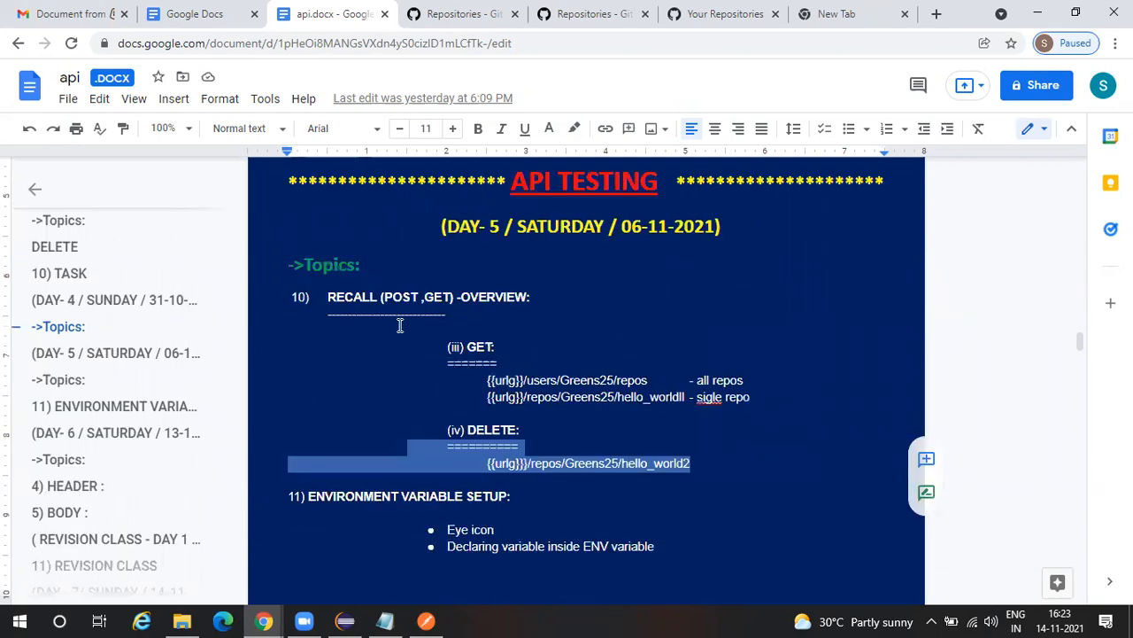
scroll(399, 325, "up", 2)
scroll(324, 431, "down", 2)
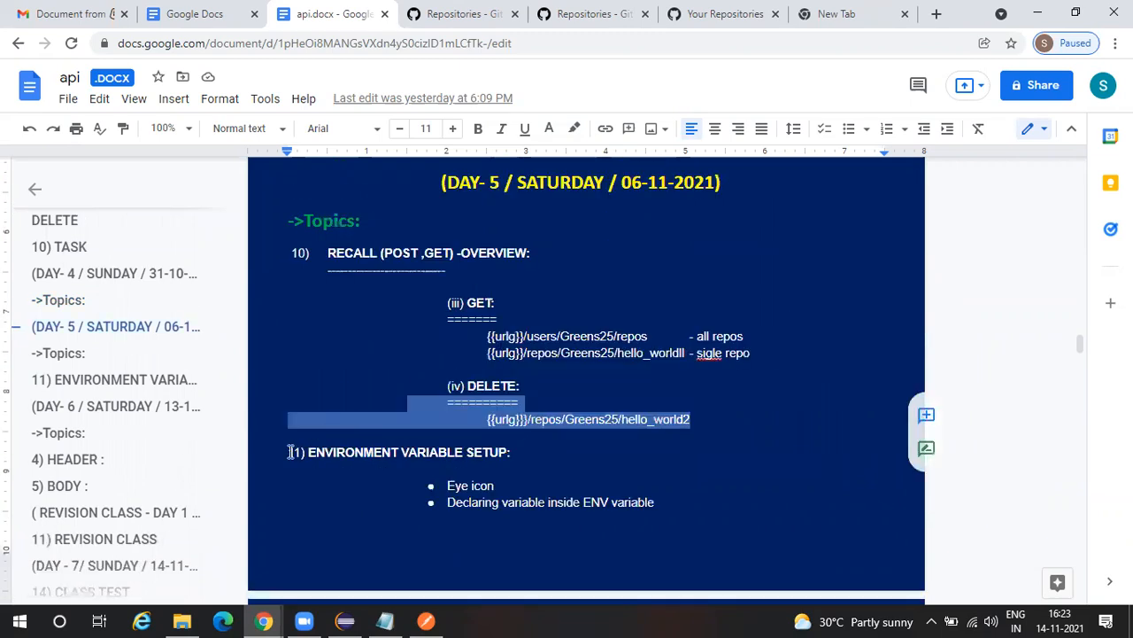
left_click(488, 435)
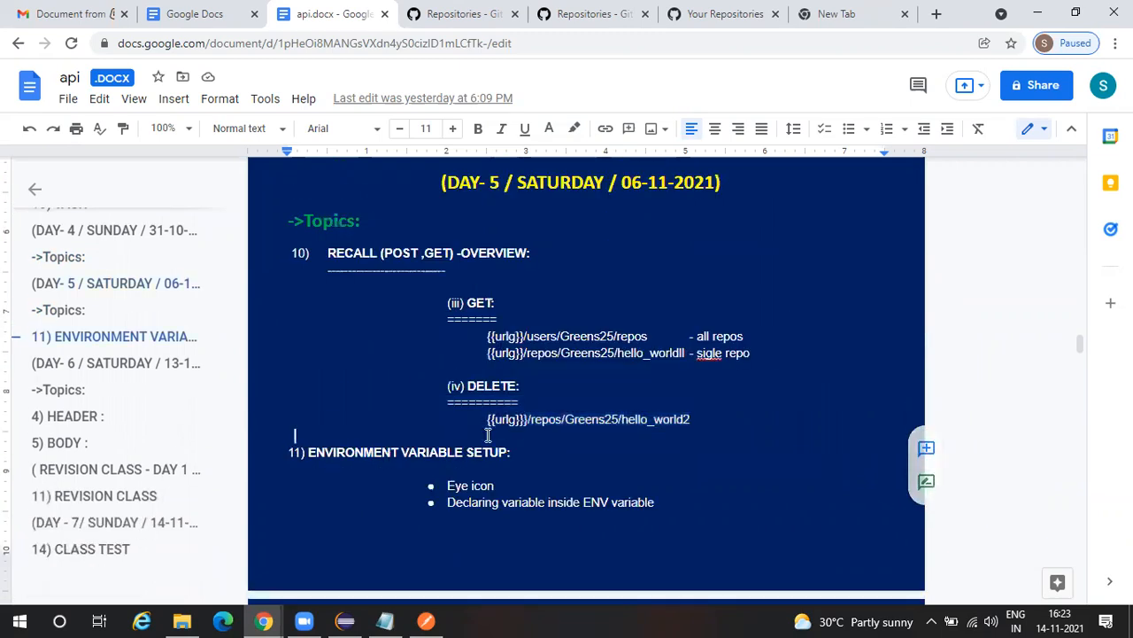
Step: Review the Day 5 TASK list on GET and DELETE, and switch to the Zoom meeting
scroll(488, 435, "down", 1)
scroll(488, 435, "down", 2)
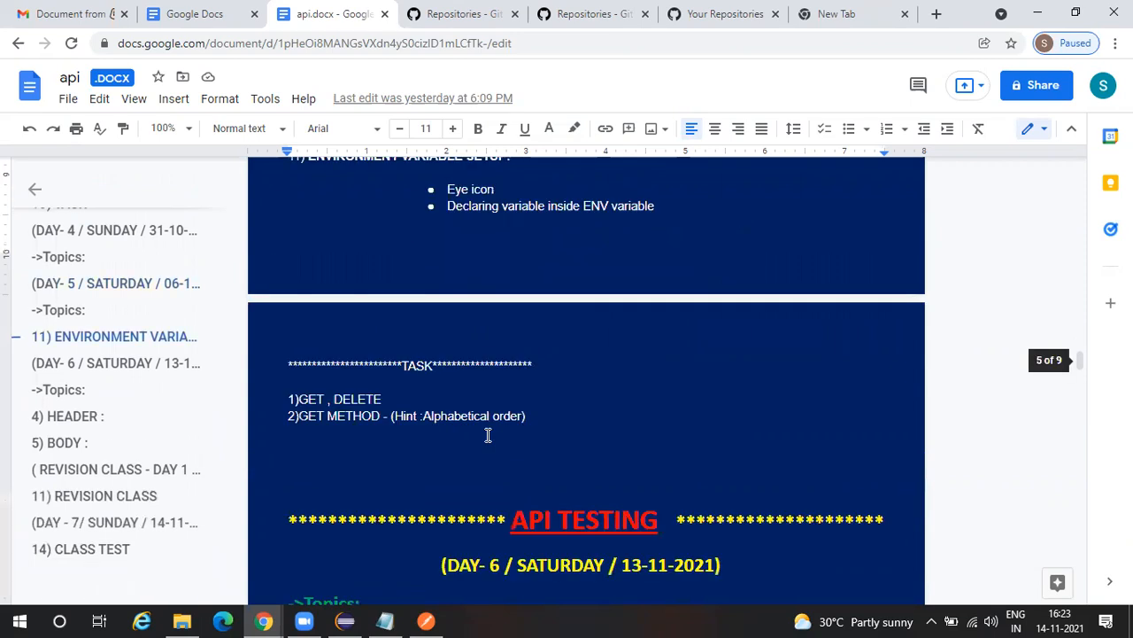
left_click(302, 620)
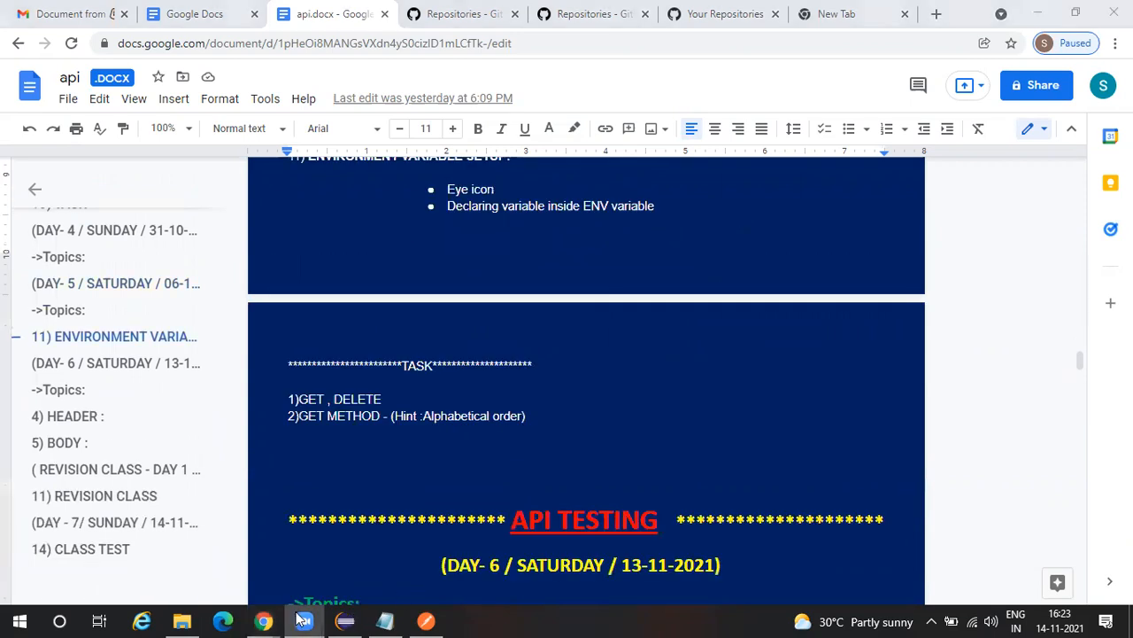